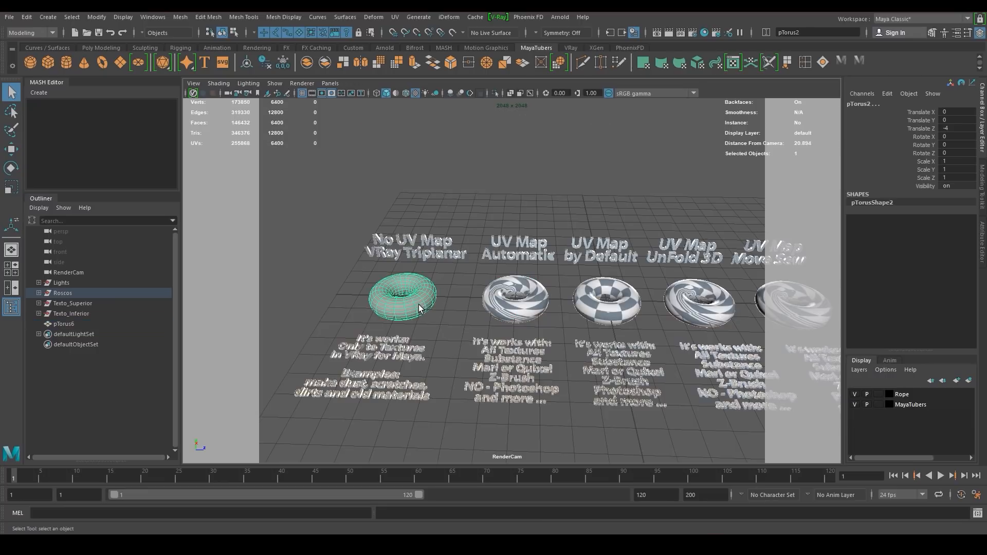
Assign the existing Checker_mtl1 material to the torus under the "No UV Map VRay Triplanar" heading
right_drag(420, 535, 503, 492)
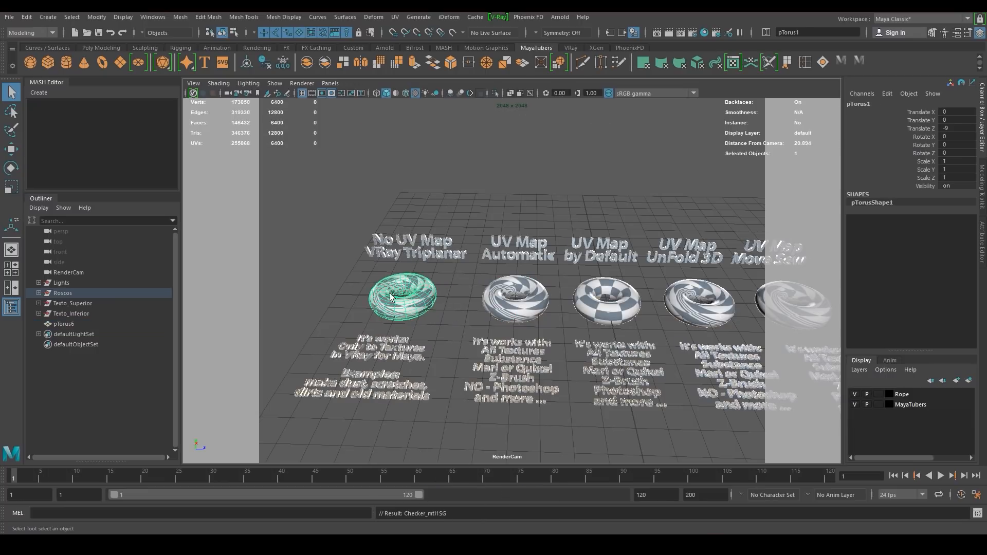
Examine the UV layout of the "UV Map by Default" torus in the UV Editor, and close the editor
alt+right_drag(580, 302, 542, 291)
alt+middle_drag(542, 291, 468, 291)
alt+right_drag(467, 291, 627, 320)
alt+drag(627, 321, 622, 319)
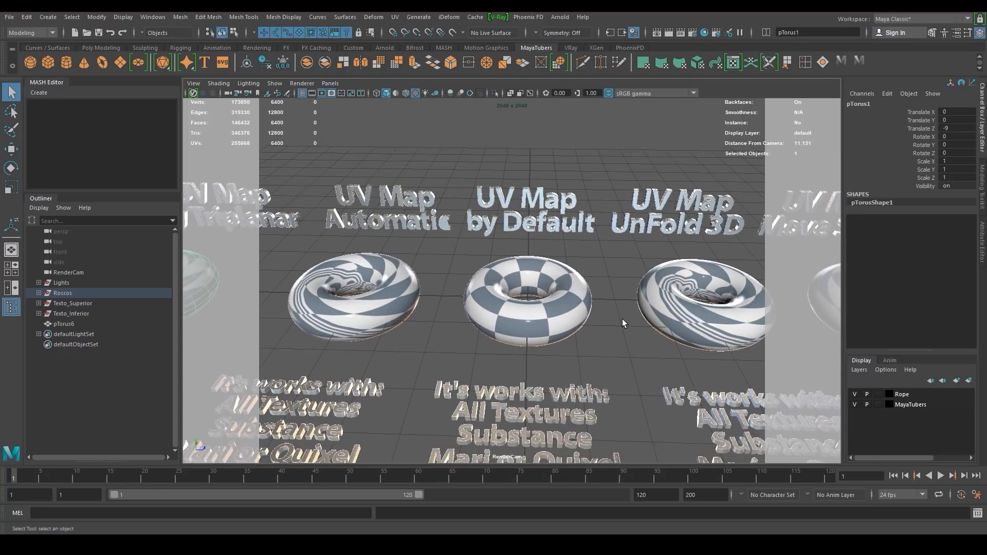
click(577, 307)
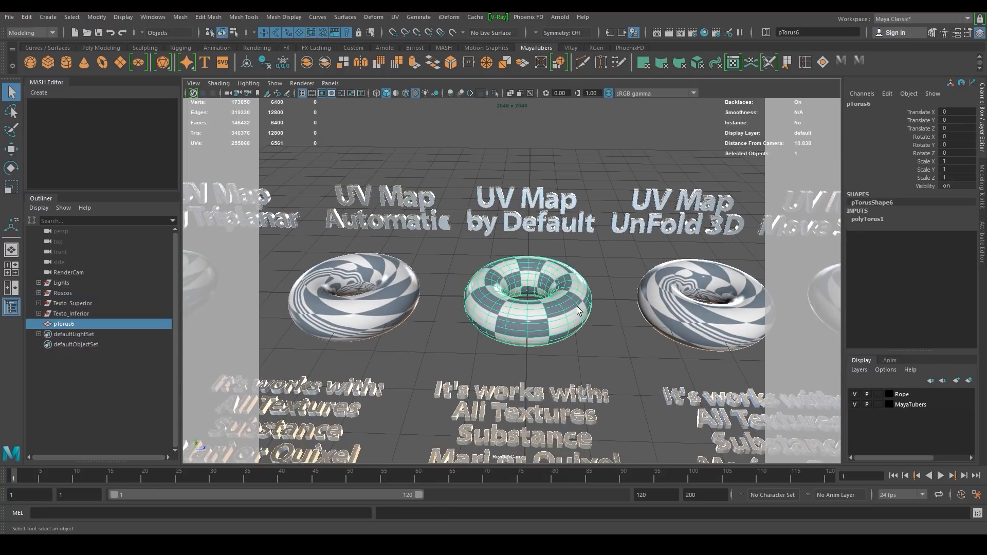
click(733, 62)
drag(316, 242, 432, 99)
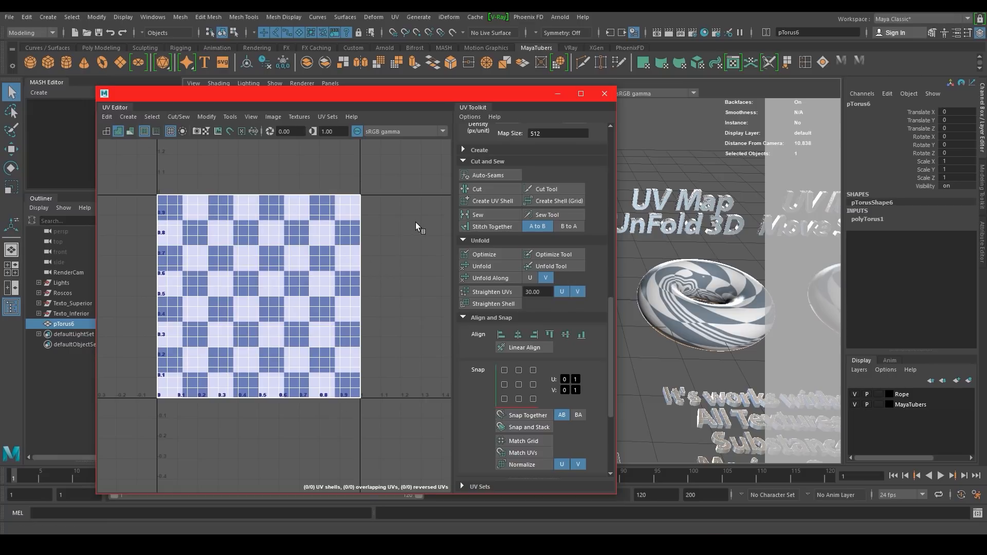
drag(458, 94, 439, 96)
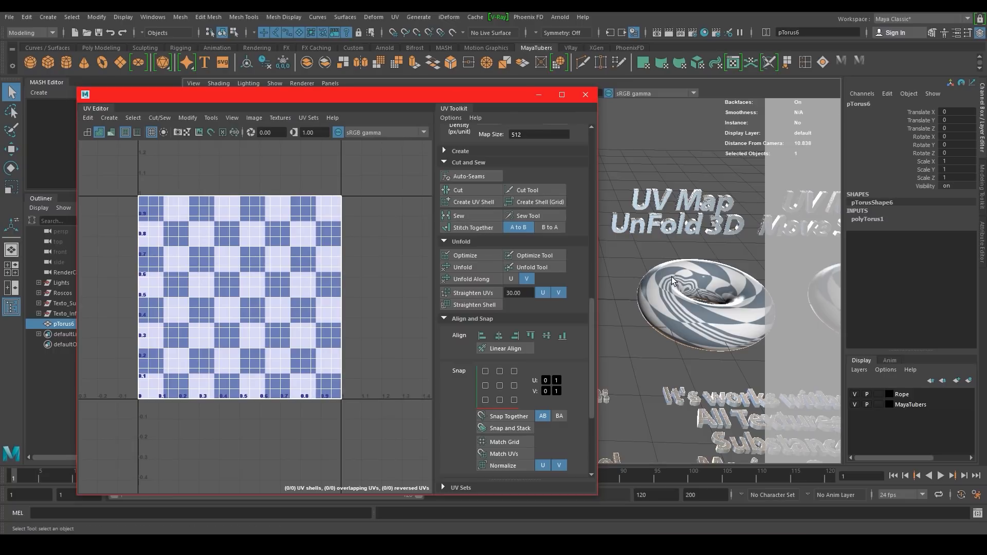
click(586, 94)
Cut the "UnFold 3D" torus's UVs along one edge loop around the tube and one around the inner hole
alt+middle_drag(640, 246, 455, 256)
alt+right_drag(455, 256, 507, 307)
alt+drag(507, 307, 518, 306)
click(497, 236)
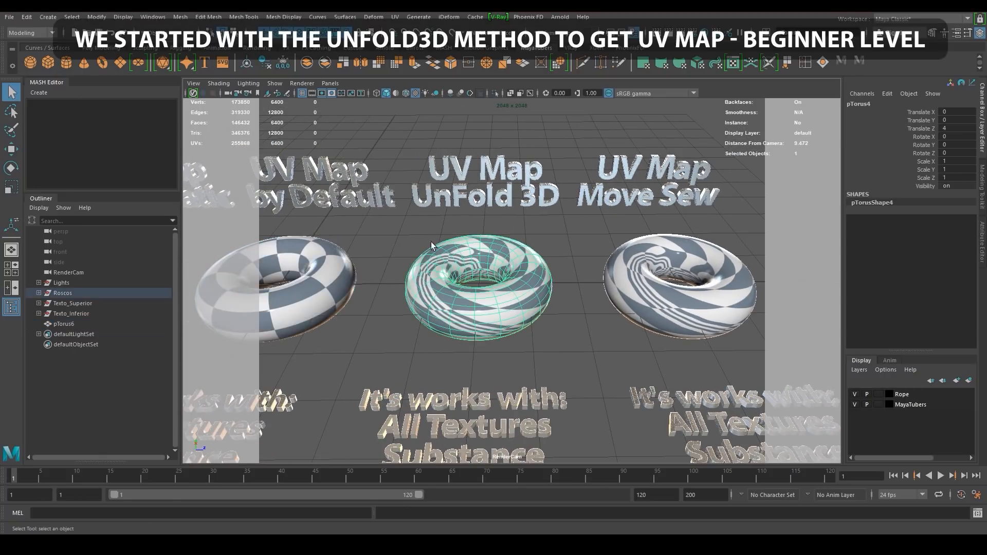
right_drag(444, 257, 445, 231)
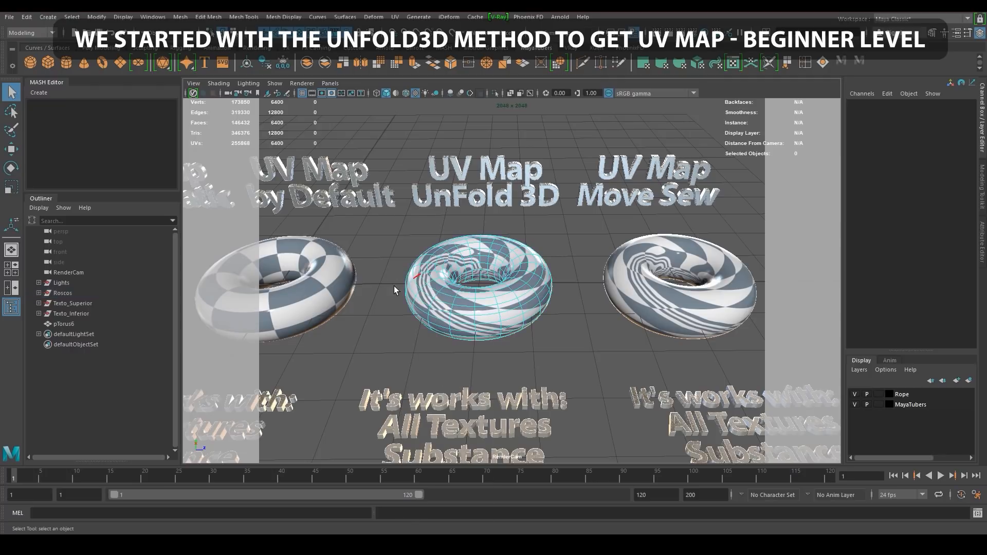
alt+right_drag(395, 287, 495, 285)
alt+middle_drag(495, 288, 522, 287)
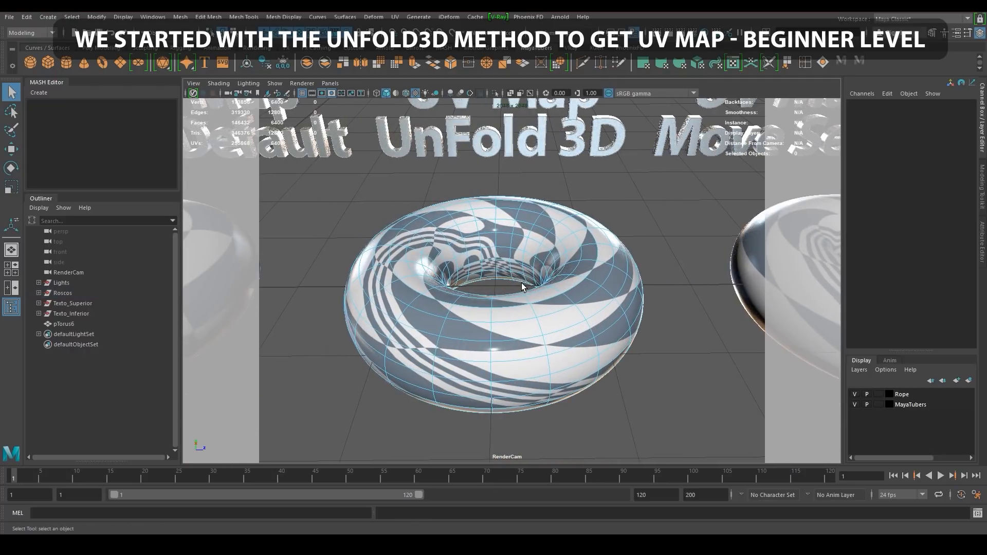
double_click(464, 247)
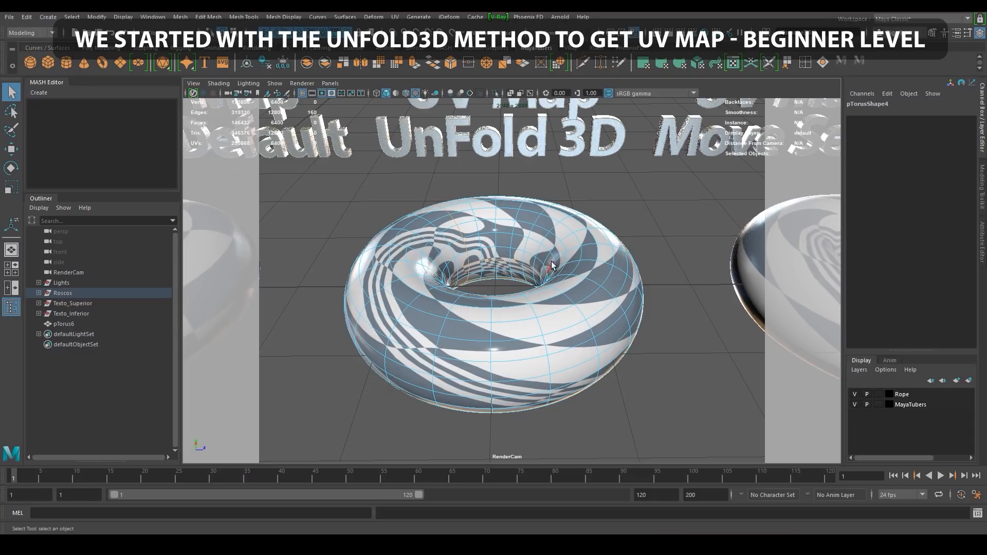
scroll(514, 307, down, 3)
alt+middle_drag(549, 302, 585, 302)
click(732, 61)
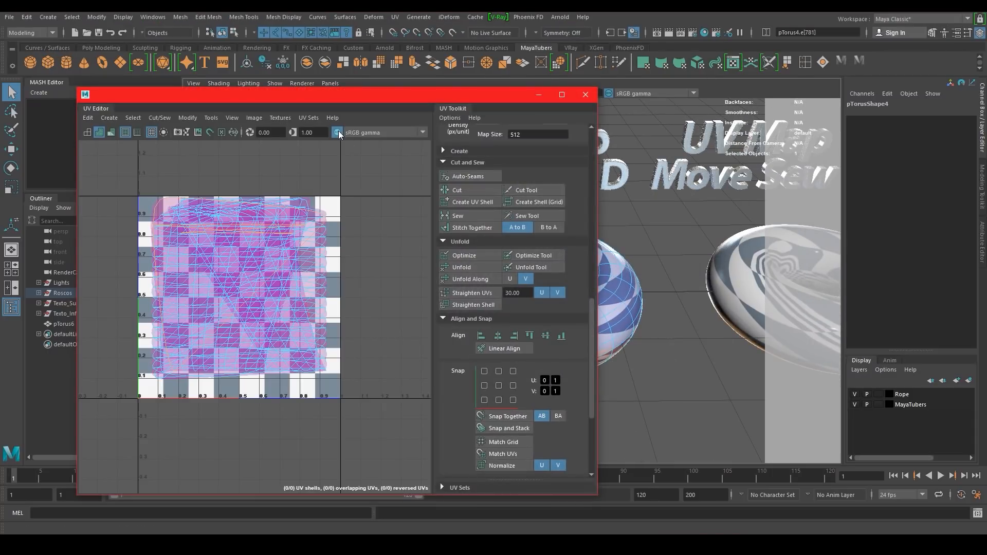
scroll(441, 282, up, 2)
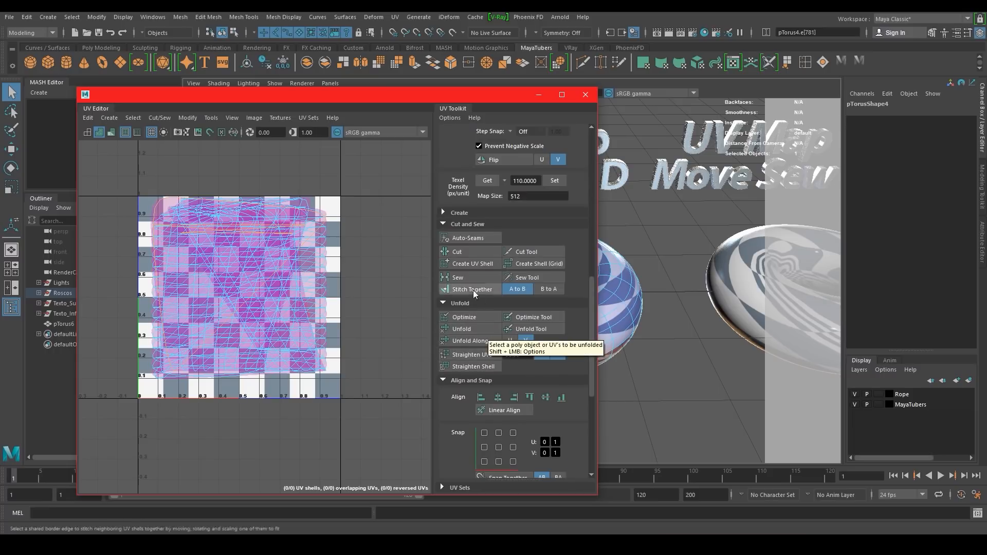
click(469, 251)
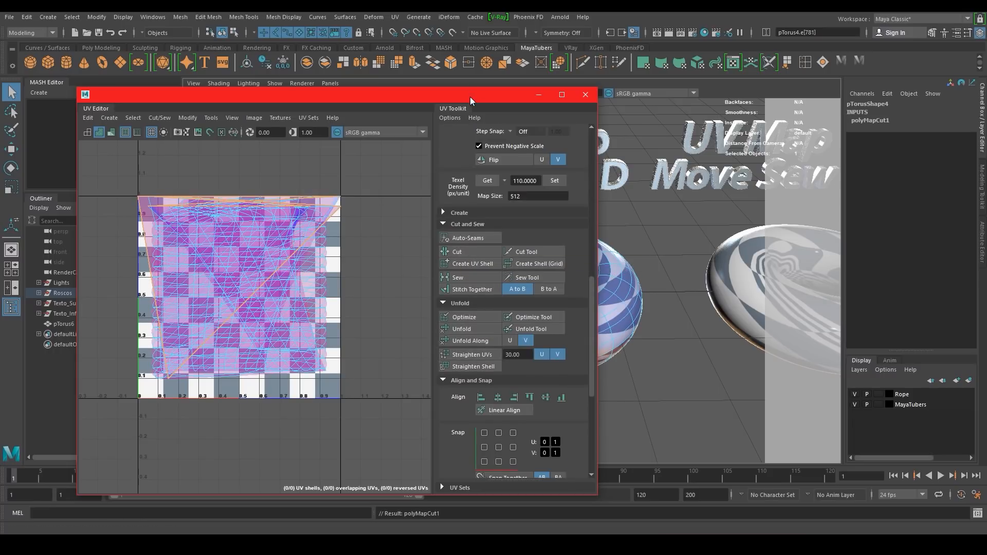
Unfold the UVs of the whole "UnFold 3D" torus with the Unfold3D method
drag(470, 97, 421, 97)
alt+middle_drag(627, 194, 705, 210)
click(705, 210)
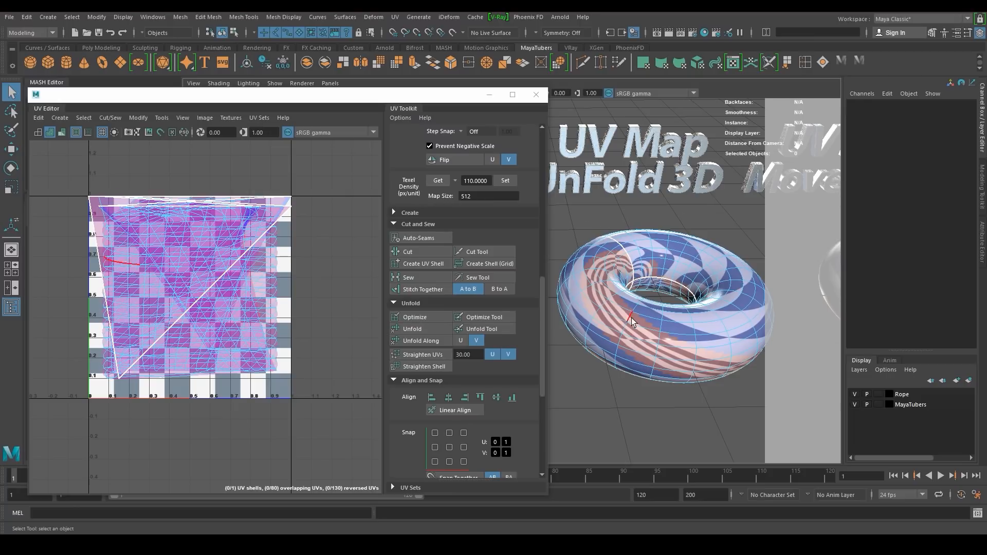
alt+drag(632, 318, 606, 310)
right_drag(585, 261, 628, 247)
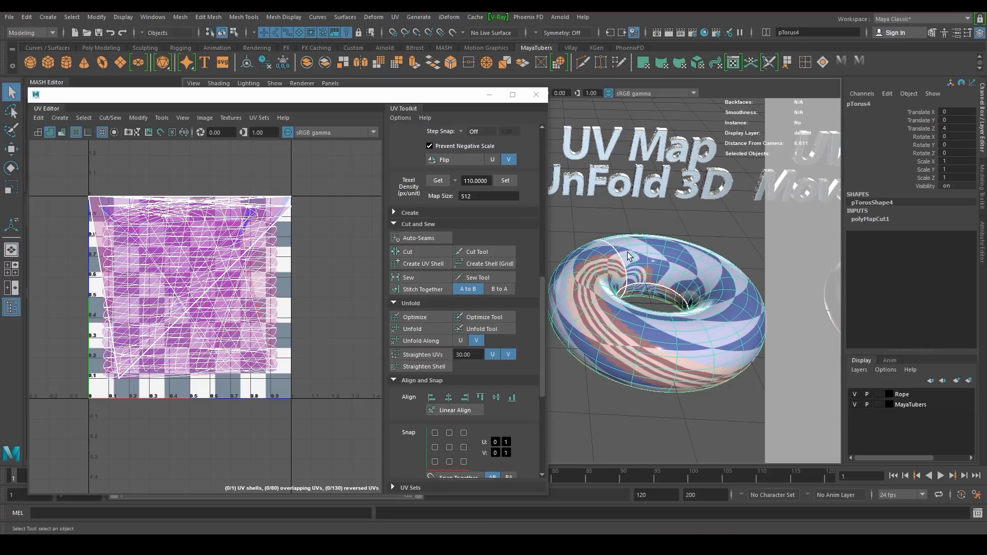
shift+click(419, 330)
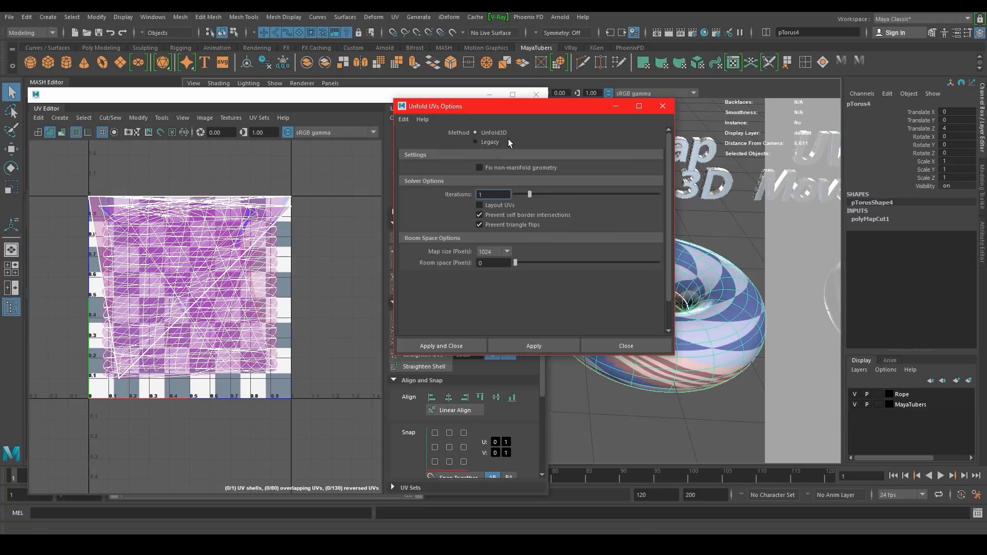
click(609, 347)
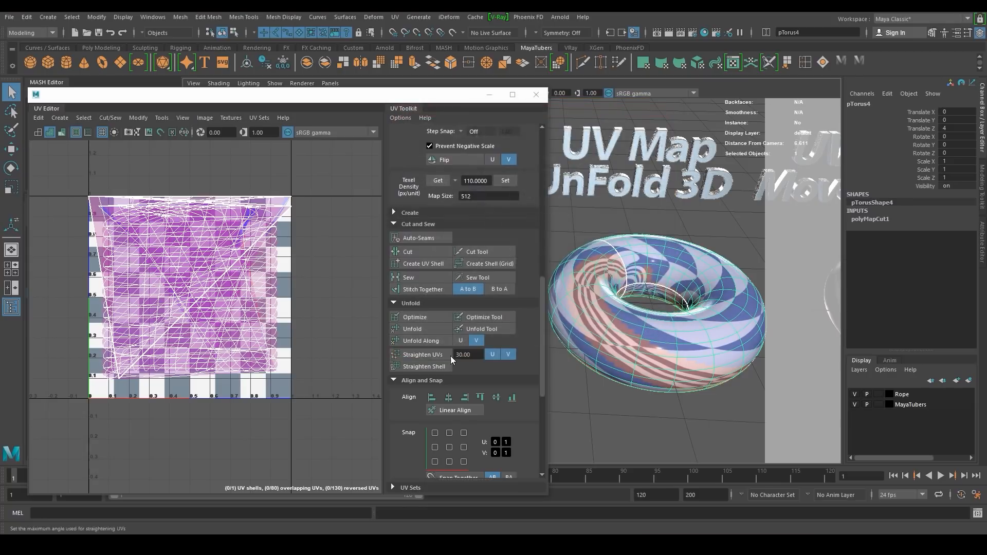
click(420, 328)
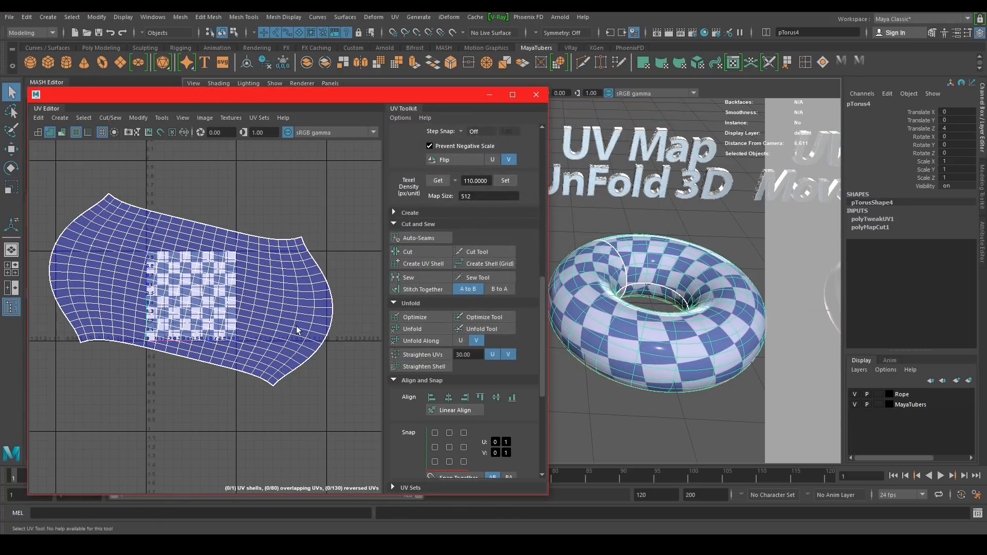
Orient the unfolded torus's UV shell parallel to the nearest U or V axis
scroll(389, 407, down, 5)
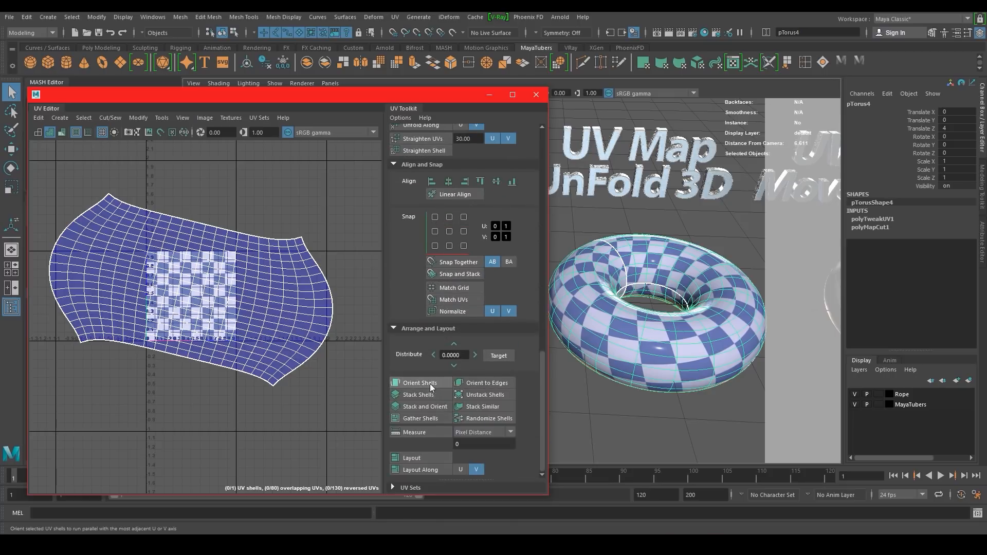
click(429, 383)
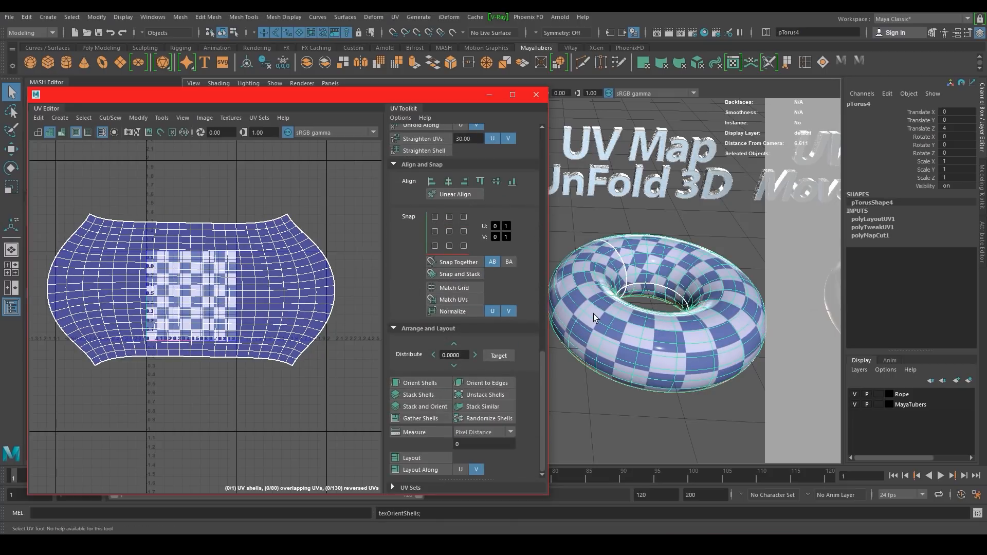
alt+right_drag(653, 327, 609, 316)
alt+middle_drag(610, 363, 606, 344)
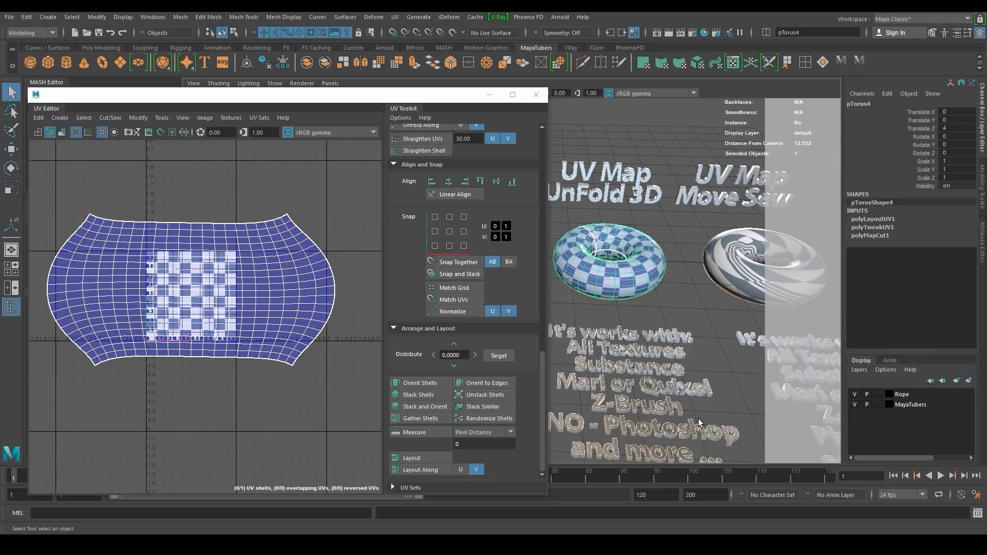
alt+middle_drag(631, 372, 647, 367)
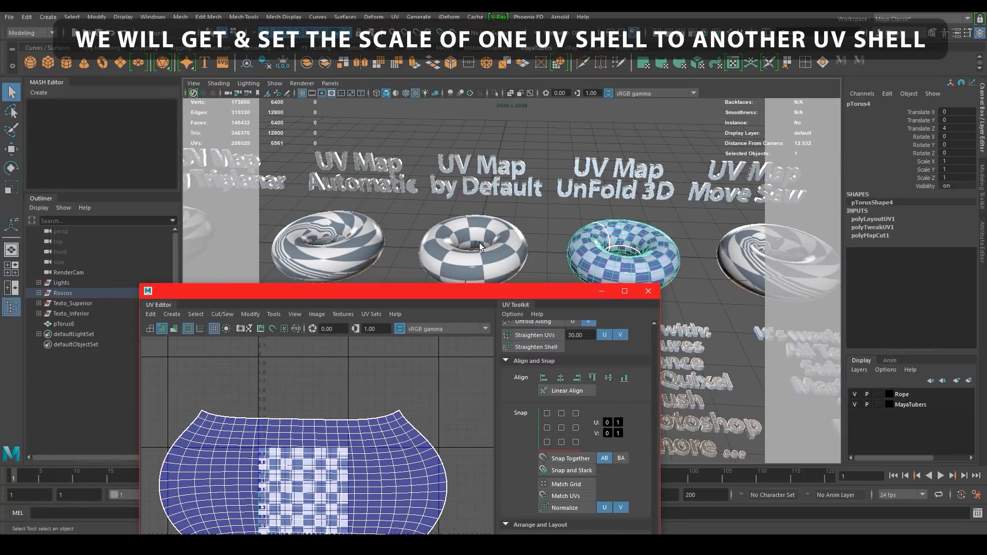
Select the UV shell of the "UV Map by Default" torus and get its texel density at map size 512
click(480, 247)
drag(404, 291, 409, 149)
right_click(327, 326)
right_drag(327, 326, 284, 312)
click(312, 339)
scroll(358, 347, up, 2)
alt+right_drag(471, 344, 417, 368)
alt+middle_drag(262, 358, 286, 359)
scroll(560, 347, up, 4)
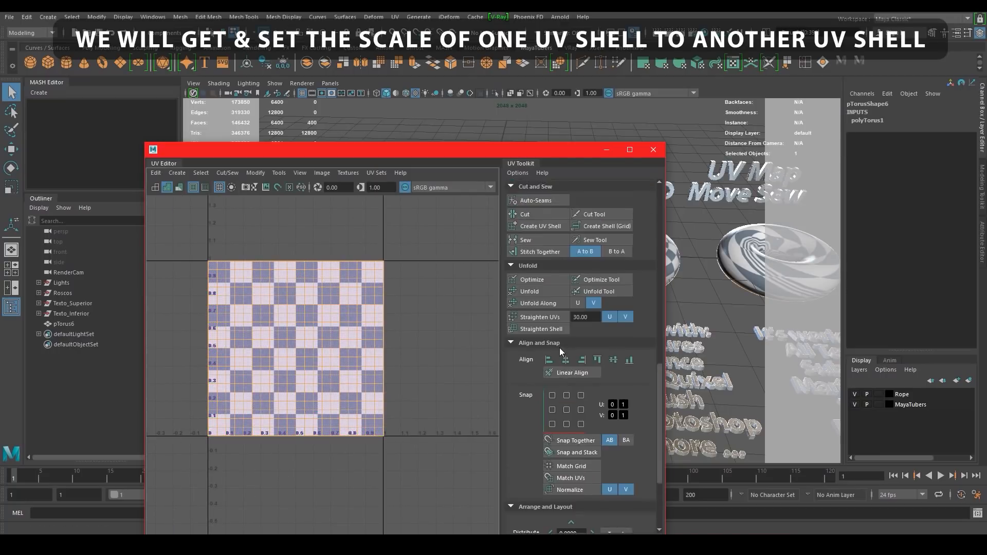
scroll(559, 348, up, 5)
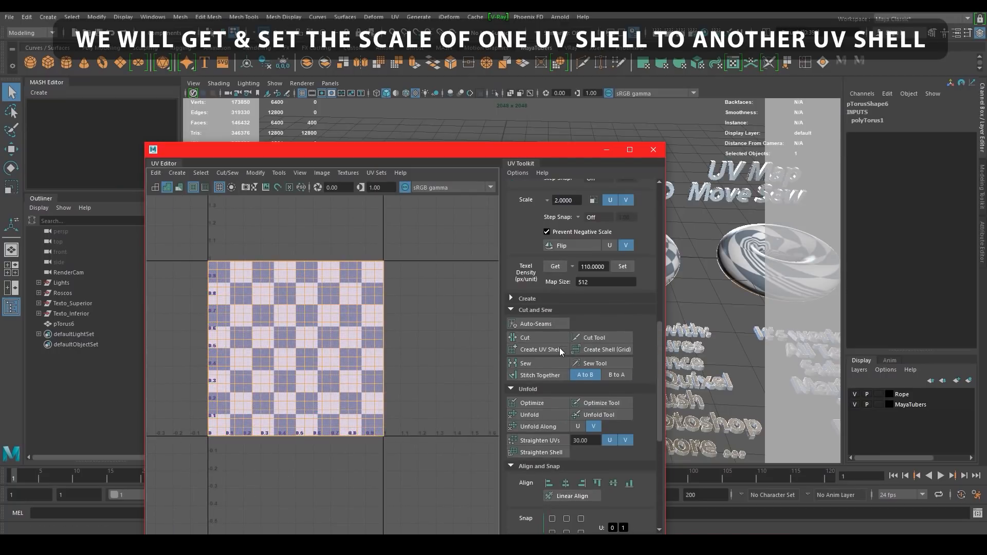
click(558, 267)
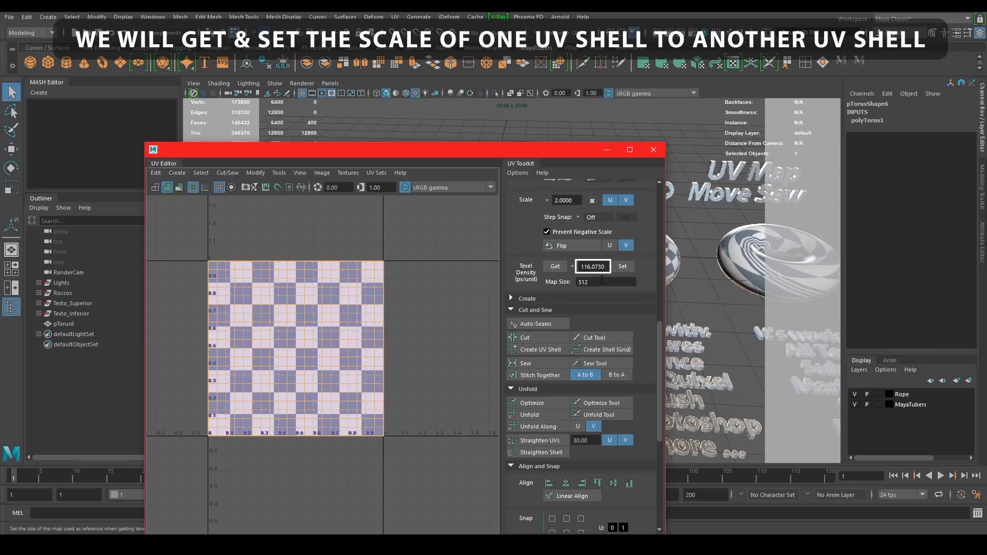
Apply the texel density sampled from the default torus to the UV shell of the "UnFold 3D" torus
drag(452, 151, 408, 325)
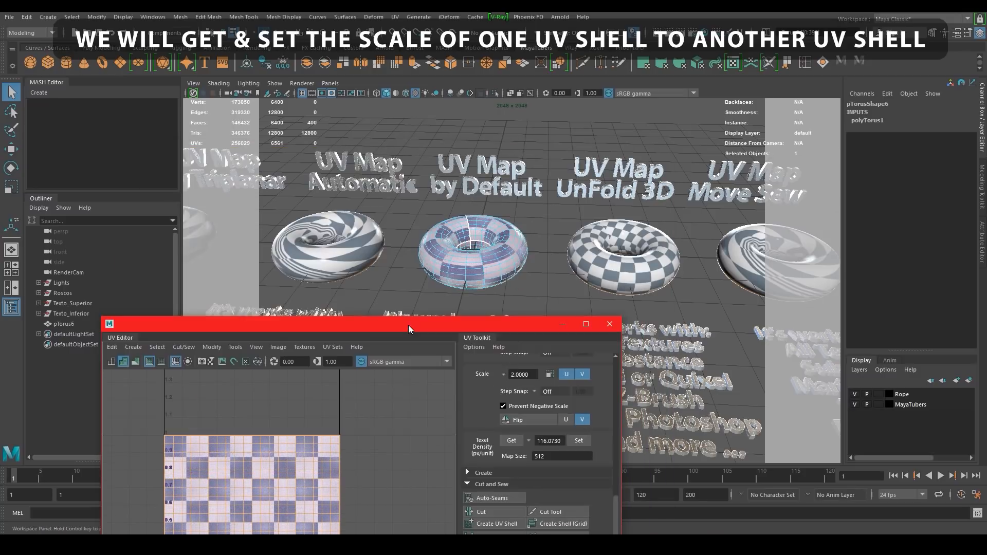
click(589, 259)
drag(471, 322, 511, 146)
right_drag(386, 279, 351, 311)
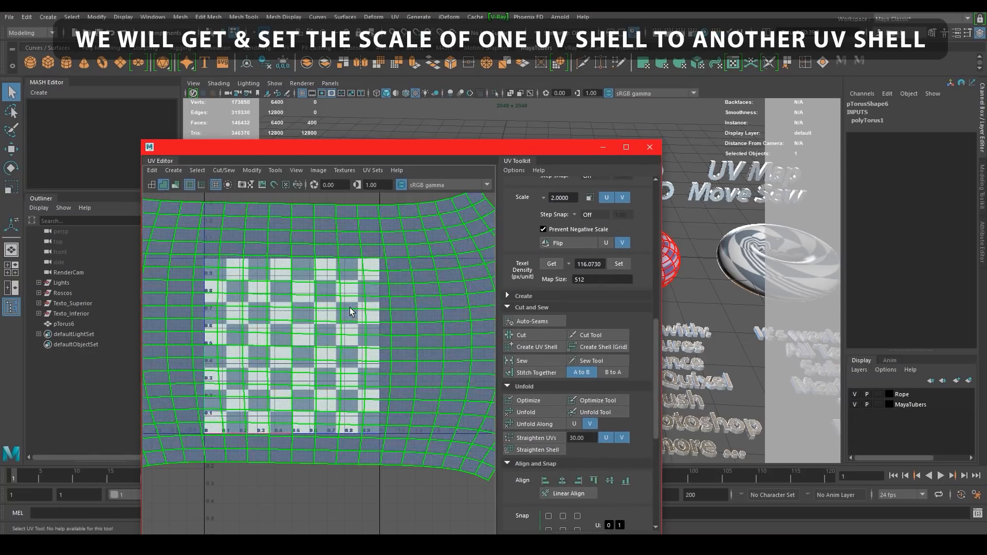
click(620, 264)
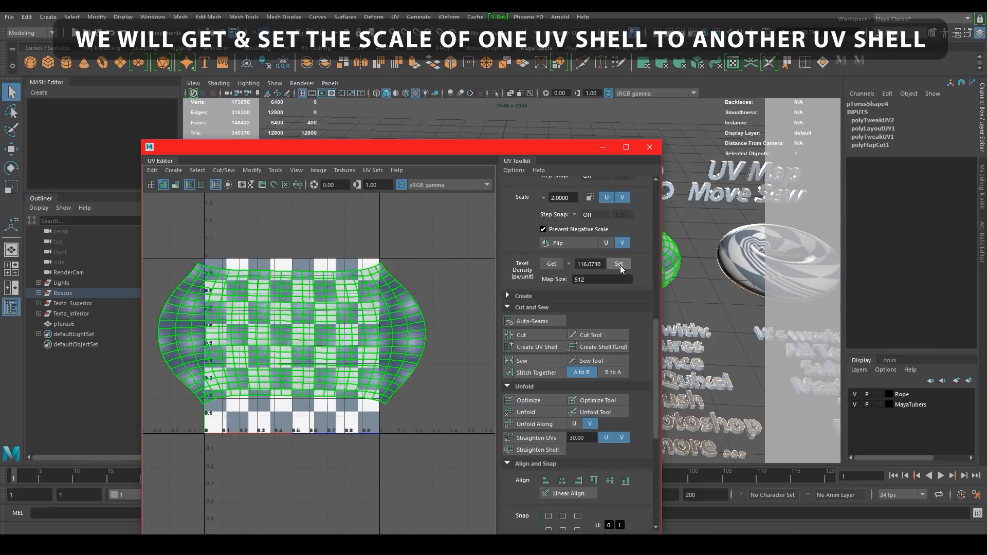
Set the texel density of the "UnFold 3D" torus's UV shell to 100
drag(447, 150, 466, 132)
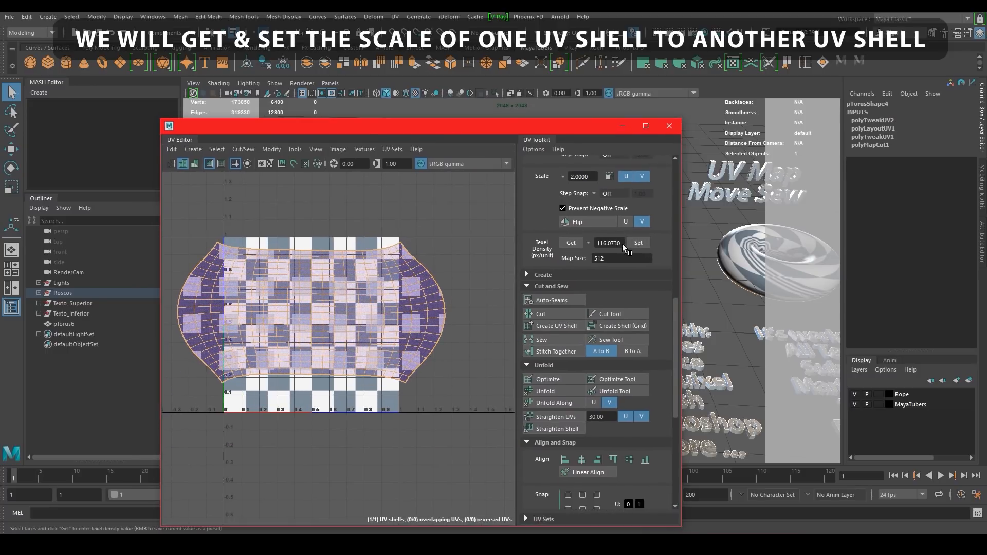
click(570, 243)
scroll(607, 262, up, 1)
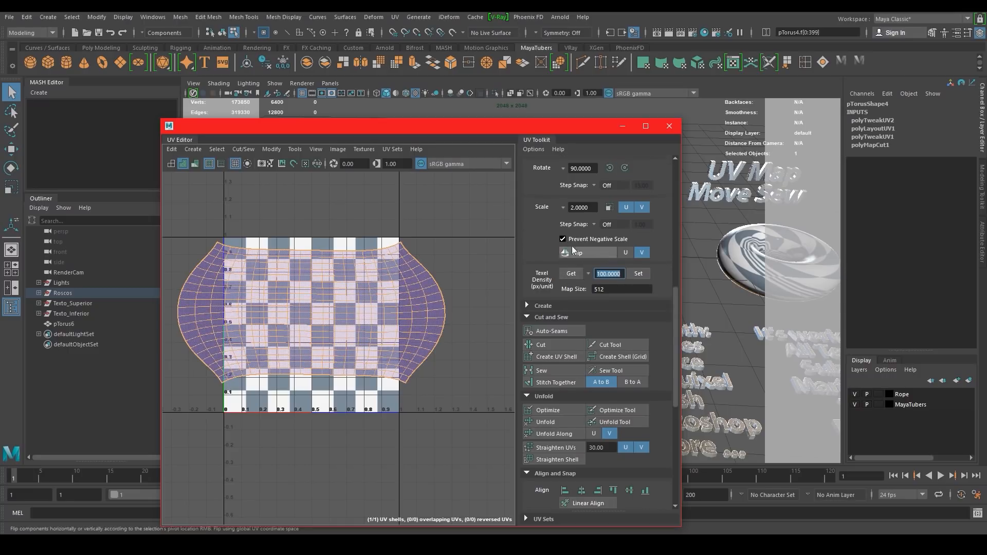
click(642, 273)
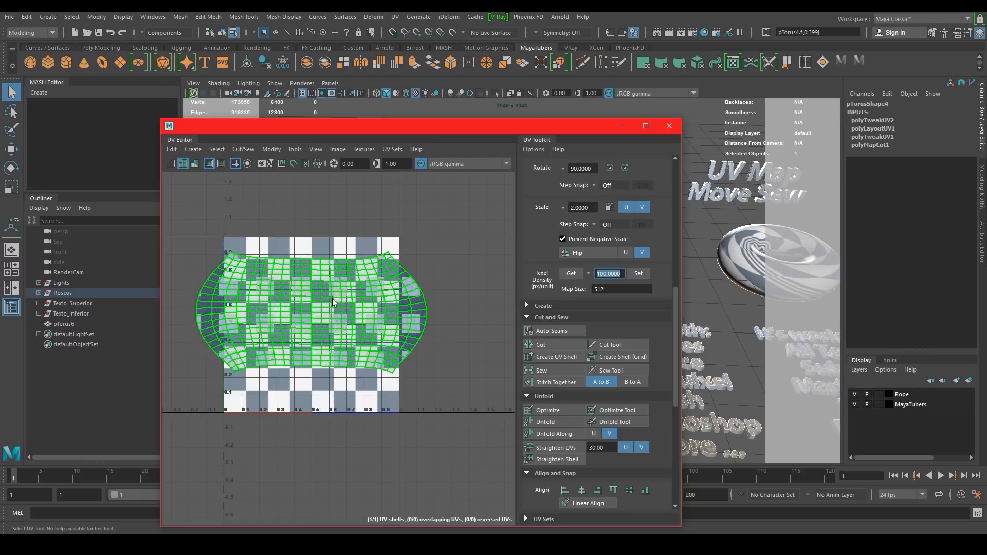
Straighten the UVs of the shell's upper and lower border edge loops with a maximum angle of 30
scroll(456, 367, down, 1)
alt+middle_drag(434, 362, 472, 365)
scroll(409, 354, up, 2)
right_drag(229, 244, 229, 216)
click(228, 245)
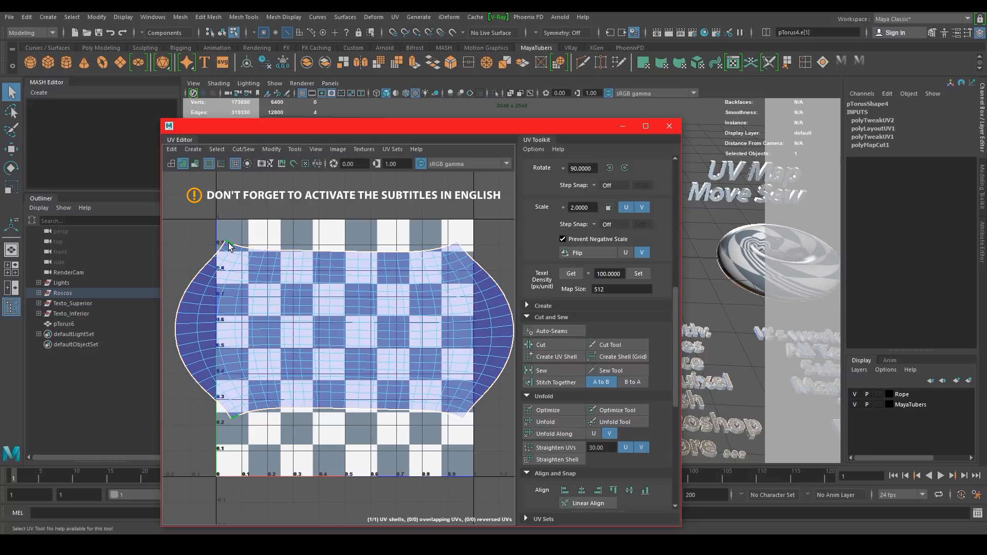
double_click(447, 249)
scroll(568, 329, down, 3)
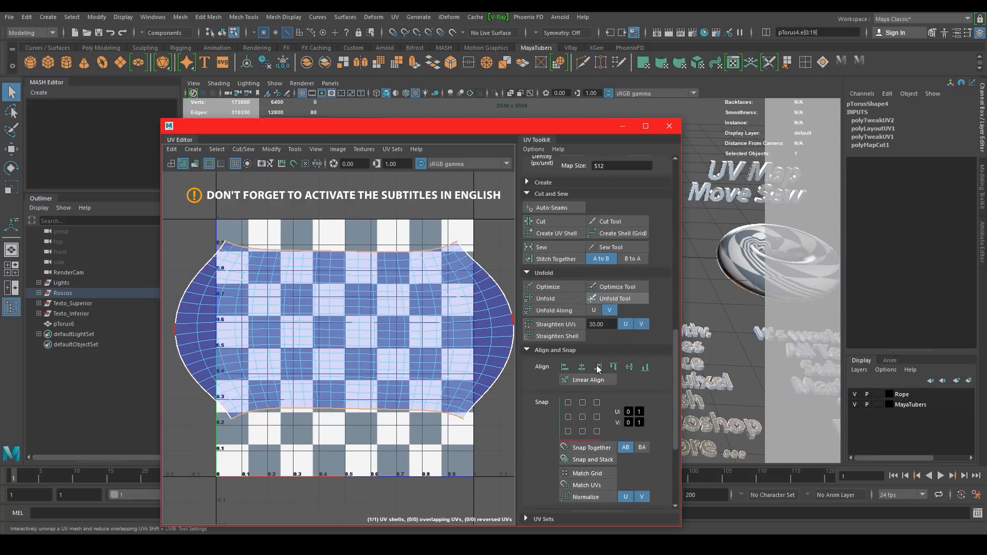
click(557, 323)
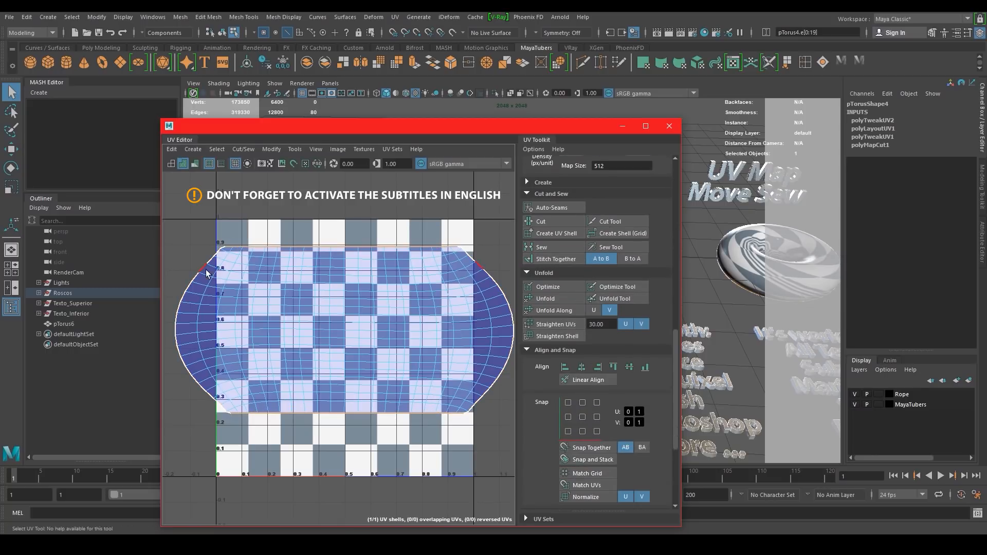
Straighten the UVs of all the shell's edges in U and V with a maximum angle of 30
drag(168, 226, 527, 471)
click(558, 323)
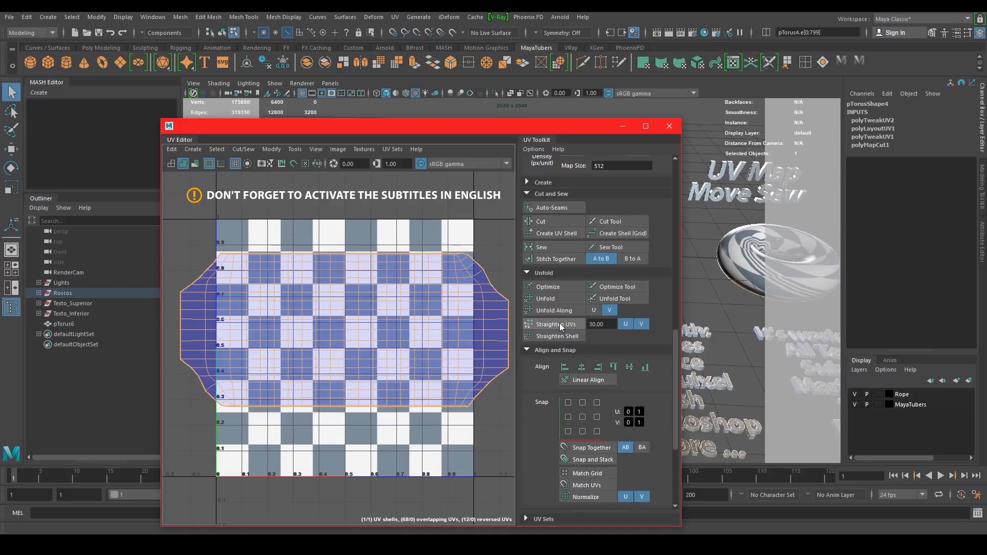
alt+middle_drag(347, 330, 302, 339)
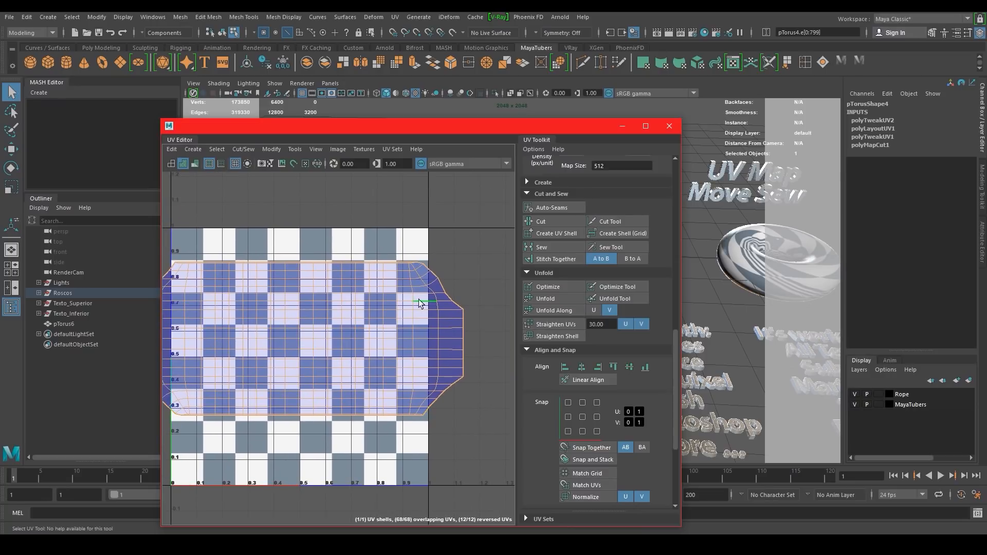
Align the UVs along the right border of the "UnFold 3D" torus's shell to their maximum U
scroll(418, 302, up, 2)
right_click(430, 257)
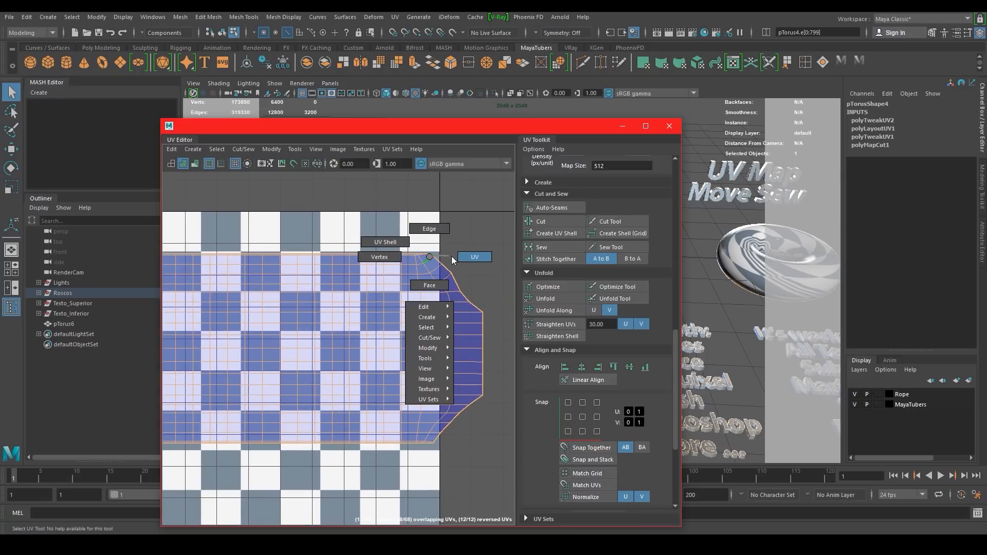
click(453, 257)
click(425, 253)
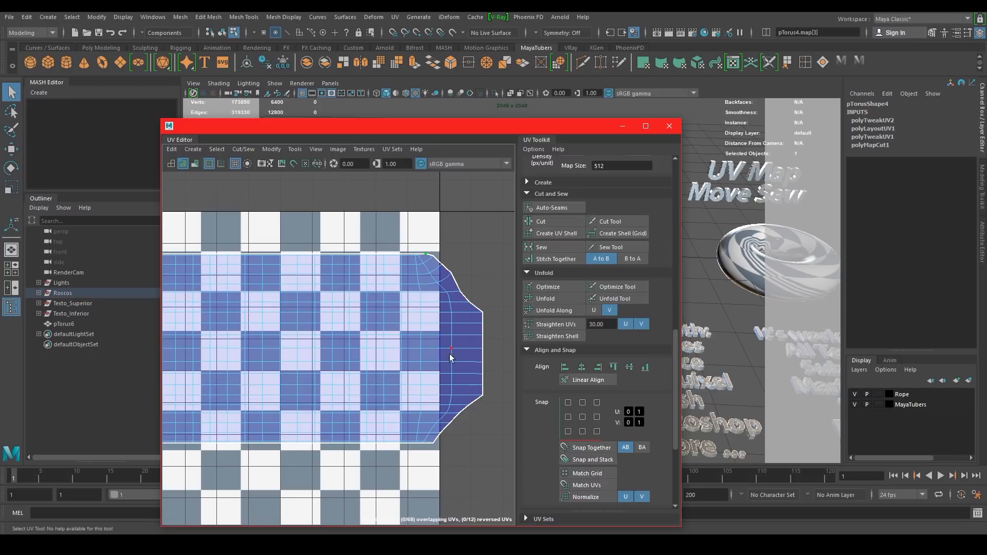
shift+double_click(433, 443)
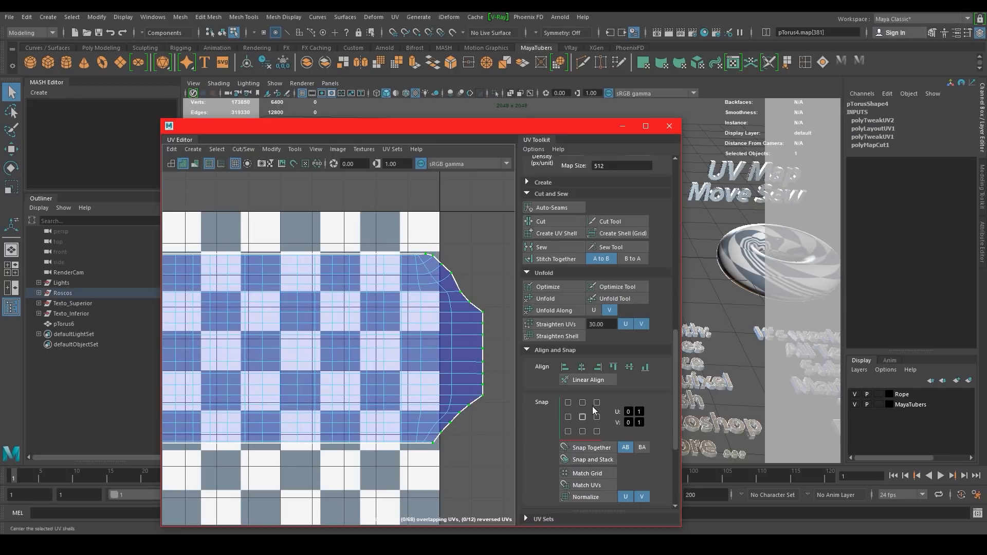
click(599, 369)
Align the UVs along the shell's left border to their minimum U
alt+middle_drag(356, 385, 575, 380)
shift+double_click(347, 250)
click(564, 367)
Try to scale the shell's side border edge loop in U
right_drag(329, 309, 334, 275)
click(335, 279)
key(r)
drag(414, 345, 352, 345)
alt+middle_drag(427, 353, 378, 353)
double_click(426, 331)
drag(469, 341, 320, 349)
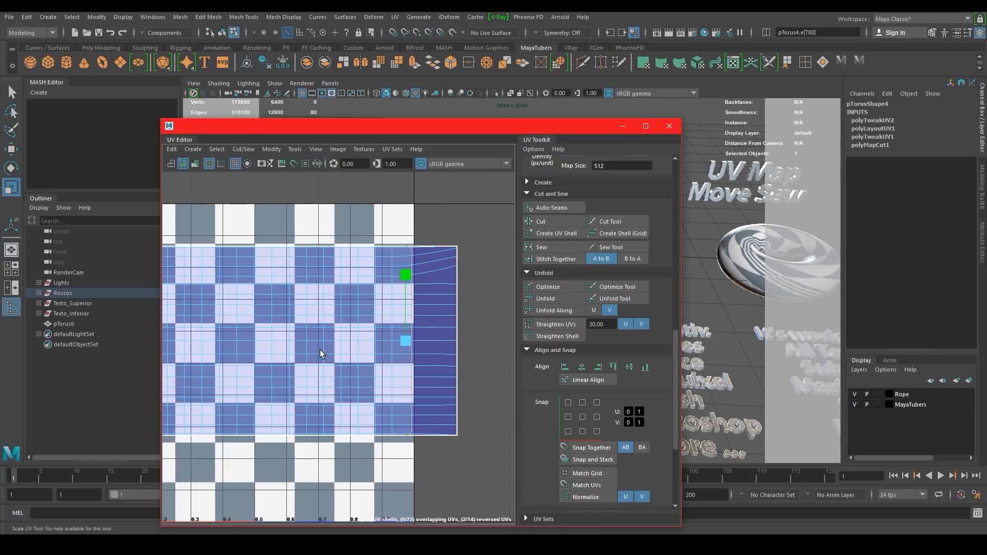
Scale the vertices of both side borders inward in U until the shell fits the width of the 0–1 tile
scroll(349, 344, down, 2)
key(a)
right_drag(225, 295, 186, 296)
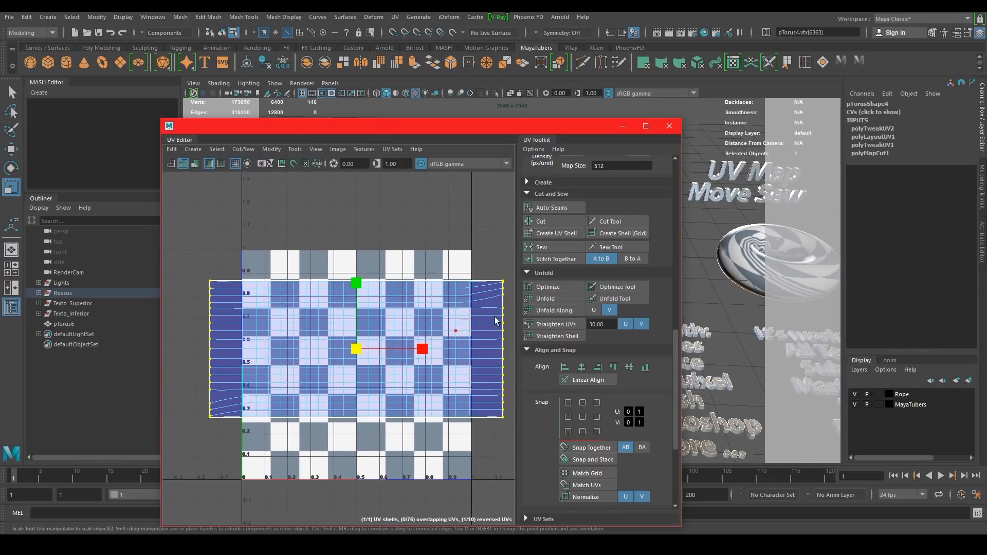
alt+middle_drag(792, 245, 723, 241)
alt+right_drag(723, 241, 787, 258)
alt+middle_drag(787, 258, 741, 322)
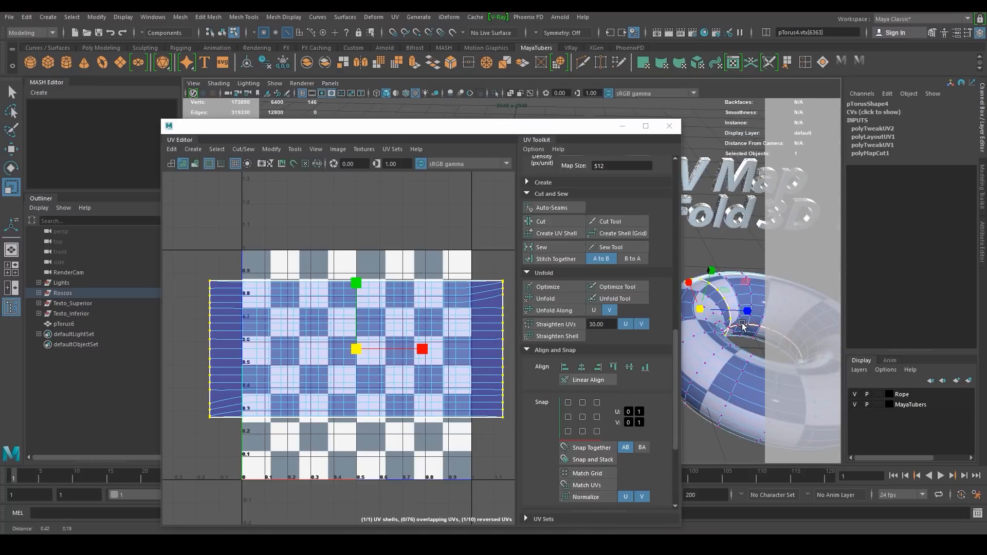
drag(422, 349, 408, 354)
alt+right_drag(453, 321, 398, 318)
alt+middle_drag(398, 319, 369, 315)
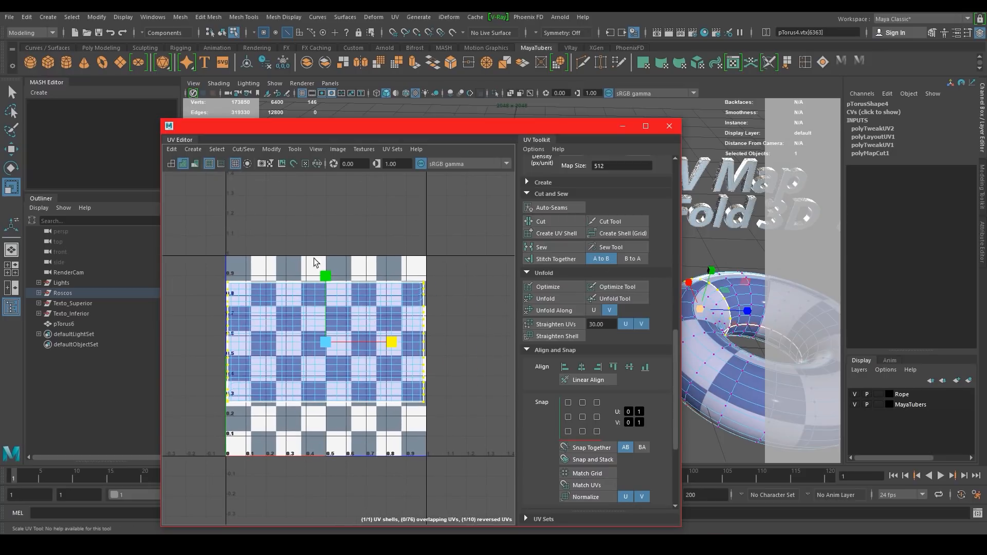
Move the UV Editor window off the tori and select the "UV Map Move Sew" torus in object mode
alt+drag(722, 301, 709, 307)
drag(575, 125, 425, 95)
alt+drag(717, 303, 658, 292)
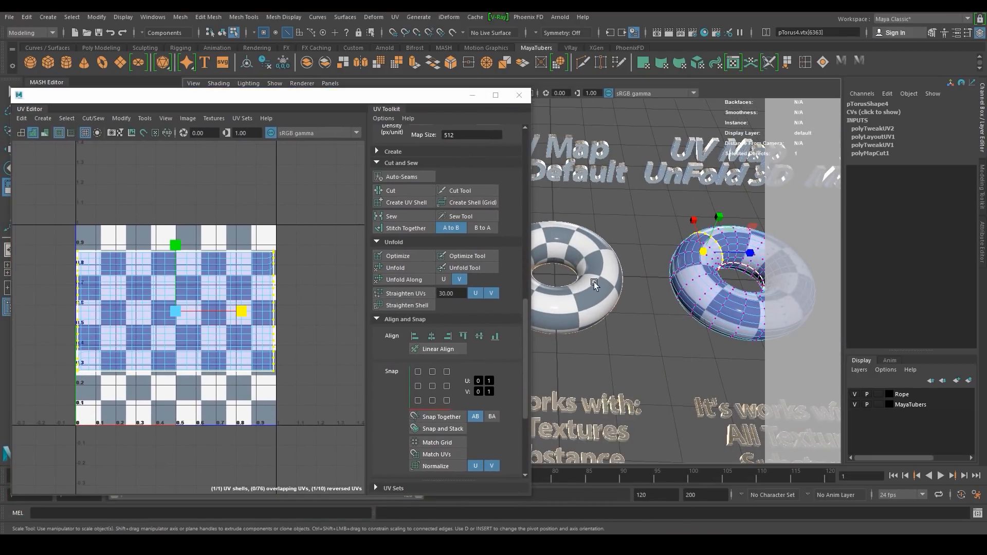
alt+drag(680, 325, 614, 312)
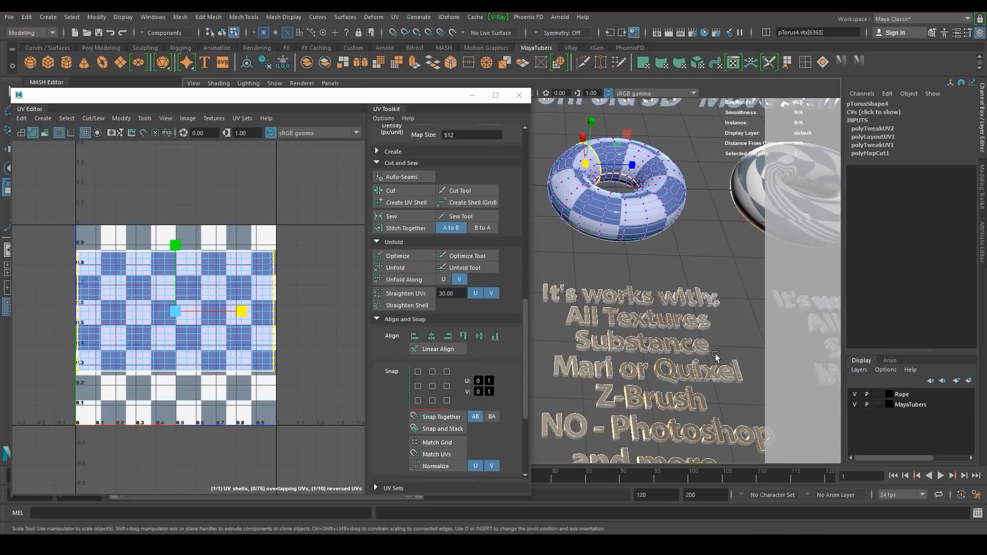
alt+drag(668, 291, 647, 279)
click(691, 247)
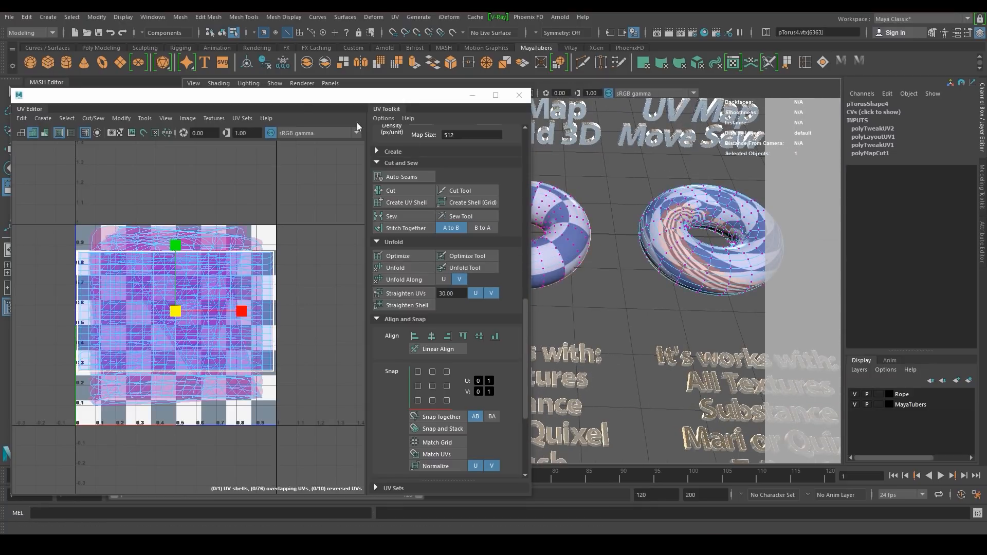
drag(299, 101, 342, 89)
right_click(667, 250)
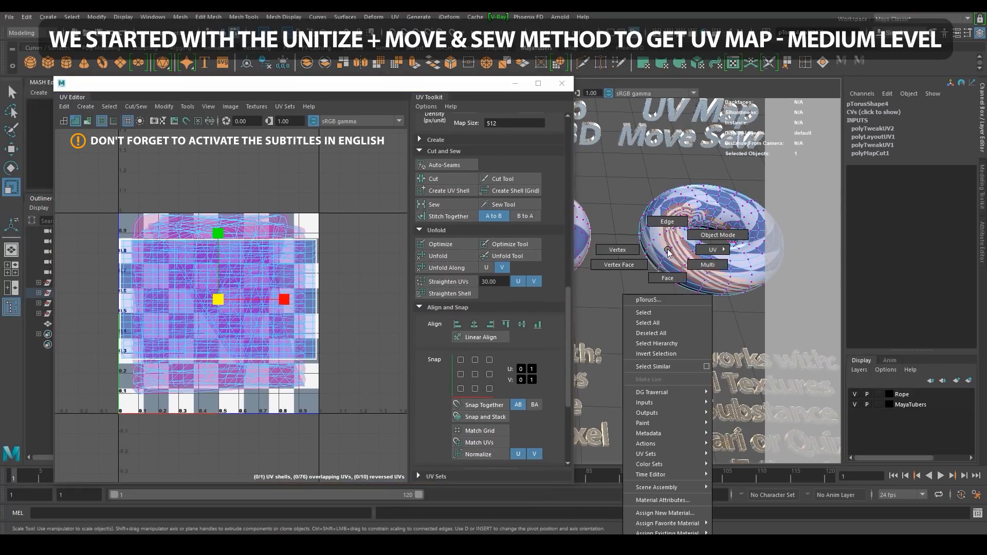
click(696, 234)
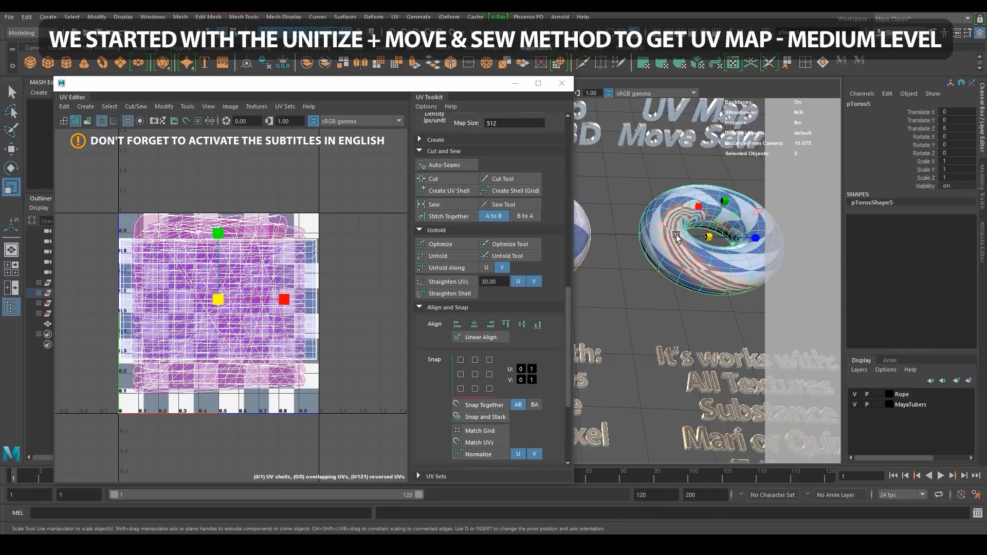
alt+drag(674, 252, 628, 281)
alt+right_drag(628, 282, 668, 289)
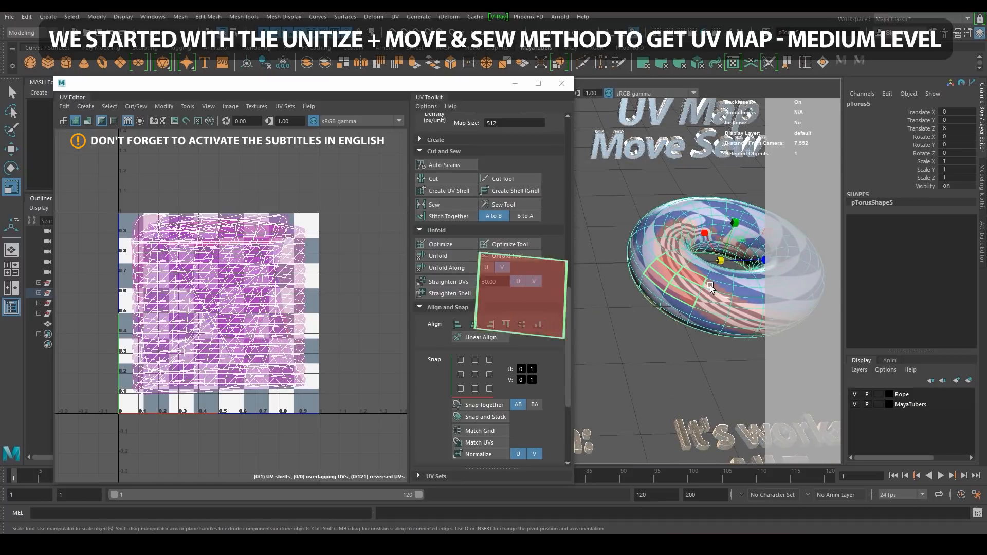
Unitize the UVs of the "Move Sew" torus so every face fills the 0–1 tile
drag(151, 210, 322, 259)
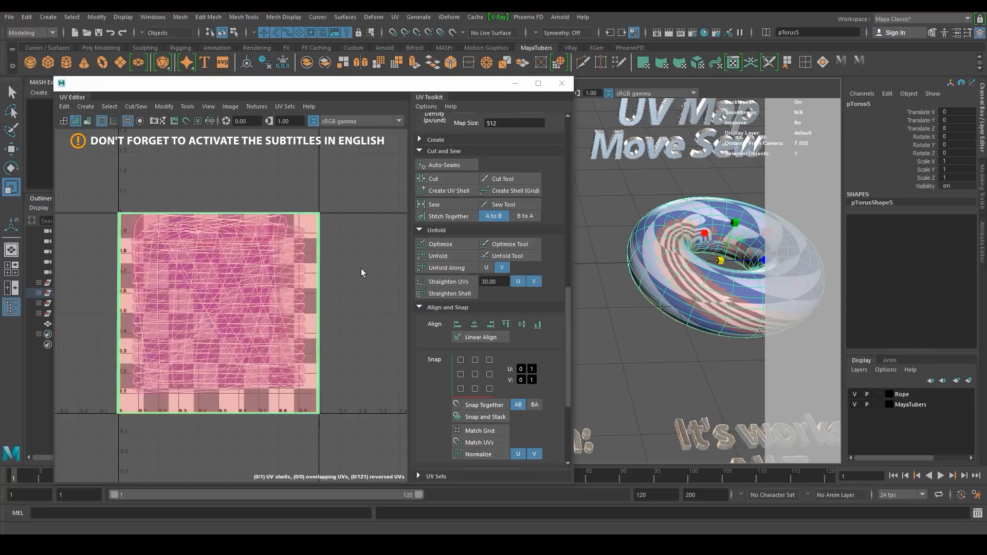
click(150, 90)
click(163, 106)
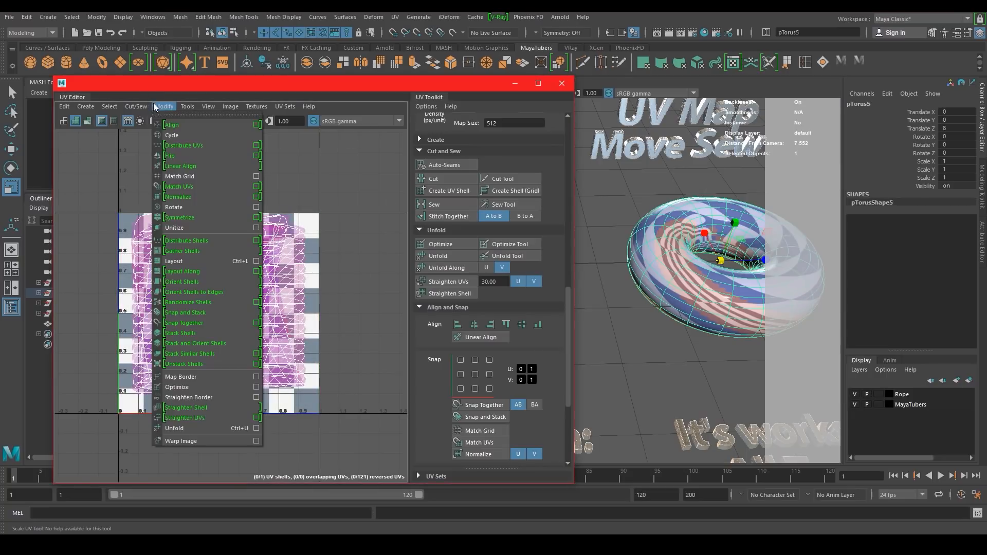
click(188, 227)
scroll(283, 302, down, 1)
Move one of the stacked face UV shells aside and undo the move
key(F7)
click(238, 301)
key(w)
drag(228, 313, 136, 346)
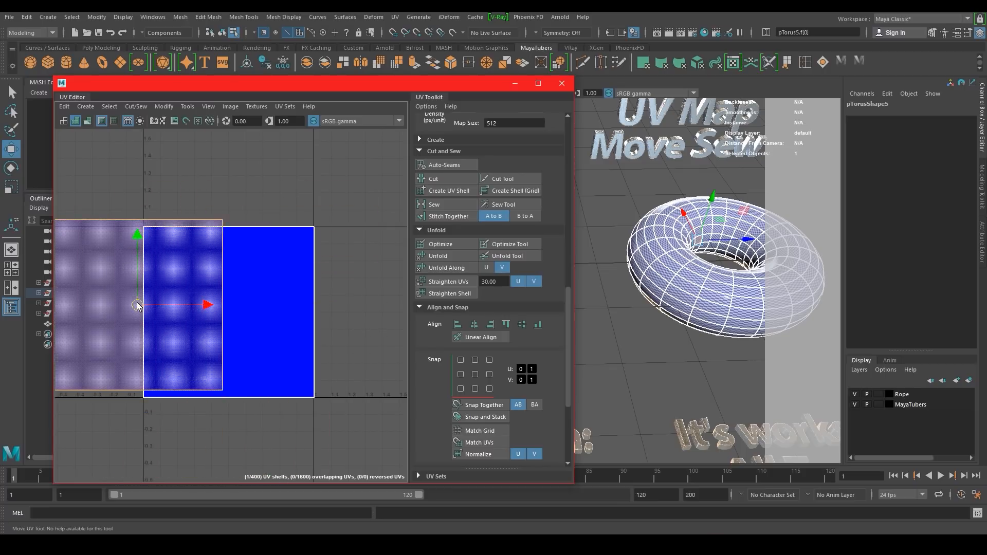
key(ctrl+z)
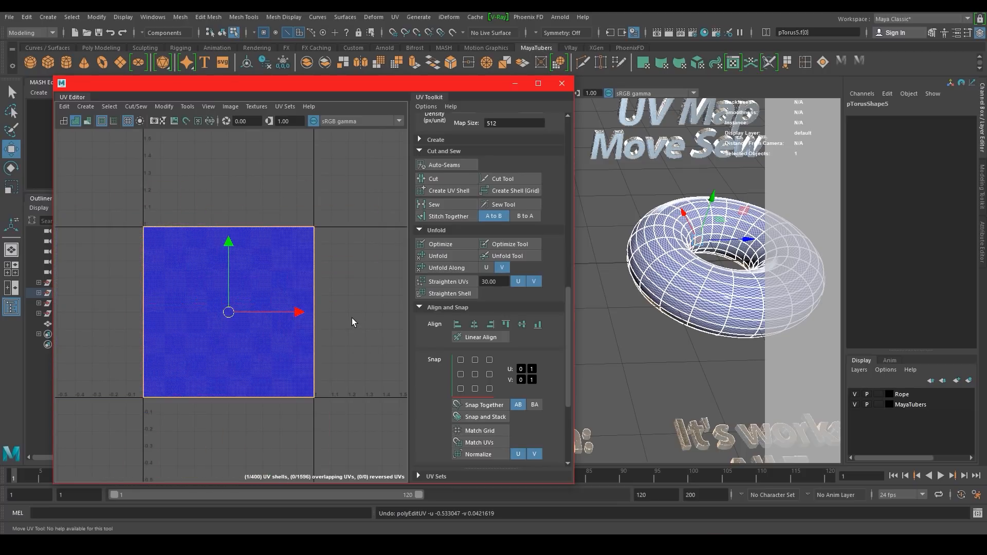
Select all edges of the "Move Sew" torus
alt+right_drag(753, 287, 654, 233)
drag(769, 348, 633, 206)
scroll(668, 262, up, 4)
scroll(673, 277, down, 2)
alt+drag(665, 275, 621, 289)
scroll(686, 292, up, 3)
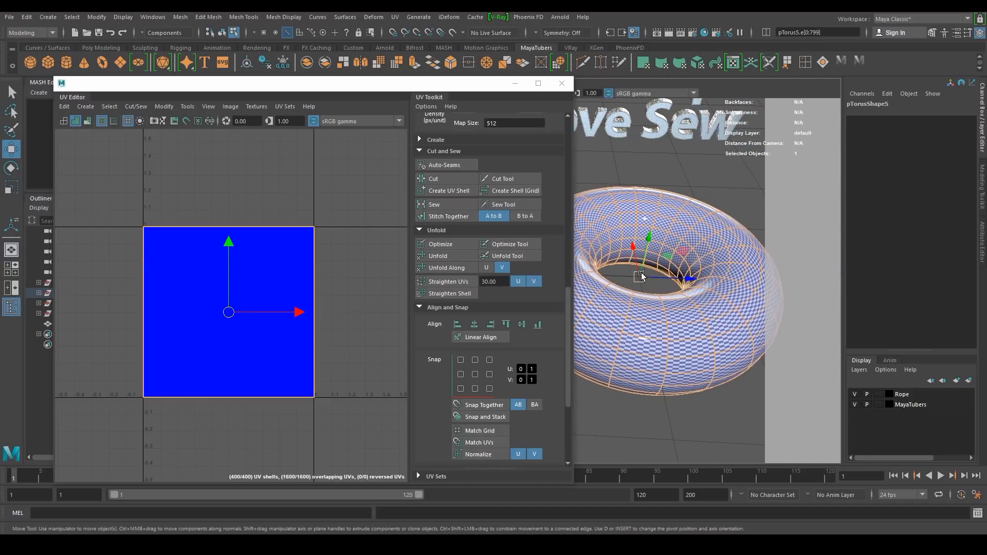
Deselect one cross-section edge loop and the inner ring edge loop, leaving them out as seams
ctrl+double_click(623, 232)
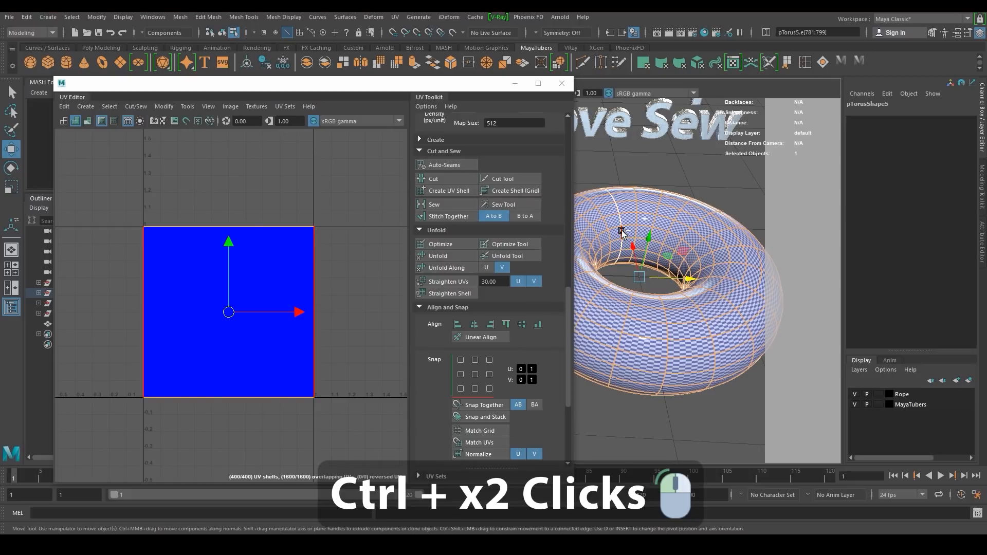
ctrl+double_click(615, 256)
alt+right_drag(715, 307, 676, 298)
alt+middle_drag(670, 299, 713, 303)
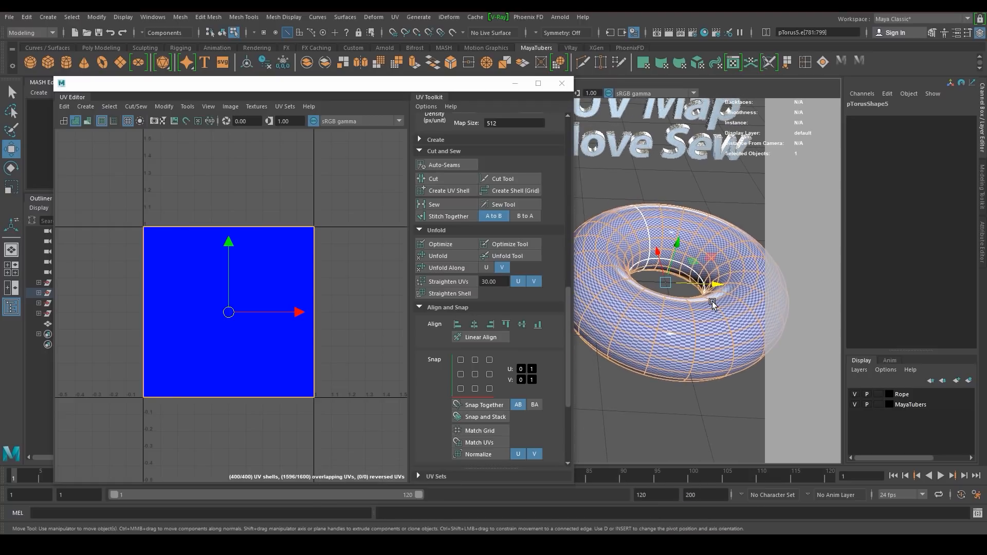
alt+right_drag(712, 302, 694, 300)
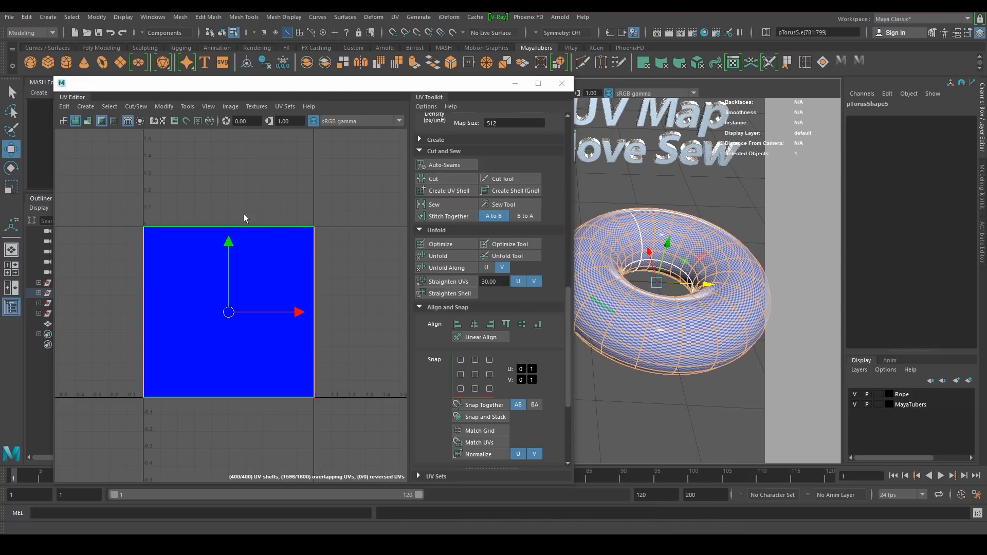
Move and sew the UVs along the selected edges into a single shell
drag(210, 87, 226, 86)
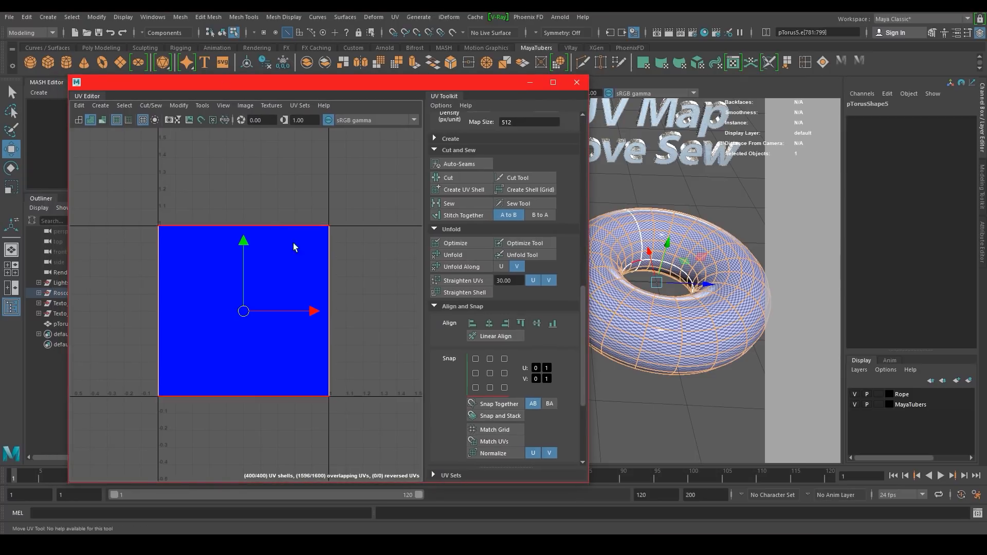
click(151, 106)
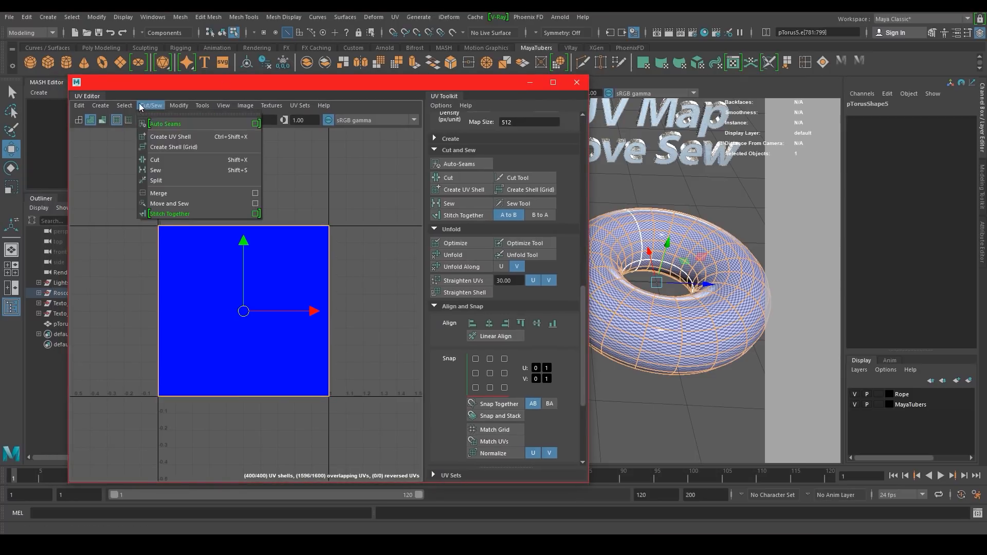
click(211, 204)
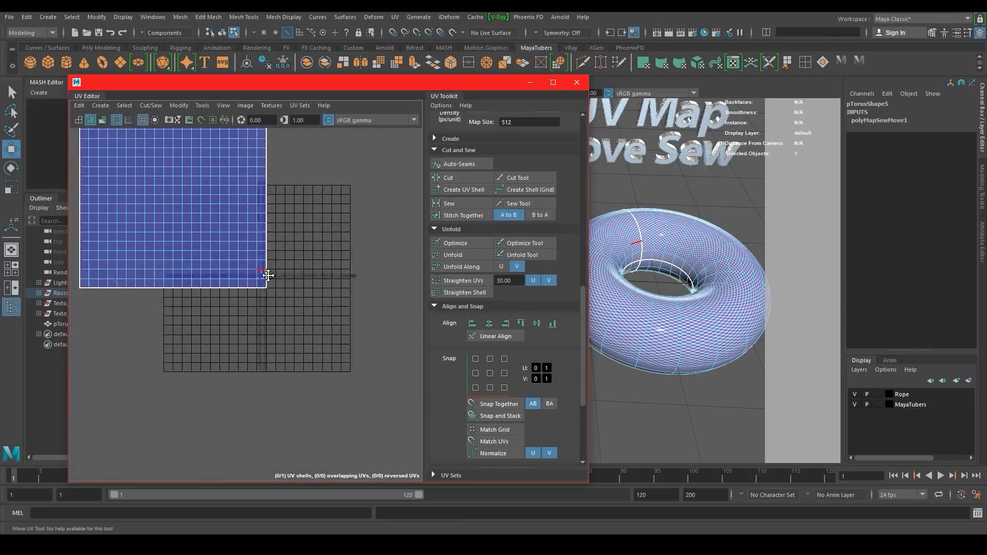
Select the cross-section and inner ring seam loops to see which borders of the UV shell they form
mouse_move(635, 247)
right_down()
mouse_move(639, 223)
mouse_move(643, 231)
right_up()
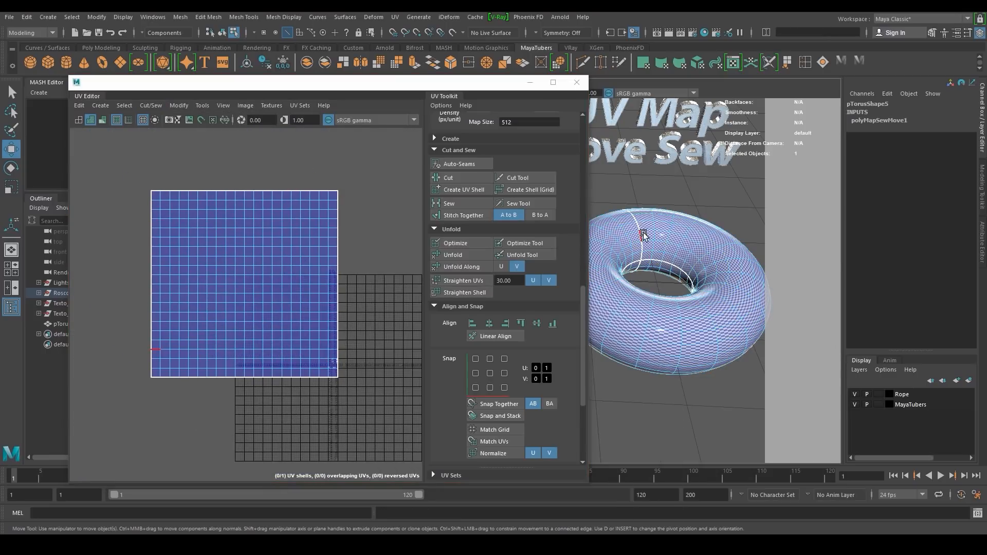
click(643, 239)
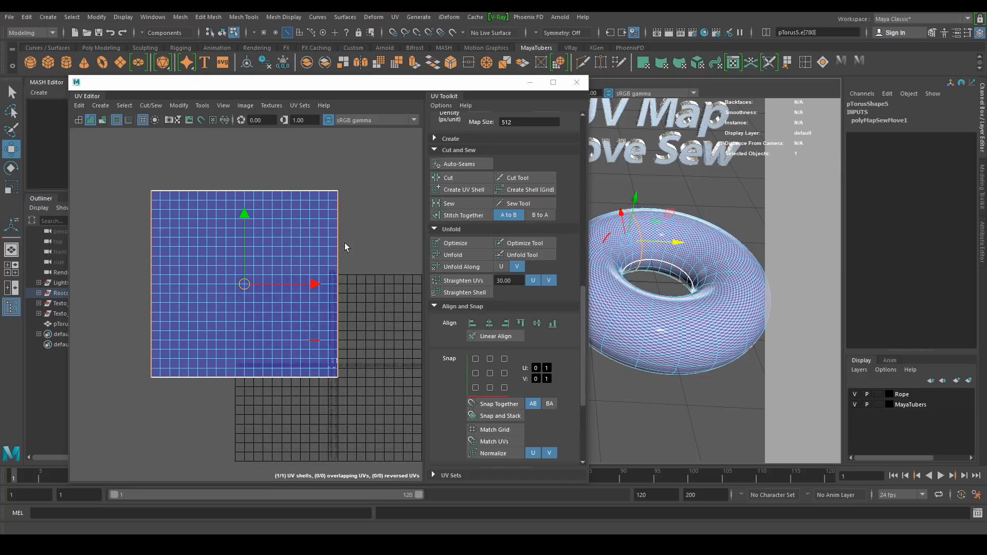
click(636, 262)
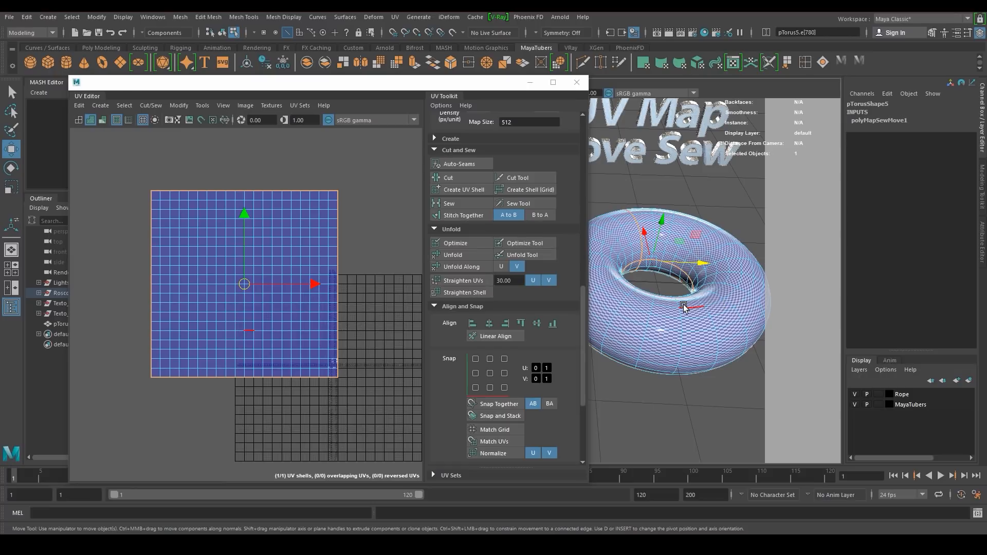
Select the "Move Sew" torus's whole UV shell and set its texel density to 100
alt+middle_drag(355, 305, 286, 260)
alt+right_drag(286, 261, 324, 290)
alt+middle_drag(324, 290, 357, 307)
right_drag(277, 274, 243, 263)
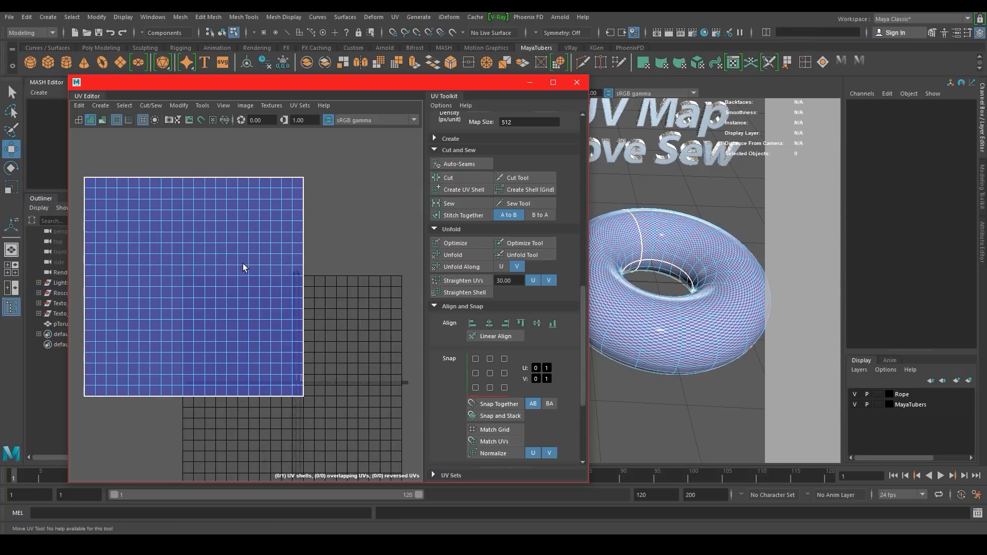
click(243, 263)
scroll(553, 226, up, 5)
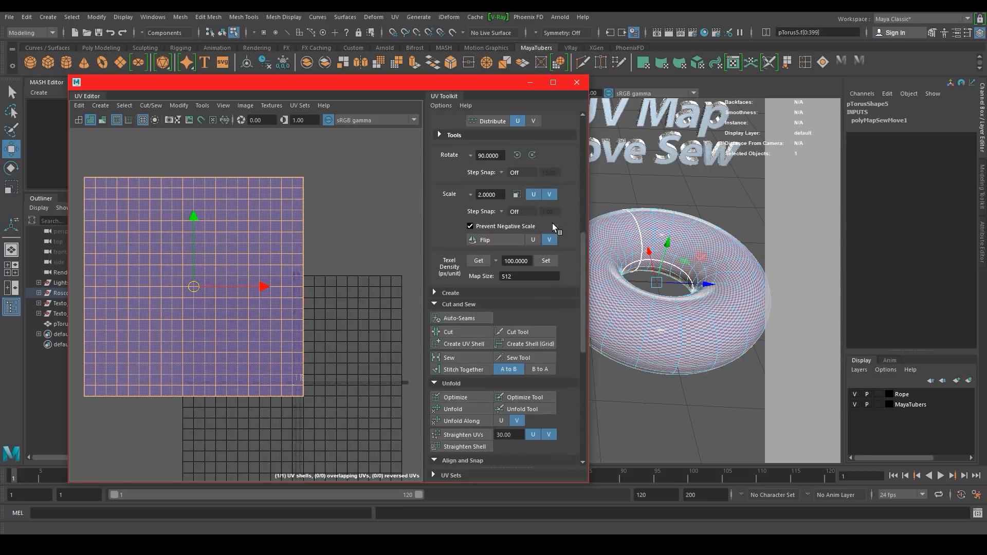
click(549, 262)
Move the UV shell over to the 0–1 tile and lay it out automatically within the tile
drag(194, 286, 306, 383)
scroll(307, 382, up, 3)
alt+right_drag(344, 432, 470, 433)
alt+right_drag(289, 389, 450, 401)
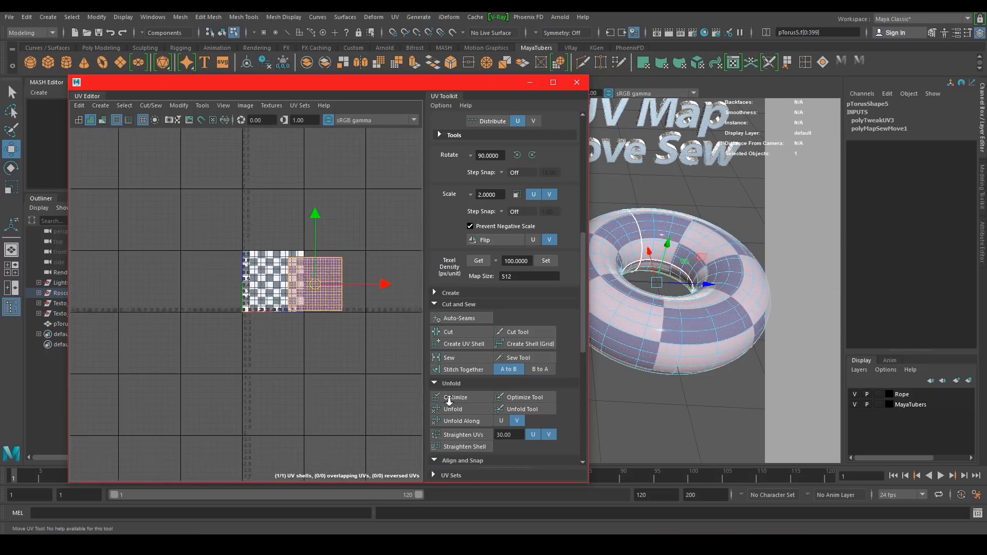
alt+middle_drag(354, 340, 286, 374)
scroll(483, 331, down, 10)
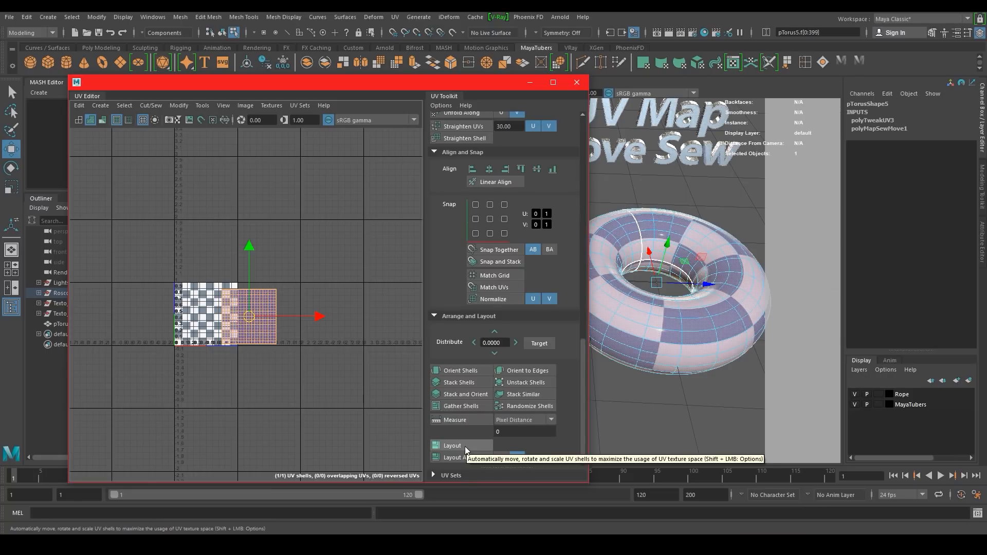
click(464, 446)
key(f)
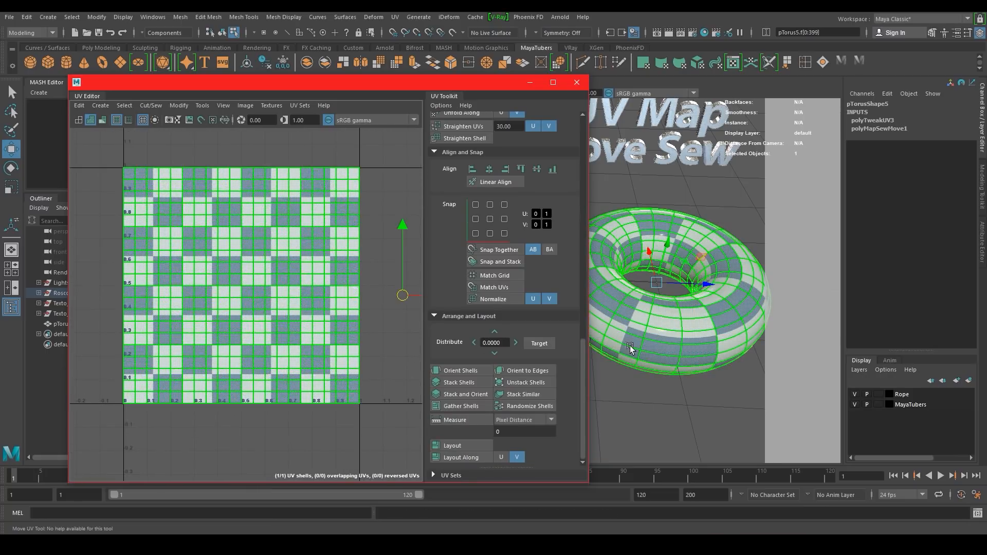
Compare the checker pattern on the "by Default", "UnFold 3D" and "Move Sew" tori
click(714, 193)
alt+right_drag(730, 249, 642, 220)
drag(503, 82, 571, 415)
alt+middle_drag(514, 328, 614, 314)
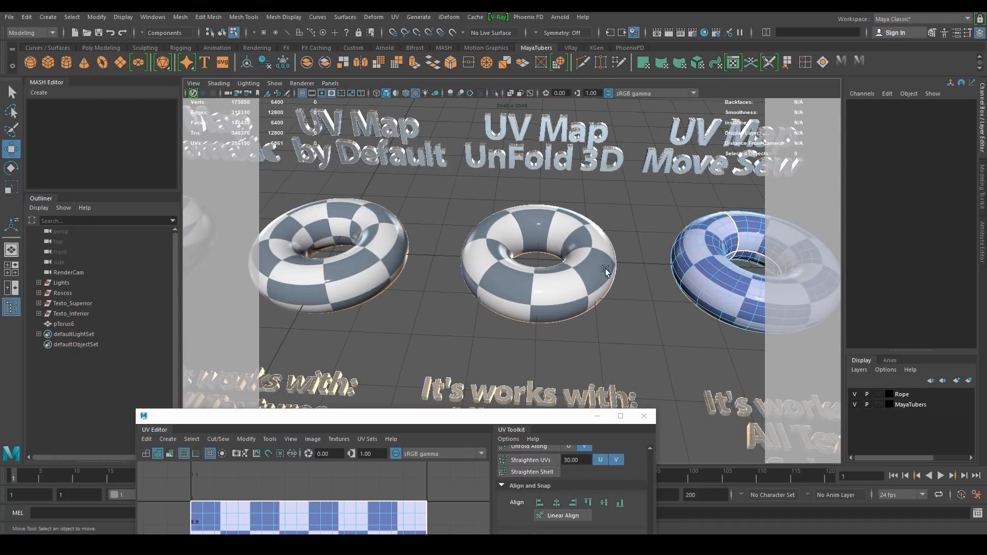
click(221, 32)
drag(765, 228, 408, 255)
alt+middle_drag(408, 255, 536, 249)
key(ctrl+z)
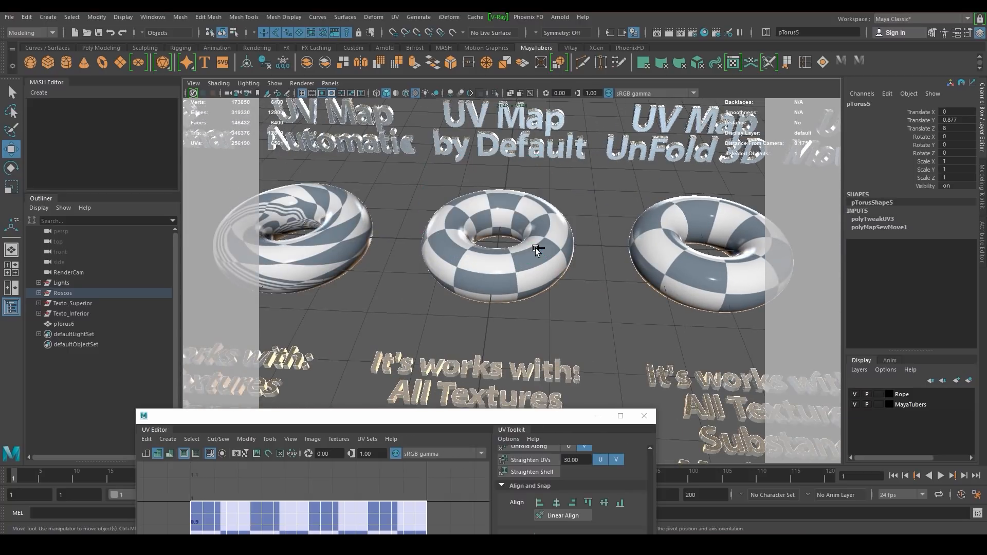
alt+middle_drag(661, 245, 521, 257)
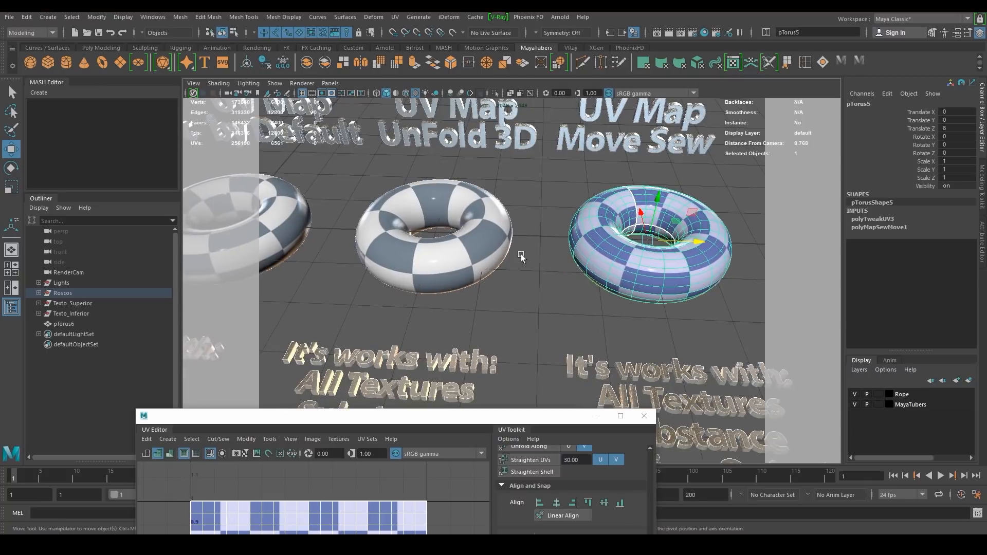
Select the whole UV shell of the "Move Sew" torus in the UV Editor
alt+middle_drag(647, 276, 719, 289)
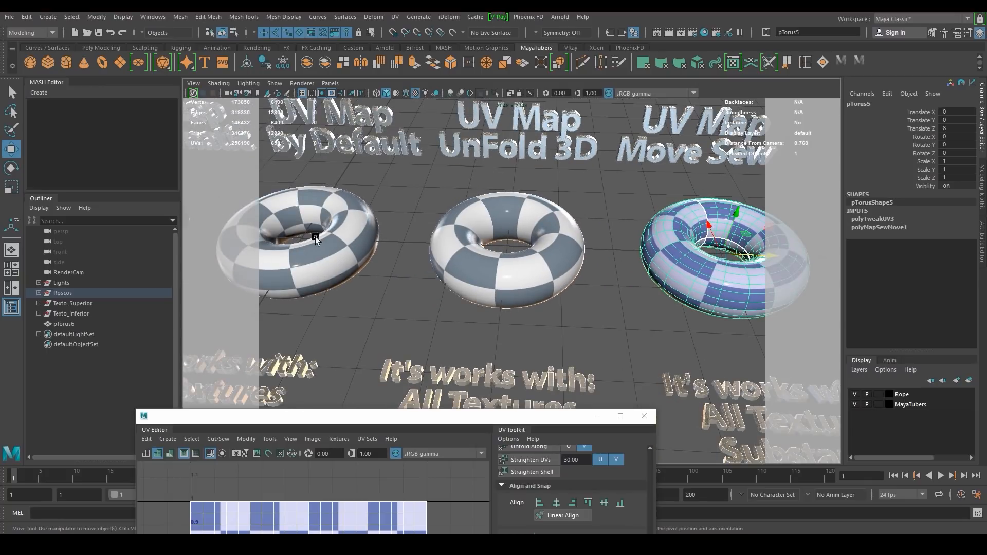
drag(406, 417, 415, 83)
right_drag(375, 229, 330, 214)
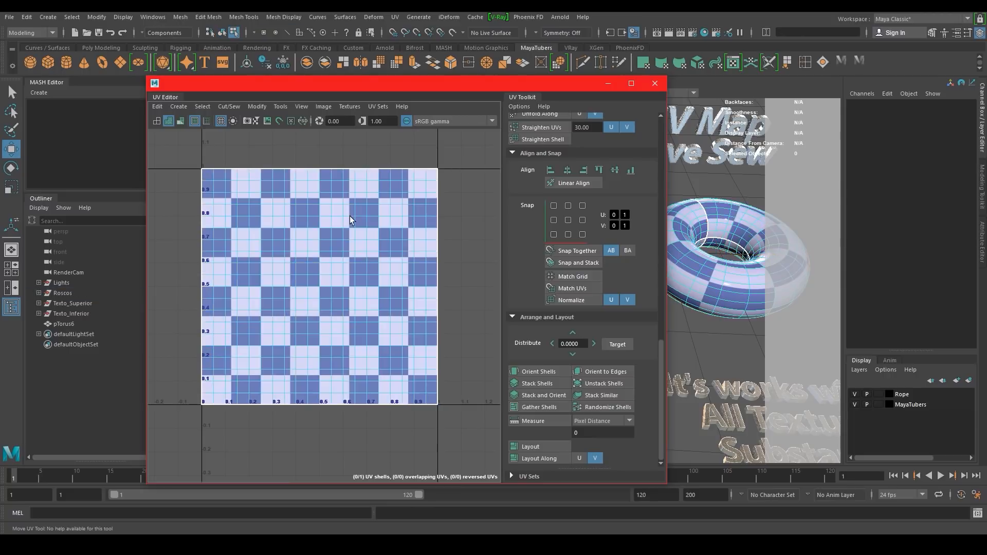
click(339, 226)
scroll(582, 329, up, 5)
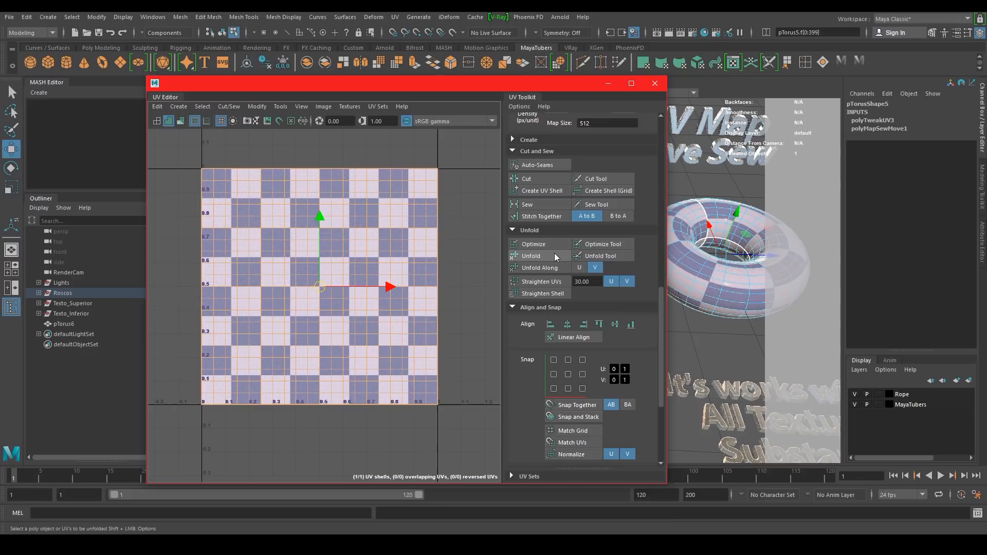
Review the Legacy method's pinning and constraint settings in the Unfold UVs options, then close them without applying
shift+click(554, 252)
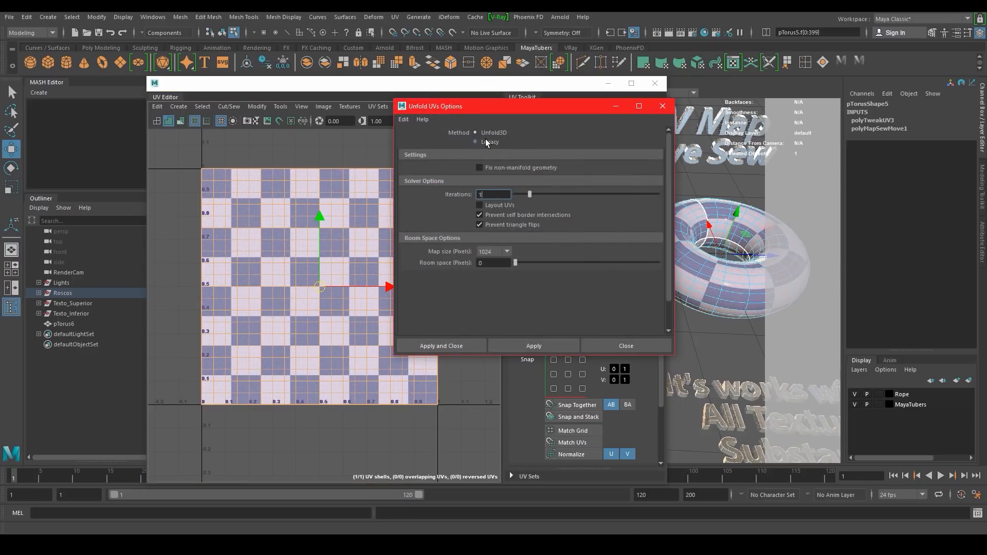
click(486, 140)
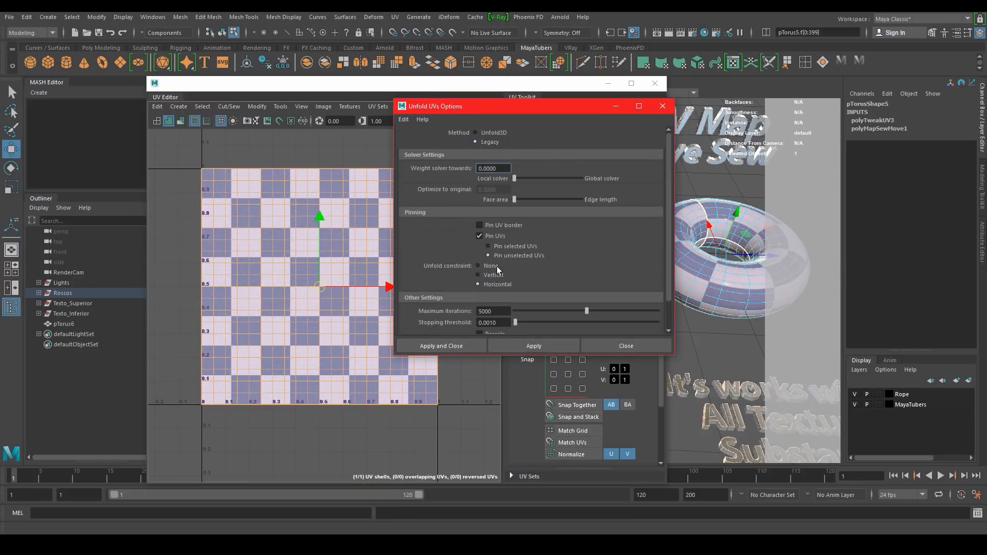
click(627, 347)
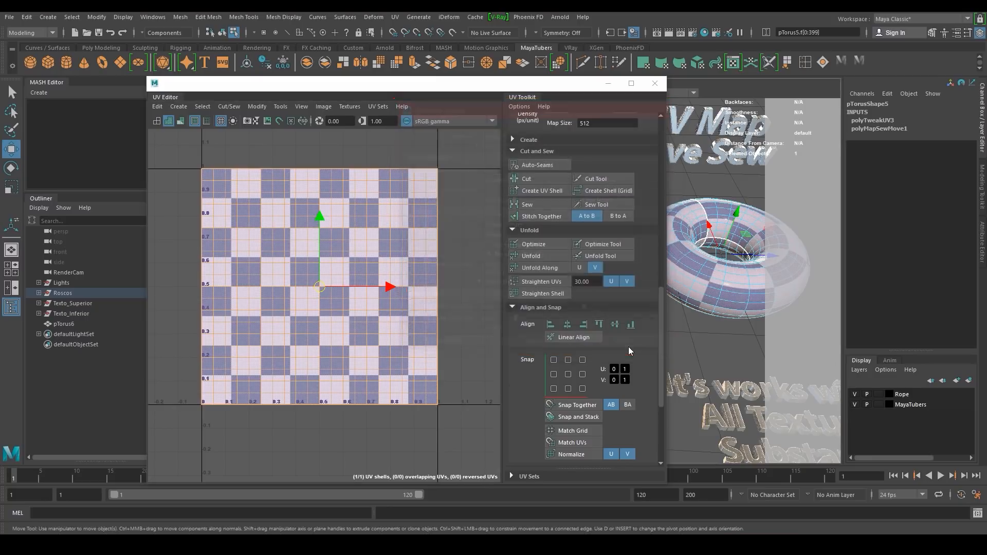
Unfold the "Move Sew" torus's shell along V and scale its UVs up well beyond the 0–1 tile for a denser checker
scroll(583, 293, down, 2)
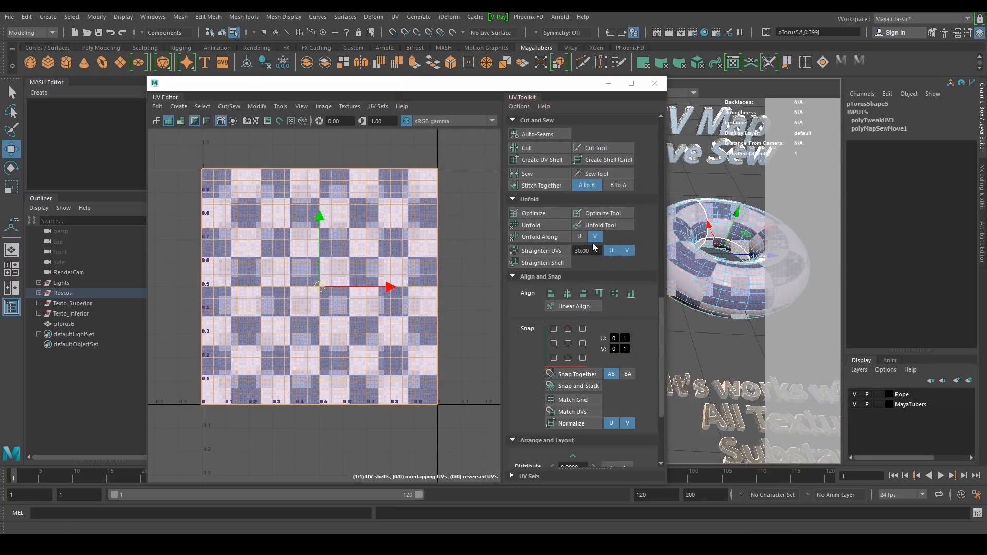
click(548, 238)
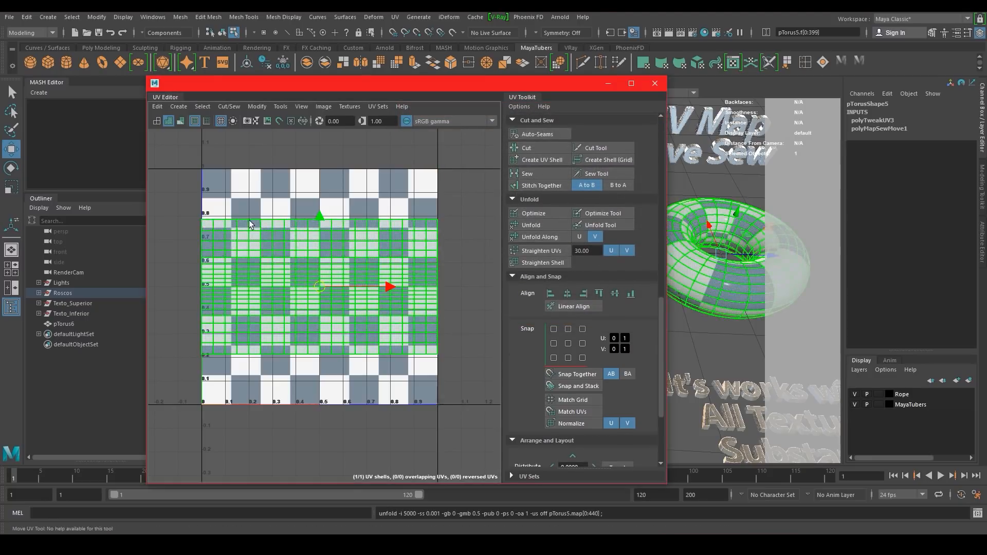
key(r)
drag(321, 287, 643, 247)
drag(580, 83, 400, 291)
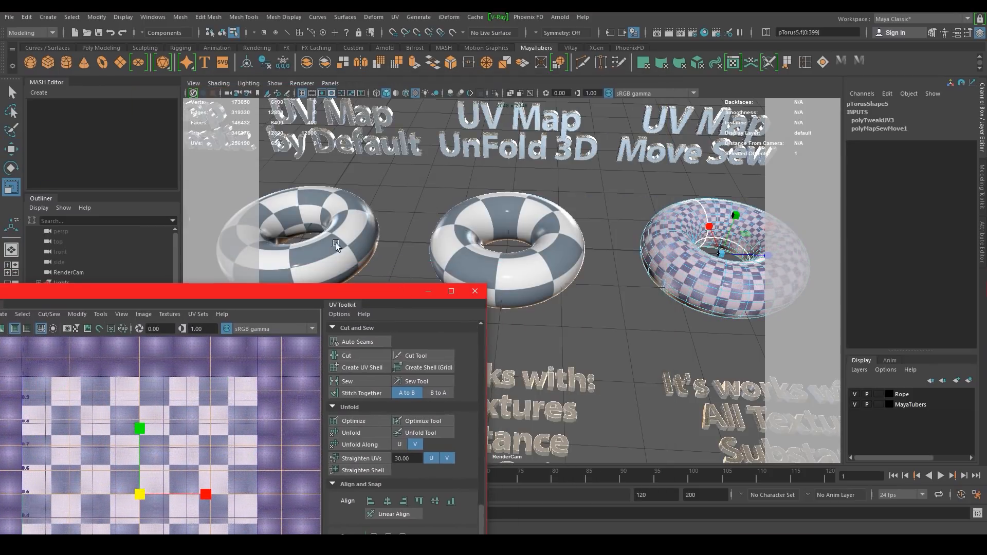
Select the "by Default" torus's UV shell and scale it up well beyond the 0–1 tile
click(316, 264)
drag(306, 296, 423, 266)
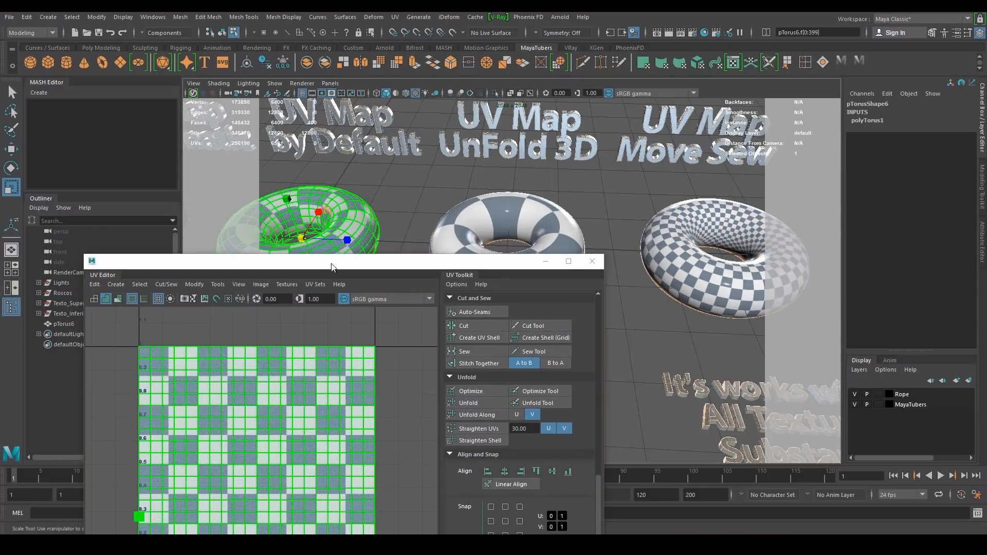
drag(332, 267, 401, 147)
drag(479, 148, 462, 449)
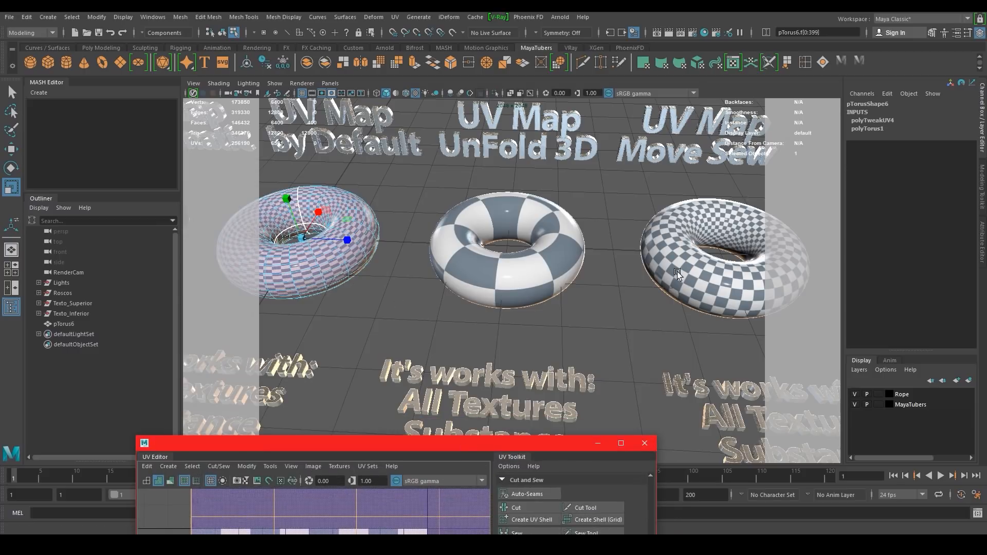
Select the "UV Map Automatic" torus and apply an automatic UV projection to it
alt+right_drag(692, 288, 592, 272)
mouse_move(591, 273)
alt+mouse_down()
mouse_move(601, 291)
mouse_move(601, 268)
alt+mouse_up()
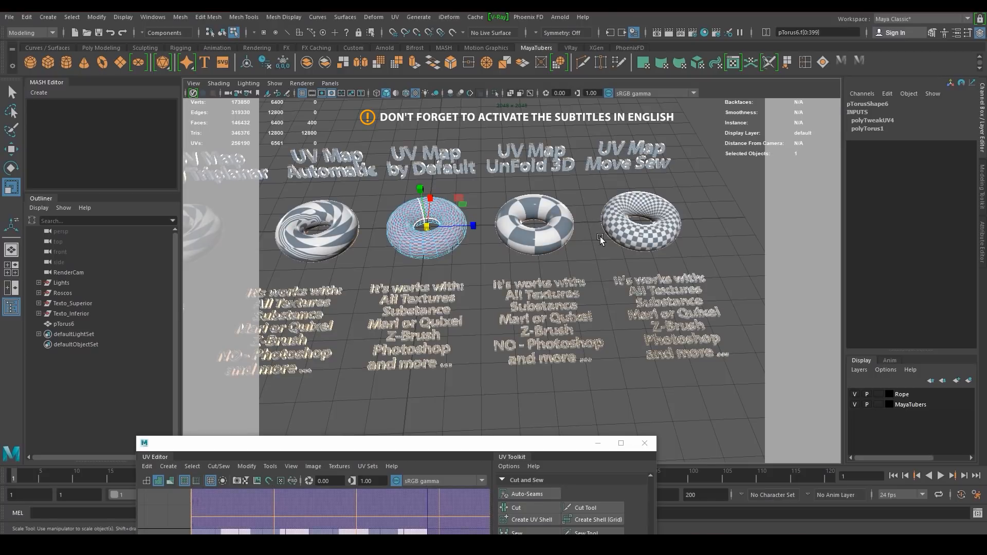
alt+middle_drag(519, 325, 638, 283)
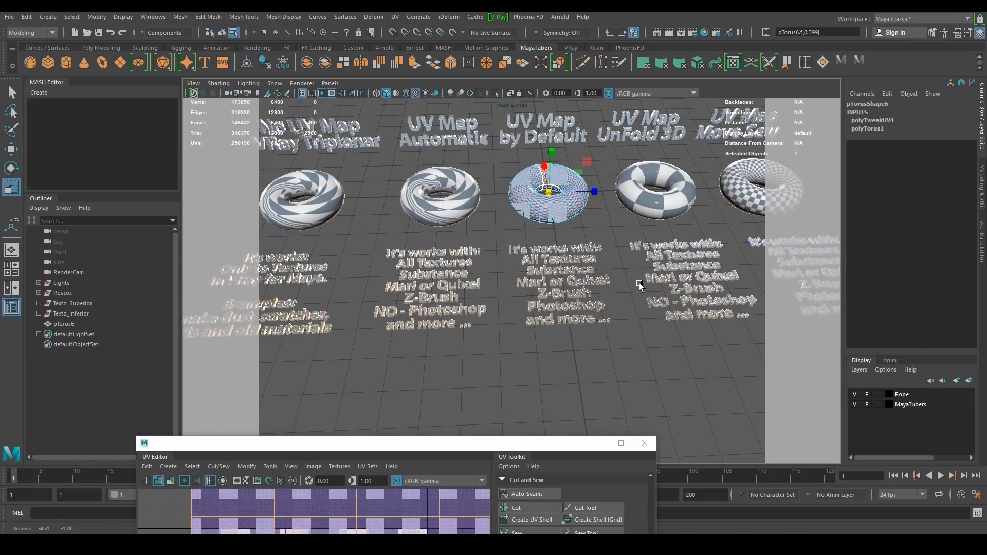
alt+middle_drag(579, 311, 568, 344)
alt+drag(541, 360, 534, 366)
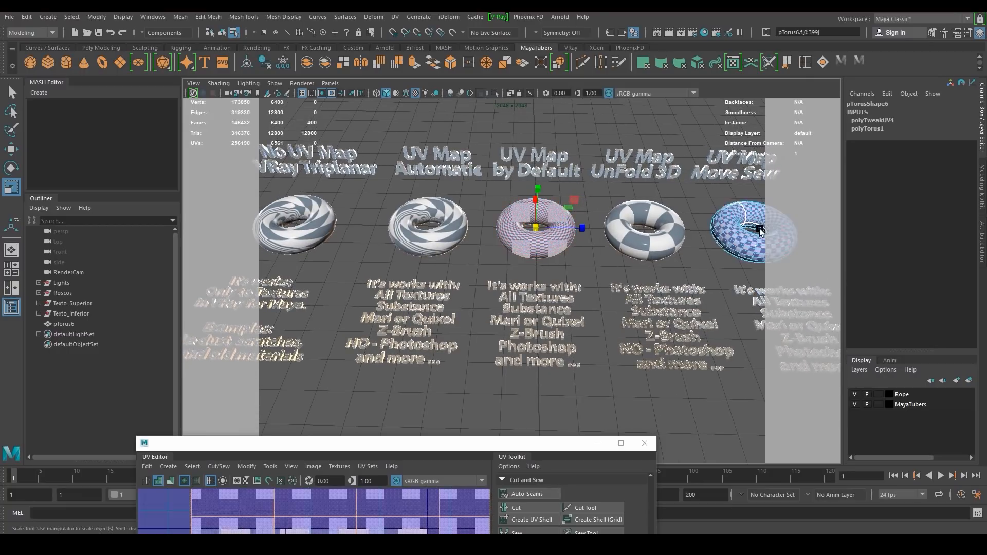
alt+middle_drag(573, 323, 692, 296)
drag(550, 447, 522, 274)
alt+right_drag(515, 170, 559, 221)
drag(506, 273, 448, 259)
right_drag(577, 240, 613, 221)
click(593, 226)
drag(430, 258, 350, 178)
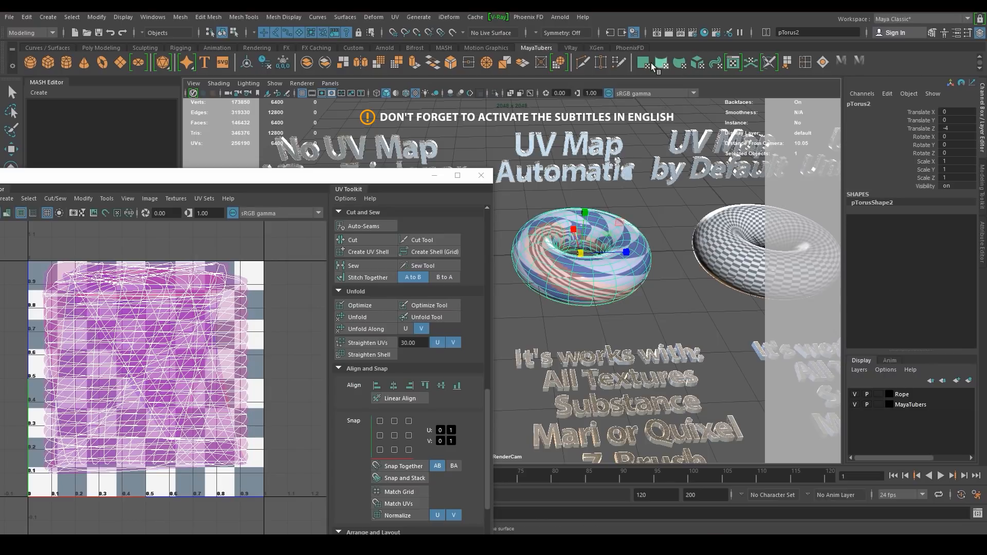
click(701, 63)
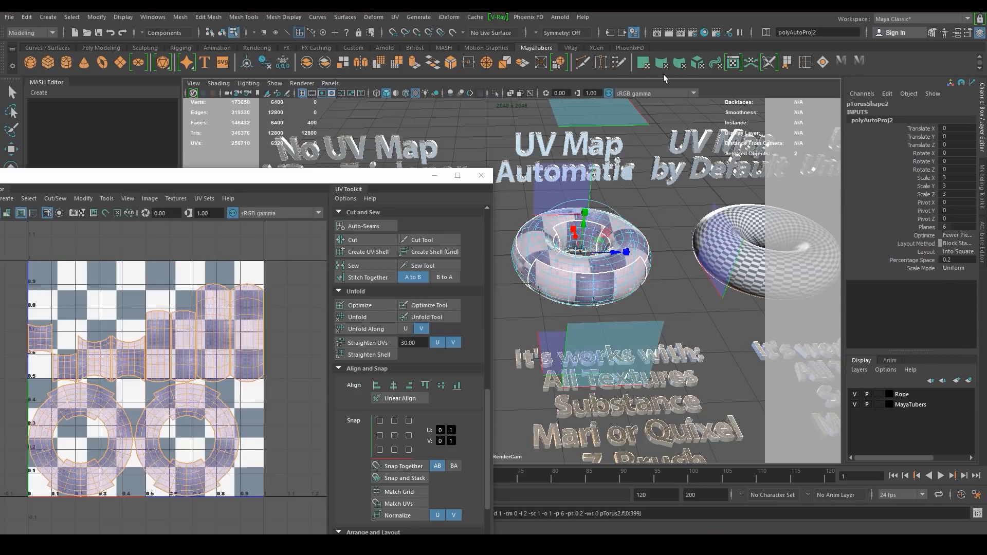
Set the automatic projection's number of planes to 3 on the "UV Map Automatic" torus
drag(313, 170, 325, 237)
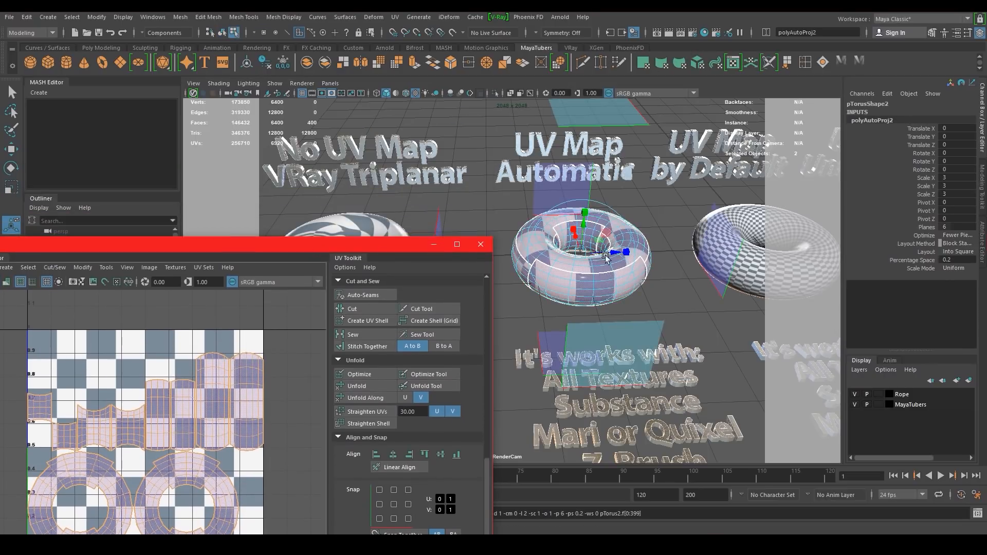
click(981, 242)
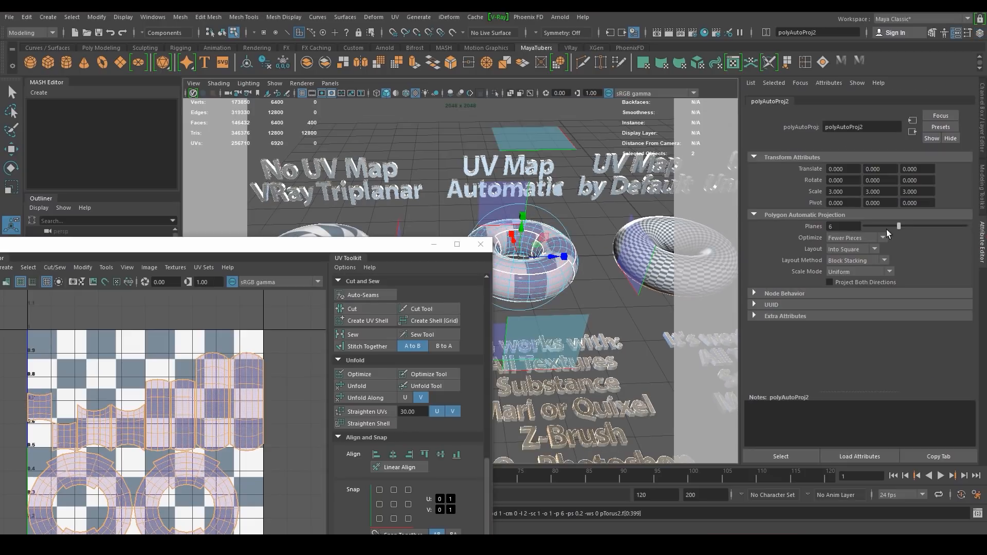
drag(897, 231, 863, 226)
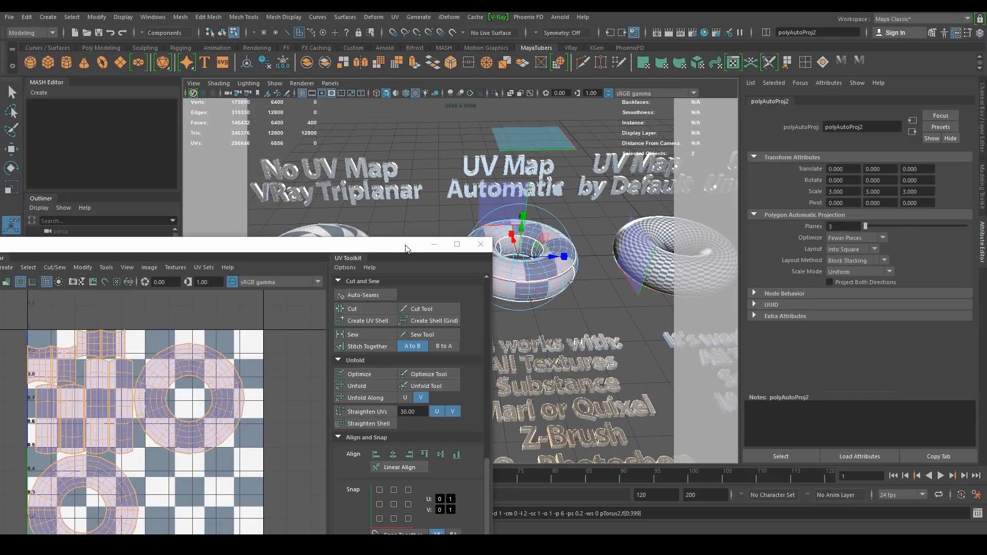
Examine the seams and checker pattern on the "UV Map Automatic" torus and its separate shells in the UV Editor
drag(405, 245, 299, 280)
alt+right_drag(504, 272, 609, 275)
alt+drag(577, 278, 581, 289)
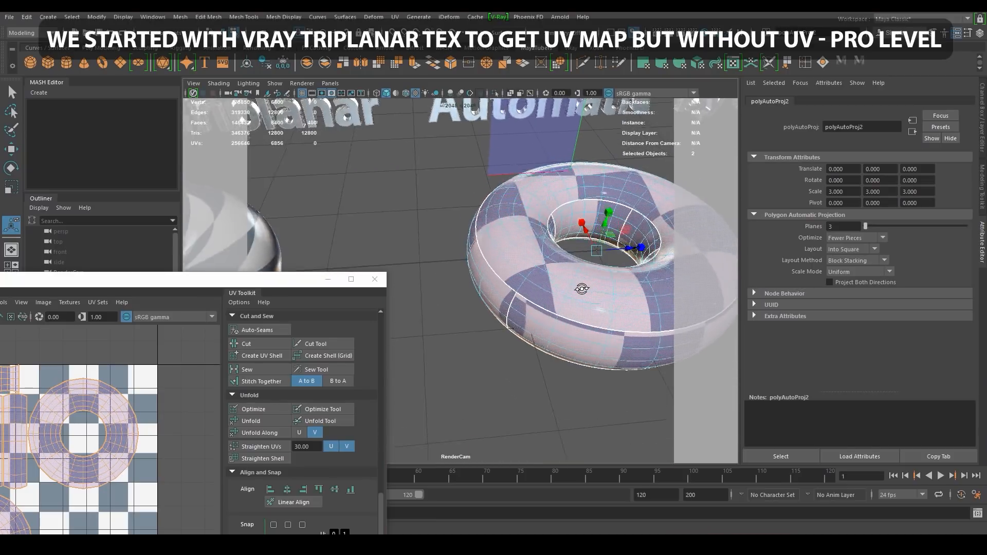
scroll(581, 289, down, 5)
alt+right_drag(664, 337, 590, 328)
alt+middle_drag(568, 334, 541, 297)
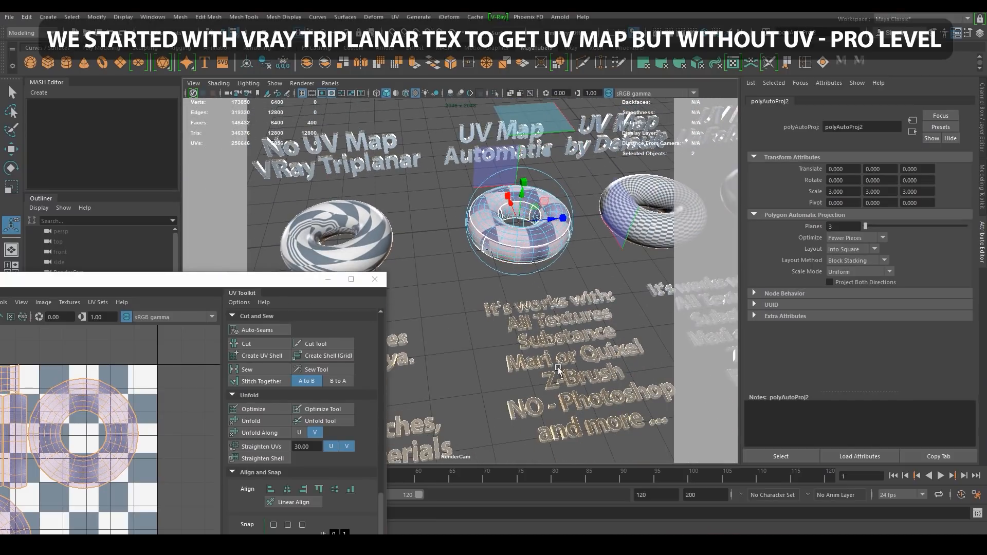
drag(245, 274, 509, 106)
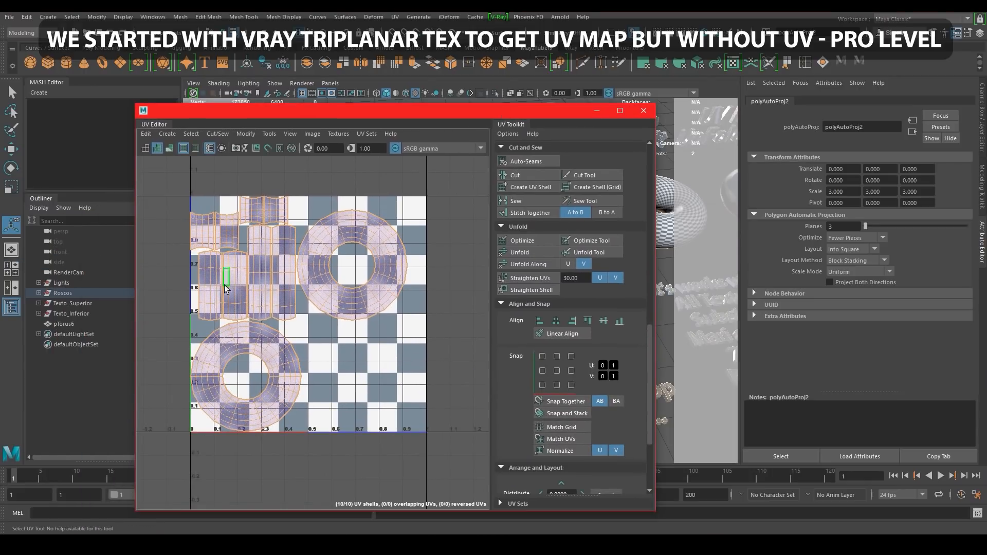
drag(412, 114, 405, 139)
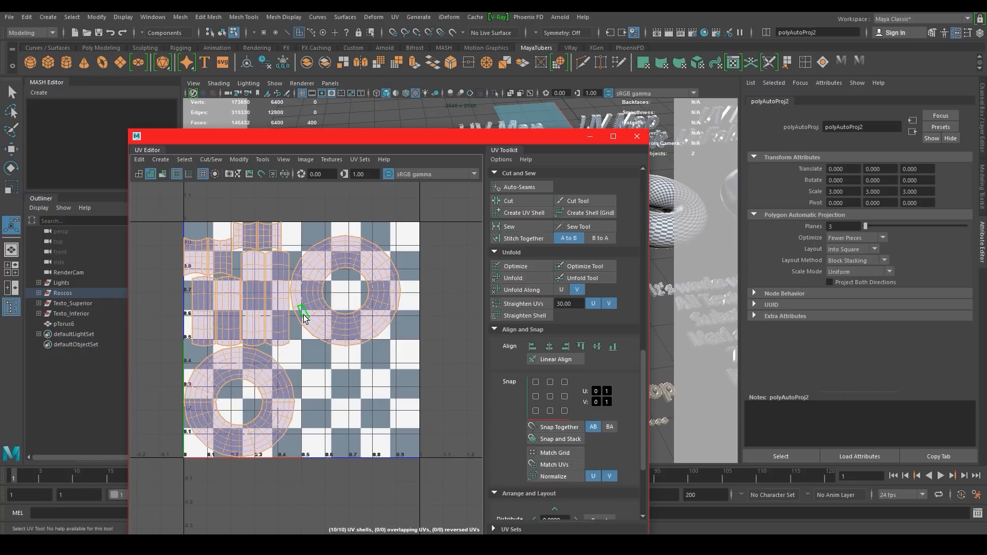
drag(512, 137, 452, 97)
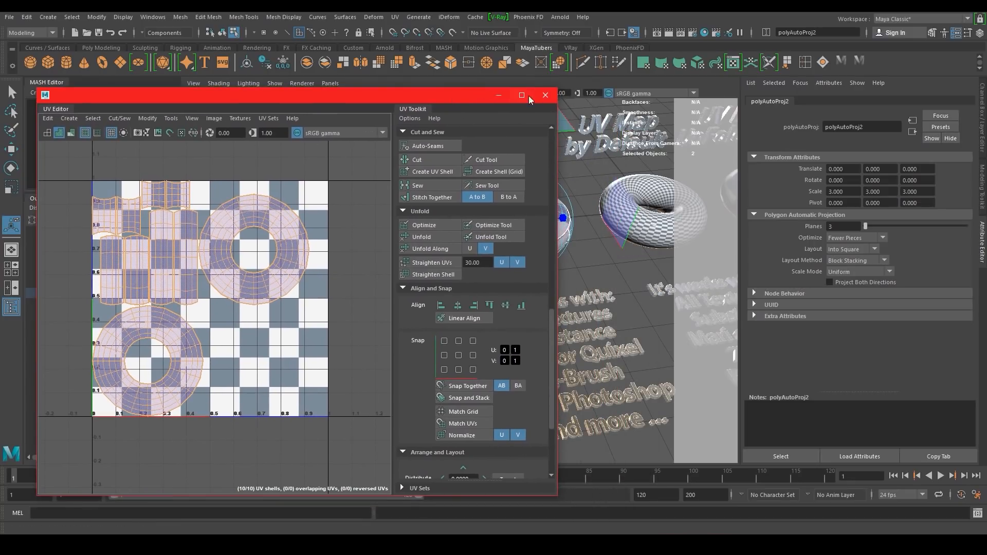
drag(528, 96, 469, 137)
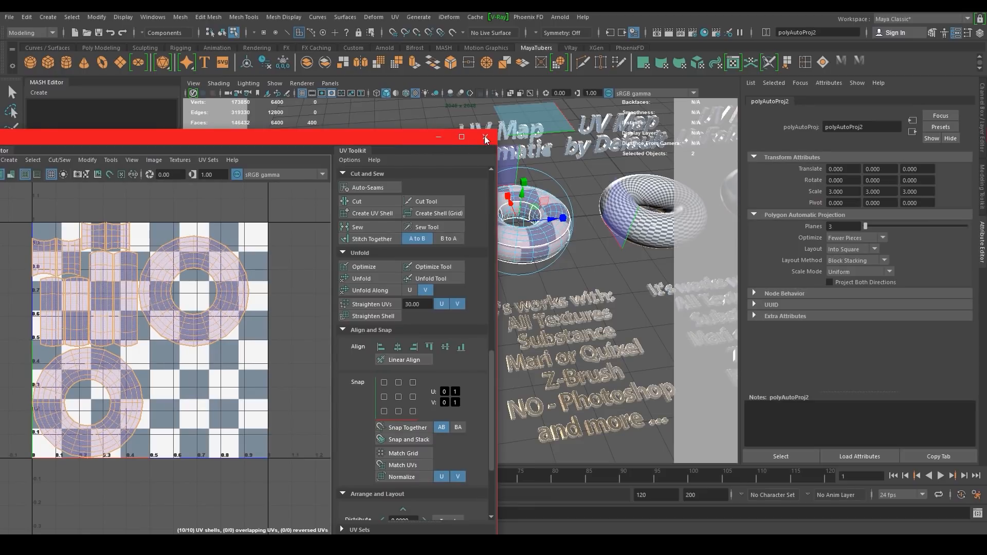
Delete all UVs of the "No UV Map VRay Triplanar" torus and close the UV Editor
drag(398, 139, 323, 264)
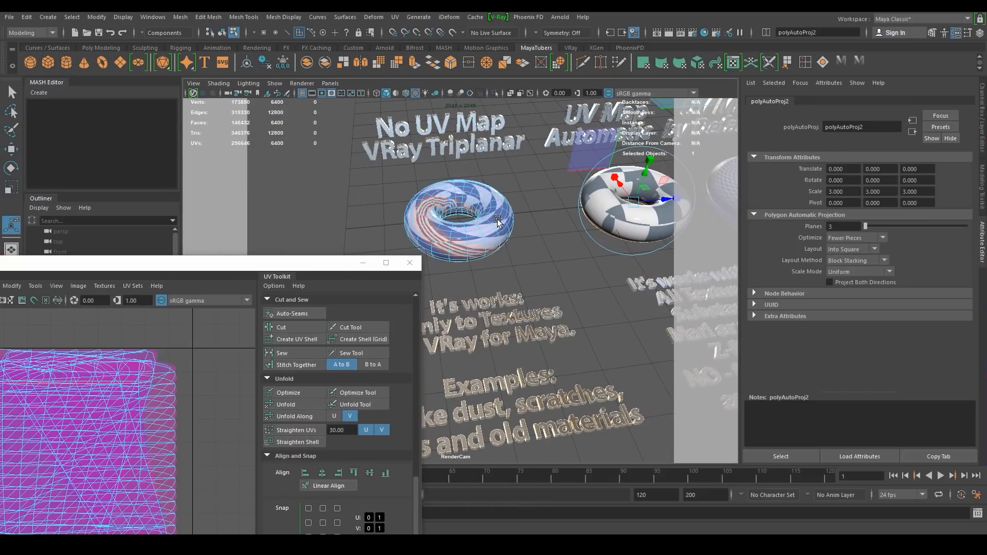
right_drag(498, 219, 581, 217)
drag(267, 264, 460, 153)
drag(393, 478, 334, 440)
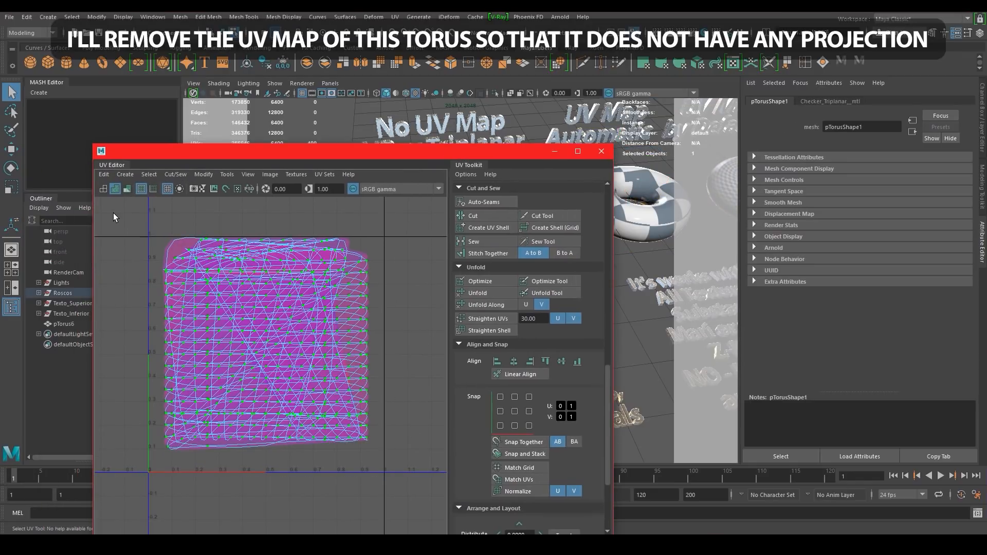
key(Delete)
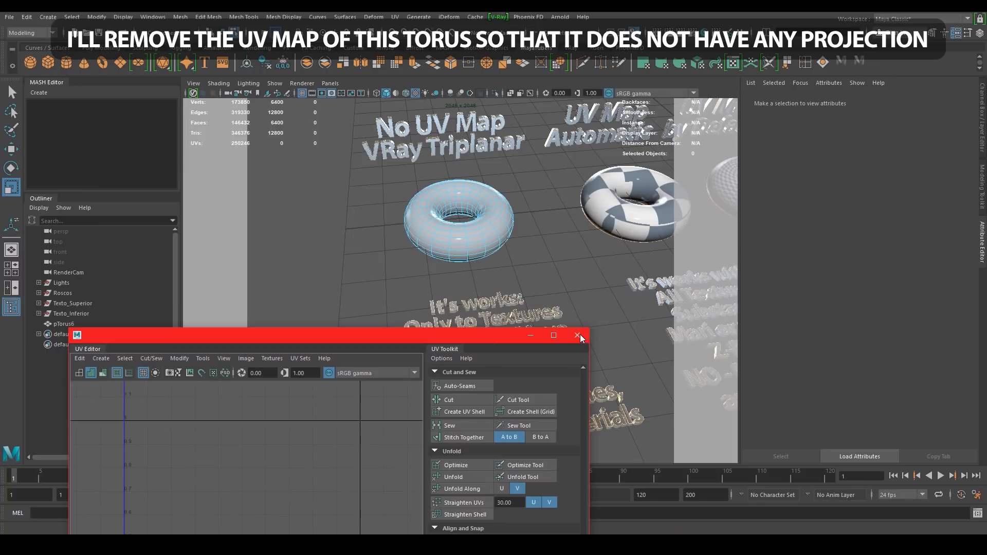
click(578, 335)
Open the Hypershade and graph the input and output connections of the Checker_Triplanar__mtl material
alt+right_drag(469, 315, 566, 302)
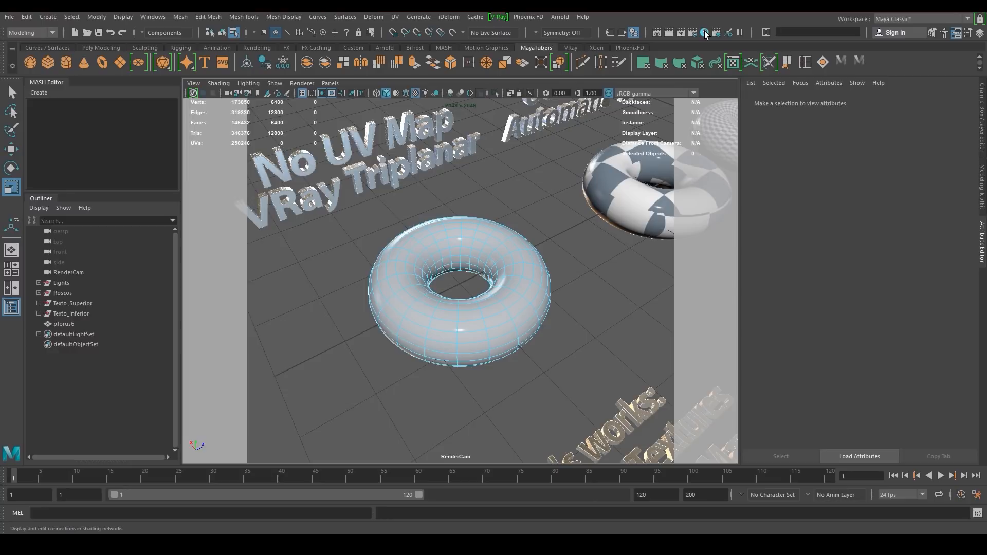
click(704, 33)
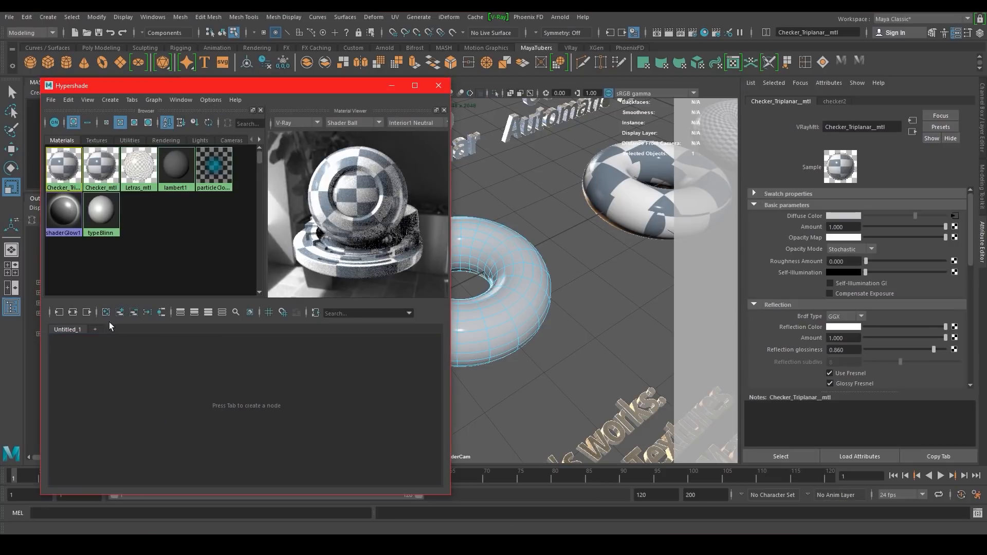
click(73, 312)
drag(330, 82, 333, 61)
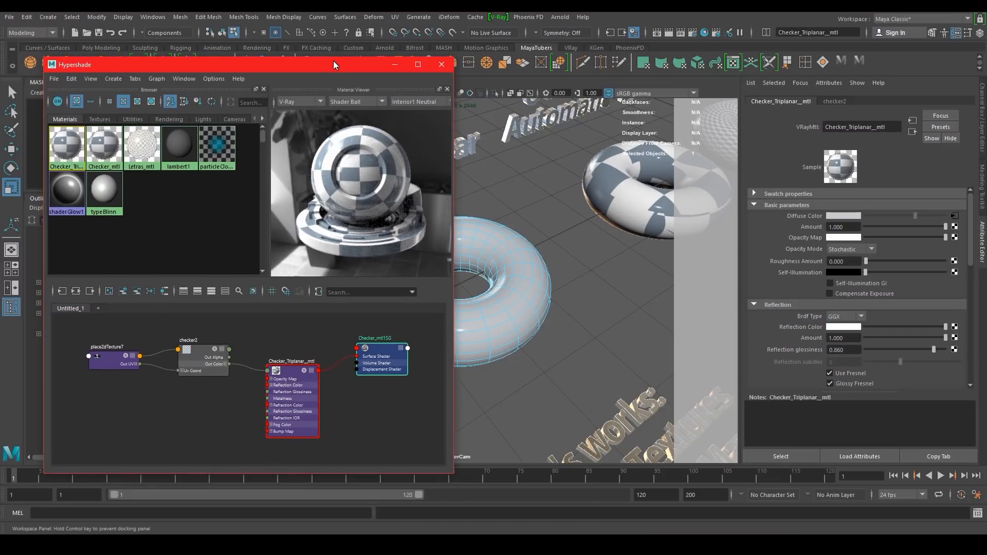
Remove the Checker_mtl1SG node from the graph and space the material away from checker2 with enlarged node swatches
click(136, 291)
click(213, 372)
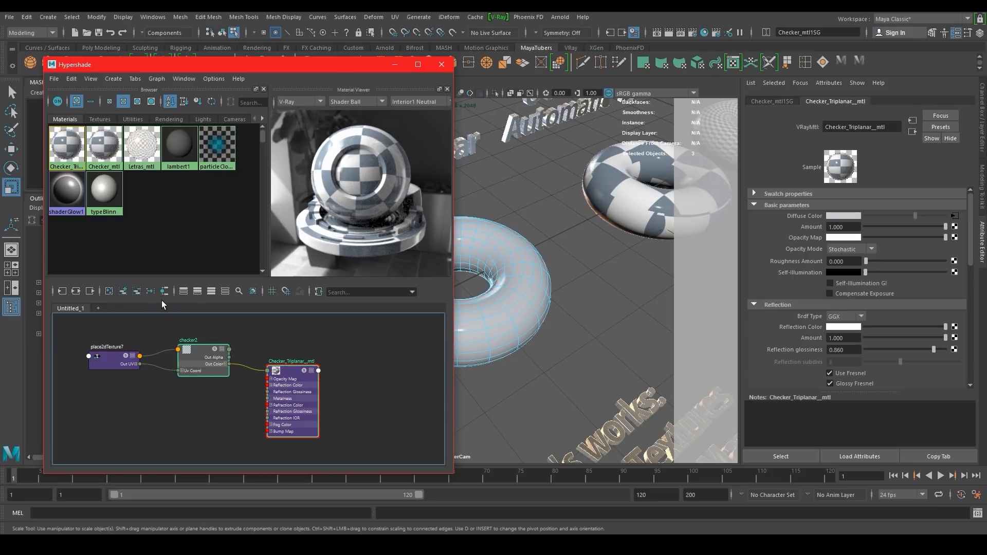
click(252, 290)
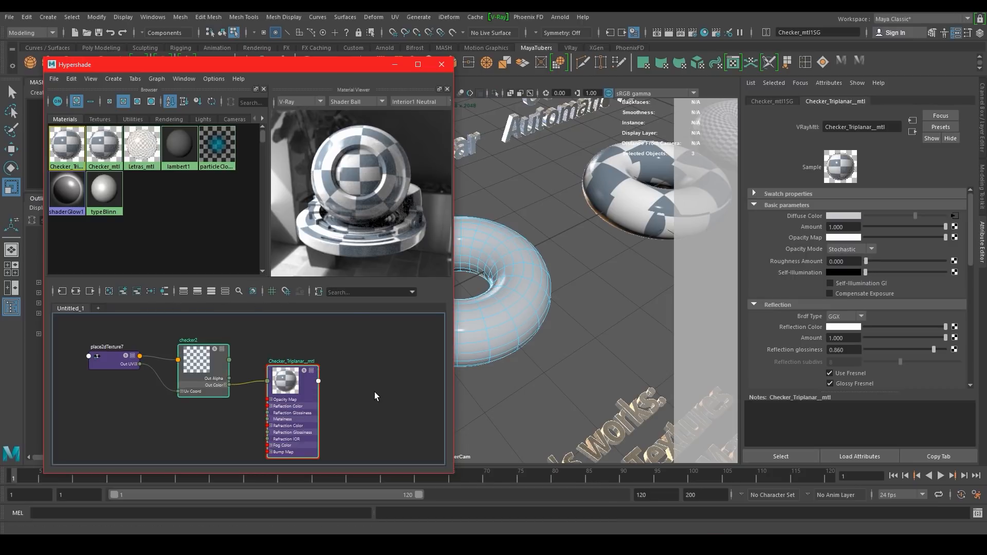
drag(292, 375, 338, 364)
drag(355, 69, 327, 66)
Start a V-Ray render of the torus without UVs and frame it closely in the camera view
click(669, 32)
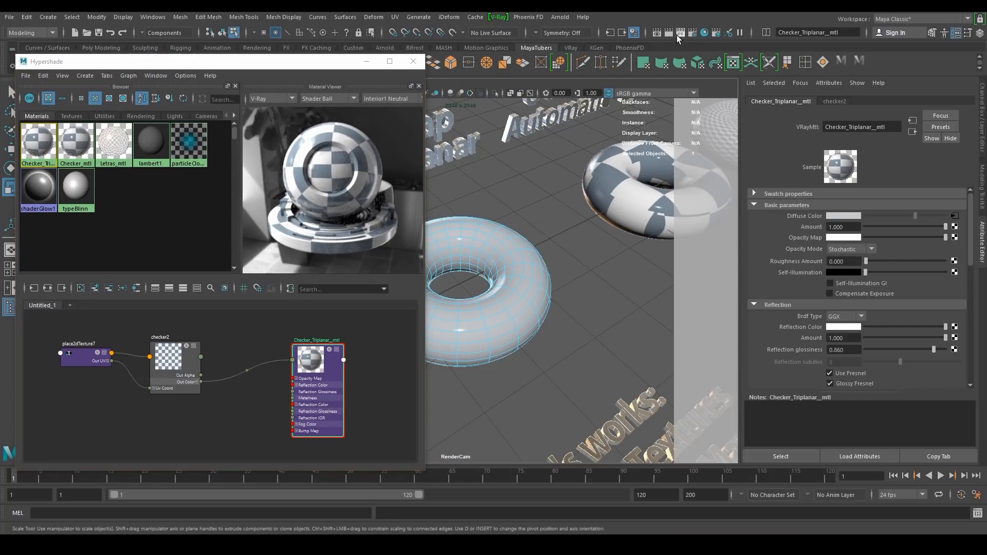
alt+right_drag(565, 142, 593, 143)
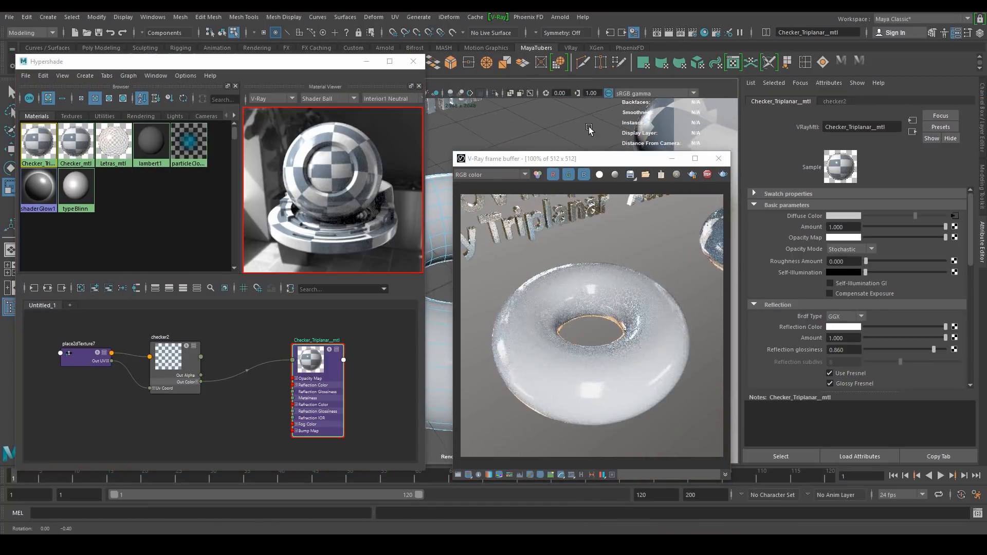
Add a VRayTriplanar node to the material graph and connect the Out Color of checker2 to its Texture X
alt+drag(590, 131, 597, 121)
mouse_move(586, 128)
alt+middle_down()
mouse_move(568, 136)
mouse_move(580, 139)
alt+middle_up()
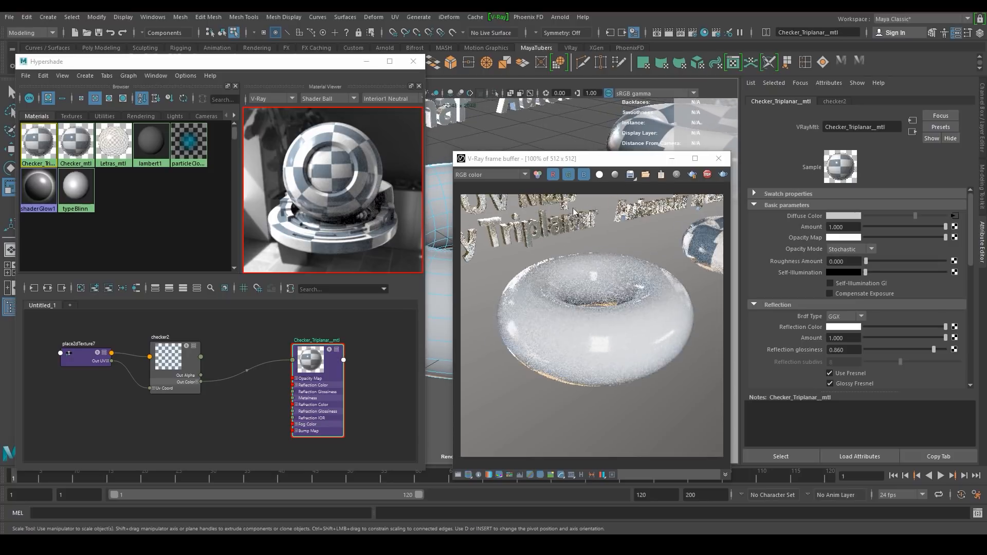
click(250, 398)
key(Tab)
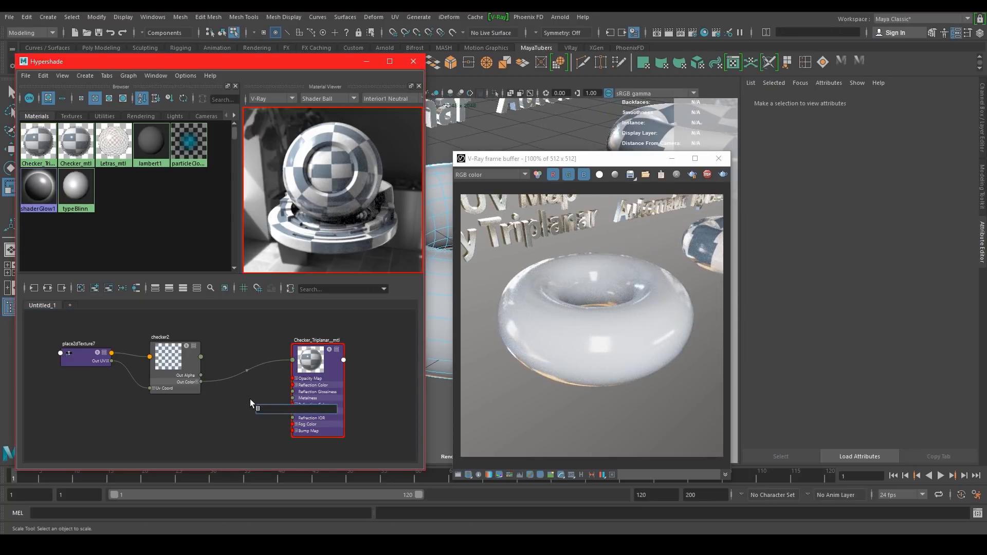
text(vraytri)
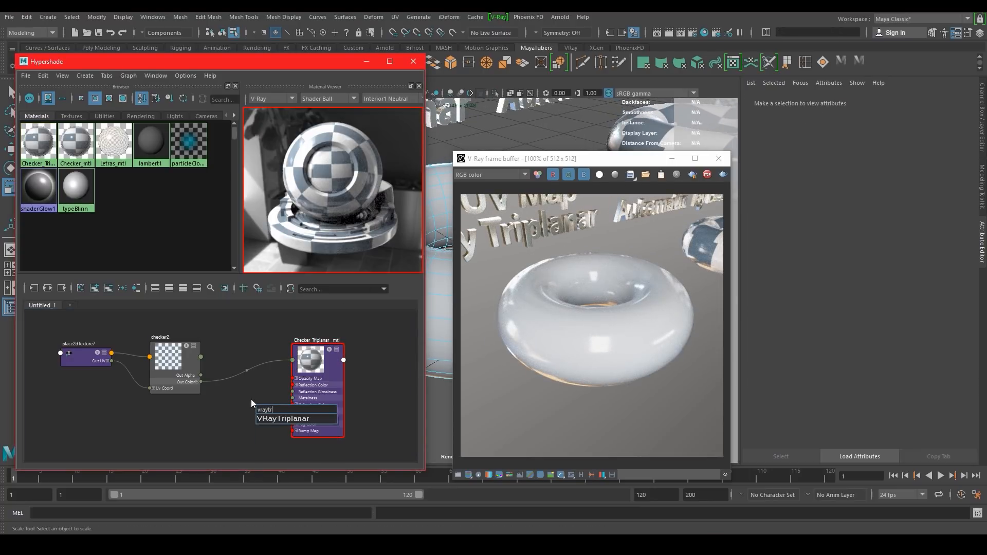
key(Return)
drag(250, 399, 234, 344)
scroll(221, 395, up, 3)
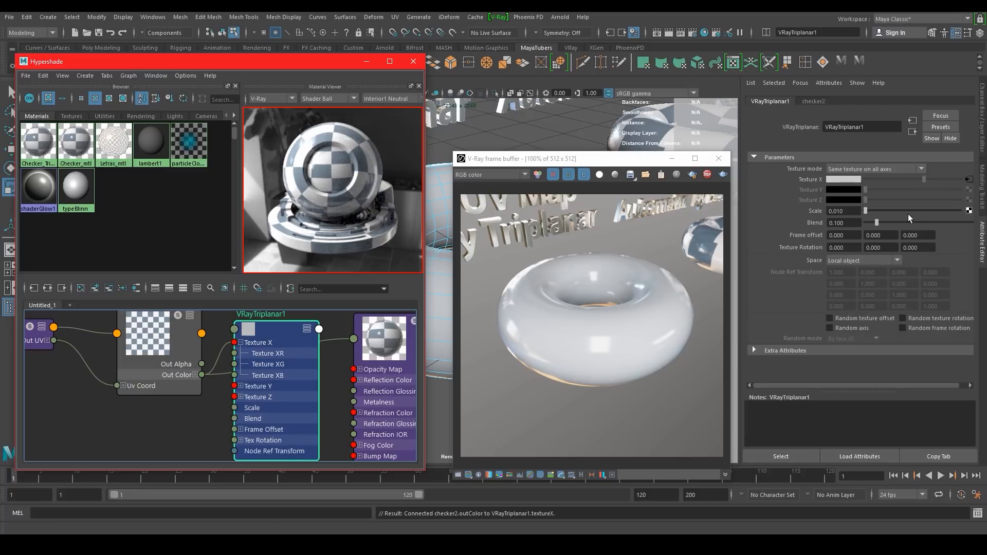
Connect VRayTriplanar1 to the Diffuse Color of Checker_Triplanar__mtl and reopen the triplanar node's attributes
click(384, 331)
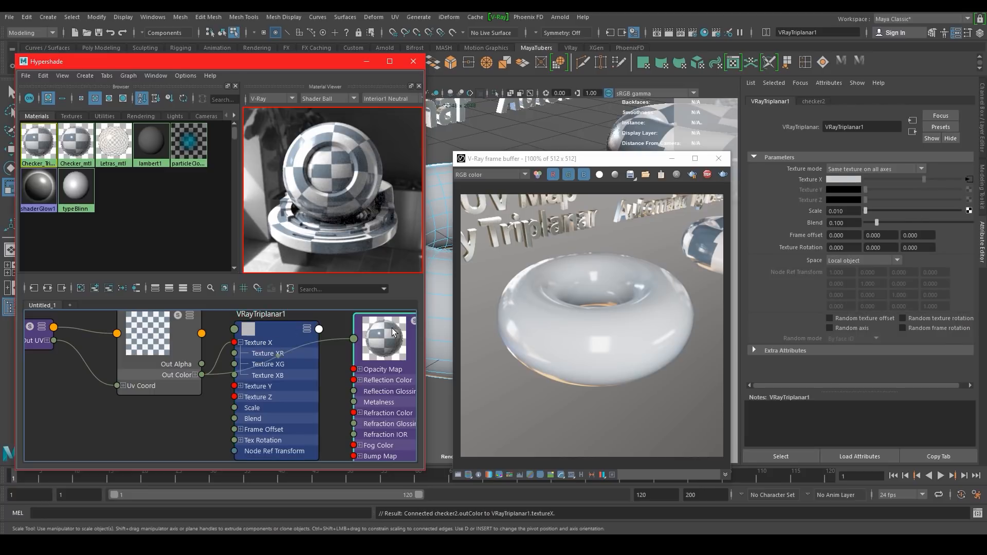
middle_drag(805, 214, 804, 214)
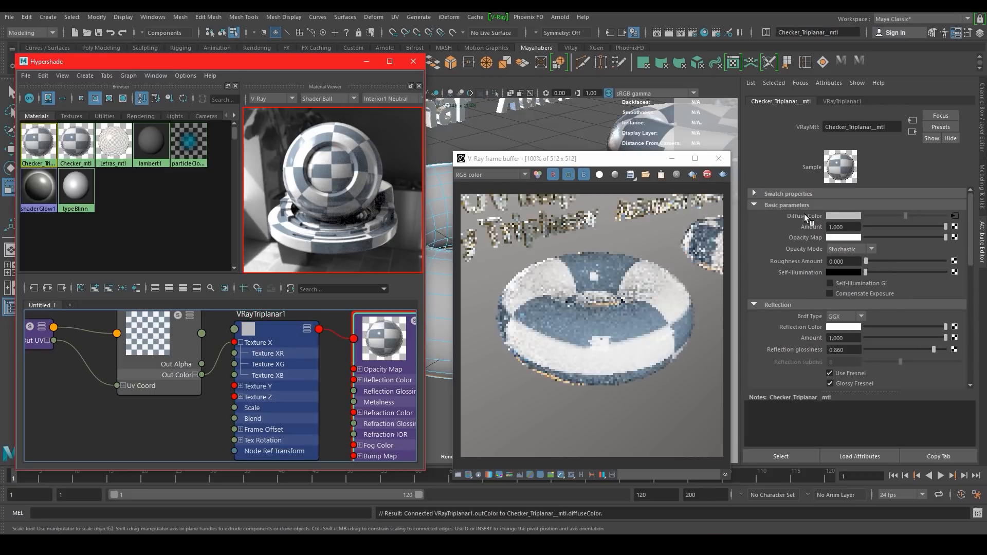
click(261, 337)
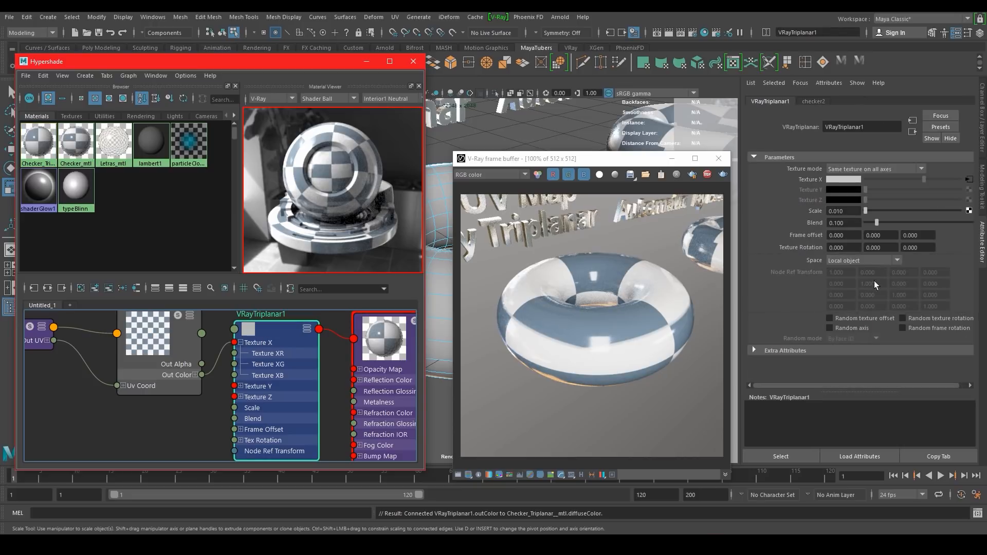
click(828, 231)
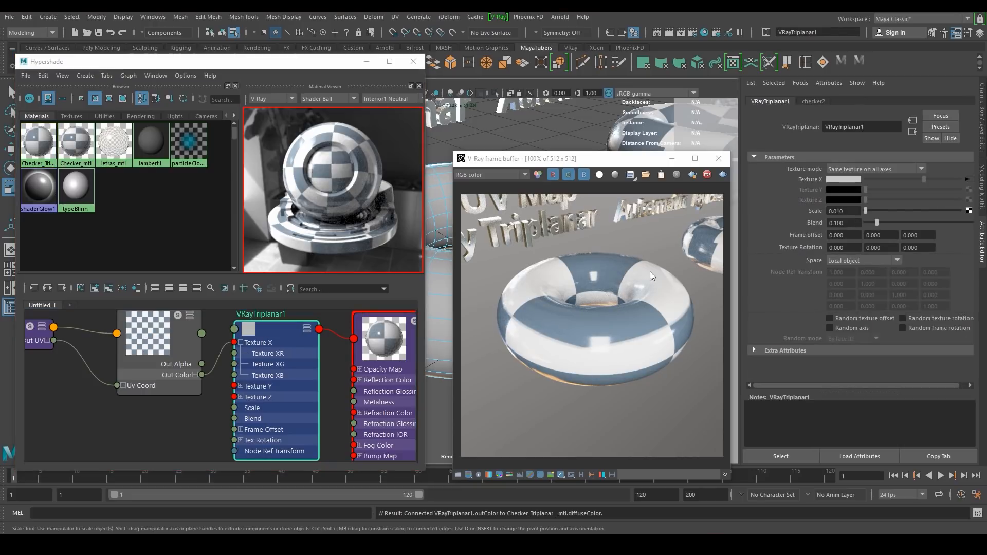
Move the V-Ray frame buffer clear of the viewport and reframe the render to include the torus and its label
drag(547, 161, 534, 58)
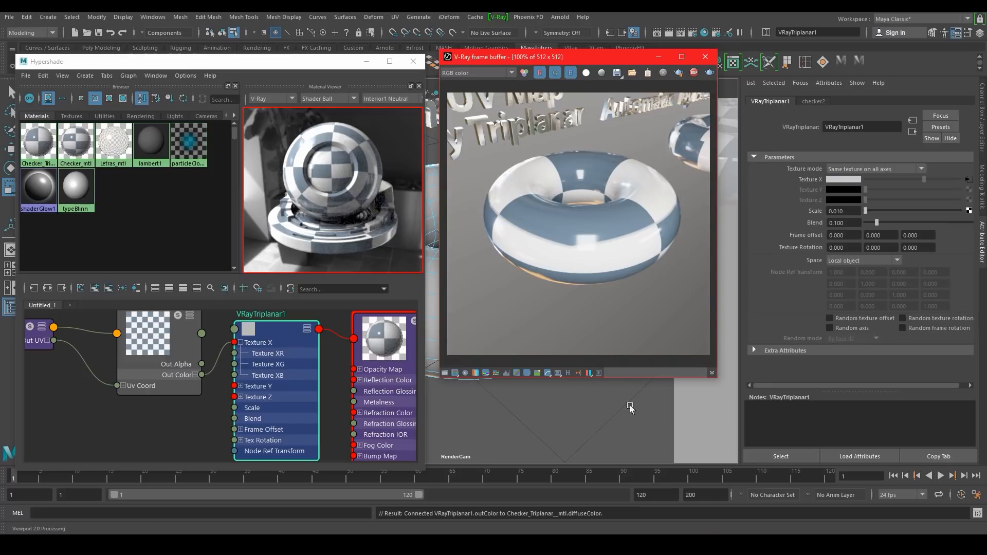
alt+right_drag(614, 420, 562, 420)
alt+middle_drag(562, 421, 586, 426)
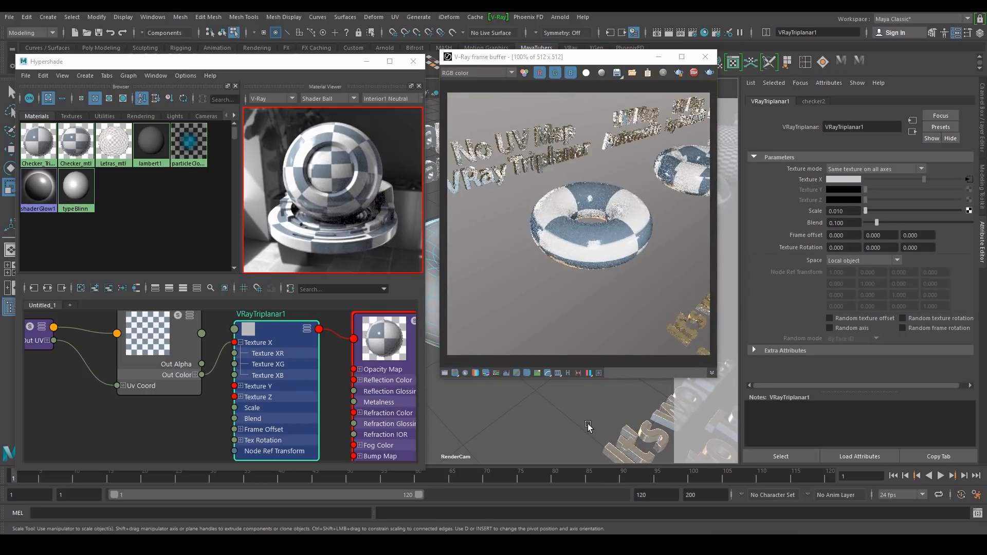
drag(609, 63, 598, 64)
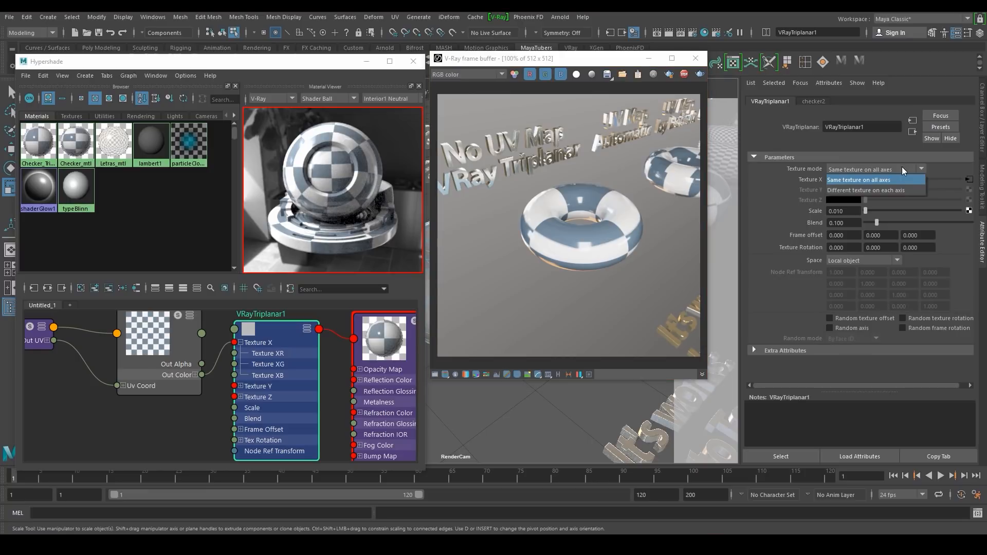
Set VRayTriplanar1 to Different texture on each axis and give Texture Y a pink HSV color with hue 311.53
click(906, 188)
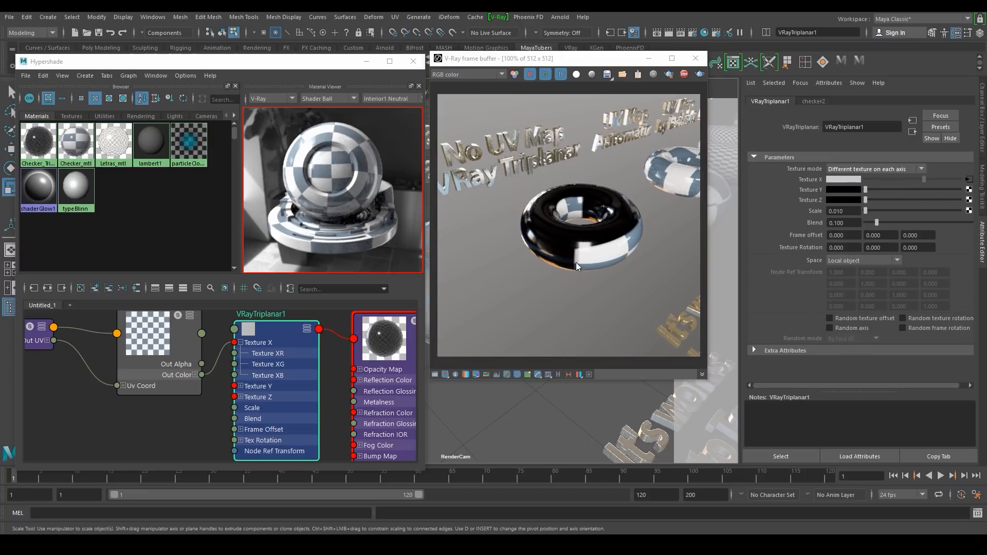
click(849, 190)
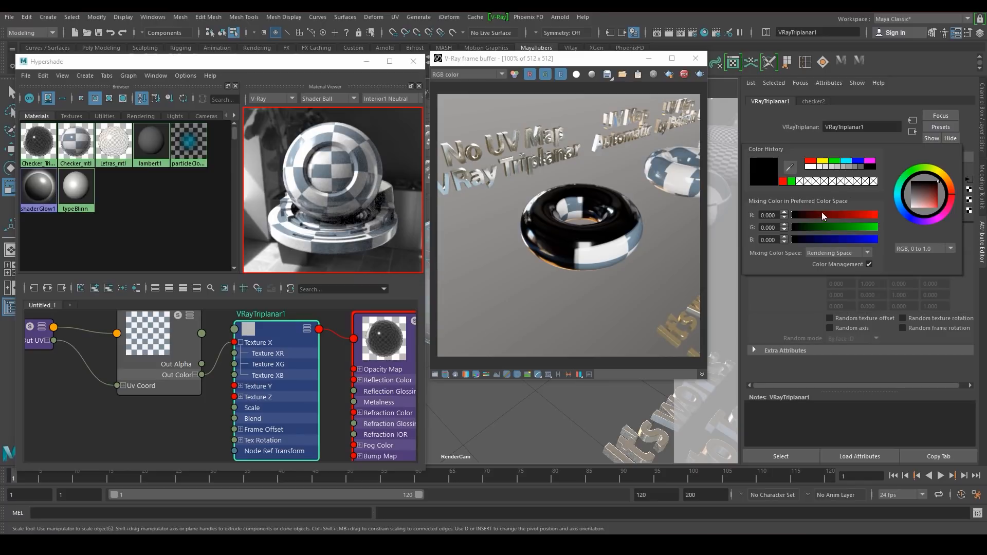
click(910, 249)
click(914, 269)
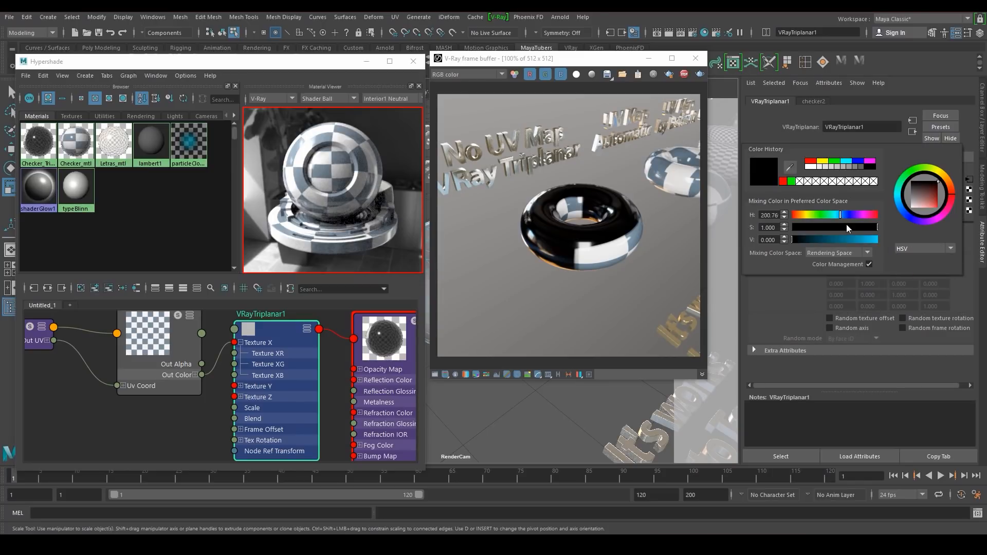
drag(857, 240, 866, 215)
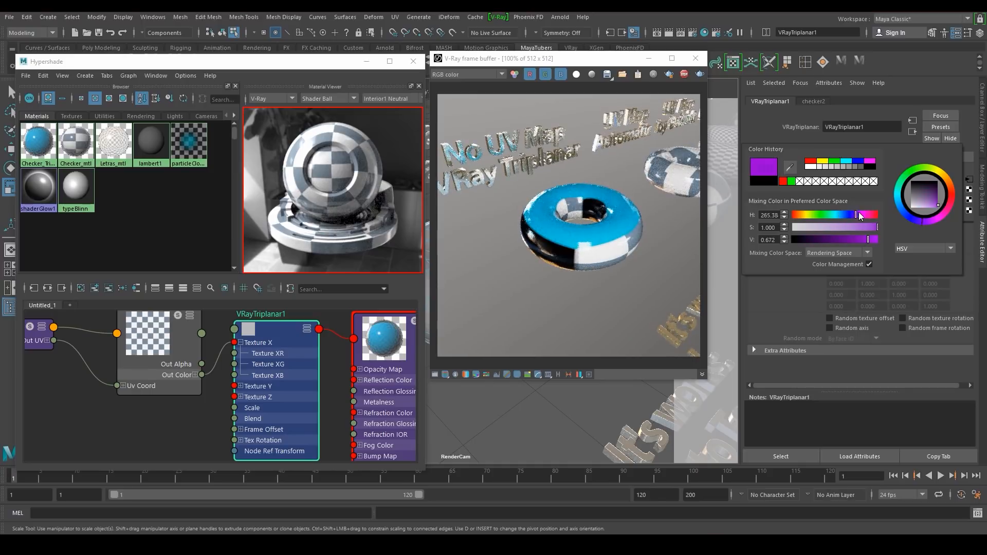
click(860, 229)
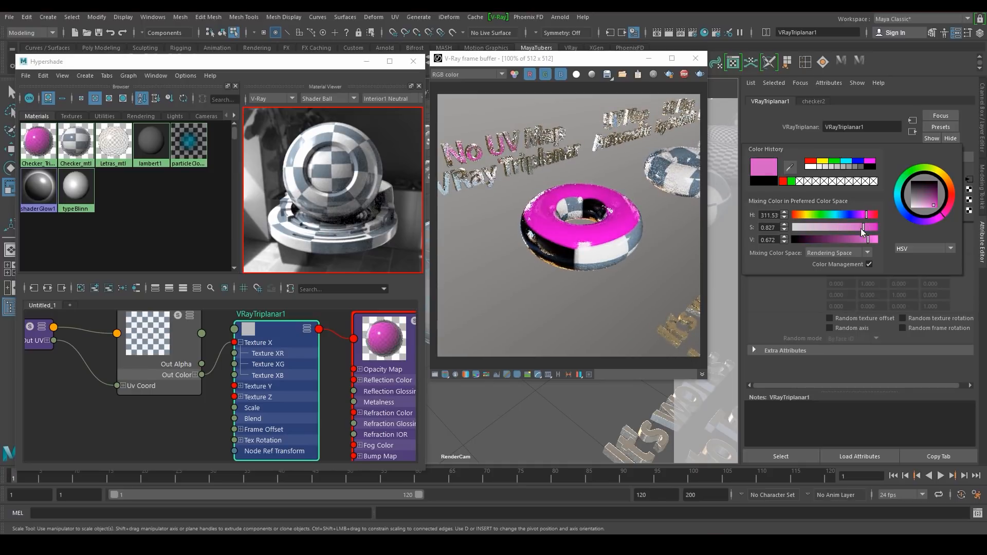
Give Texture Z of VRayTriplanar1 a tan orange color
click(838, 199)
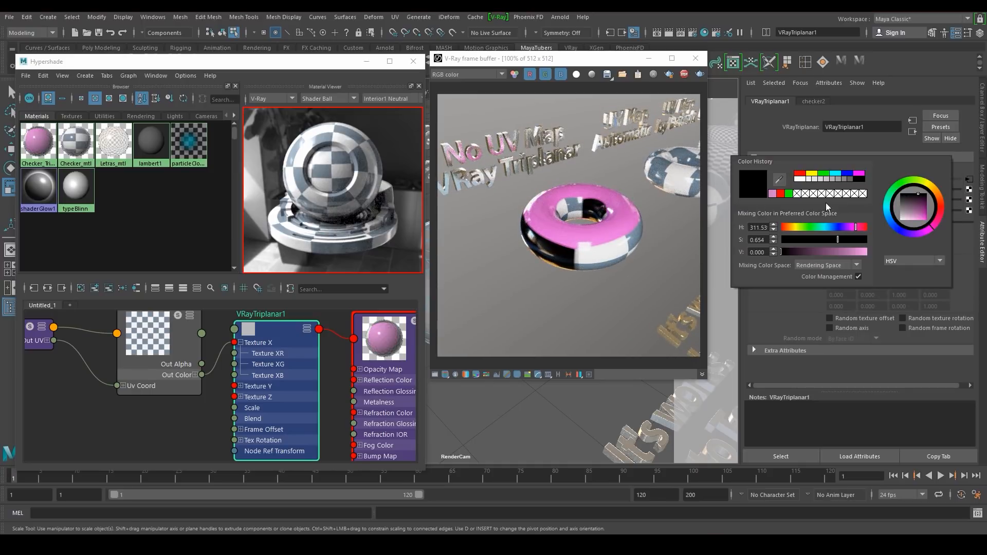
click(831, 252)
drag(834, 228, 789, 228)
click(851, 239)
drag(839, 252, 847, 251)
click(838, 238)
Compare the axis transitions on the torus with Blend at 1.000, and set Blend to 0.000
alt+drag(562, 405, 577, 328)
alt+right_drag(572, 393, 612, 447)
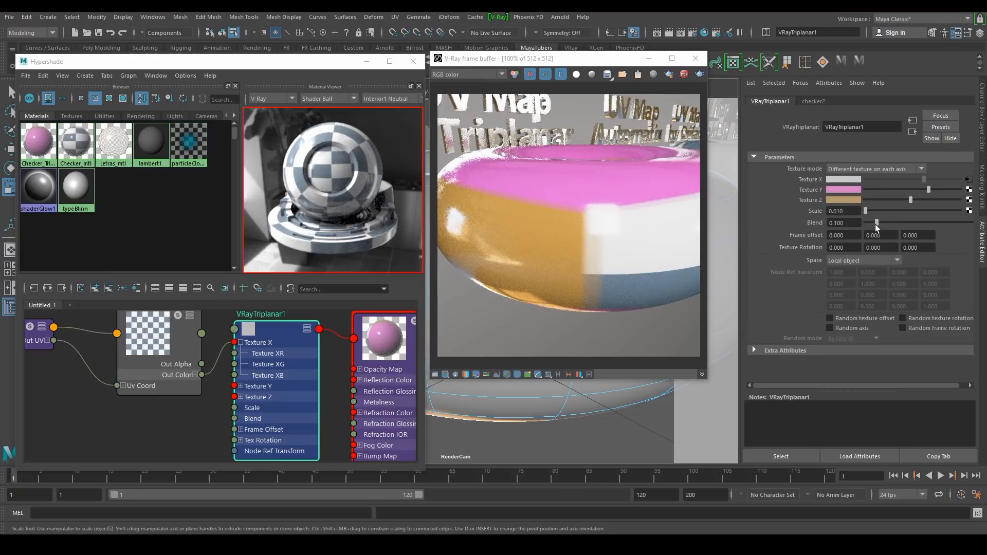
drag(876, 222, 977, 222)
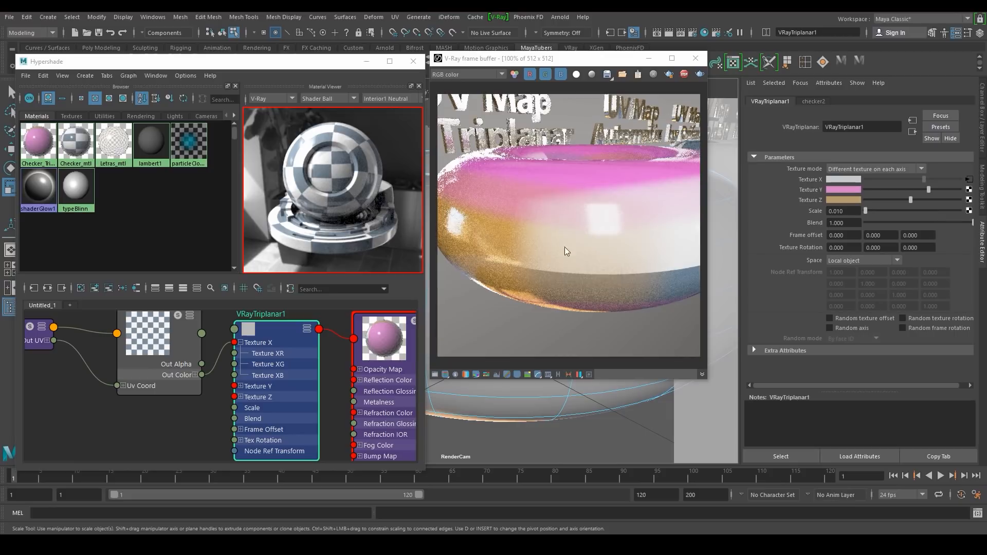
drag(922, 222, 866, 222)
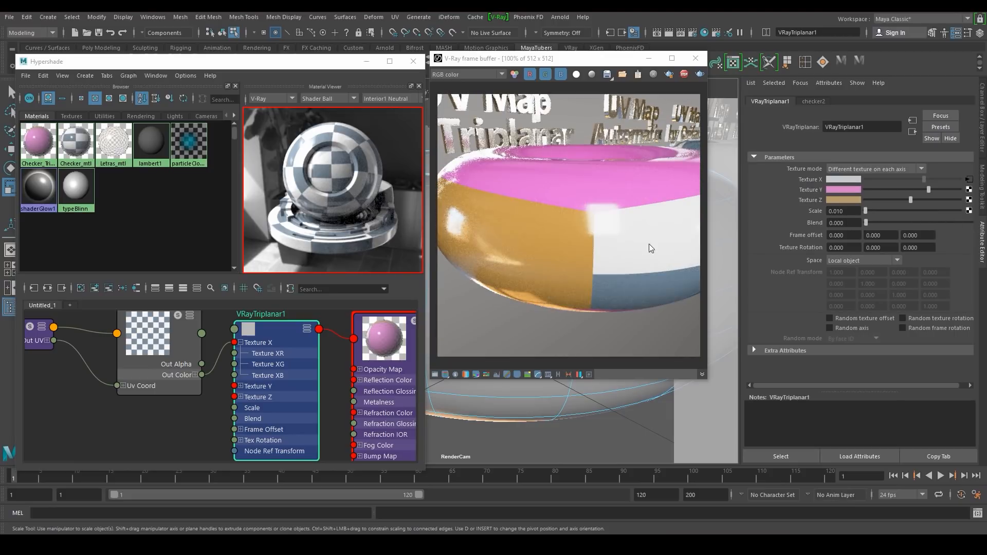
scroll(679, 414, down, 5)
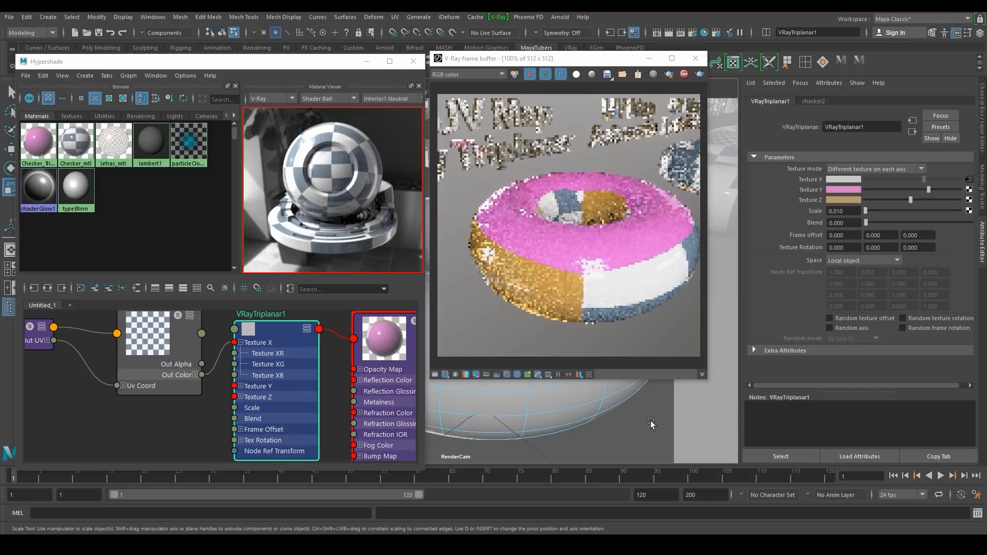
Set the texture mode to Same texture on all axes and the triplanar Scale to 0.330
click(882, 168)
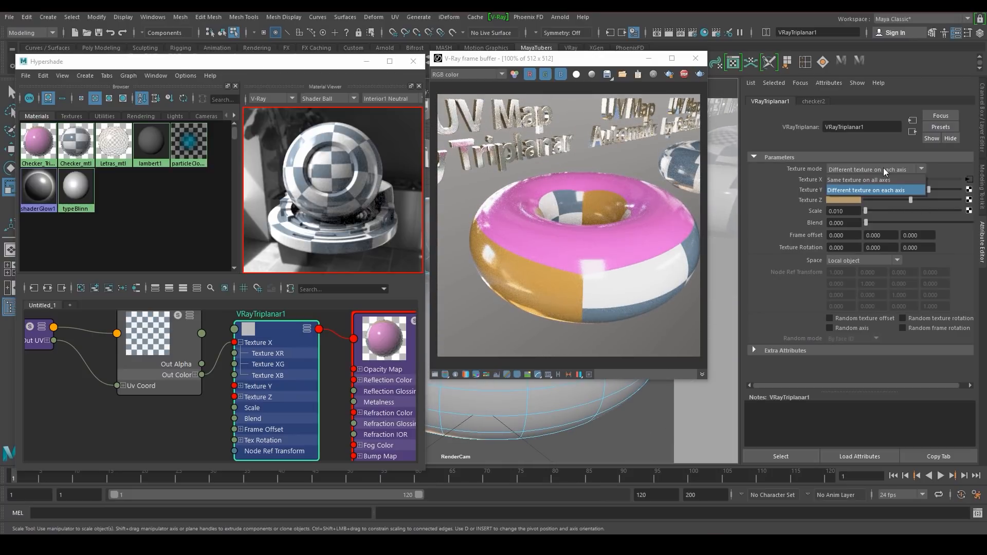
click(887, 178)
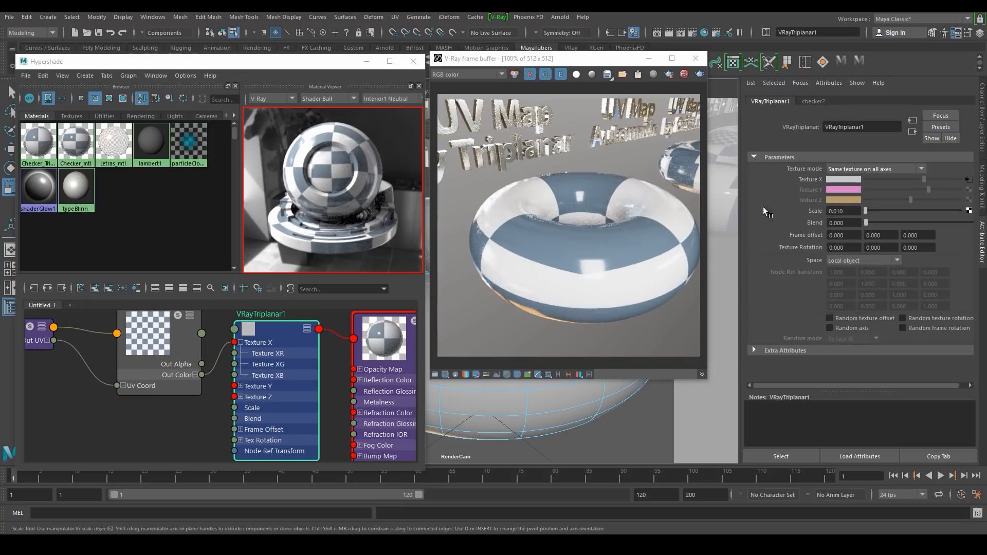
mouse_move(868, 212)
mouse_down()
mouse_move(890, 208)
mouse_move(867, 208)
mouse_up()
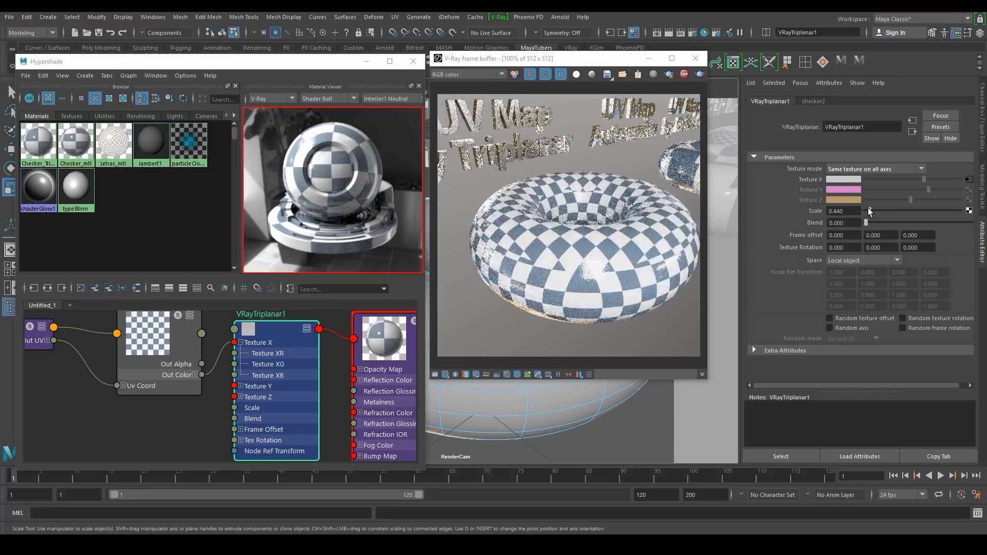
Try a frame offset of 5 on the first axis of the triplanar texture and reset it to 0
click(857, 237)
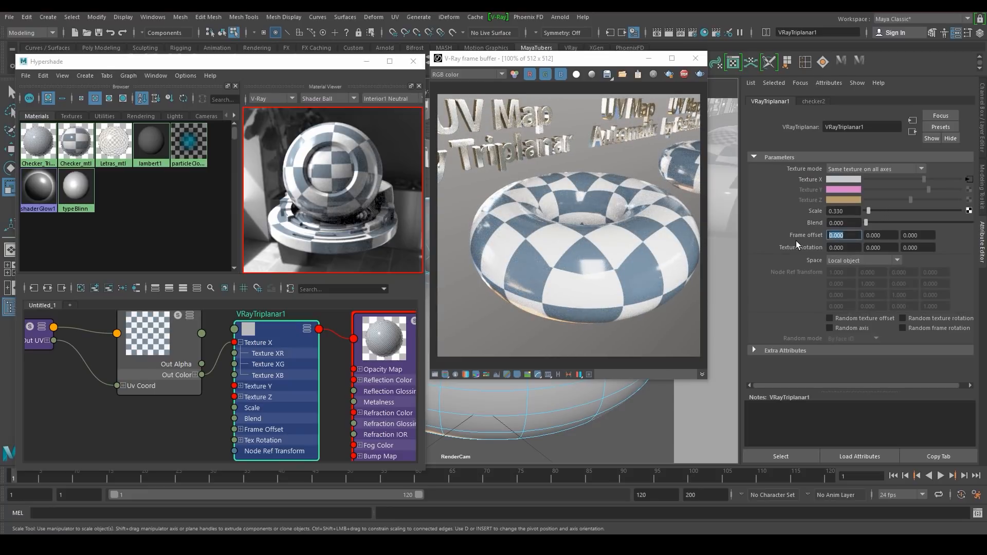
text(5)
key(Tab)
click(840, 234)
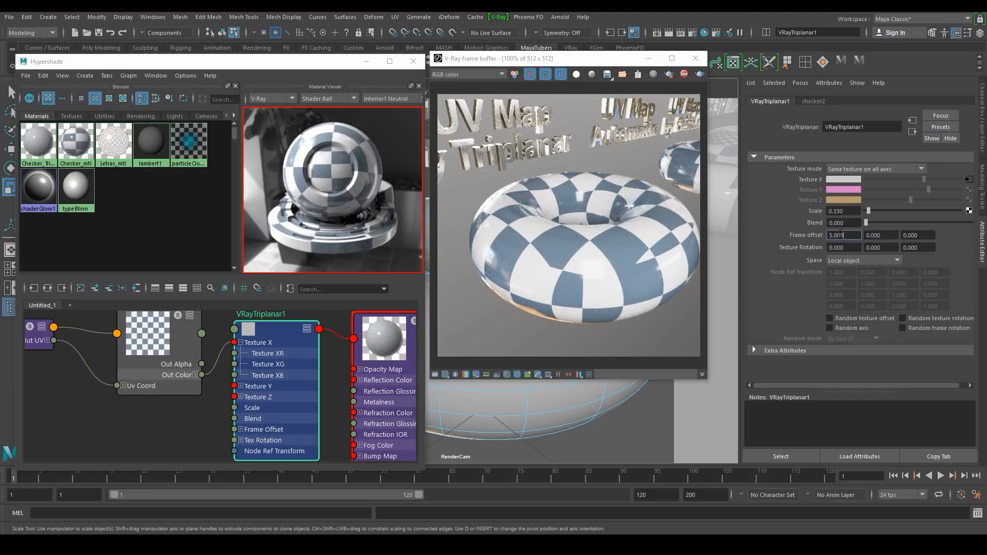
click(884, 235)
key(Tab)
drag(845, 235, 801, 245)
text(0)
key(Tab)
Set the three Texture Rotation values of VRayTriplanar1 to 15, 45 and 60
click(844, 246)
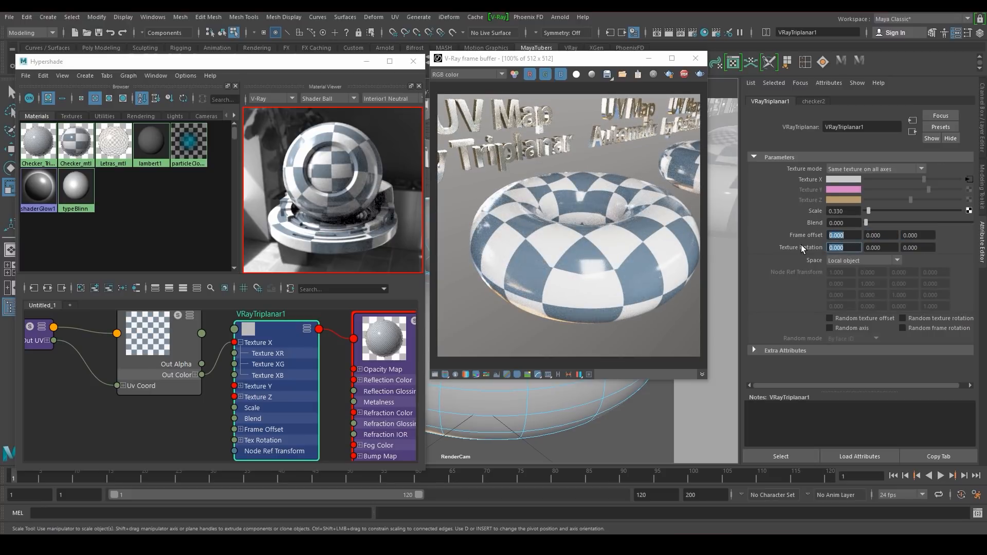
text(15)
key(Return)
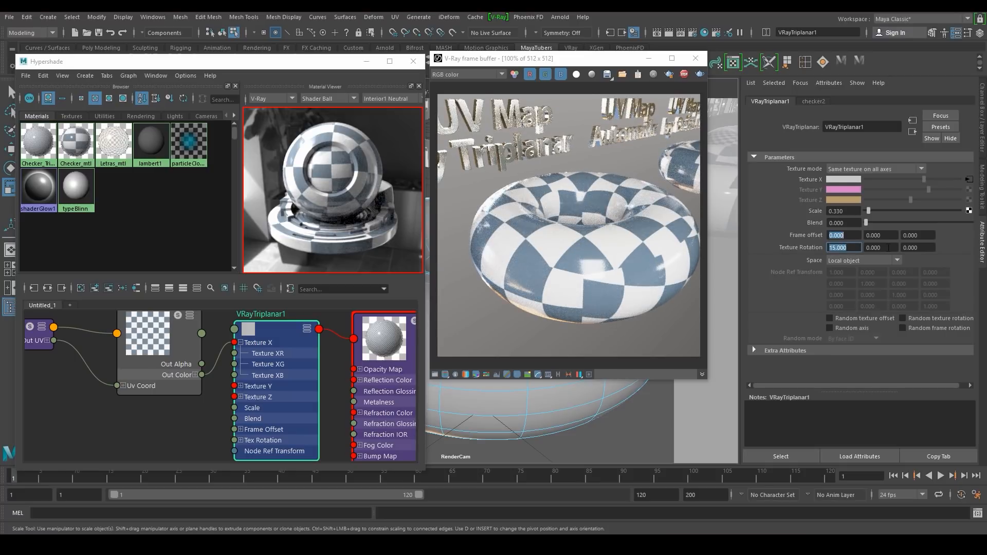
drag(889, 248, 819, 246)
text(45)
key(Return)
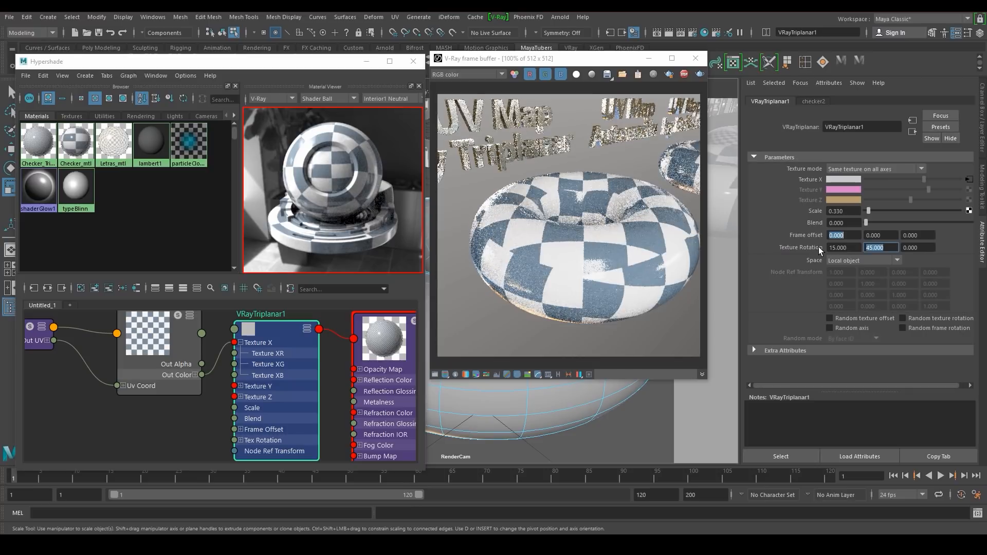
key(Tab)
text(60)
key(Return)
Reset all three Texture Rotation values of VRayTriplanar1 to 0
drag(854, 247, 748, 249)
text(0)
key(Tab)
text(0)
key(Tab)
text(0)
key(Return)
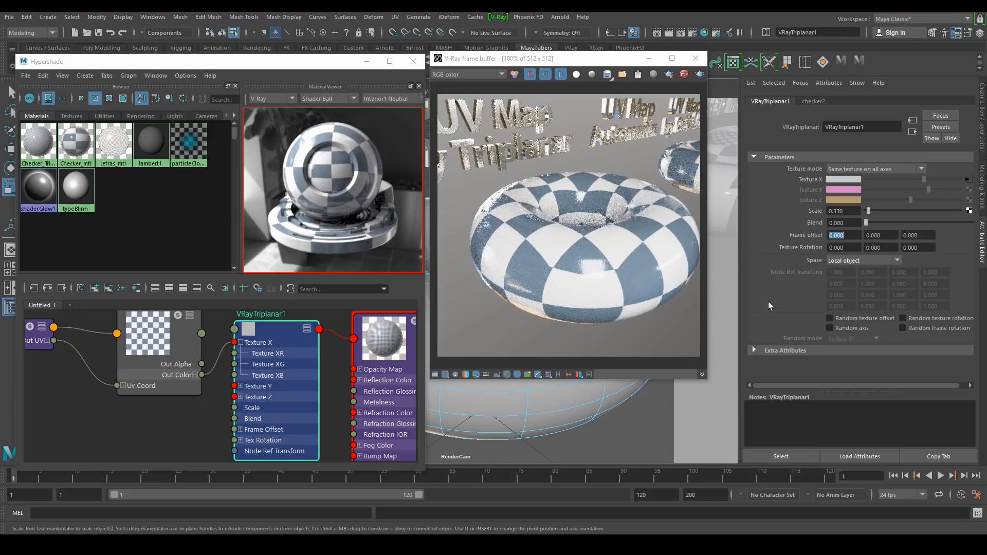
Try the random texture offset, texture rotation, frame rotation and axis options on the triplanar texture, and switch them off again
click(853, 316)
click(919, 318)
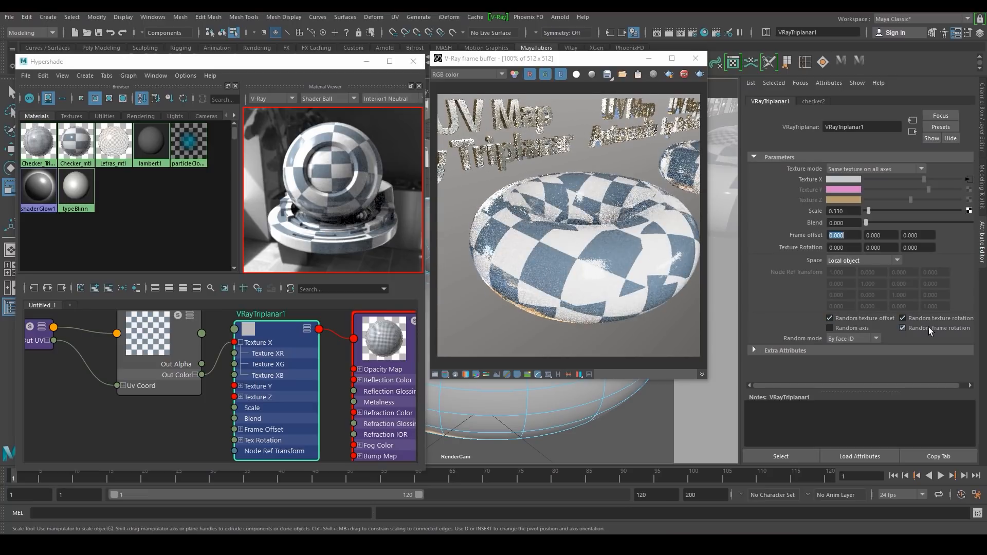
click(851, 327)
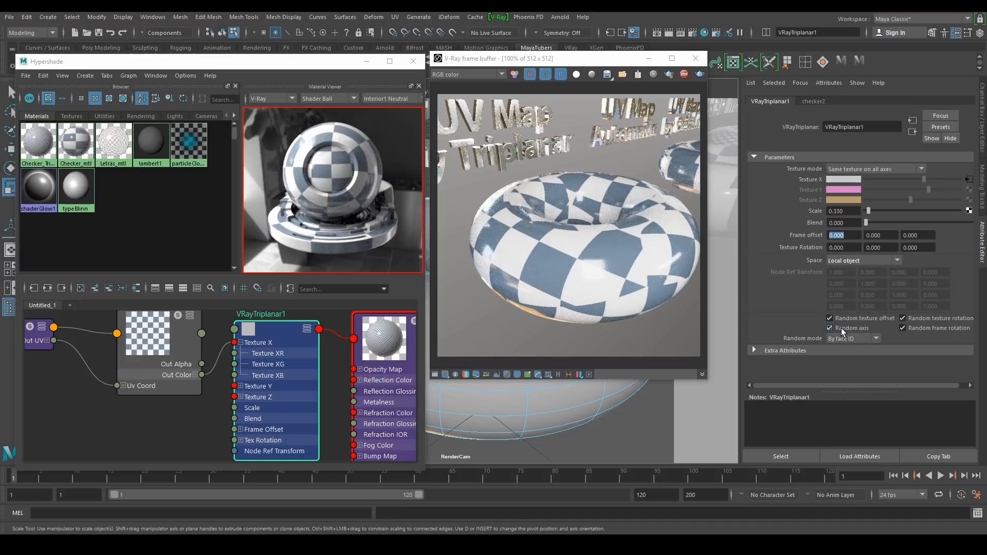
click(847, 330)
click(843, 319)
click(900, 318)
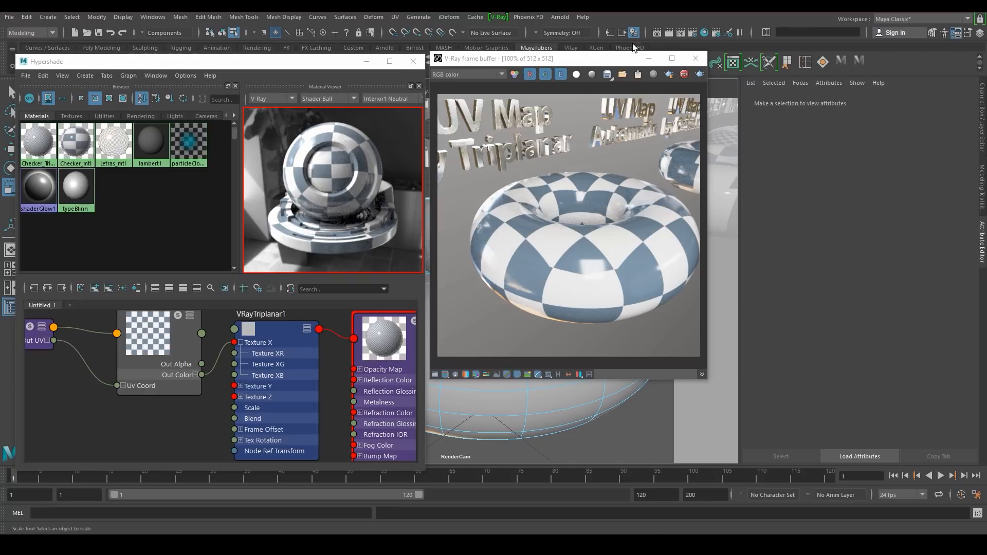
Move the Hypershade and V-Ray frame buffer aside and create a polygon cube in the scene
drag(327, 65, 389, 292)
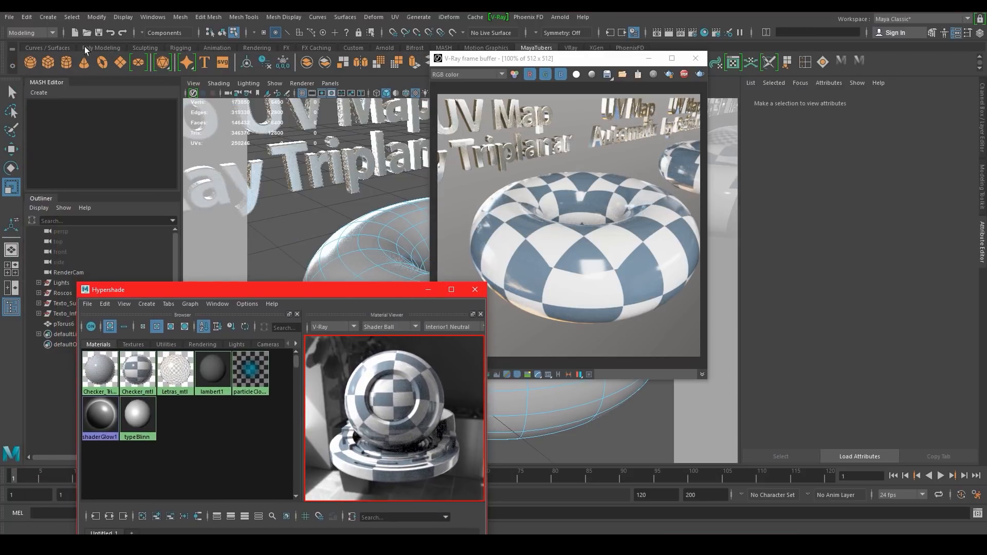
click(49, 62)
drag(628, 61, 814, 192)
scroll(568, 173, down, 5)
scroll(569, 174, down, 3)
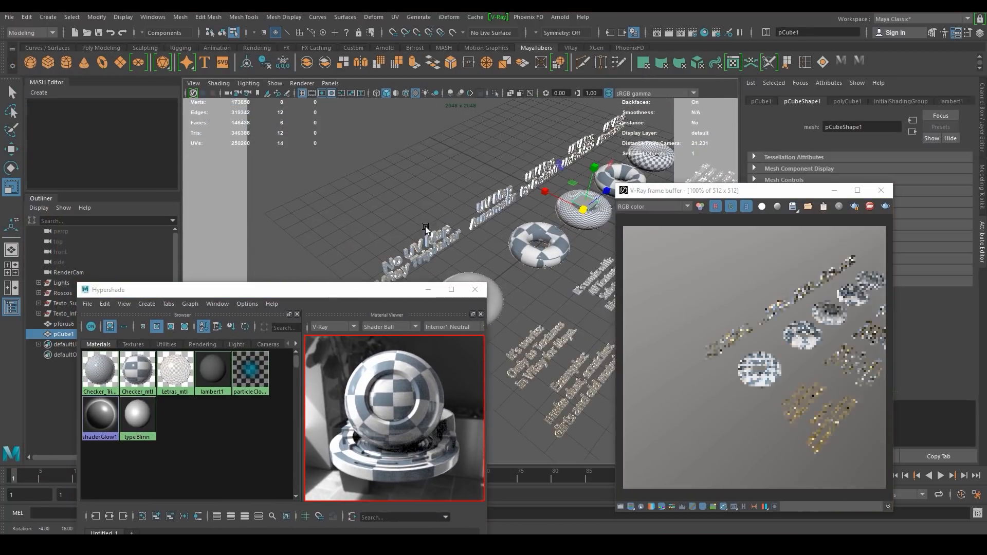
Move the cube onto the torus labelled No UV Map VRay Triplanar and frame it in the view
key(w)
alt+drag(507, 263, 434, 196)
key(x)
drag(582, 190, 390, 252)
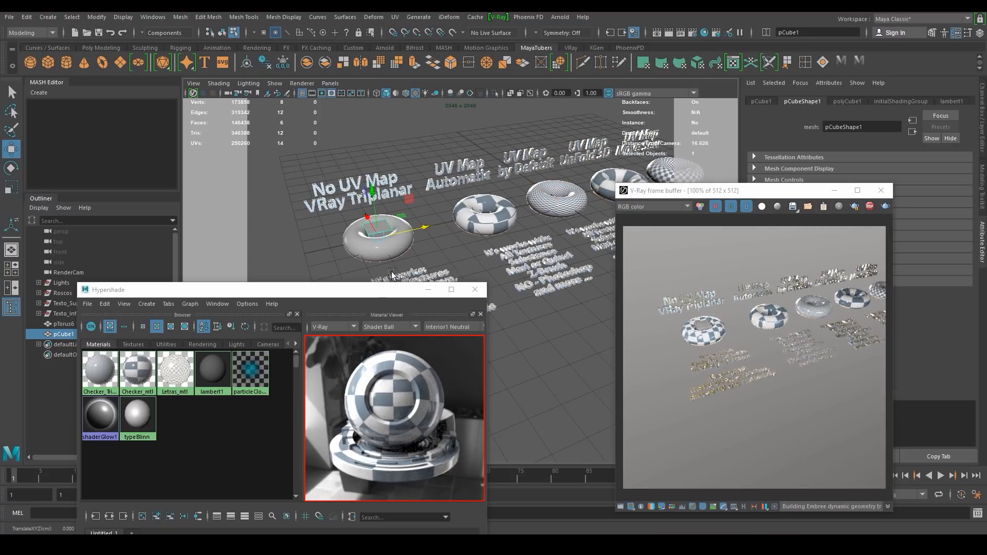
key(f)
Reposition the V-Ray frame buffer and the Hypershade, and minimize the Hypershade to uncover the viewport
drag(756, 192, 692, 81)
drag(353, 289, 357, 202)
click(293, 342)
click(398, 341)
click(440, 202)
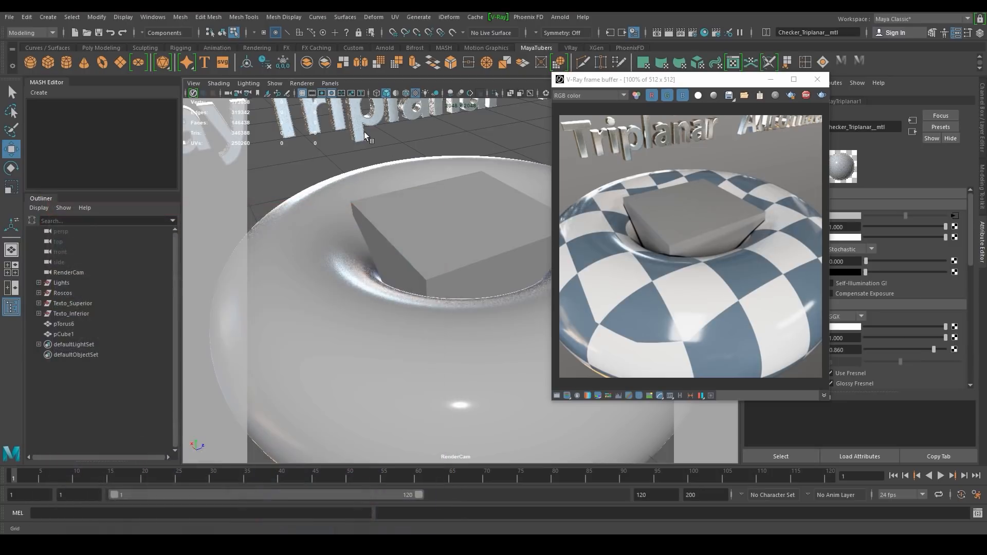
Select the cube together with the UV-less torus and graph both in the Node Editor
click(398, 231)
click(335, 280)
shift+click(389, 240)
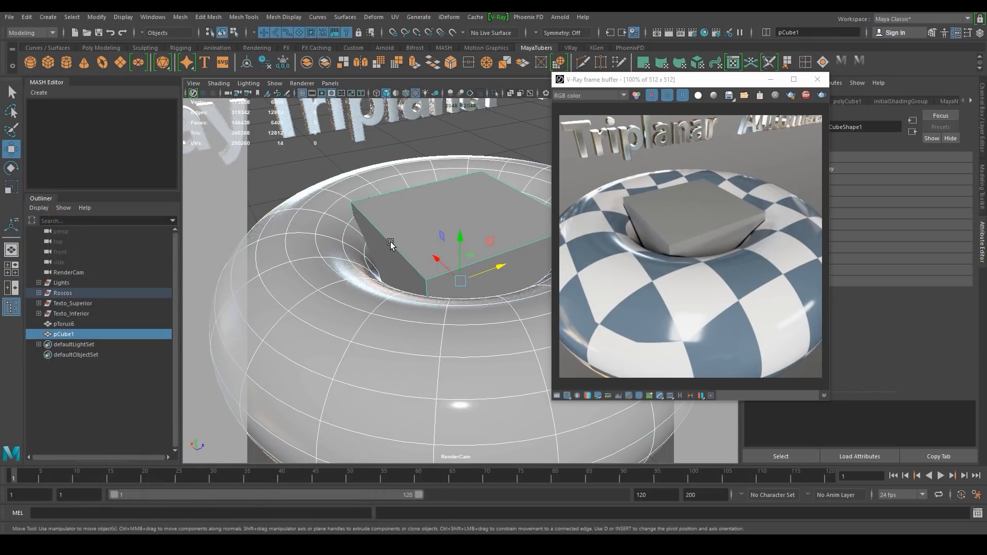
click(157, 17)
click(175, 139)
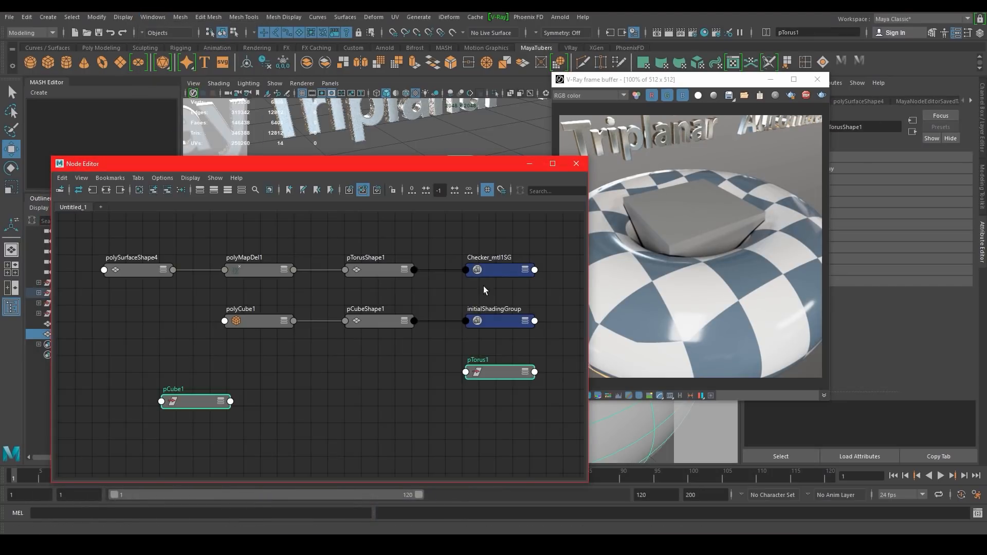
Graph the connections of the Checker_mtl1SG shading group together with pCube1
click(492, 269)
shift+click(182, 401)
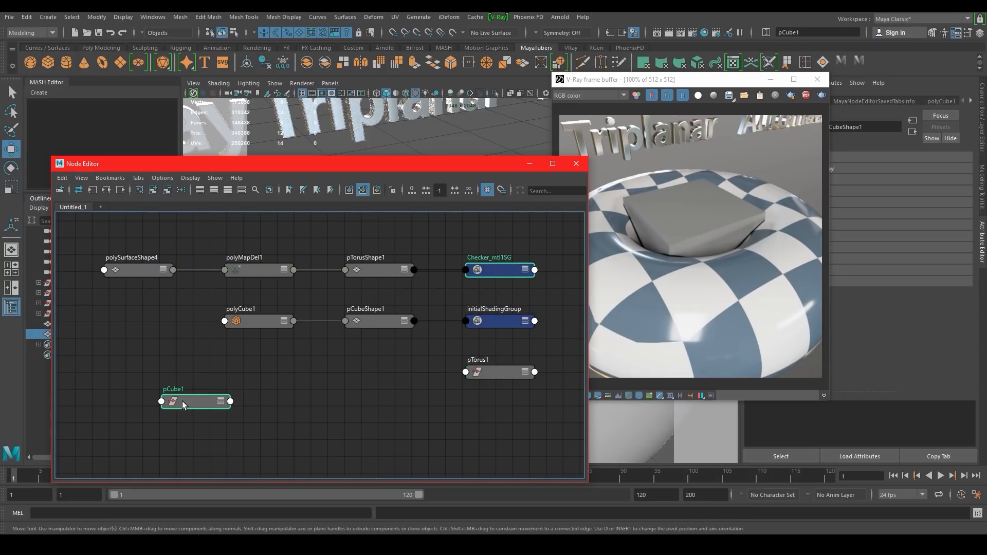
click(122, 193)
click(277, 316)
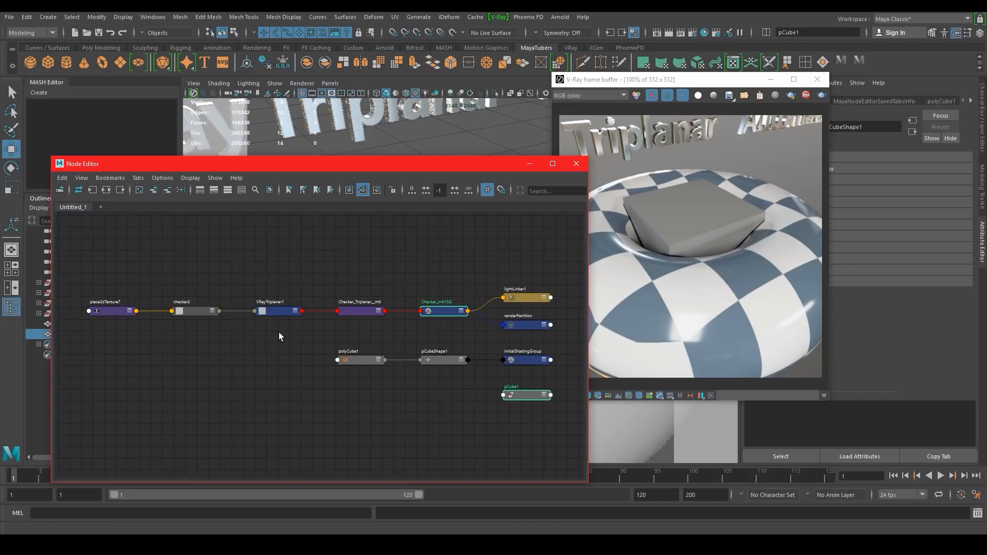
Clear the other nodes from the graph, leaving only pCube1 and VRayTriplanar1
drag(273, 317, 191, 442)
drag(509, 393, 88, 433)
mouse_move(250, 417)
alt+middle_down()
mouse_move(294, 388)
mouse_move(255, 414)
alt+middle_up()
scroll(310, 375, down, 2)
drag(540, 387, 107, 257)
click(167, 190)
alt+middle_drag(267, 416, 389, 337)
alt+right_drag(242, 359, 394, 356)
drag(552, 355, 293, 267)
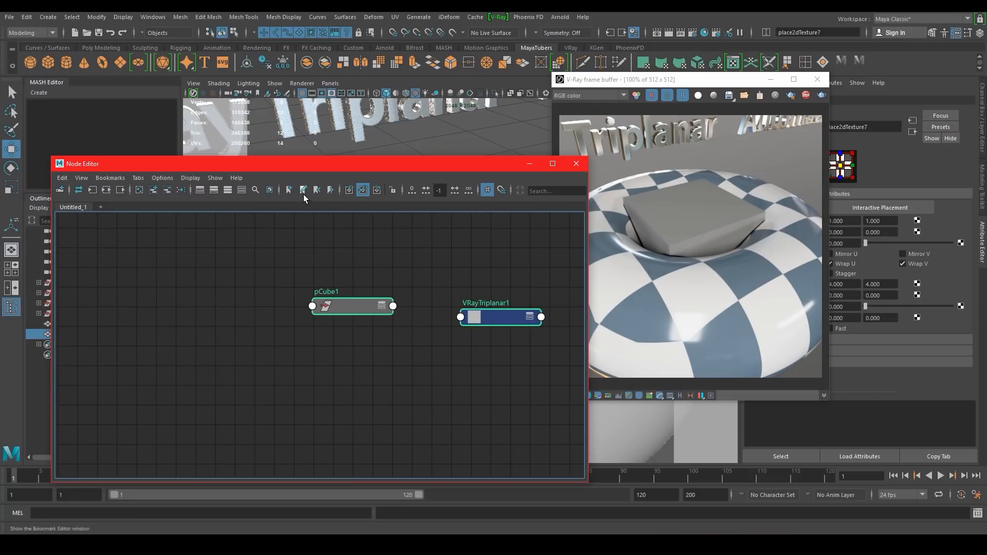
Expand the pCube1 and VRayTriplanar1 nodes to show their main attributes and centre them in the graph
click(269, 189)
click(241, 191)
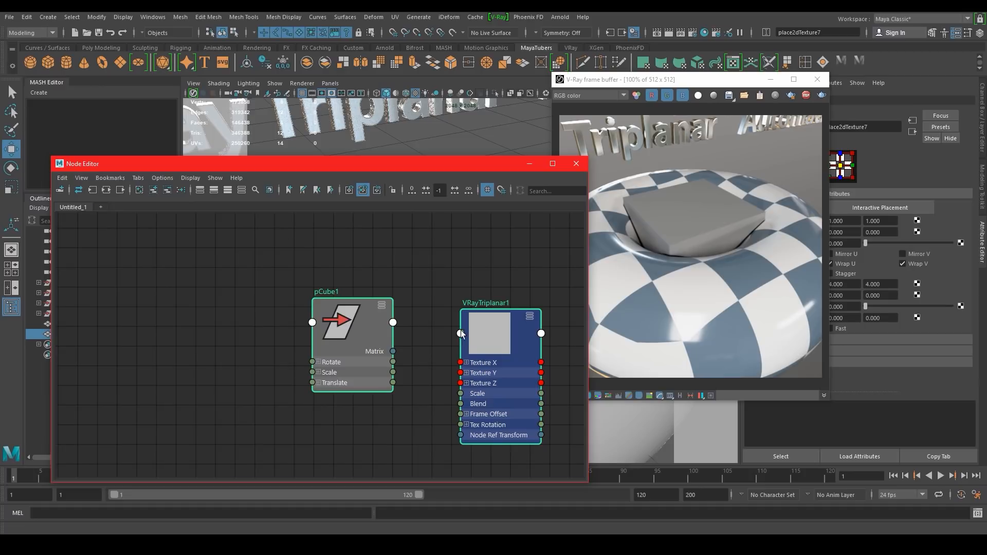
alt+middle_drag(453, 327, 337, 307)
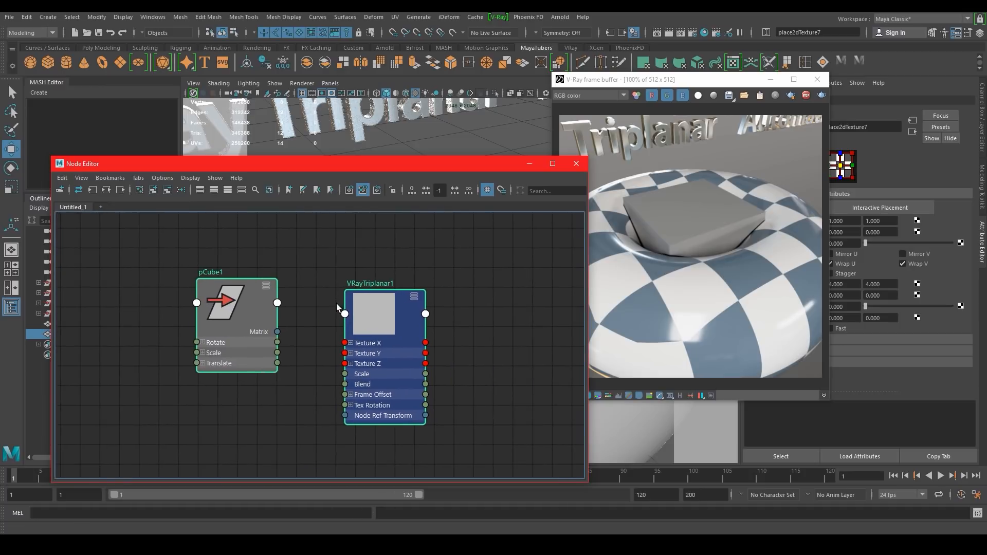
click(310, 239)
Set the Space of VRayTriplanar1 to Reference transform, moving the frame buffer off its attributes
click(388, 301)
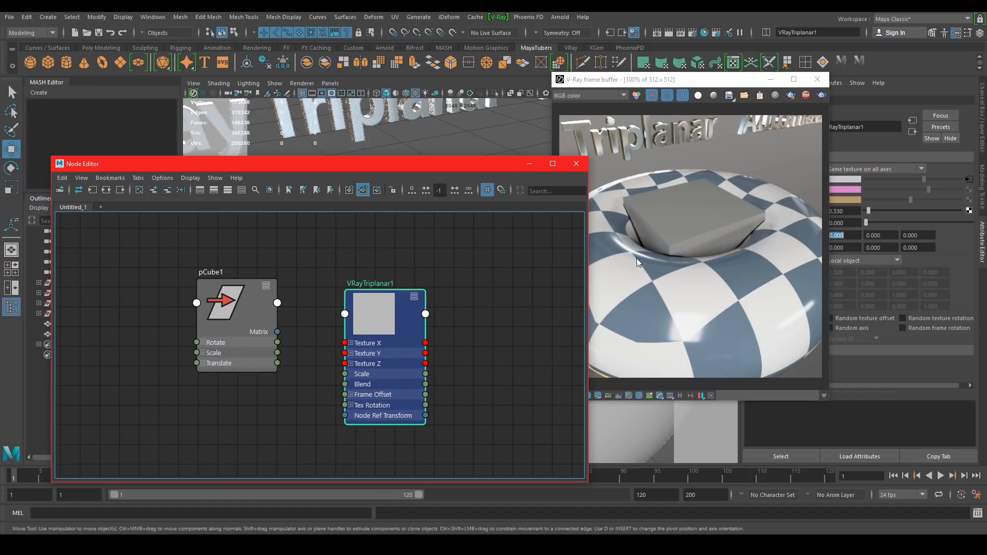
drag(723, 86, 612, 78)
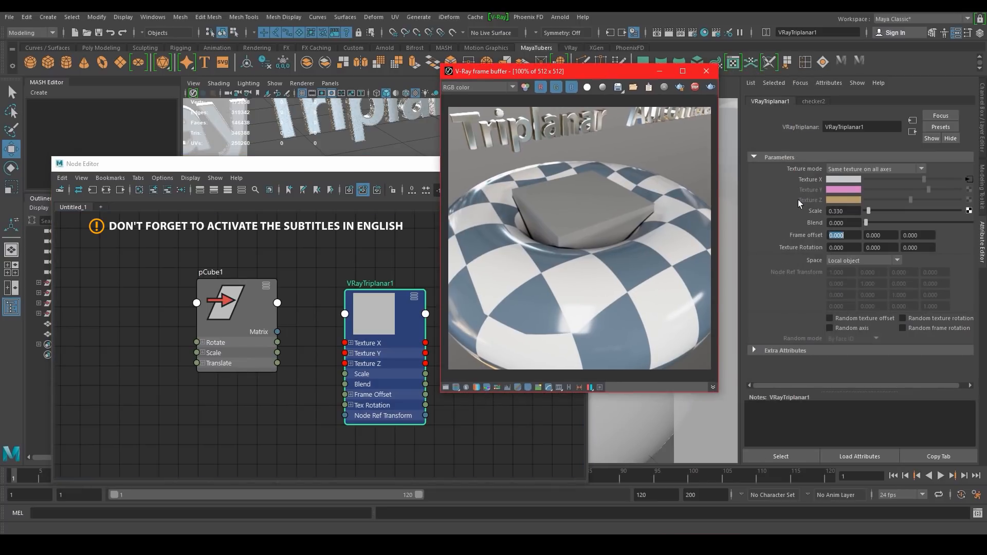
click(845, 260)
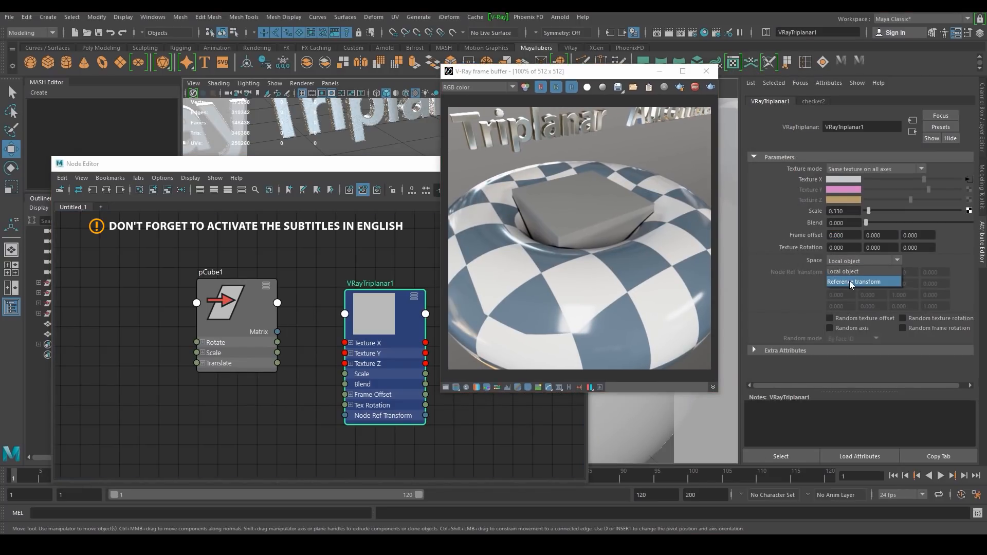
click(849, 280)
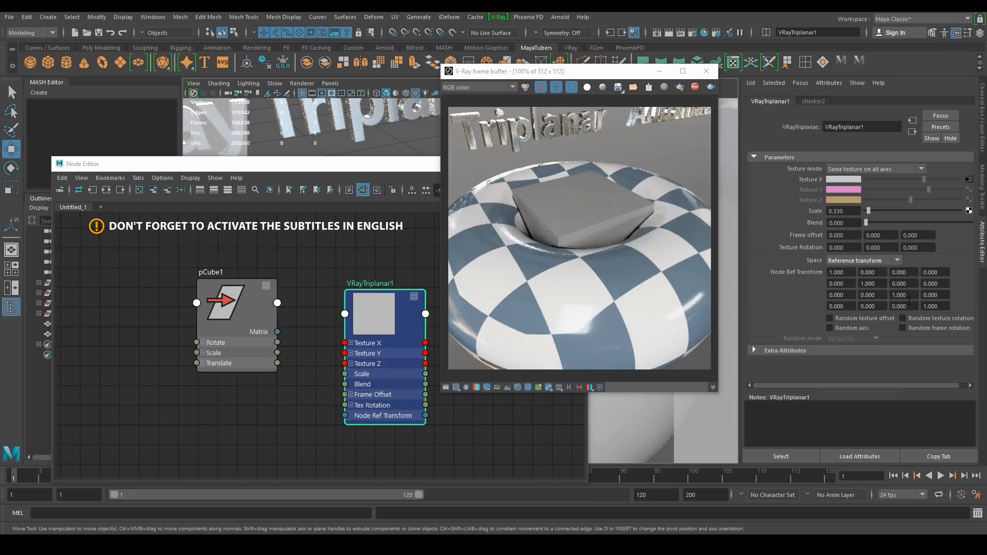
Try 5 as the first Node Ref Transform value and set it back to 1
drag(846, 273, 806, 272)
text(5)
key(Return)
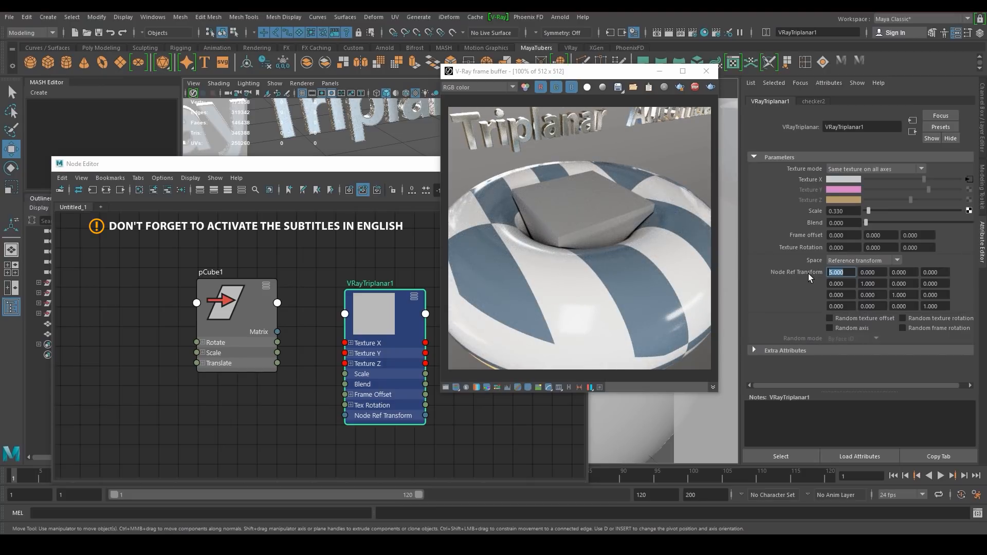
text(1)
key(Return)
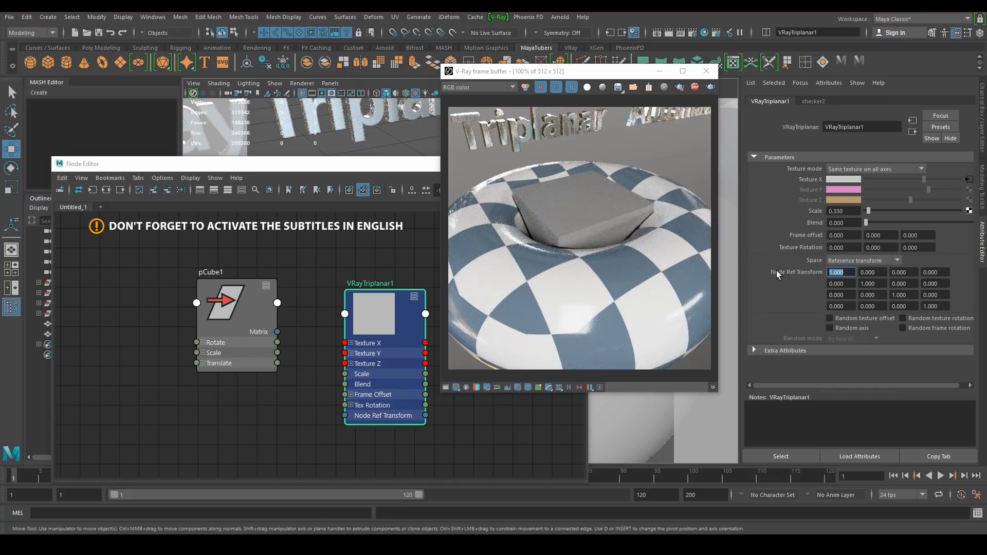
Arrange the pCube1 and VRayTriplanar1 nodes side by side and move the Node Editor off the render
click(230, 297)
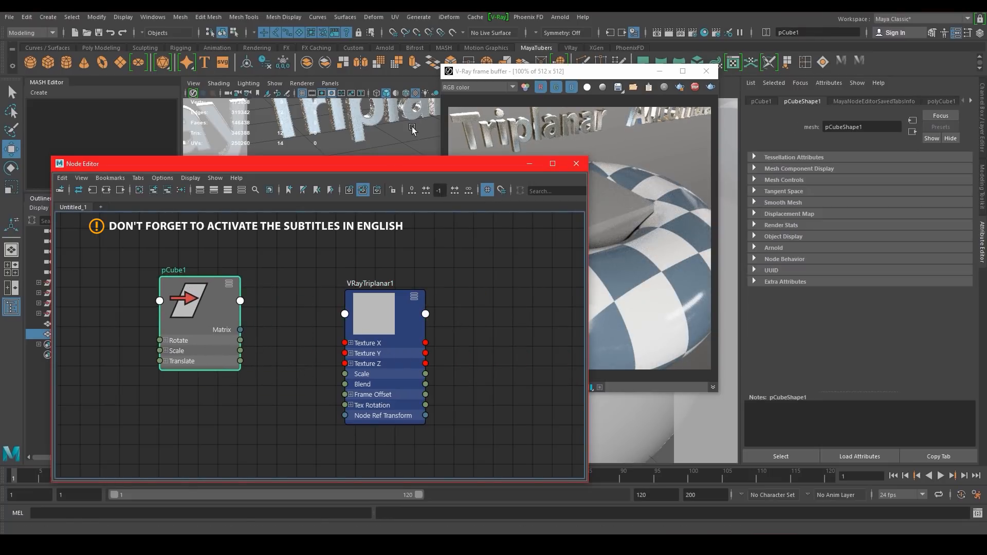
drag(385, 165, 279, 161)
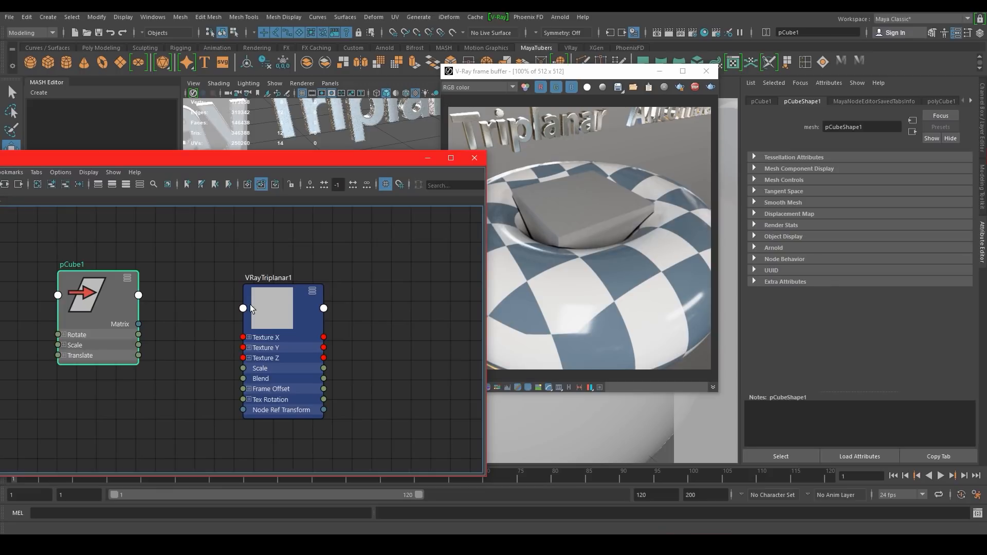
drag(311, 311, 262, 293)
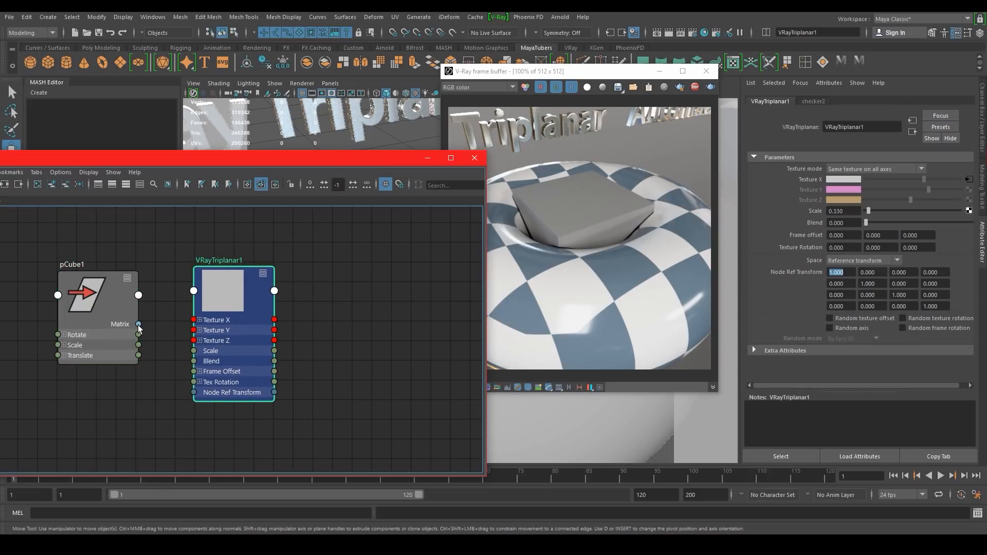
Review pCube1's full attribute list, and connect its Matrix output to the Node Ref Transform input of VRayTriplanar1
click(127, 278)
click(127, 278)
click(127, 279)
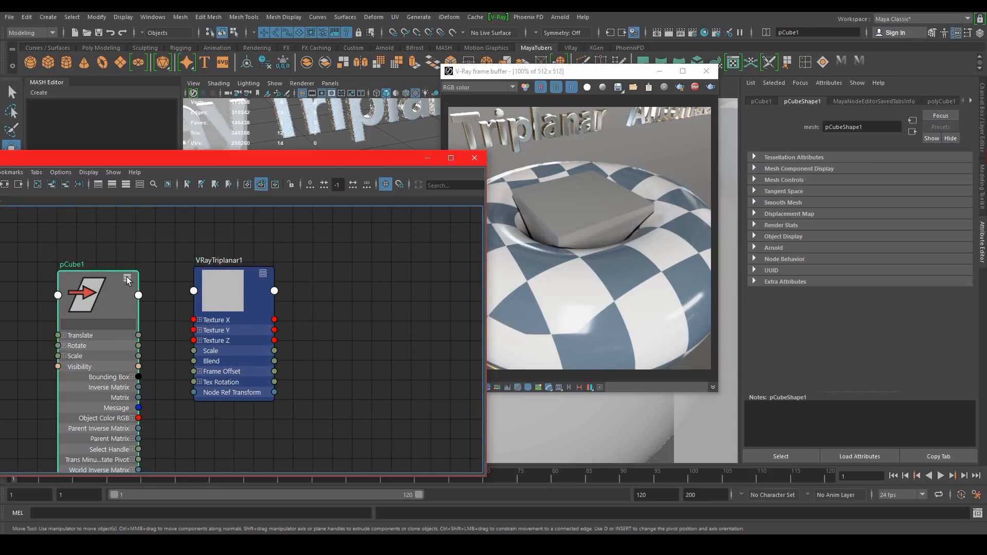
alt+middle_drag(159, 342, 192, 241)
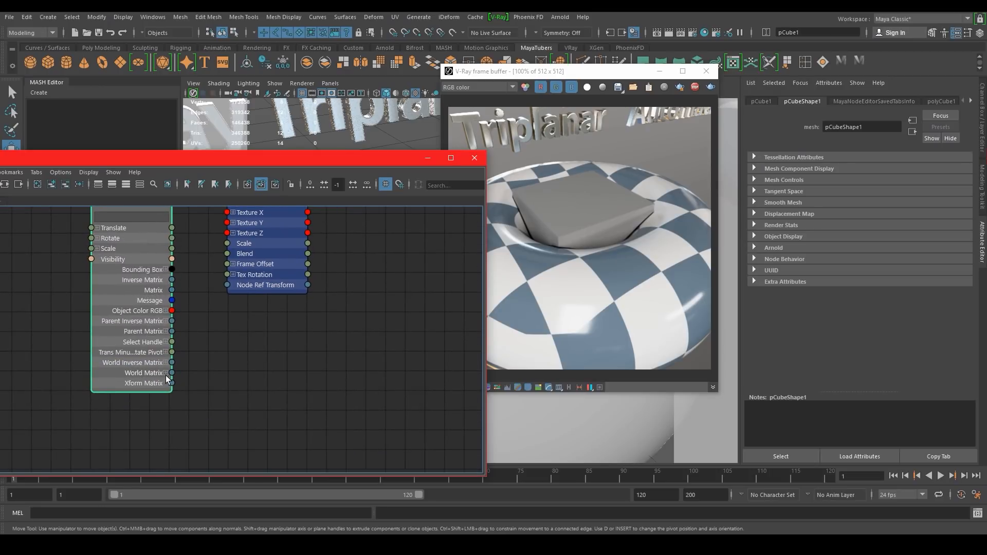
alt+middle_drag(223, 365, 229, 438)
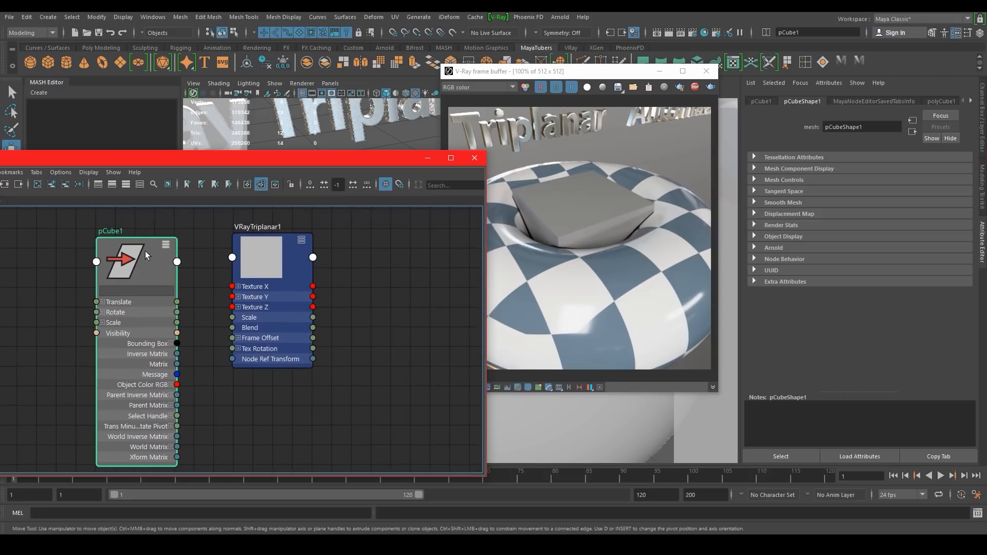
click(166, 245)
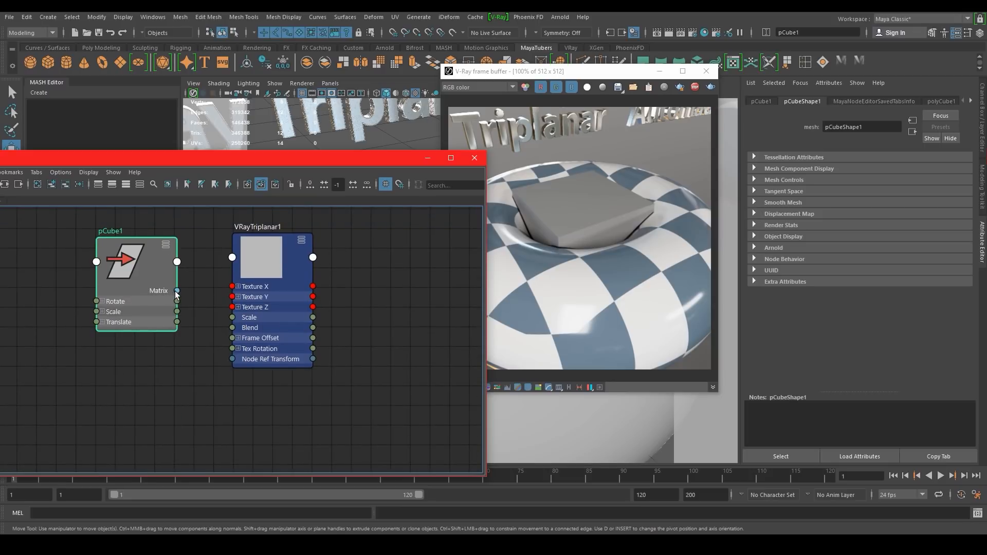
drag(203, 334, 230, 359)
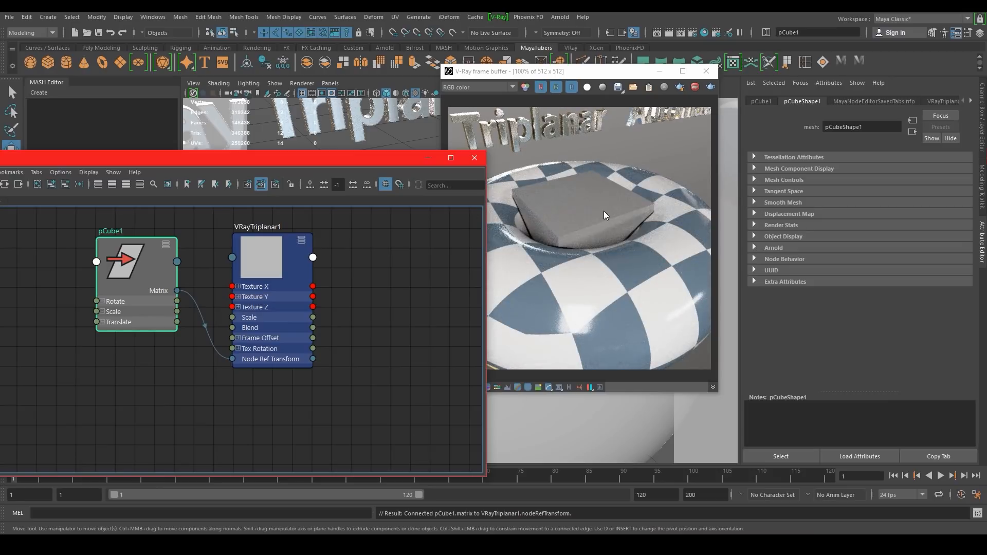
Close the Node Editor and move the V-Ray frame buffer aside to uncover the cube in the viewport
drag(383, 161, 259, 144)
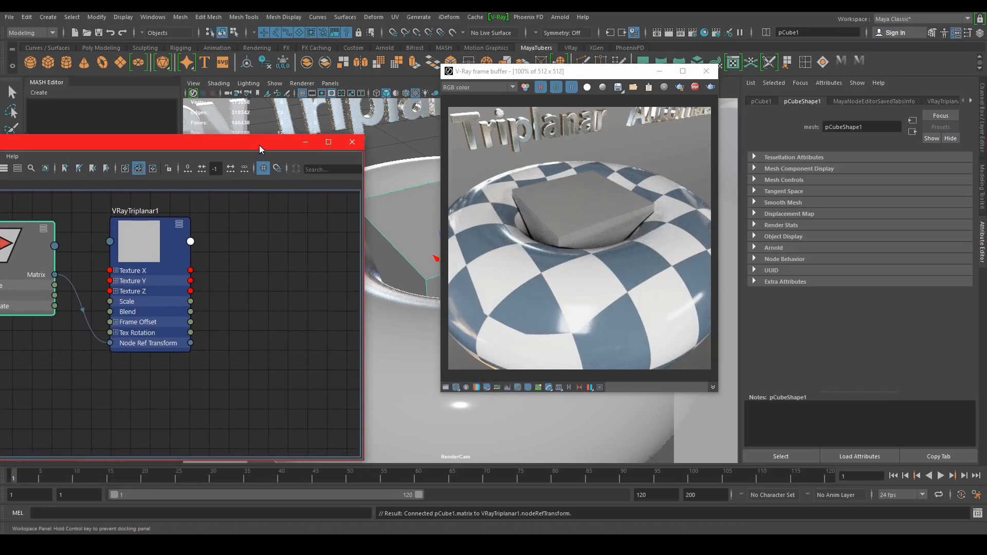
click(352, 142)
drag(562, 75, 692, 77)
alt+middle_drag(475, 167, 436, 179)
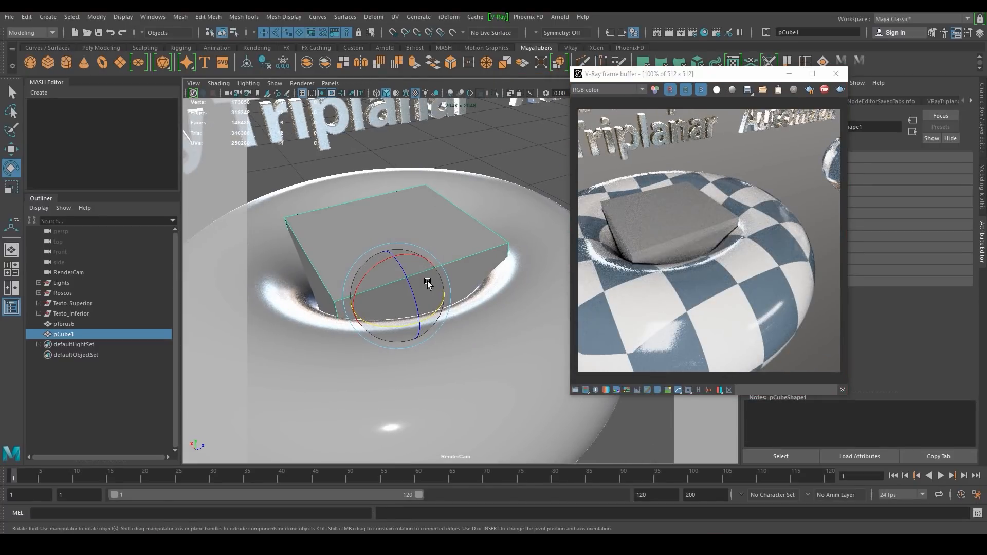
Rotate and scale the cube to drive the triplanar texture on the torus
drag(434, 311, 509, 303)
scroll(463, 291, down, 3)
key(r)
drag(377, 294, 409, 310)
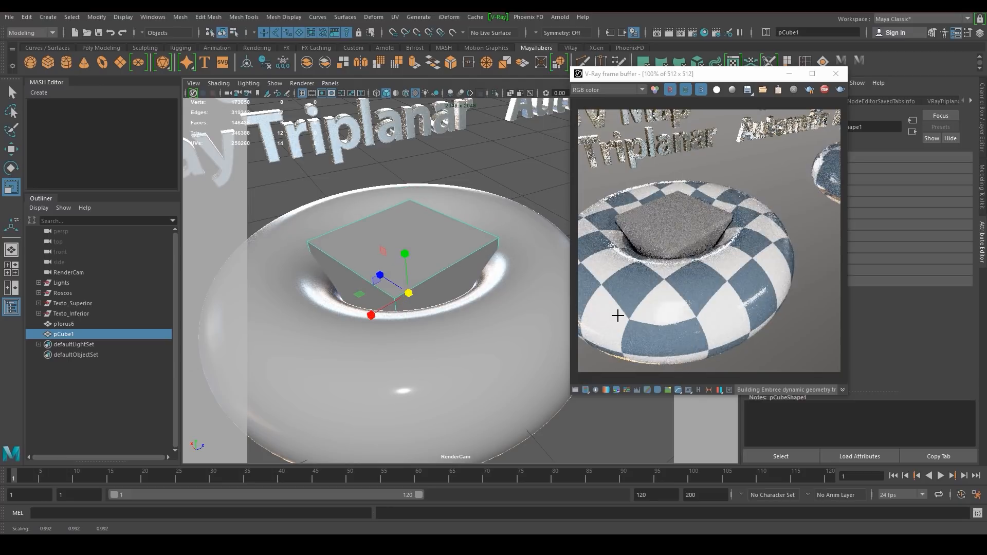
Hide the cube and rotate it further to reorient the checker texture on the torus
key(h)
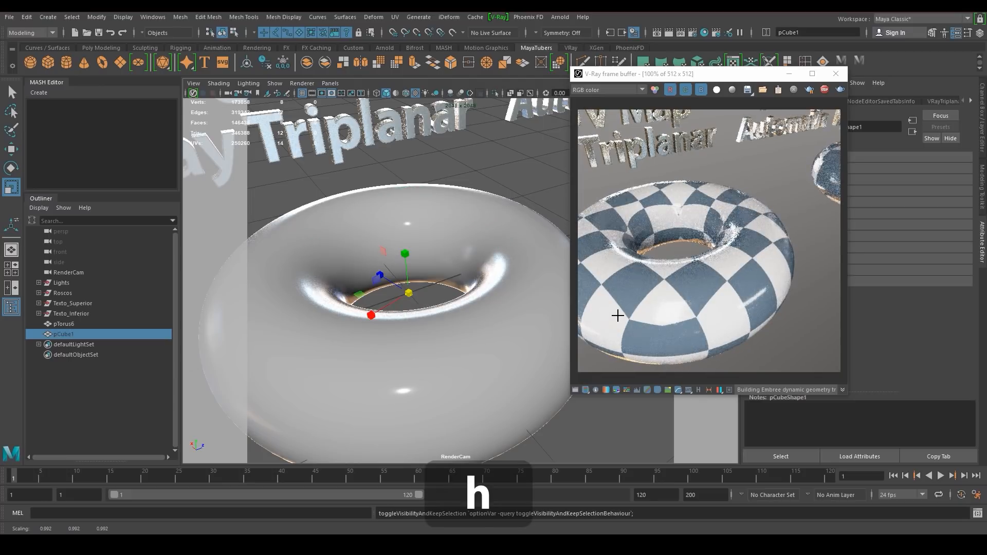
key(e)
mouse_move(414, 293)
mouse_down()
mouse_move(392, 276)
mouse_move(396, 297)
mouse_up()
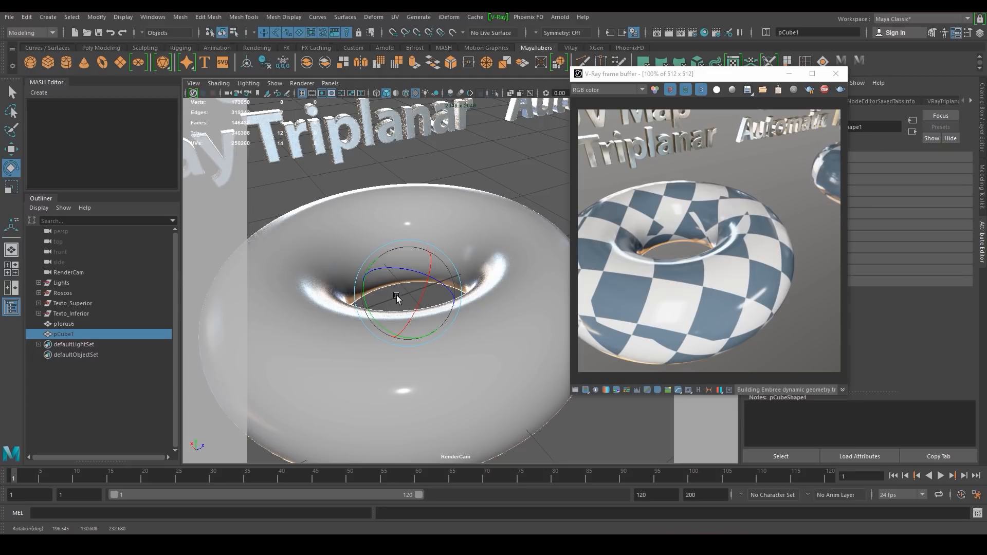
scroll(505, 282, down, 3)
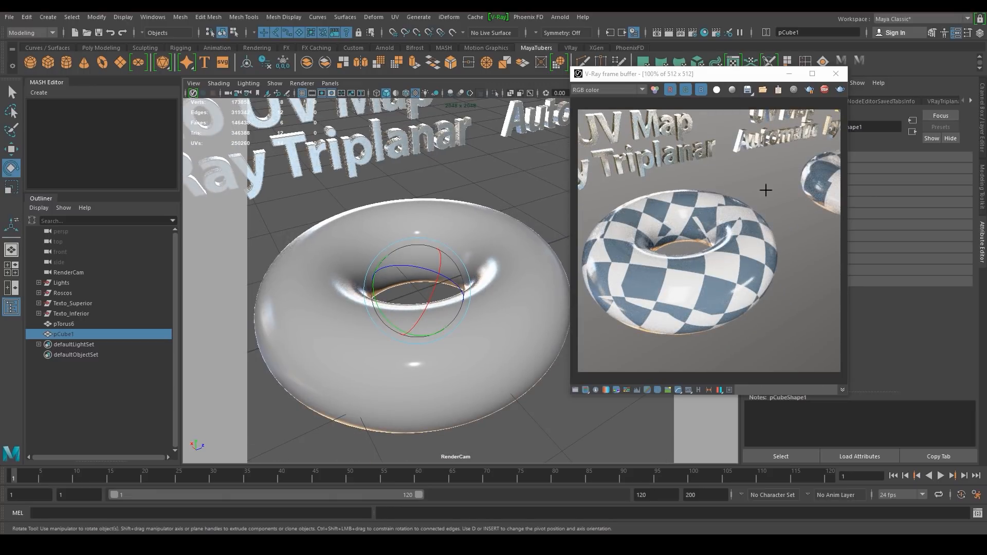
drag(750, 73, 684, 92)
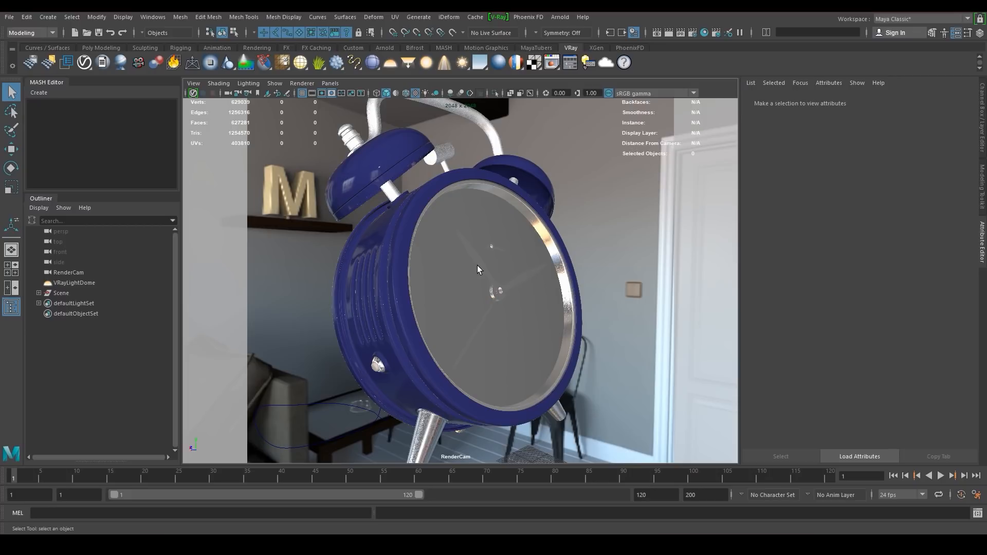
Start an interactive V-Ray render of the alarm clock scene and frame the whole clock before the wall pictures
click(681, 34)
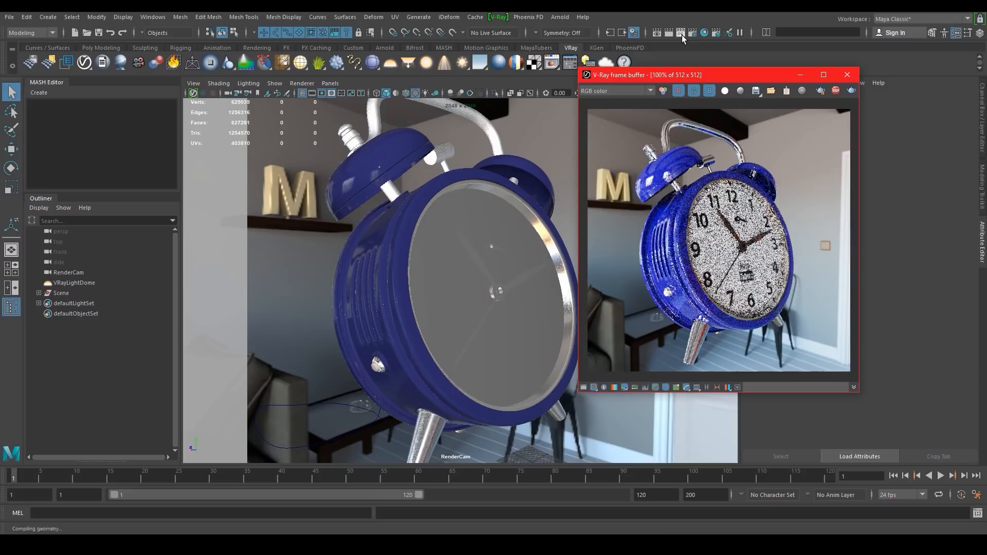
alt+drag(427, 286, 436, 311)
alt+drag(469, 281, 486, 264)
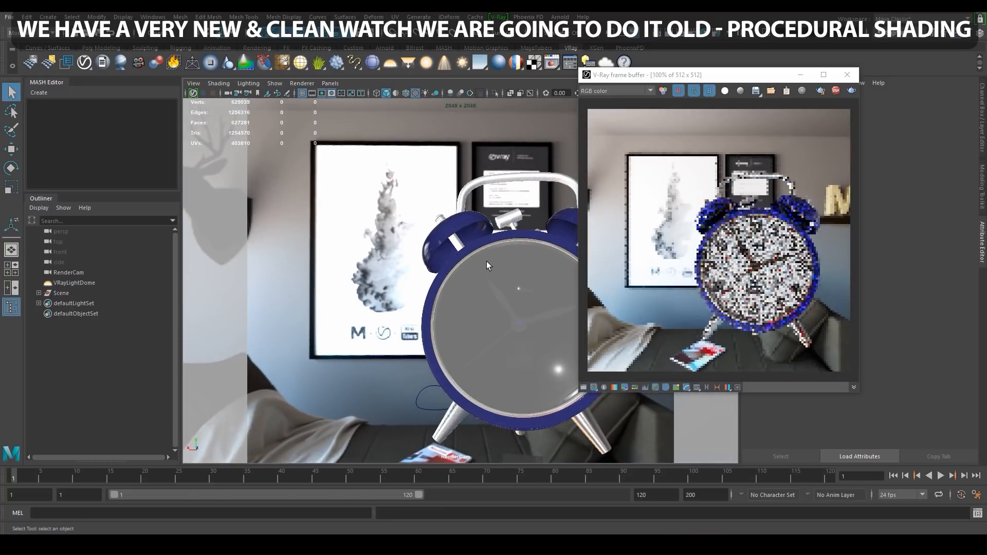
scroll(487, 264, down, 2)
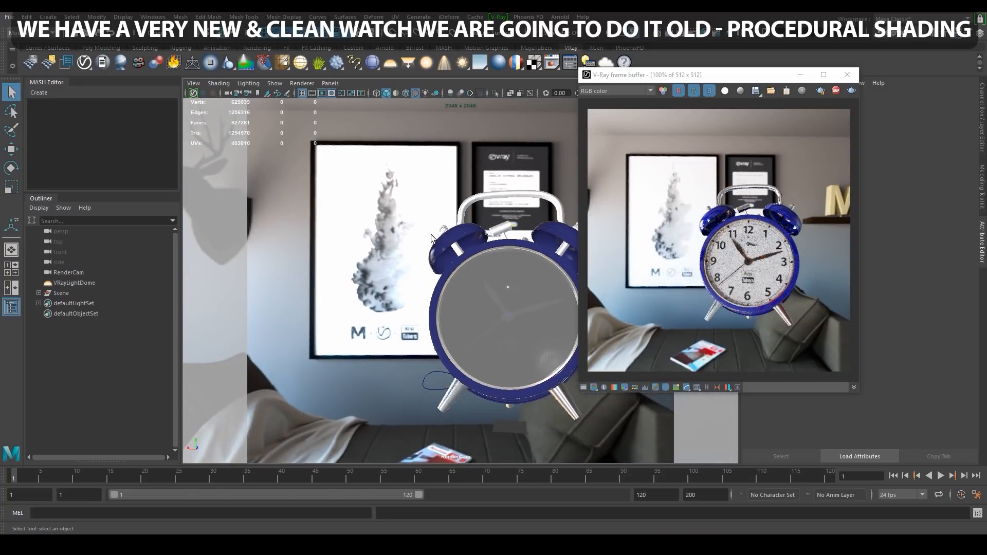
scroll(431, 236, down, 3)
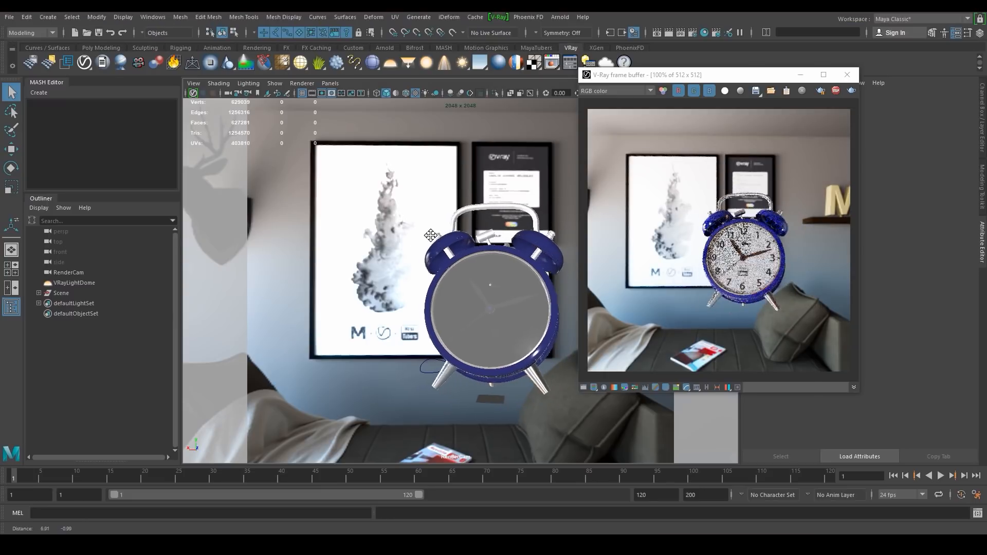
alt+middle_drag(431, 236, 428, 235)
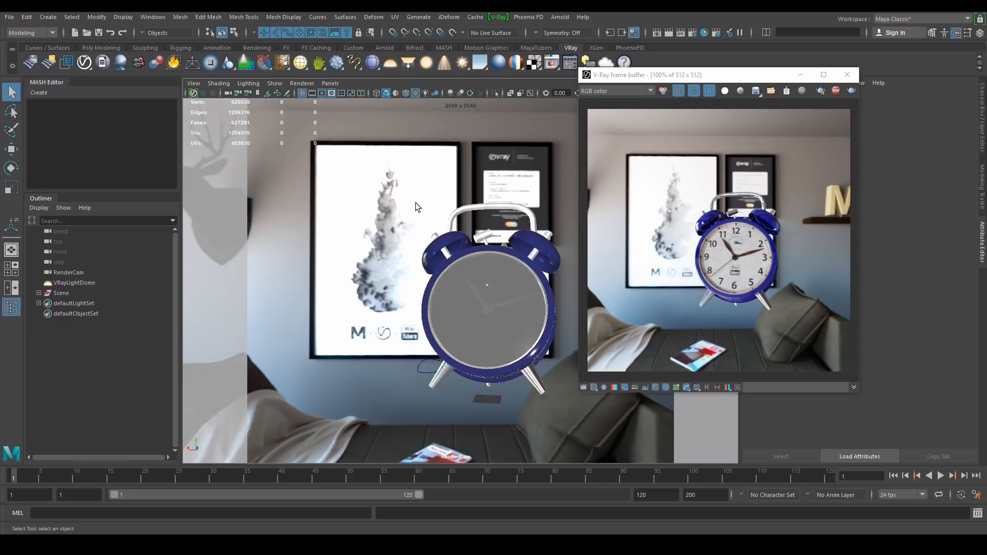
Orbit around the alarm clock to inspect it in the interactive render, stop rendering and close the V-Ray frame buffer
alt+drag(400, 218, 380, 211)
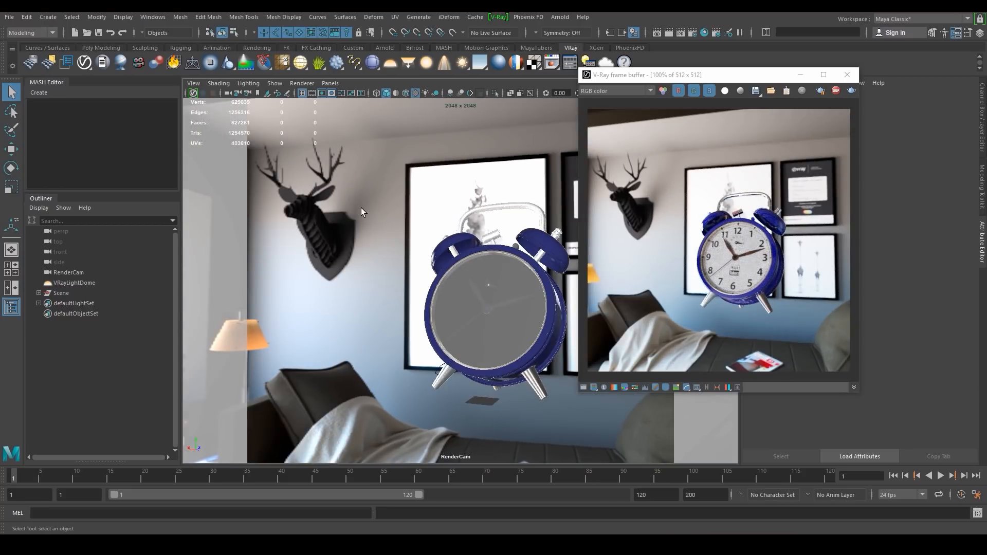
alt+drag(380, 226, 421, 241)
alt+right_drag(448, 249, 525, 252)
alt+middle_drag(526, 252, 475, 230)
alt+drag(493, 283, 424, 261)
alt+middle_drag(425, 261, 476, 252)
click(836, 91)
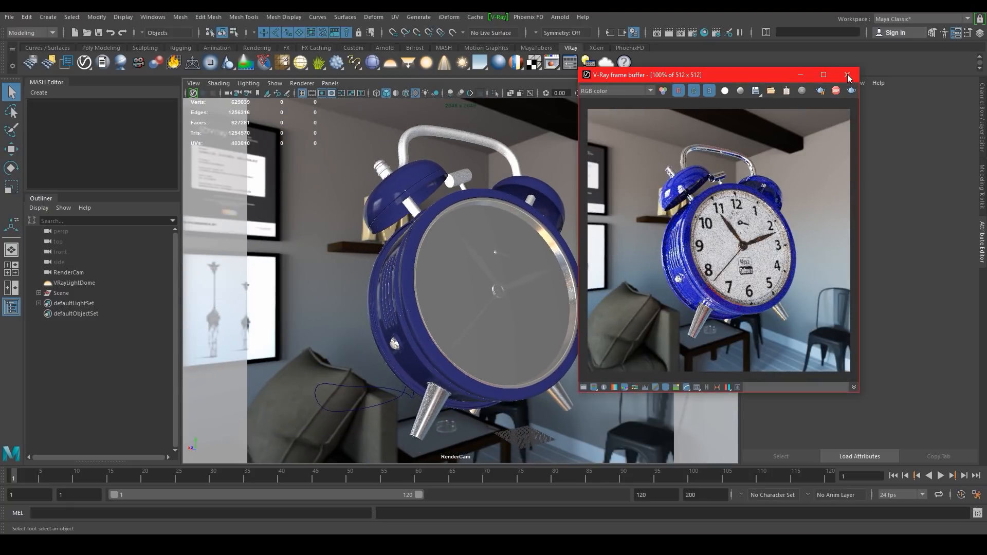
click(848, 75)
Assign the existing Pintura_Desgastada material to both of the clock's bells
click(434, 175)
shift+click(535, 185)
right_drag(423, 178, 508, 389)
alt+drag(446, 261, 456, 271)
alt+middle_drag(456, 271, 522, 244)
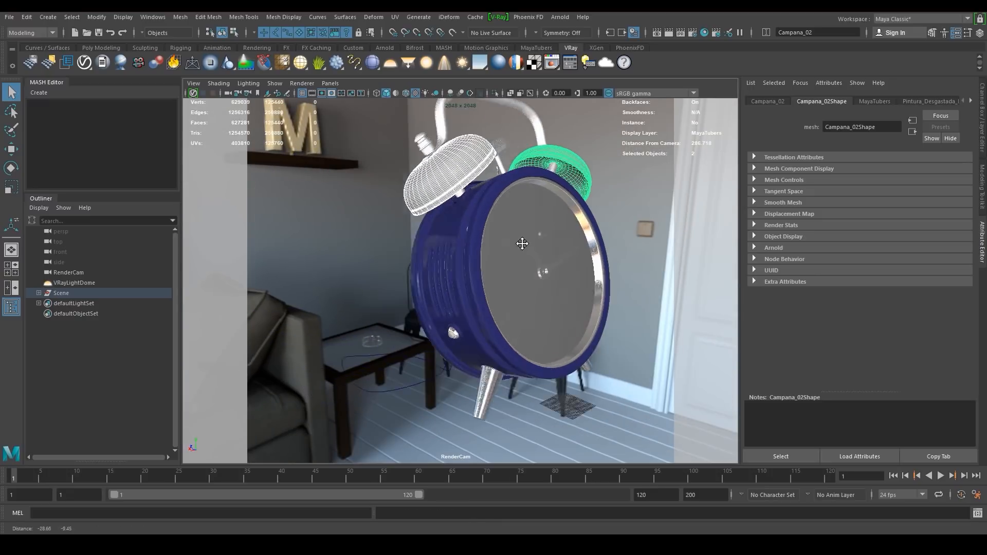
alt+drag(463, 260, 516, 249)
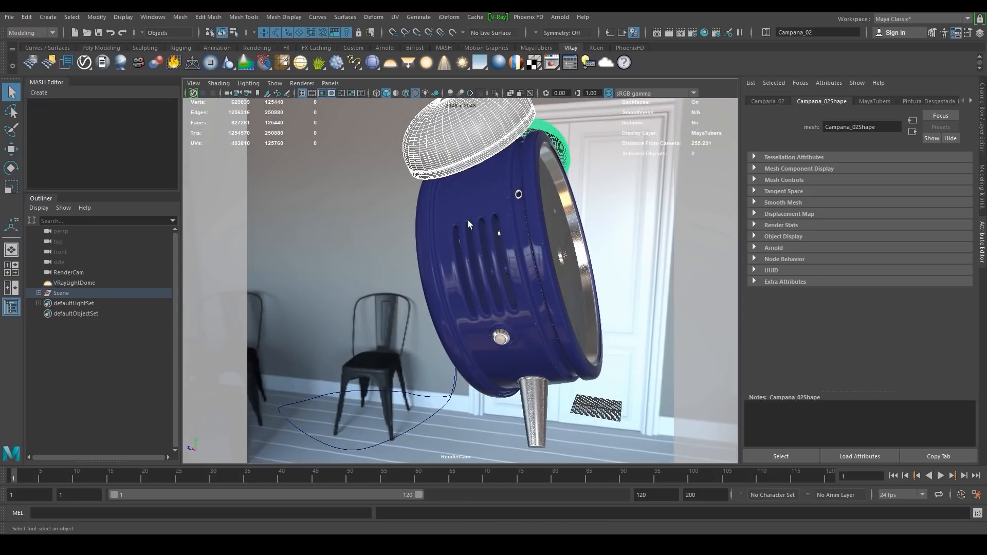
Select the clock's main casing and check its UV layout in the UV Editor
click(446, 255)
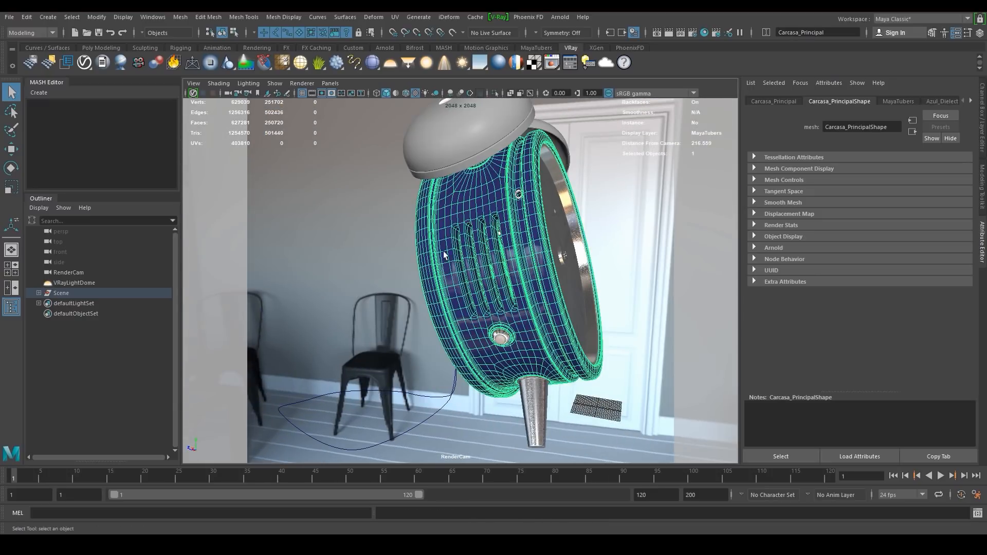
click(440, 408)
alt+drag(440, 408, 485, 307)
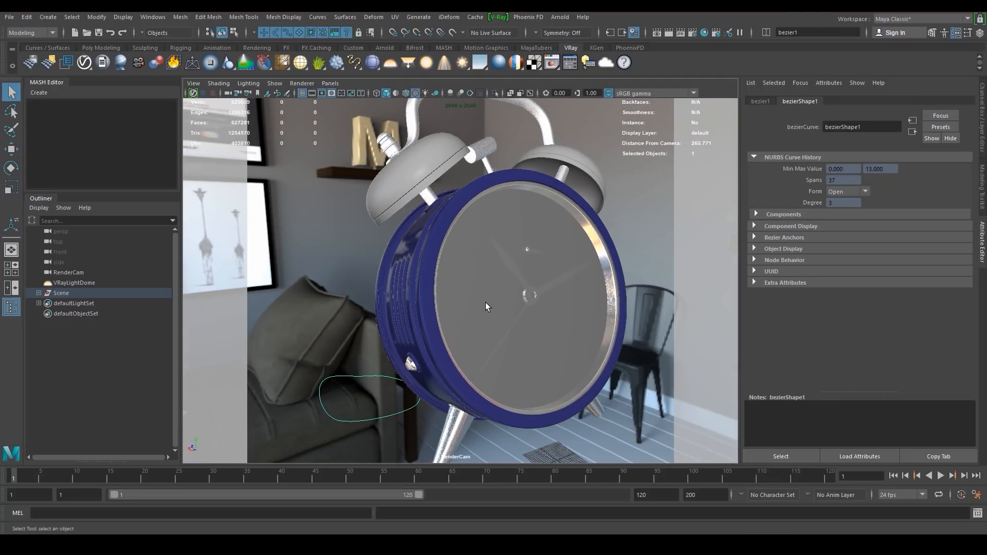
click(413, 245)
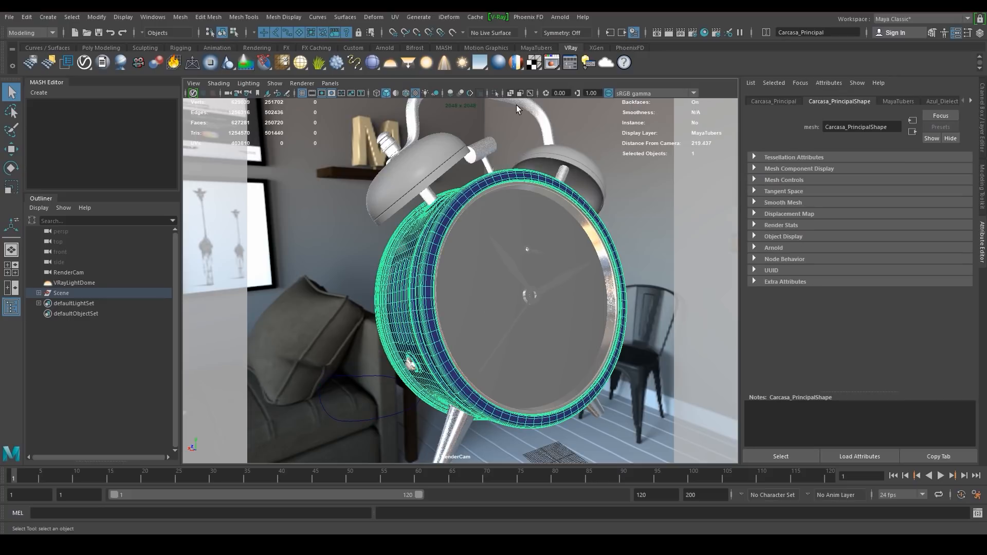
click(546, 47)
click(560, 63)
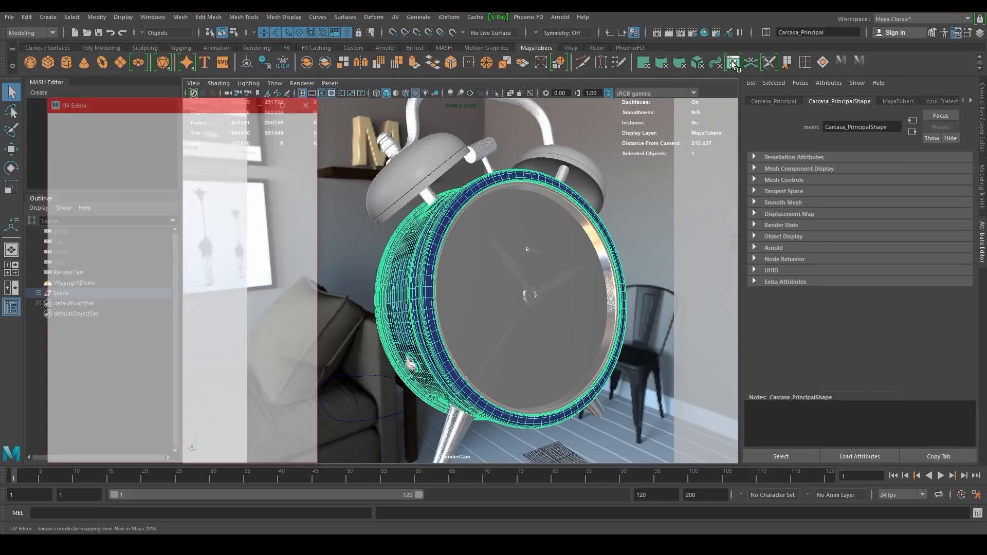
alt+drag(529, 230, 535, 272)
click(587, 261)
click(588, 263)
alt+right_drag(534, 272, 544, 268)
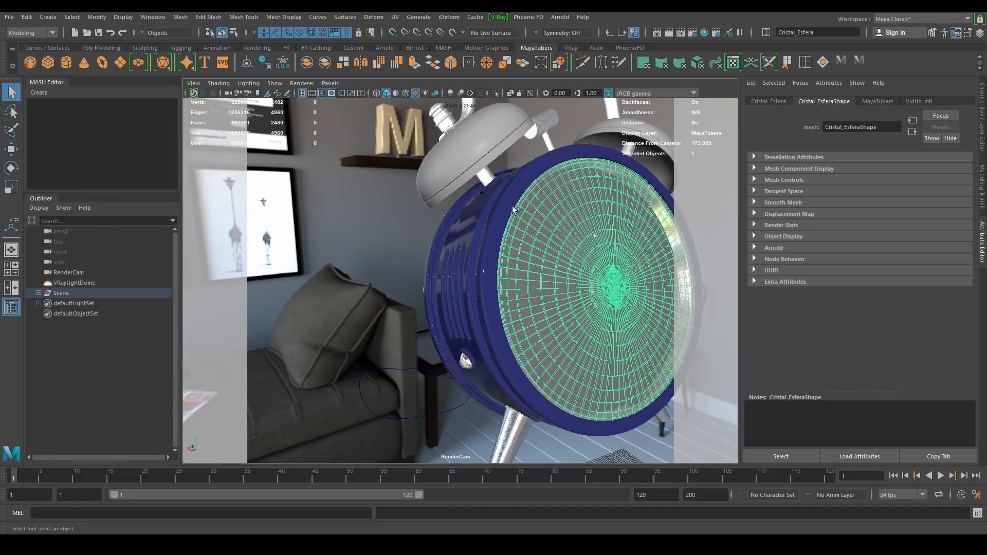
Create a VRay Blend Mtl in Hypershade and assign it to the clock's main casing
click(460, 271)
alt+drag(460, 271, 477, 270)
alt+middle_drag(478, 270, 408, 266)
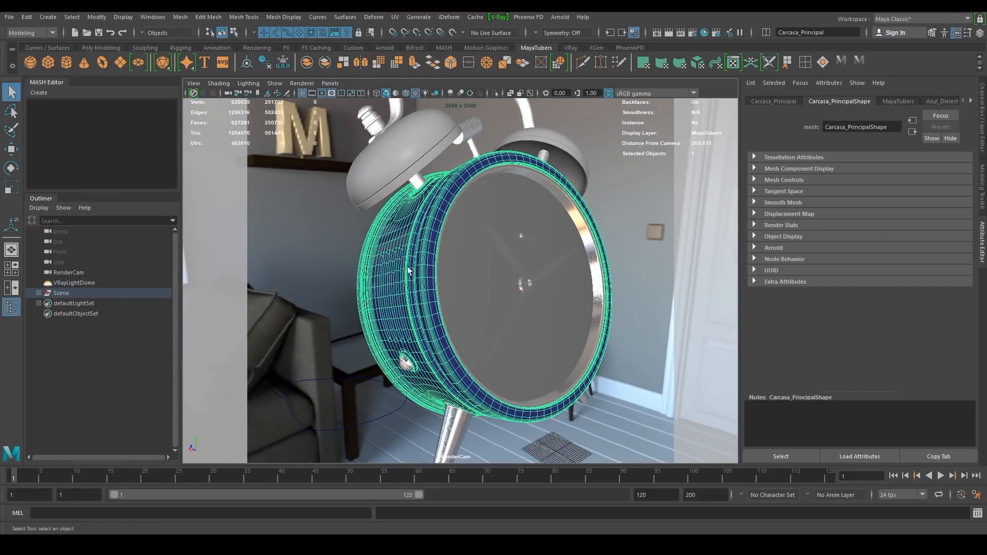
click(704, 32)
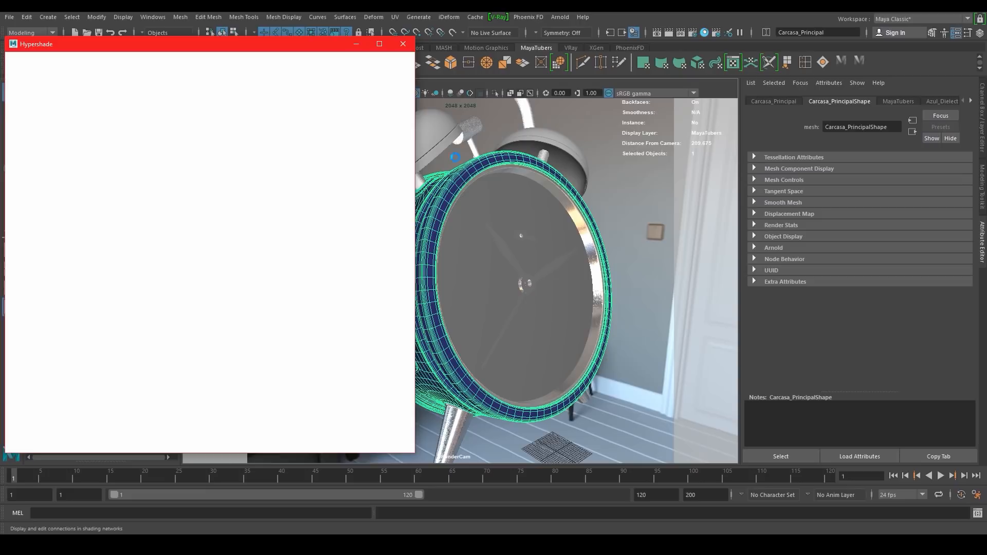
key(Tab)
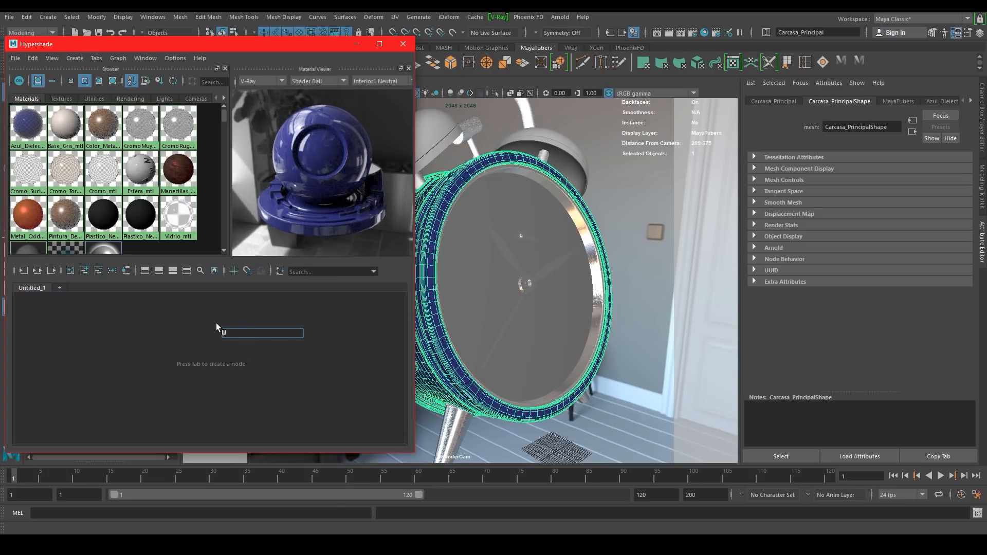
text(vrayb)
key(Down)
key(Return)
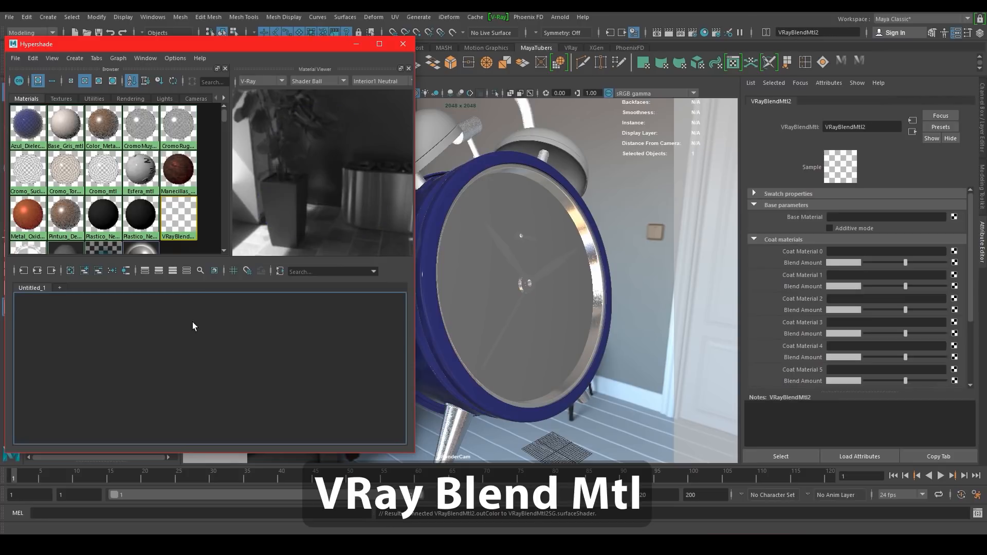
middle_drag(158, 331, 567, 300)
Rename the casing's blend material to Pintura_reloj_final_mtl
double_click(876, 127)
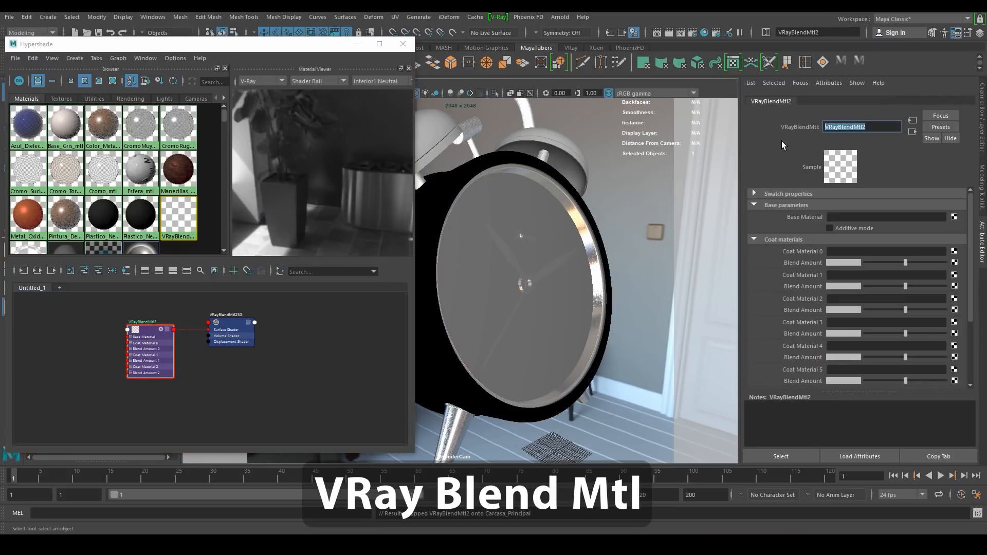
text(Pintura reloj gas)
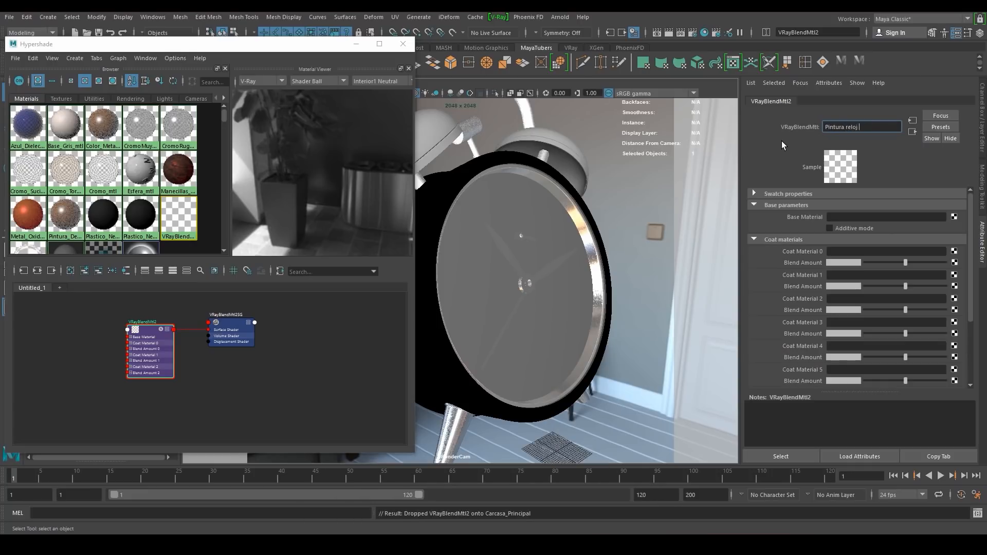
key(BackSpace)
key(BackSpace)
key(BackSpace)
text(final mtl)
key(Return)
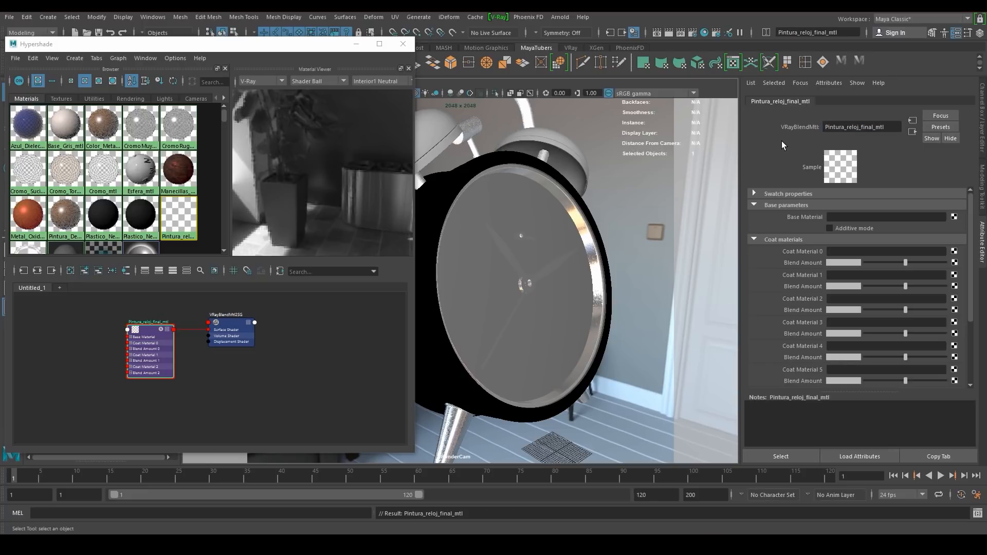
Create a VRay Mtl as the blend's base material and name it Pintura_mtl
click(955, 216)
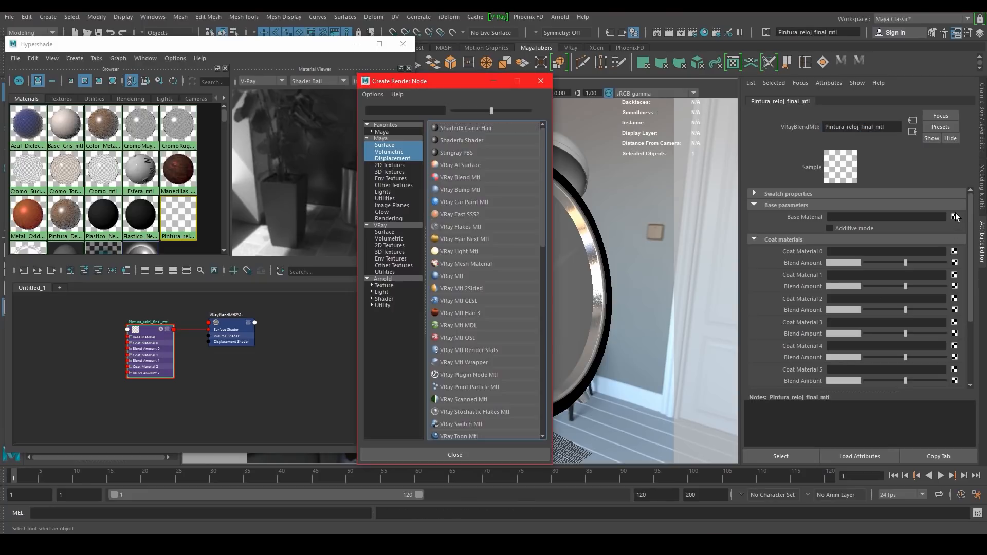
click(453, 274)
double_click(864, 129)
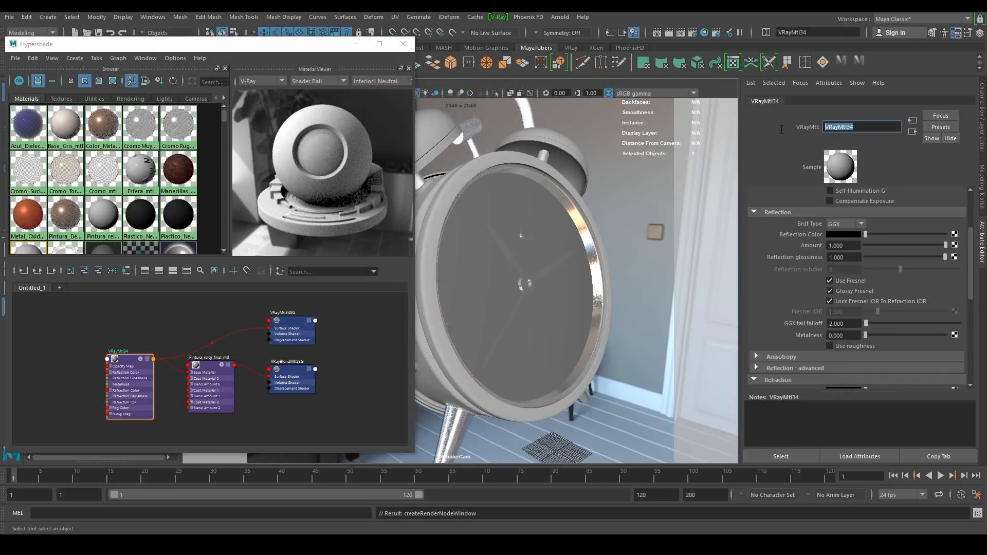
text(Pintura )
text(mt)
key(Return)
Tidy the node graph and enlarge the swatches of the Pintura_mtl and Pintura_reloj_final_mtl nodes
drag(122, 366, 128, 353)
drag(227, 430, 149, 366)
click(216, 268)
alt+middle_drag(231, 329, 298, 318)
click(198, 339)
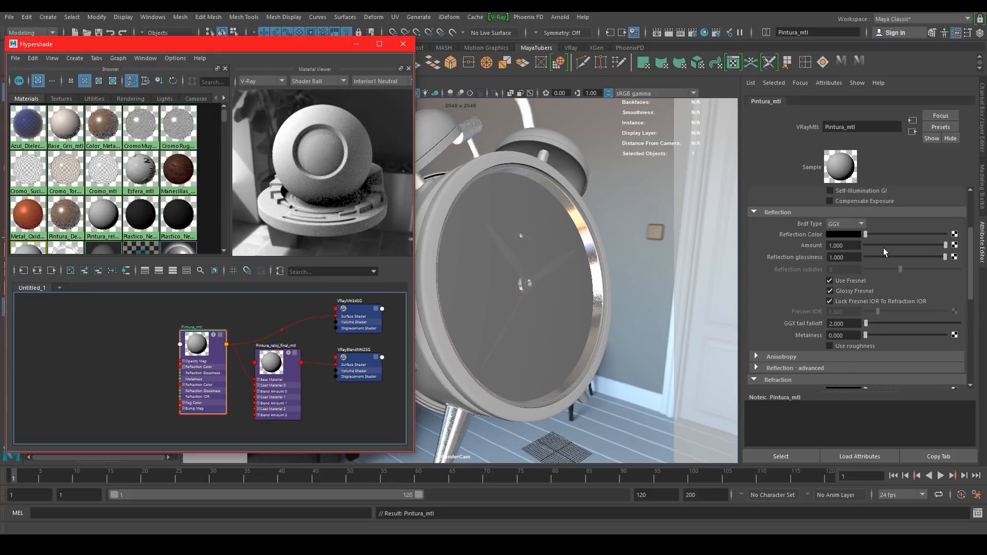
Set Pintura_mtl's diffuse color to a dark orange with hue 20.750 and saturation 0.975
scroll(883, 249, up, 3)
click(846, 217)
drag(790, 260, 871, 258)
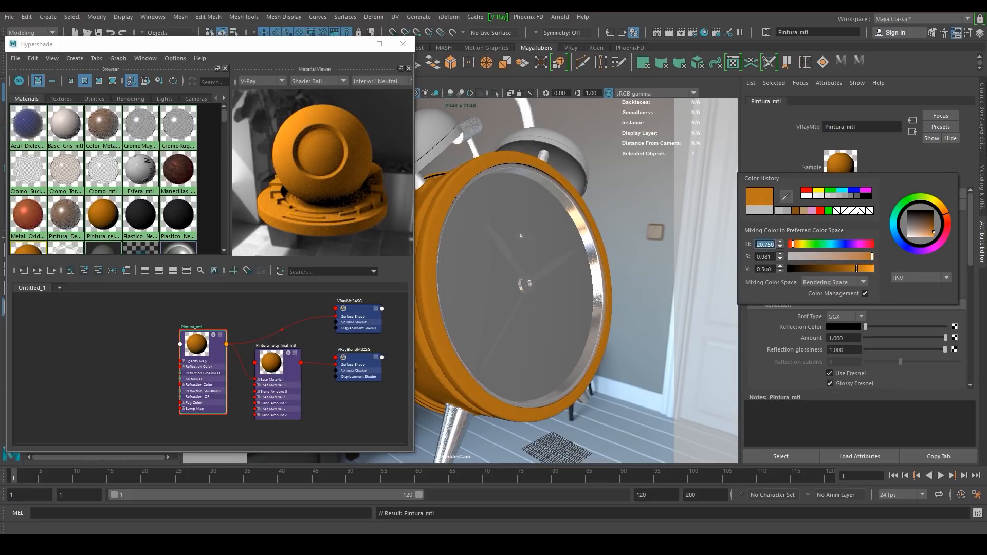
drag(864, 271, 837, 277)
key(Tab)
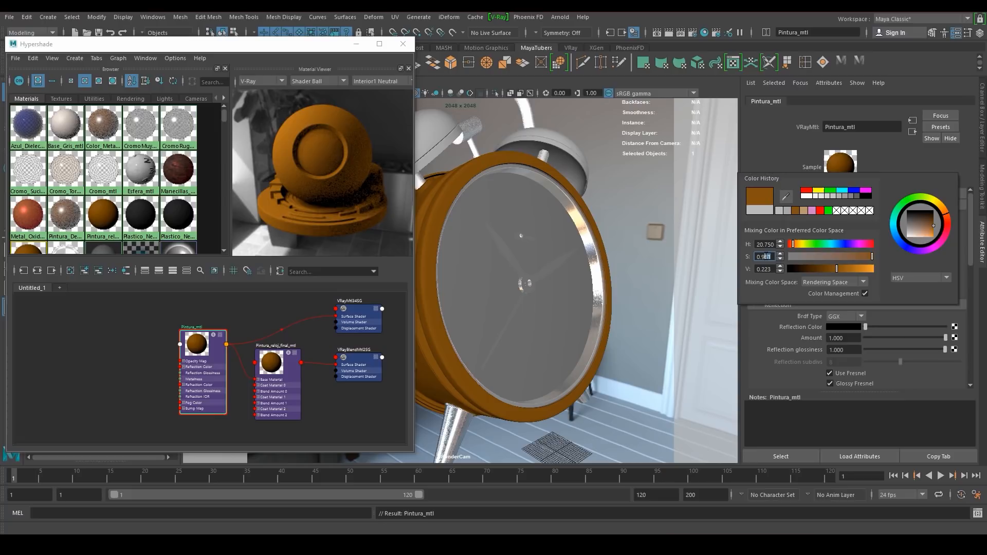
text(0.975)
key(Return)
click(772, 269)
key(Return)
Move Hypershade aside, switch the viewport to a close-up of the casing and start an interactive V-Ray render
drag(319, 45, 314, 91)
click(194, 83)
mouse_move(288, 266)
click(370, 277)
click(682, 31)
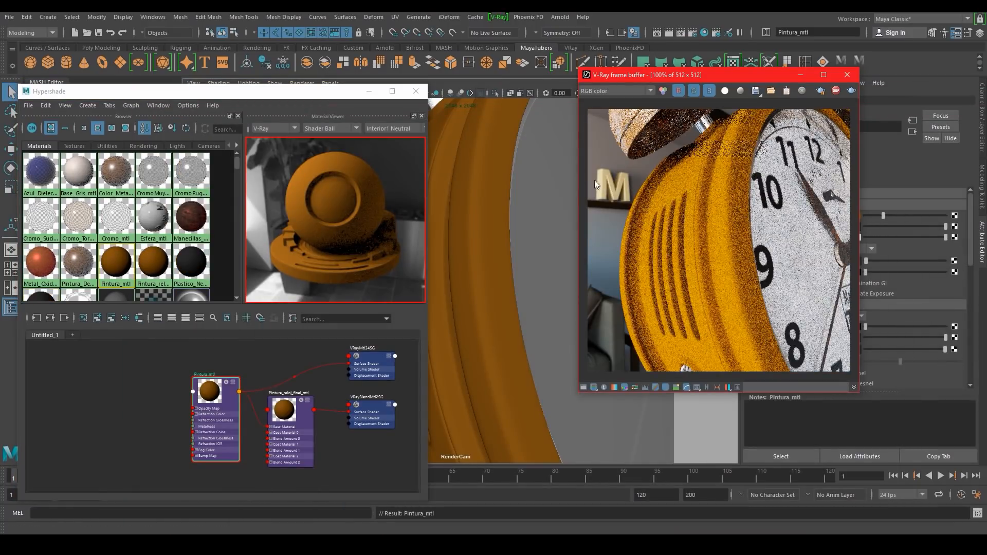
Widen the V-Ray frame buffer and turn on Isolate Selected shading debug
drag(574, 188, 478, 187)
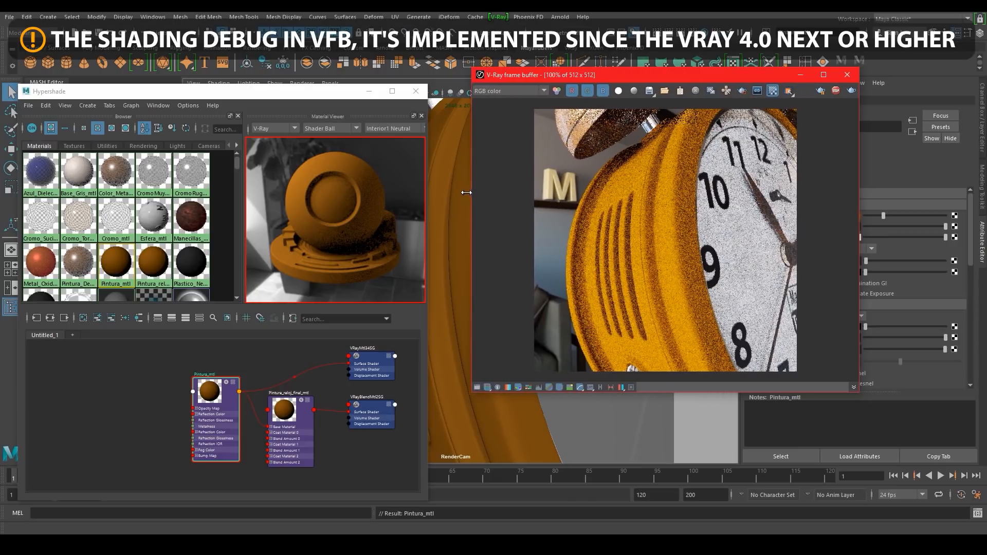
click(795, 93)
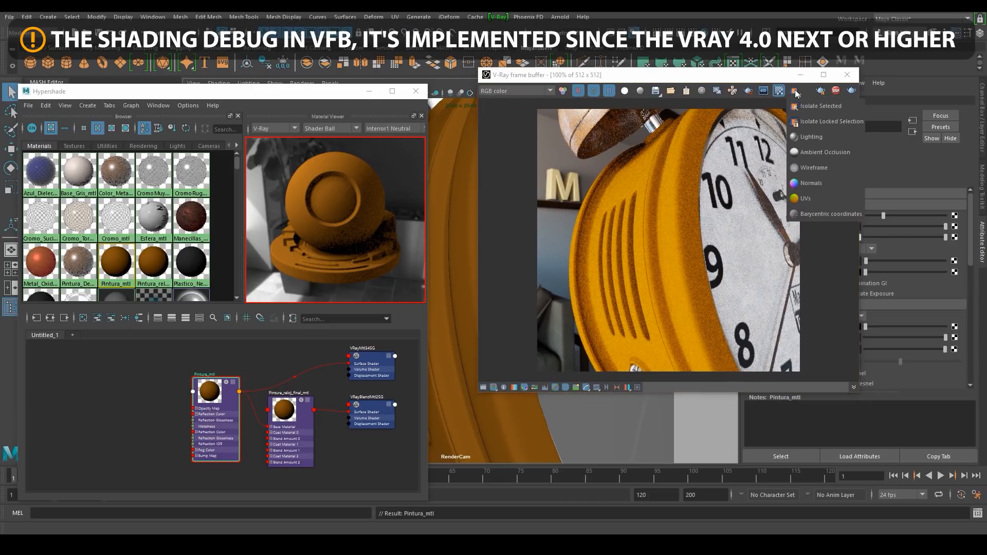
click(804, 106)
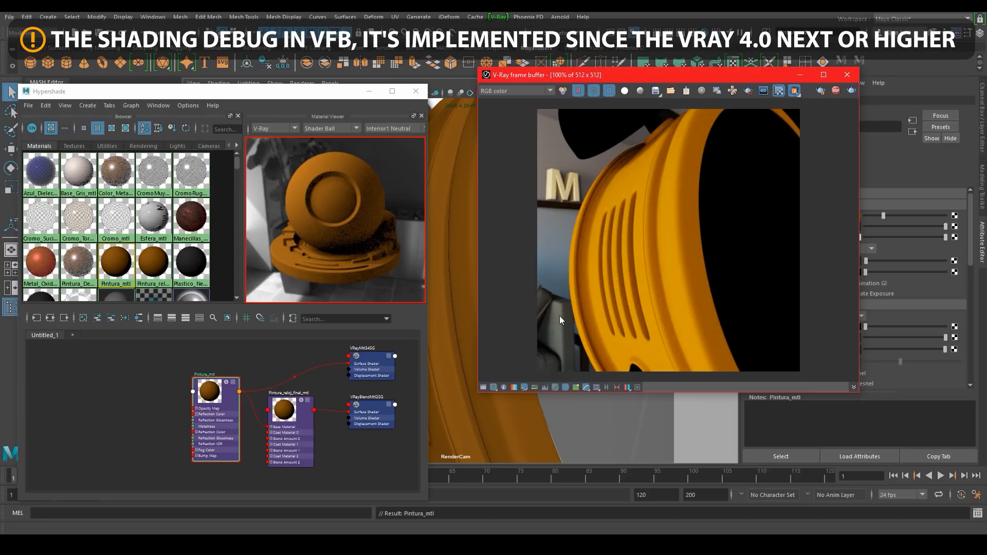
Narrow the V-Ray frame buffer and arrange it beside Hypershade so the material attributes are uncovered
drag(479, 373, 550, 370)
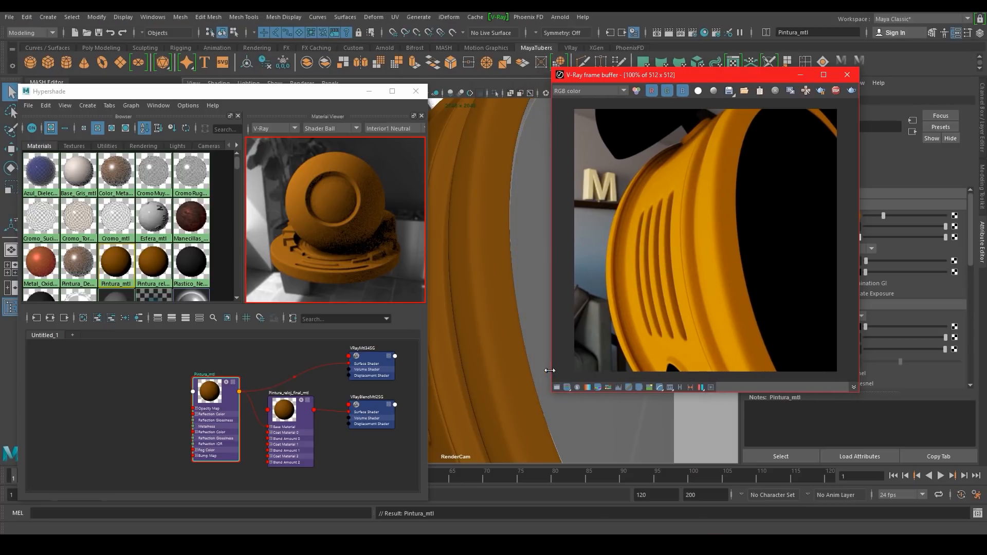
drag(657, 73, 551, 78)
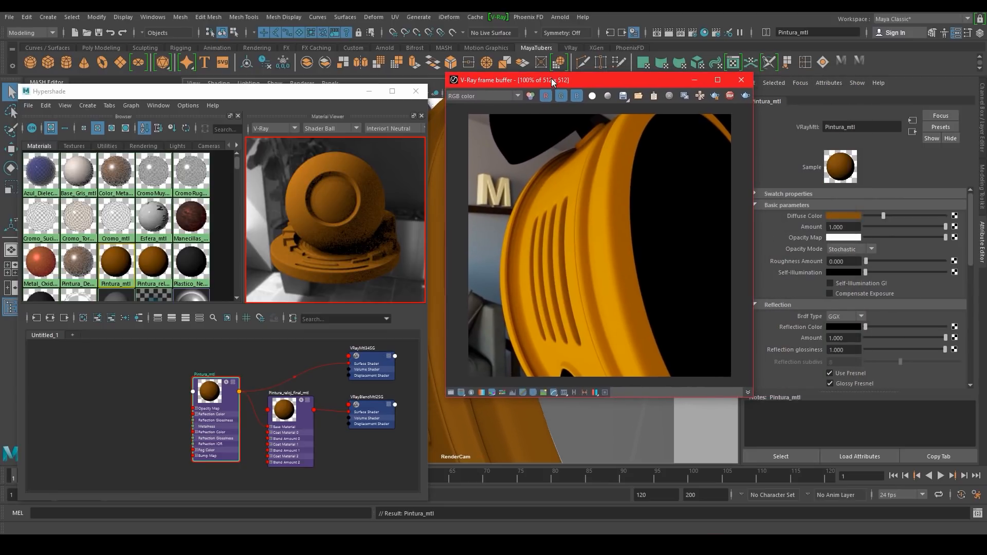
drag(307, 91, 316, 63)
drag(512, 80, 505, 60)
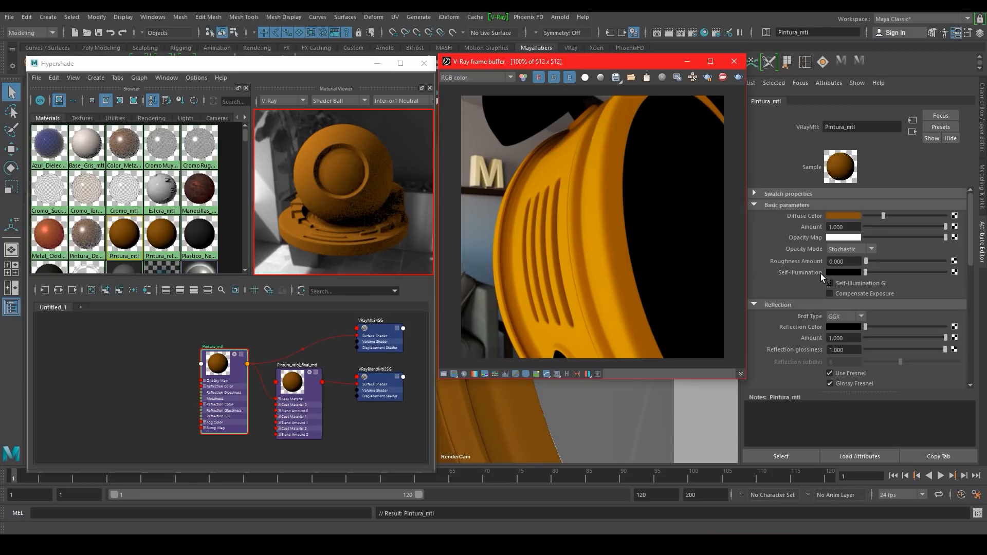
Set Pintura_mtl's reflection color to white and its reflection glossiness to 0.6
scroll(826, 274, down, 2)
drag(866, 296, 956, 298)
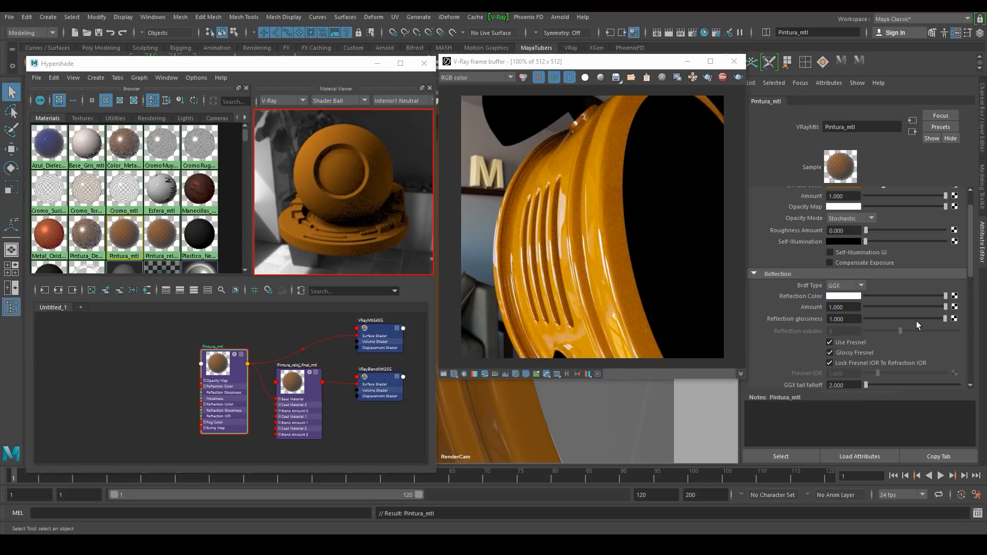
drag(934, 318, 911, 320)
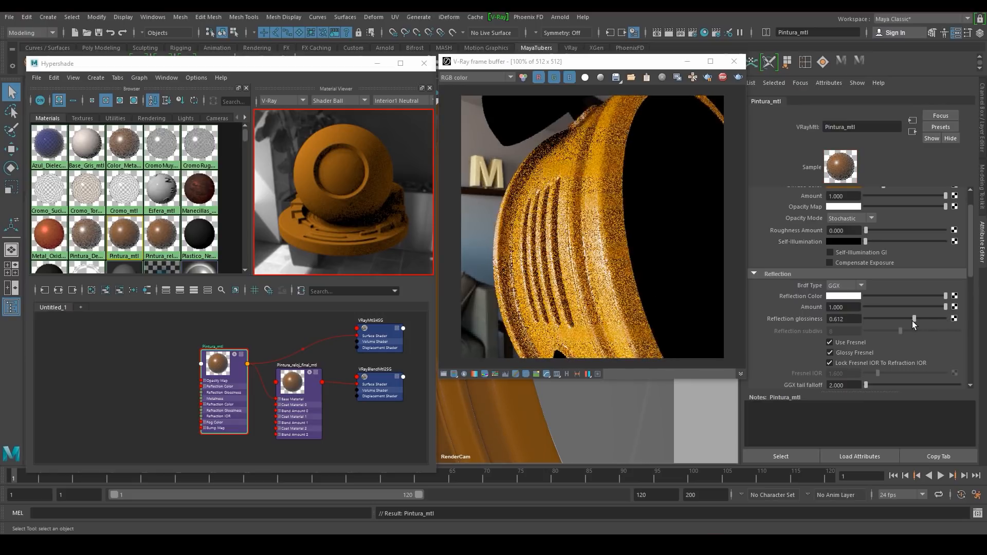
drag(844, 320, 836, 319)
text(0)
key(Return)
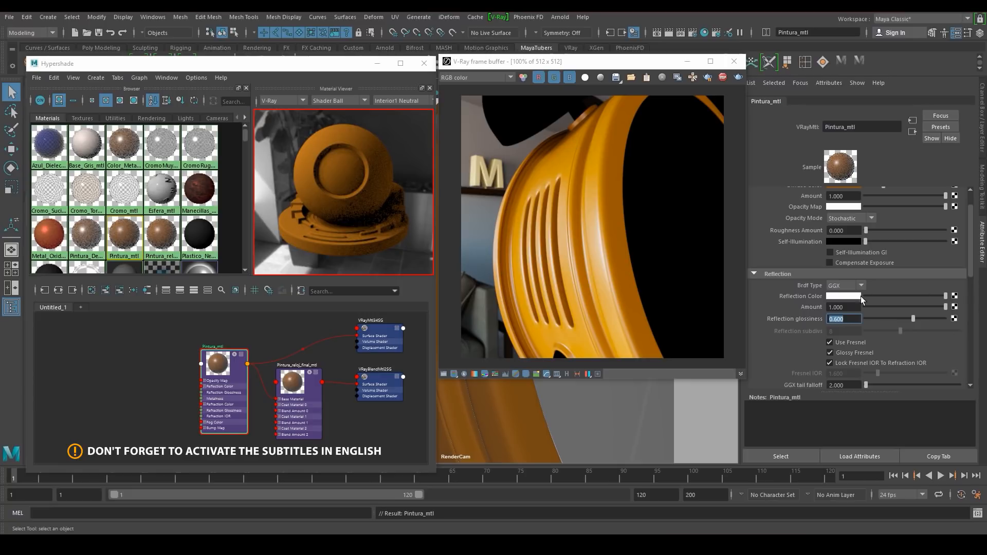
Create a File texture node in the casing material's graph
scroll(864, 314, up, 2)
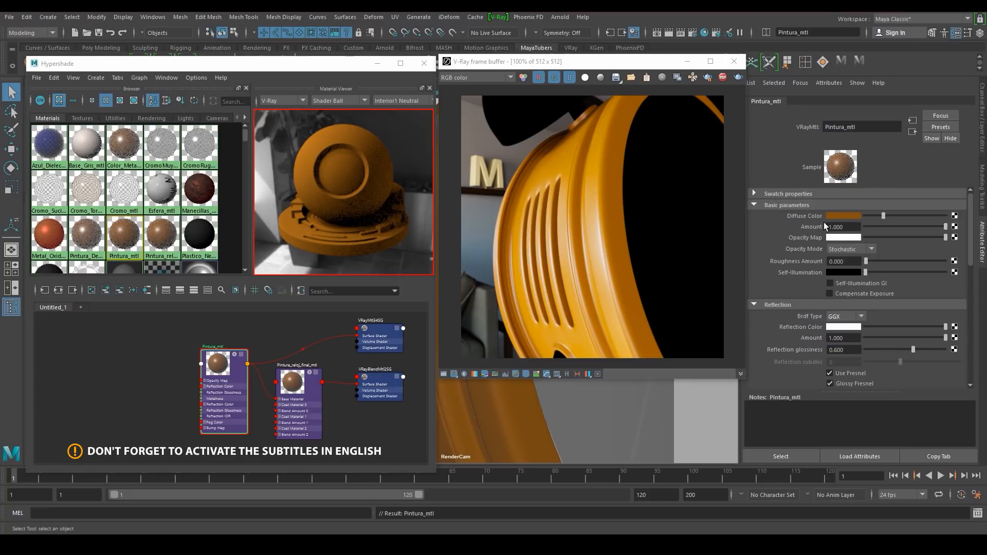
click(142, 354)
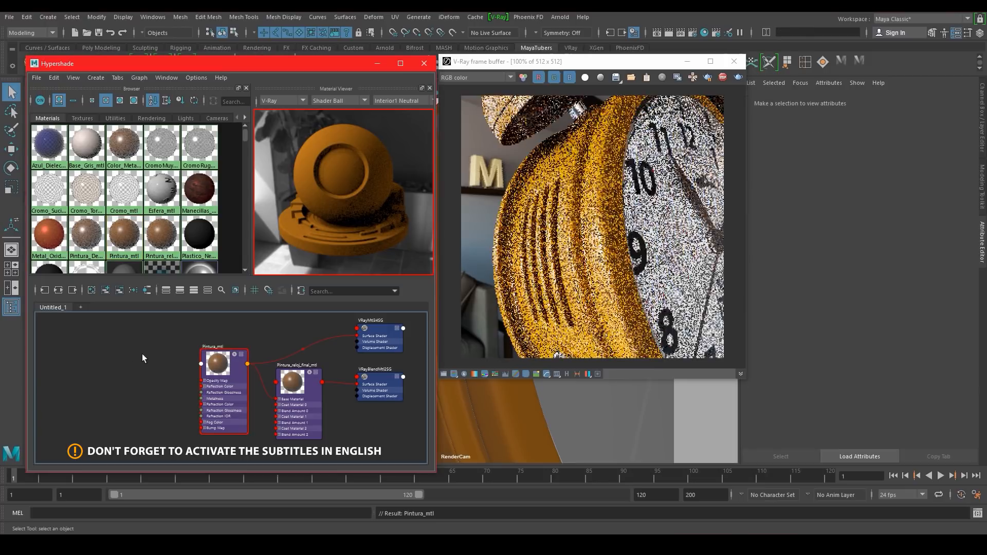
text(file)
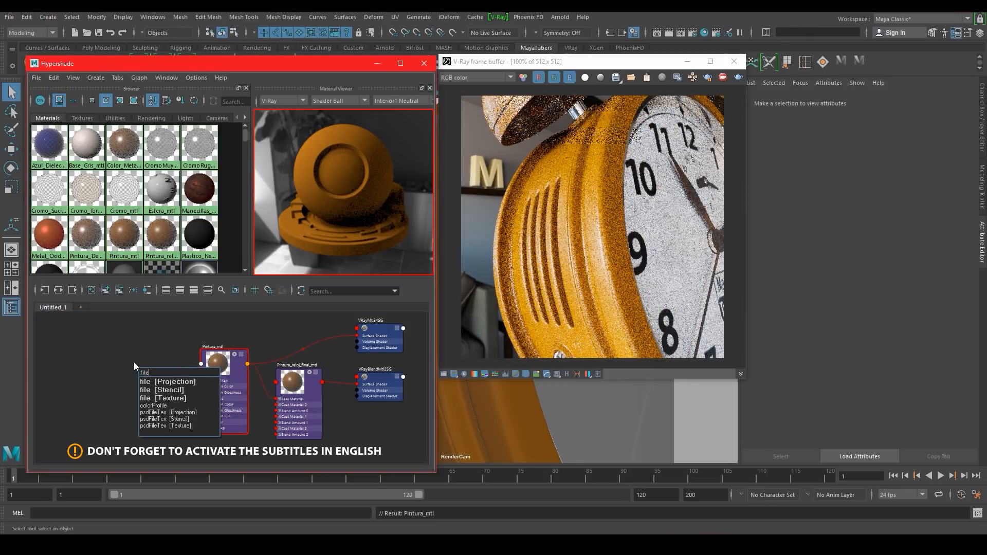
key(Down)
key(Down)
key(Return)
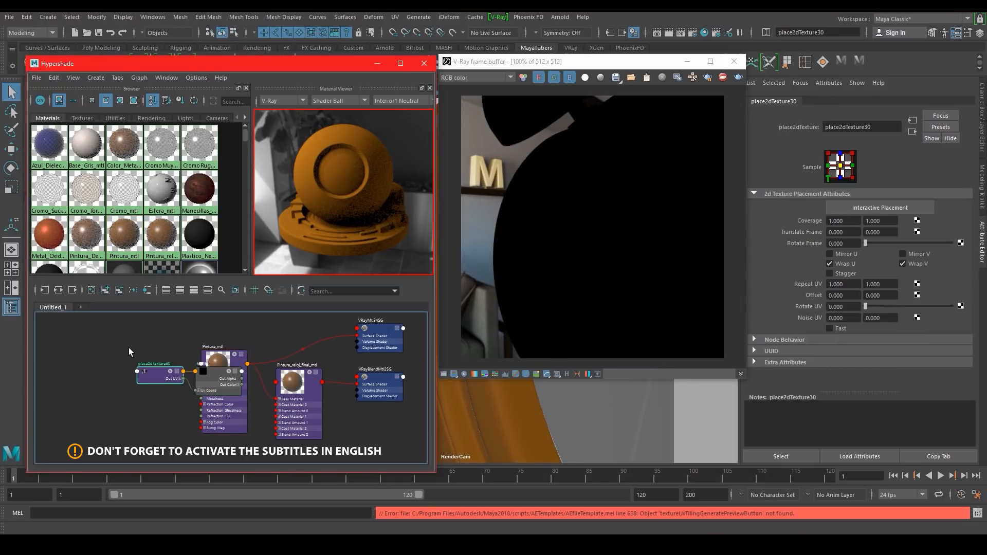
Remove the new file texture's 2D placement node and load Mask-Desgaste-MY-019.jpg as the texture's image
click(128, 348)
drag(225, 373, 123, 368)
click(957, 241)
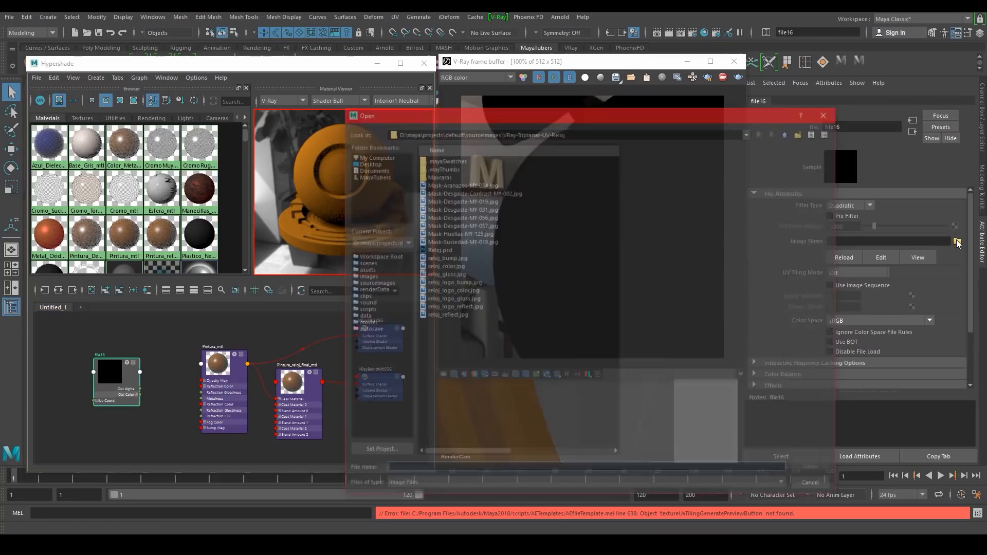
click(490, 200)
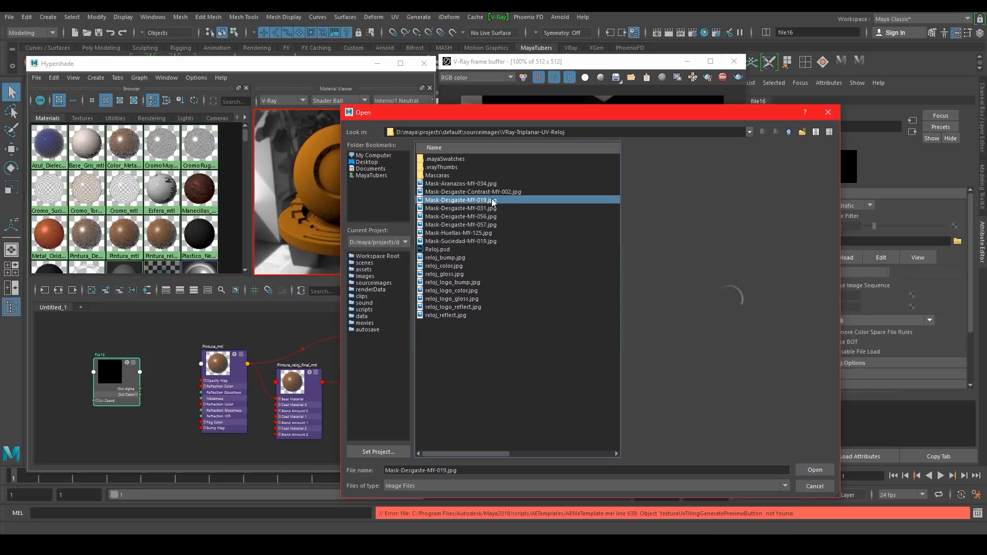
click(815, 470)
Connect the wear mask file texture directly to Pintura_mtl's diffuse color
drag(105, 371, 140, 365)
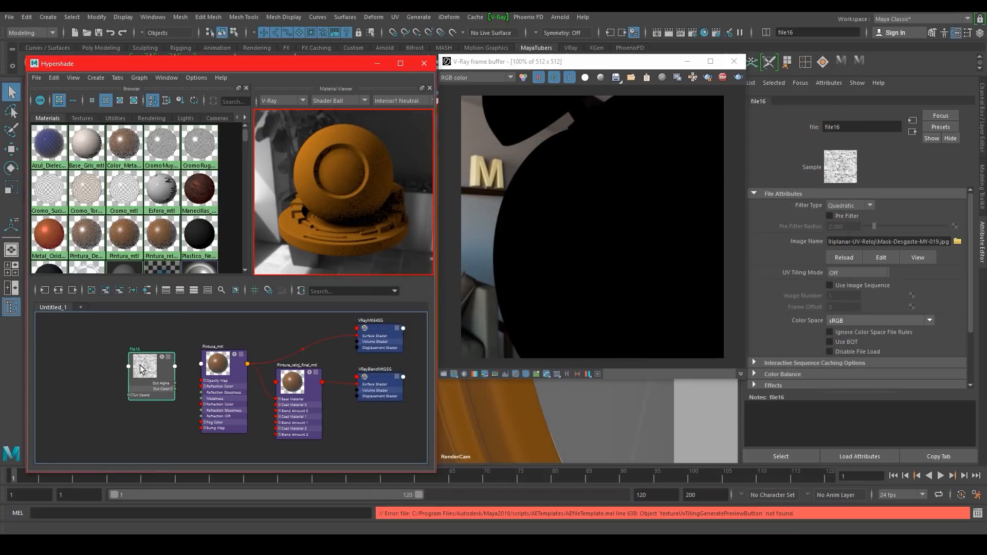
drag(218, 366, 204, 360)
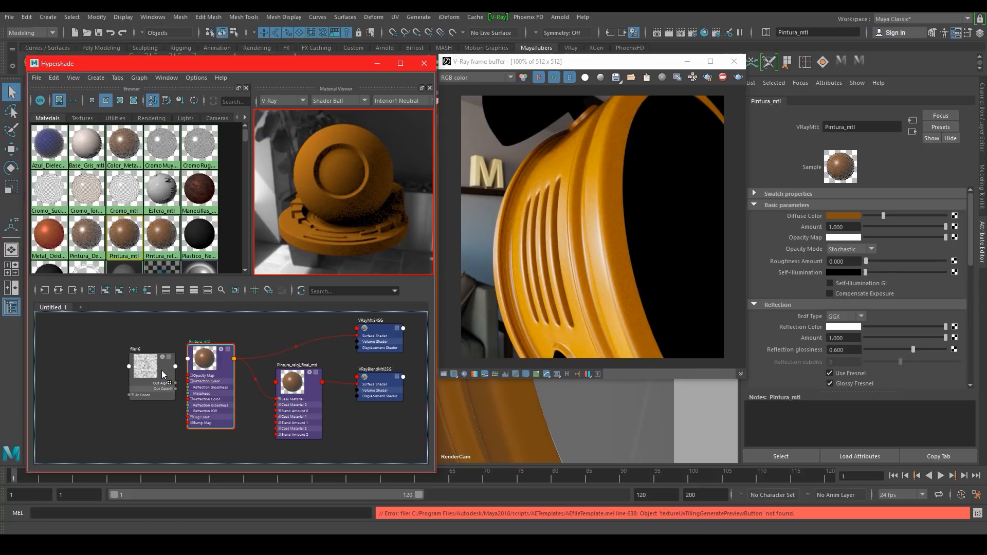
middle_drag(723, 274, 810, 218)
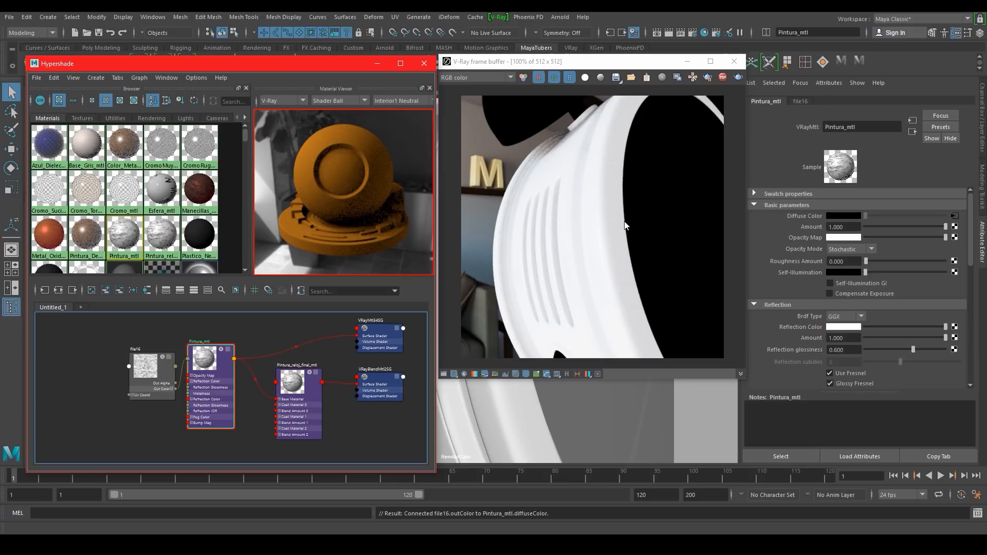
Create a VRayTriplanar node and place it between the mask file texture and Pintura_mtl
drag(134, 369, 83, 363)
drag(207, 358, 222, 362)
click(170, 401)
key(Tab)
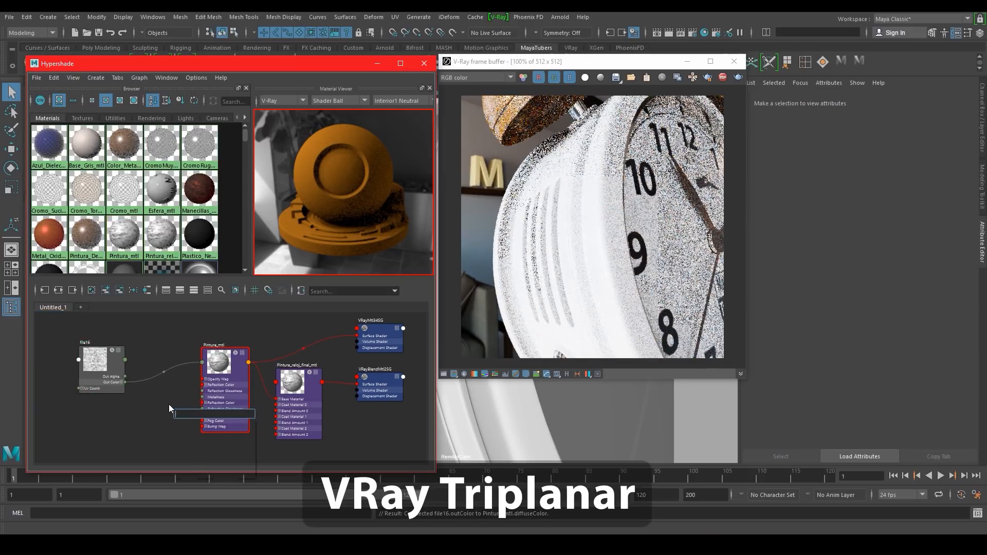
text(vraytri)
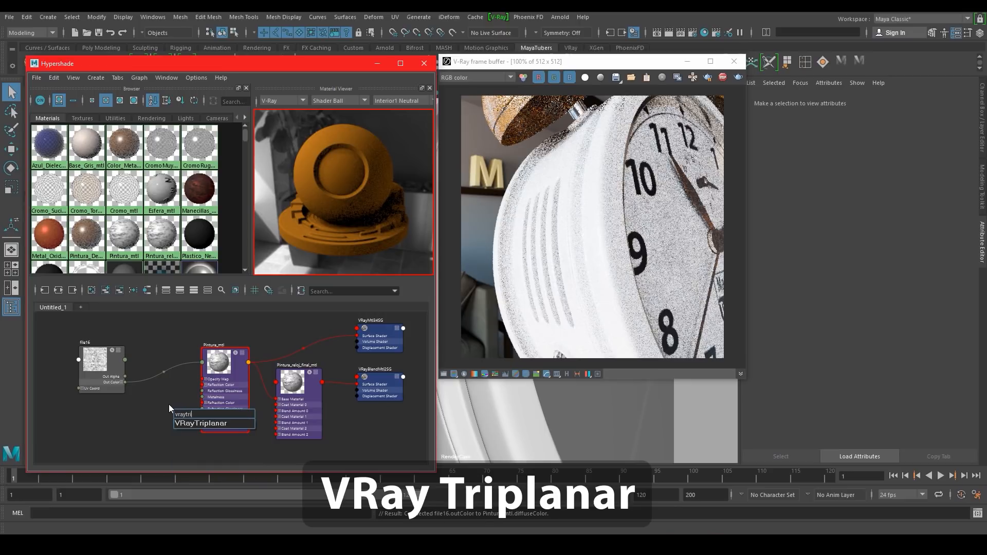
key(Down)
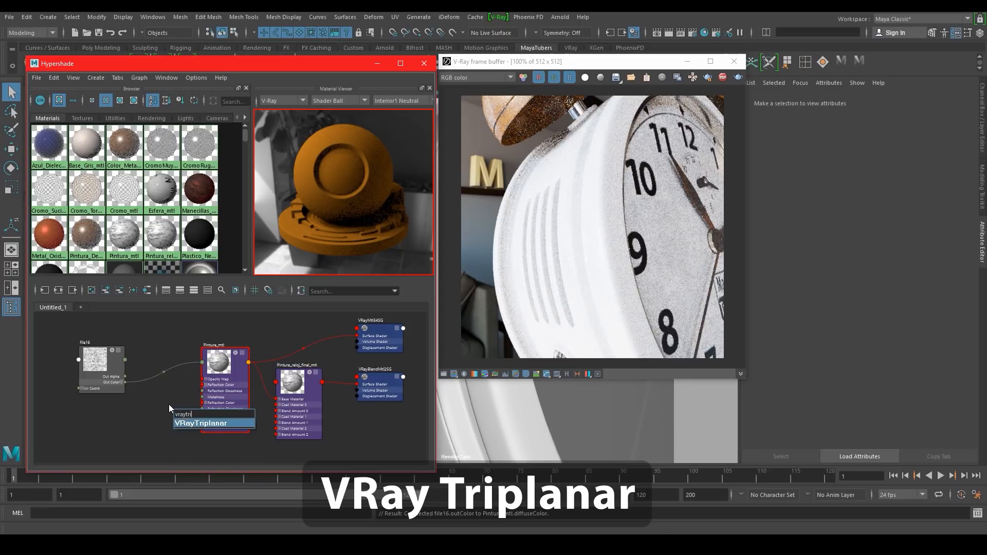
key(Return)
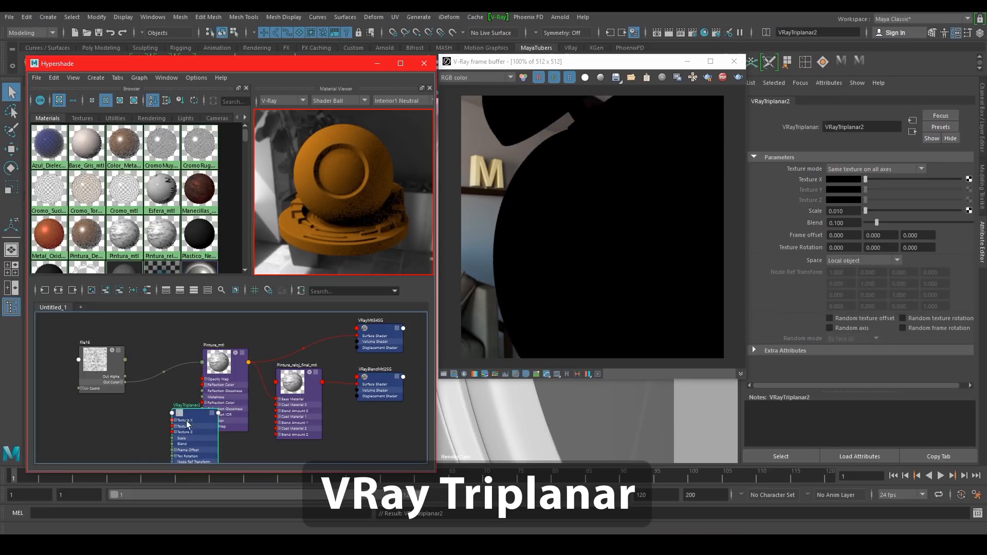
drag(190, 412, 159, 362)
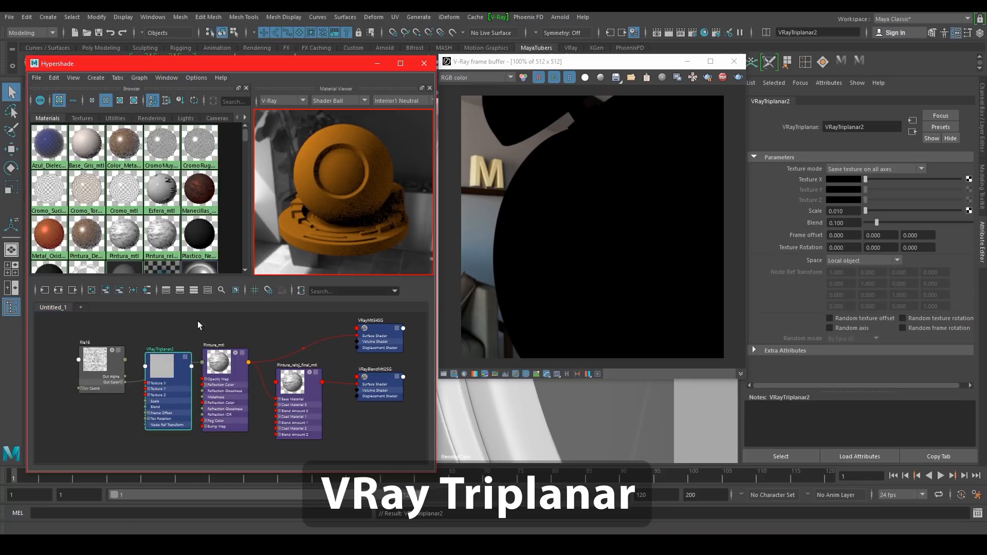
Connect the mask's Out Color to the triplanar node's Texture X and the triplanar node to Pintura_mtl's diffuse color
scroll(123, 368, up, 3)
alt+middle_drag(232, 398, 254, 401)
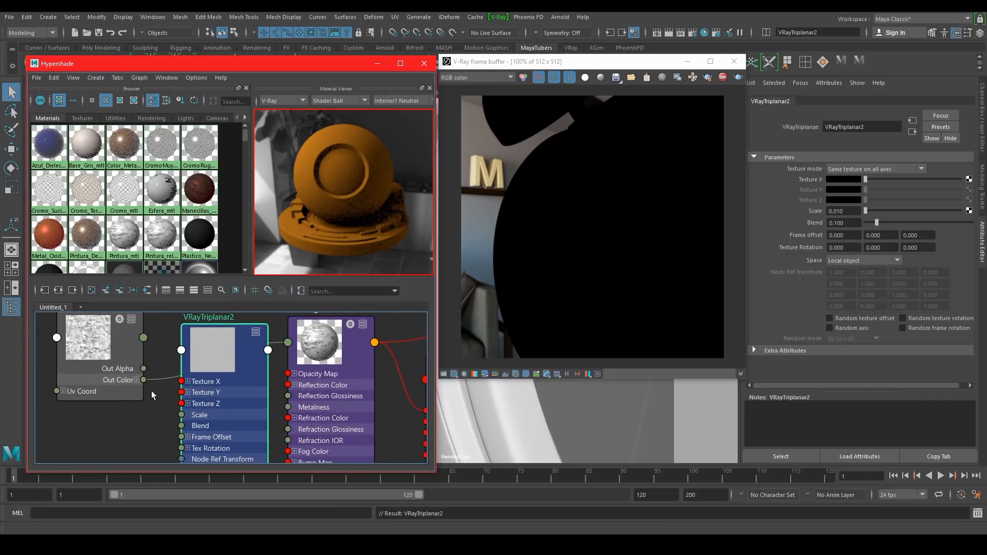
drag(144, 381, 182, 382)
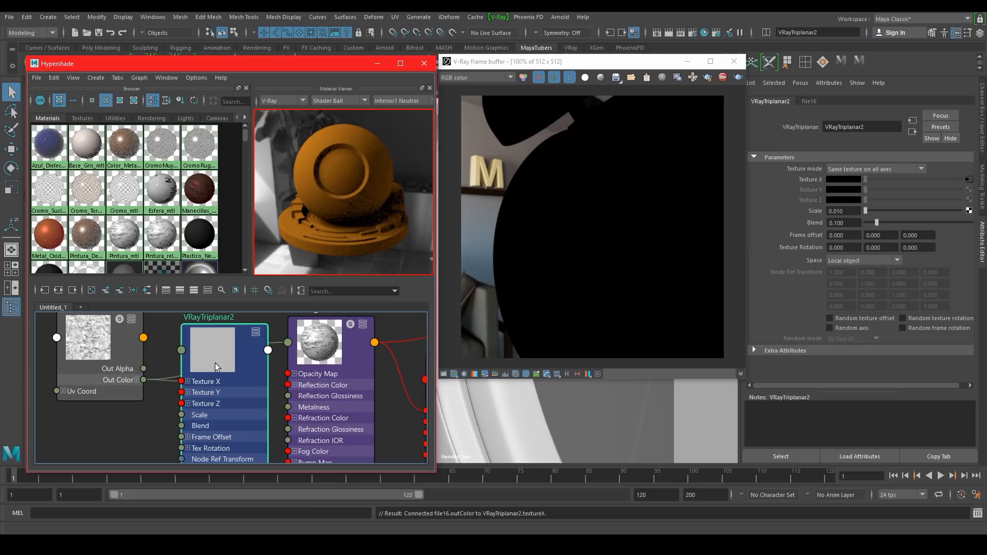
click(327, 353)
middle_drag(220, 344, 804, 215)
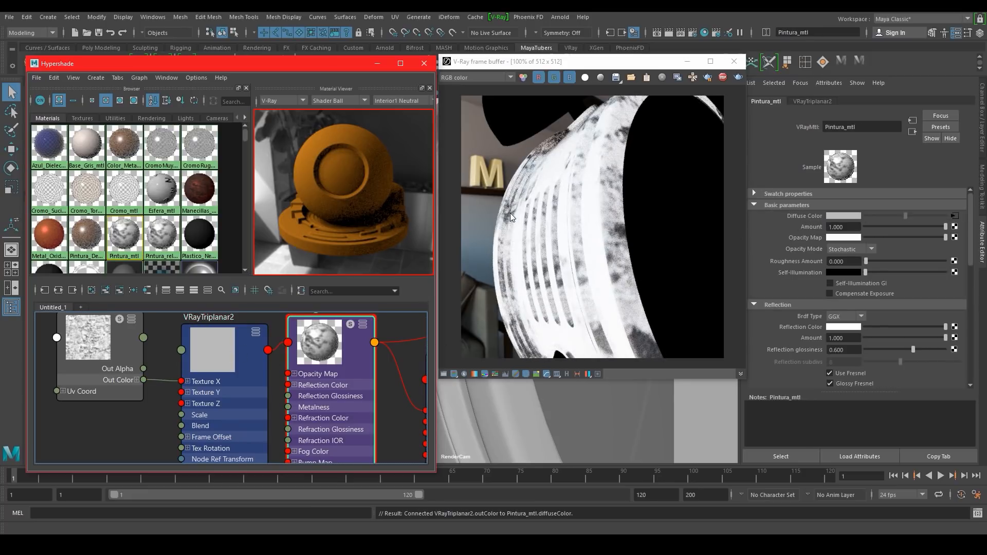
Set the triplanar node's scale to 0.2 and enable random frame rotation
click(219, 341)
click(843, 211)
text(0.01)
drag(866, 210, 805, 211)
text(0.)
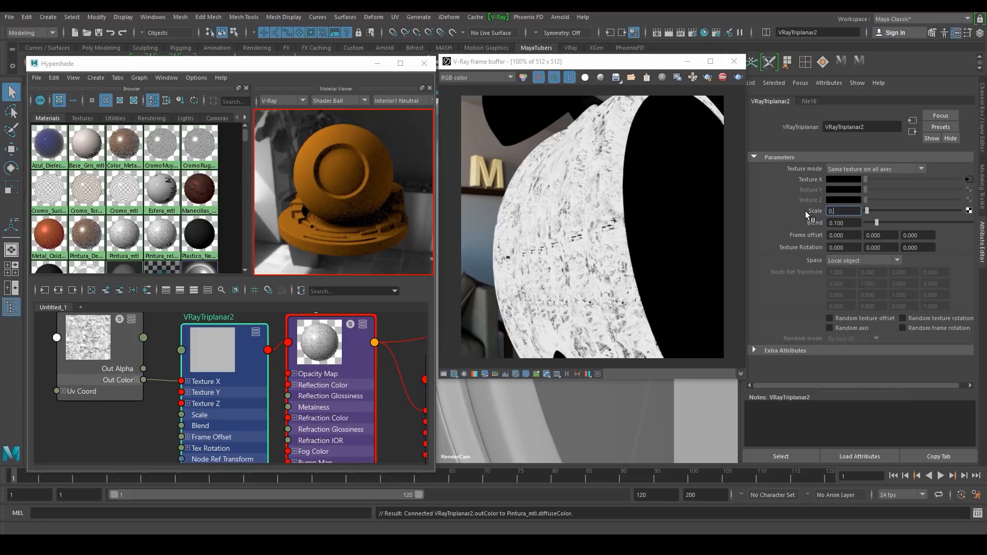
text(2)
key(Return)
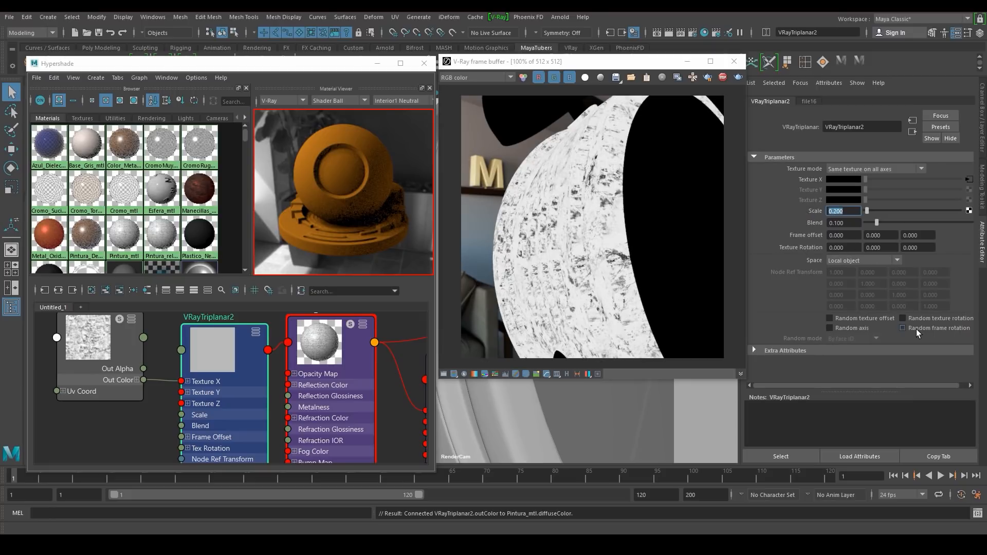
click(916, 329)
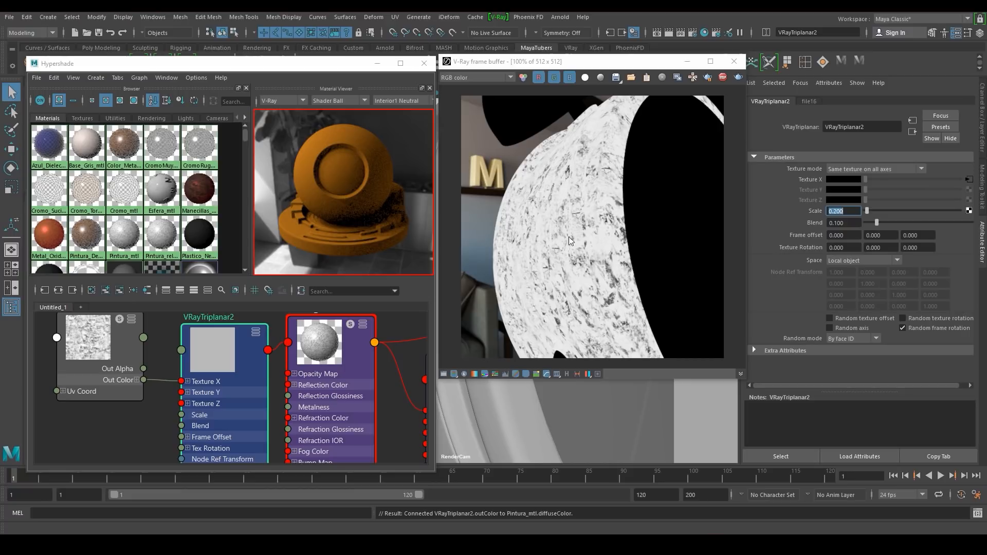
click(319, 339)
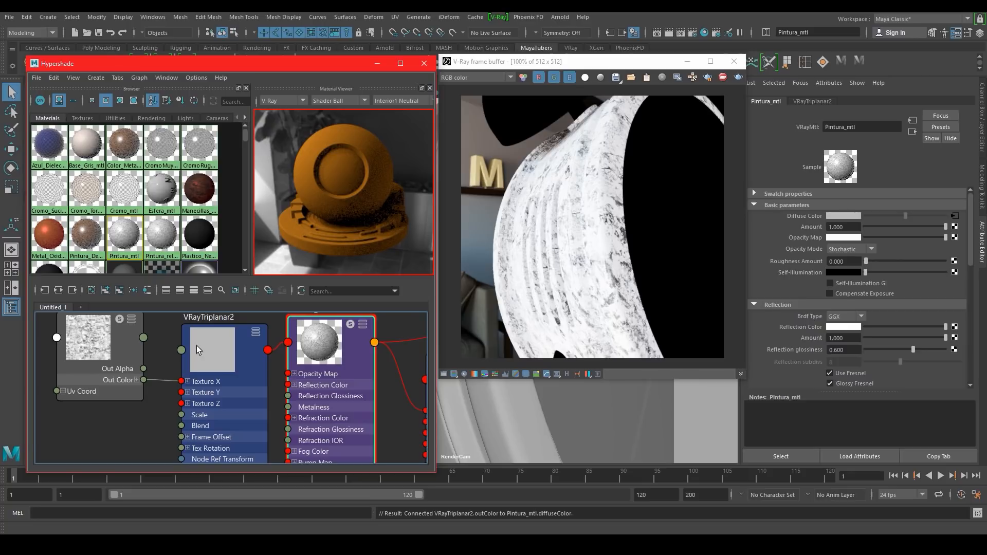
Create a VRayLayeredTex node between the mask file and the triplanar node, and delete its 2D placement node
scroll(197, 345, down, 5)
click(141, 348)
drag(141, 348, 113, 348)
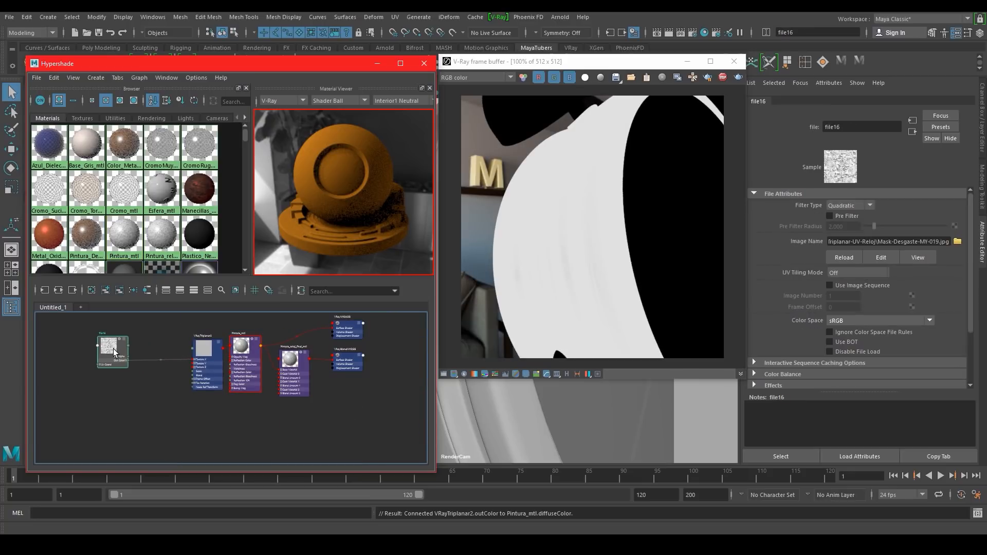
click(157, 377)
key(Tab)
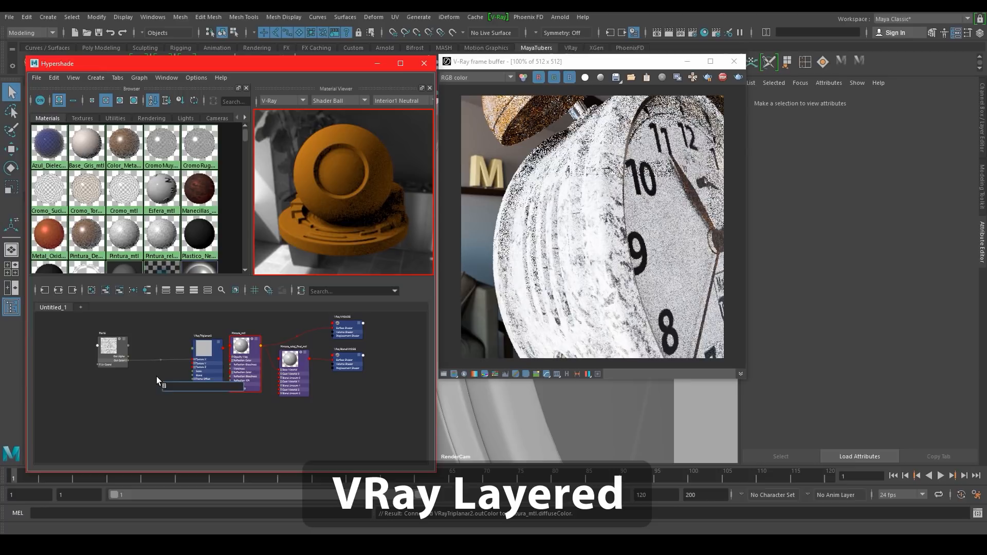
text(VRayLayered)
key(Down)
key(Return)
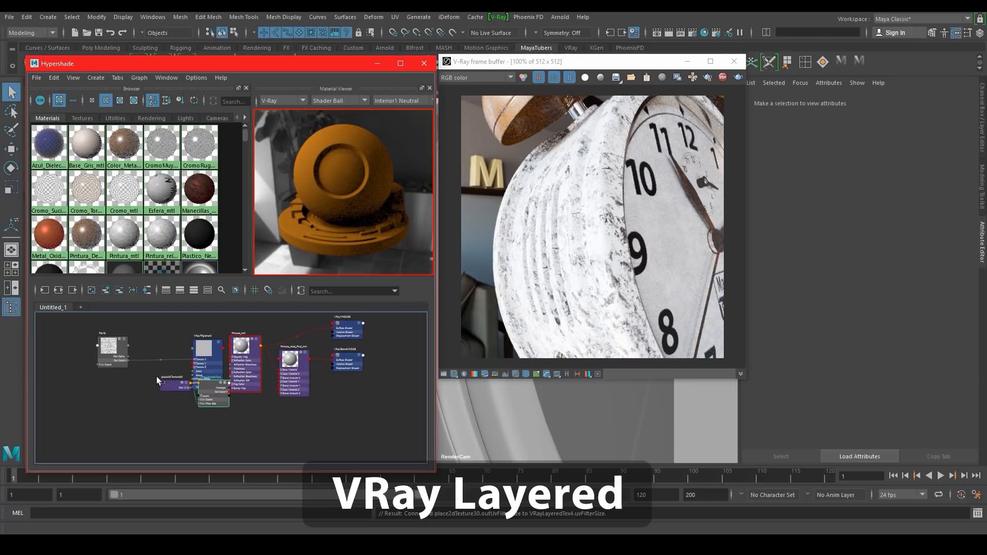
drag(165, 397, 163, 354)
key(Delete)
Add a first layer to the layered texture and connect the texture to the triplanar node's Texture X
alt+right_drag(134, 377, 230, 412)
alt+middle_drag(194, 397, 206, 417)
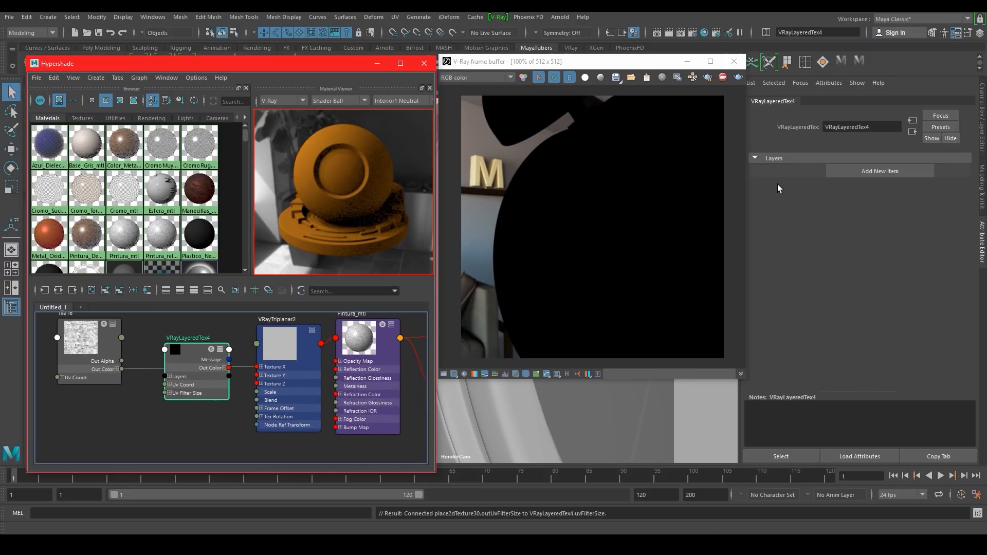
click(893, 172)
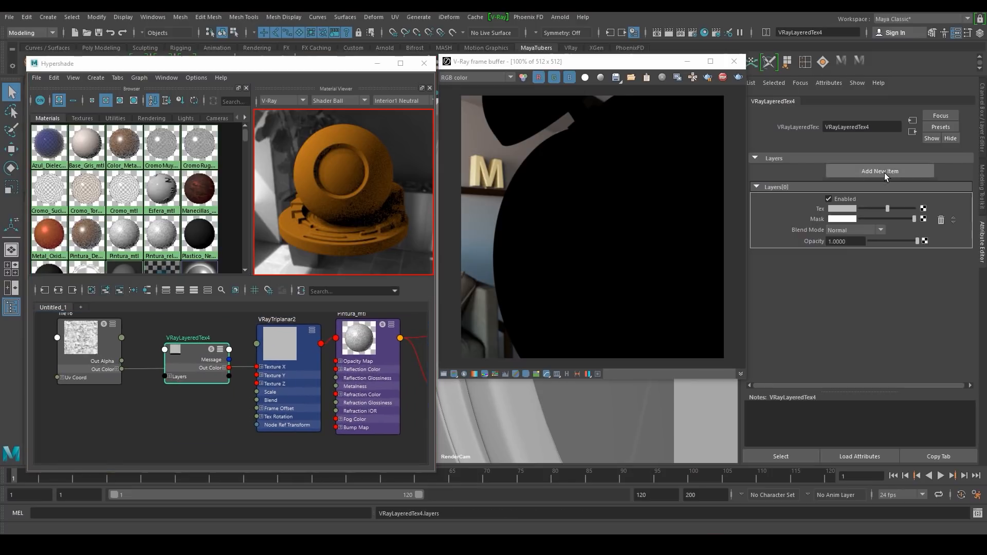
click(259, 343)
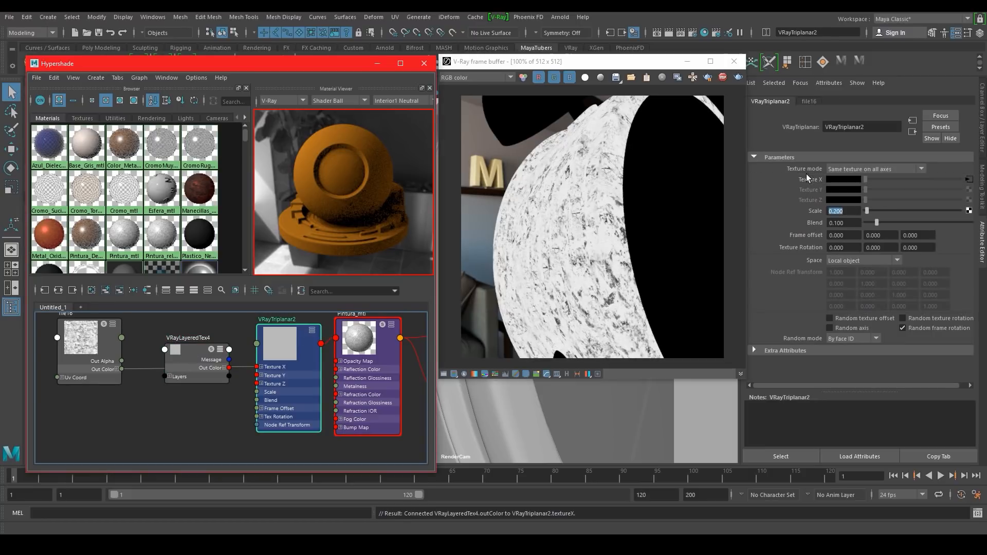
Set the layered texture's first layer color to the orange paint color
click(177, 351)
click(855, 209)
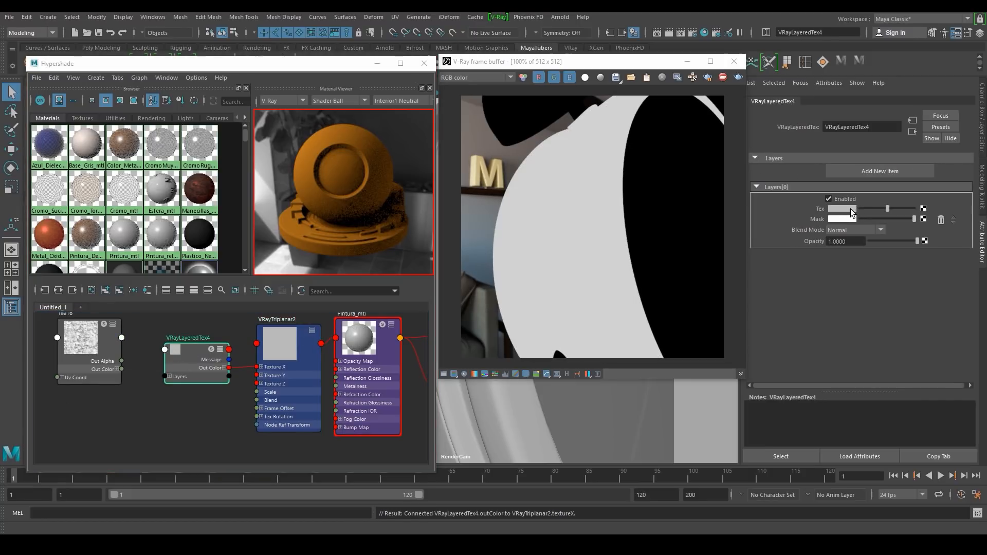
click(784, 202)
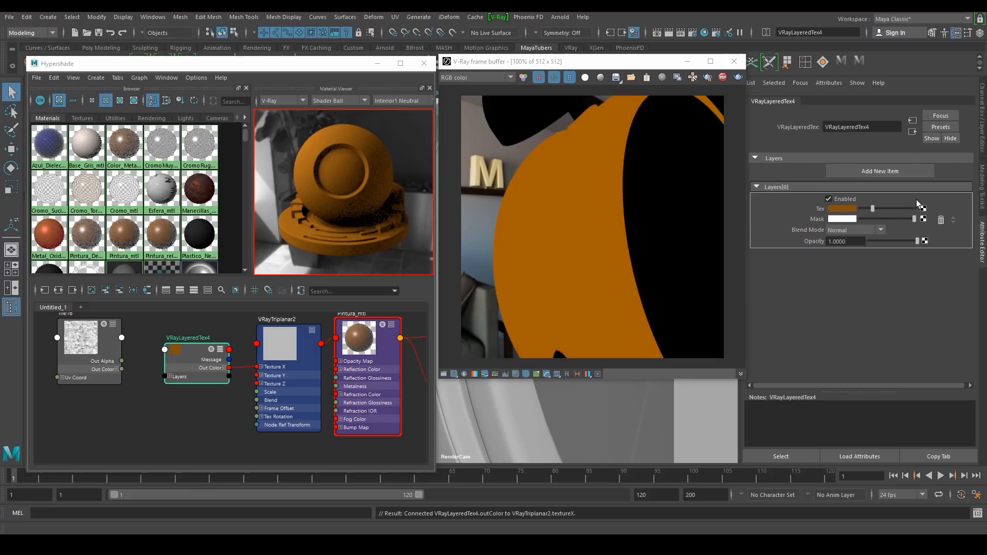
Add a second layer to the layered texture and connect the wear mask file to that layer's Tex
click(889, 171)
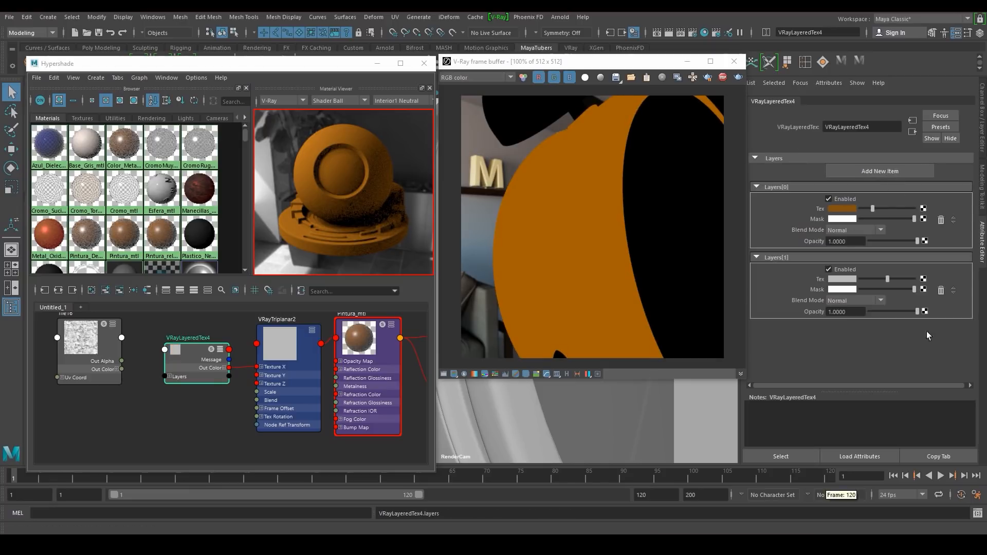
click(284, 338)
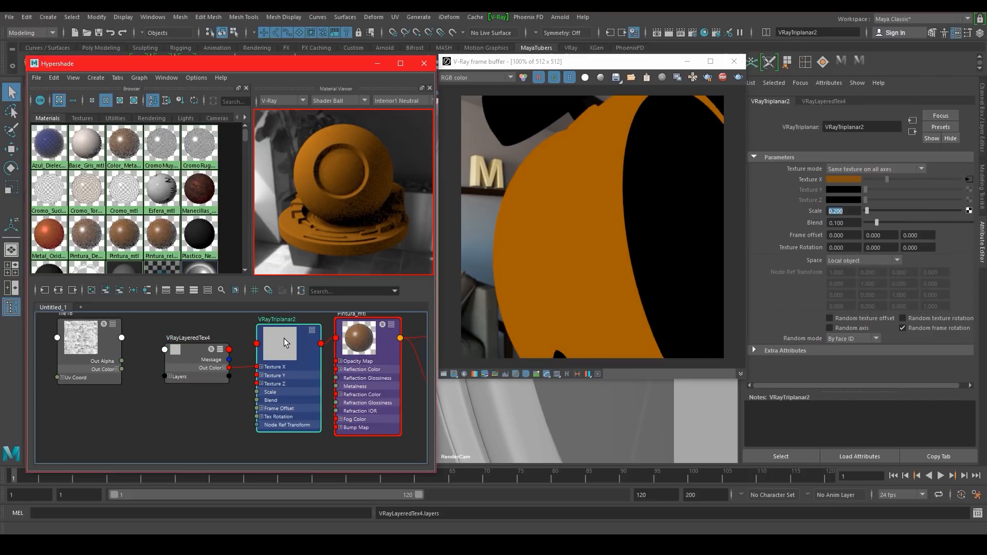
click(344, 337)
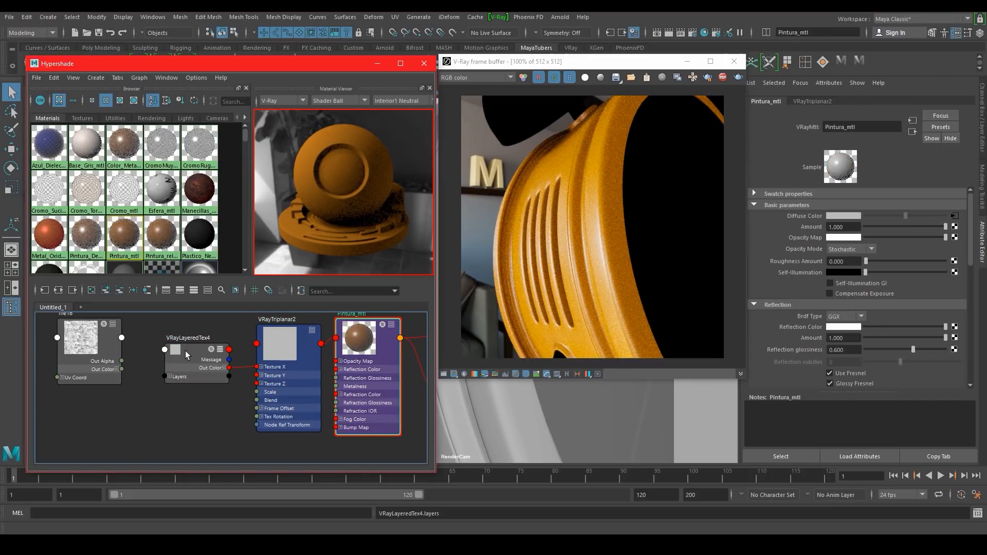
click(185, 351)
middle_drag(100, 341, 806, 283)
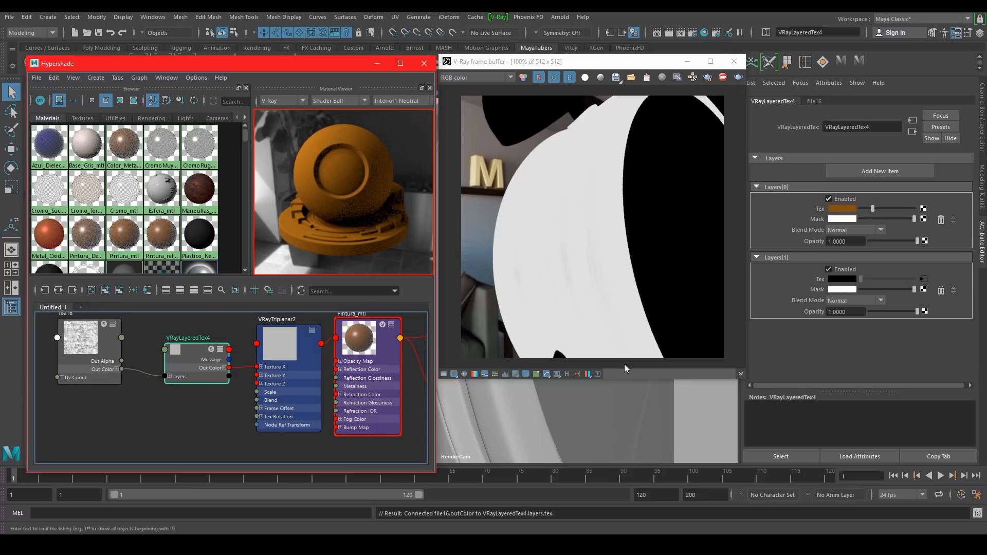
click(341, 320)
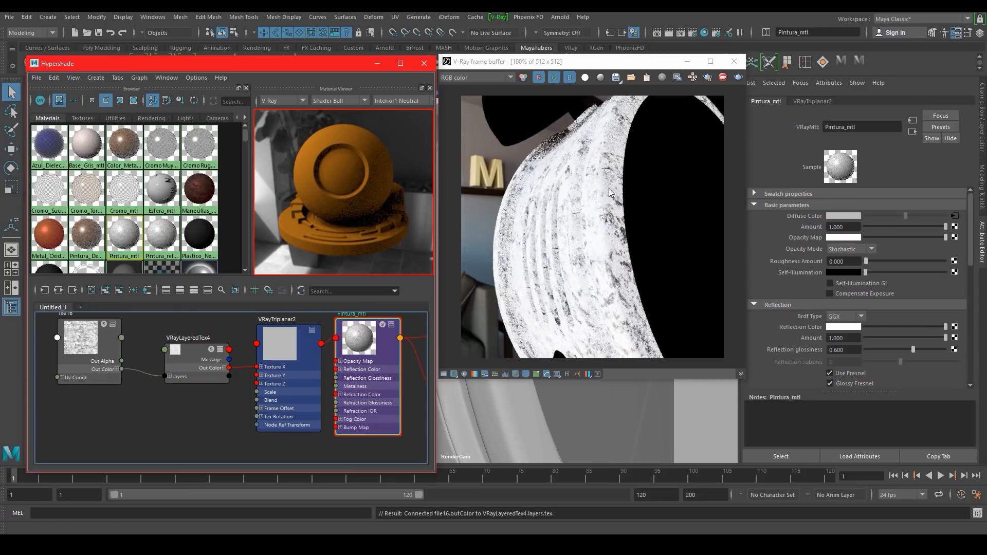
Set the second layer's blend mode to Multiply and inspect the worn paint closely on the rendered casing
click(211, 360)
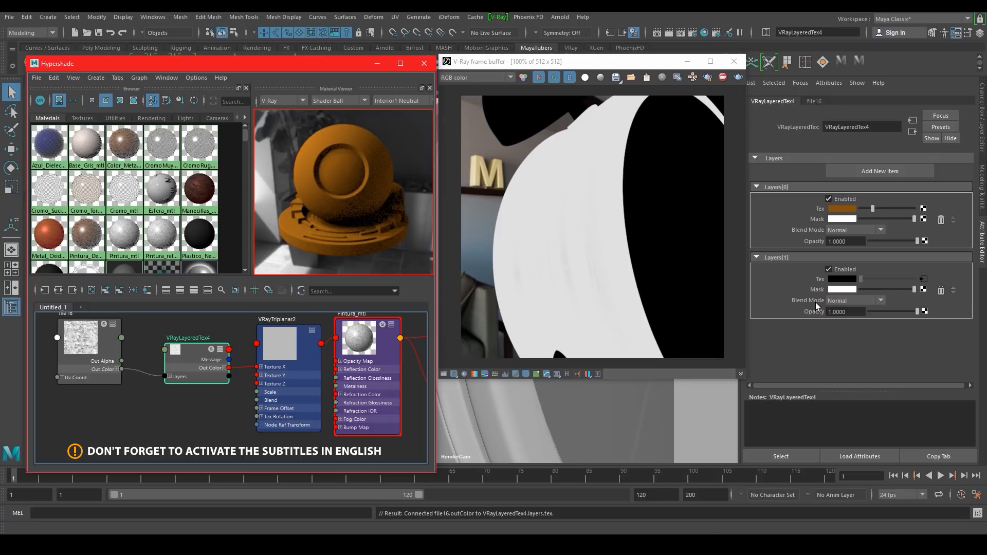
click(847, 299)
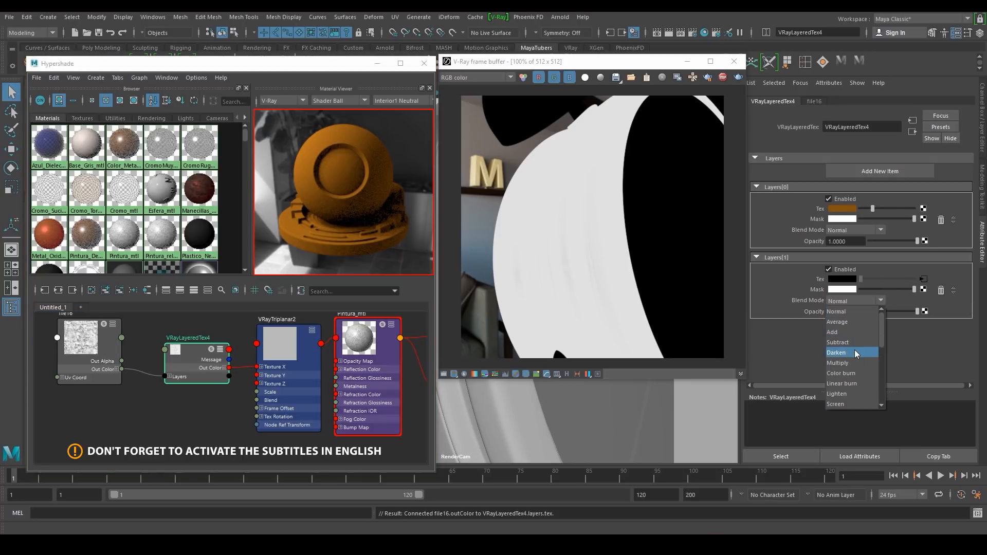
click(861, 362)
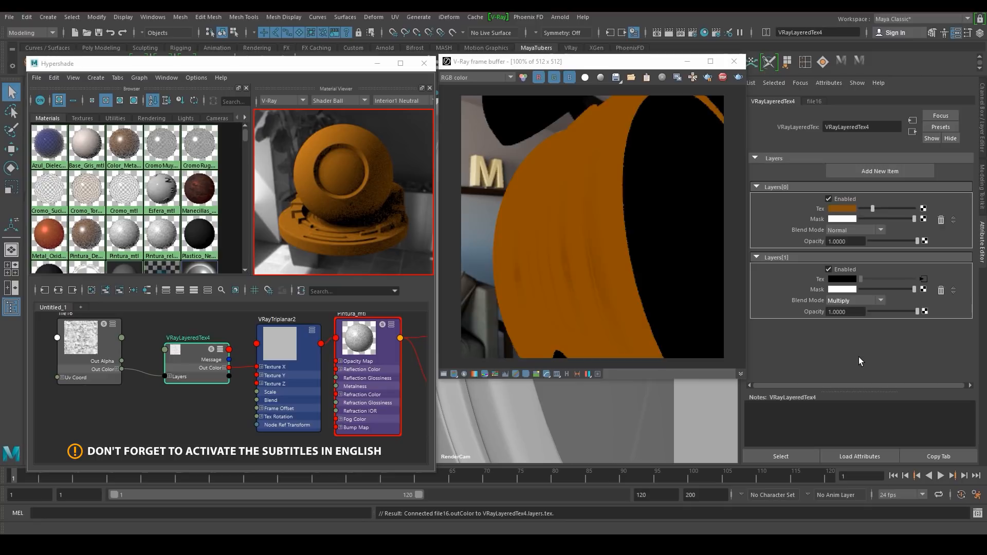
click(295, 341)
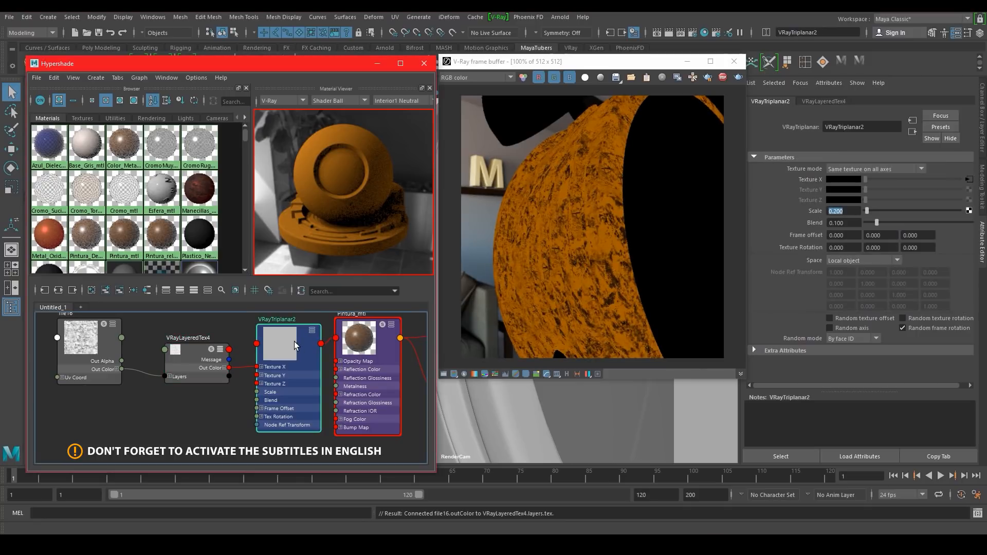
click(359, 341)
scroll(590, 222, up, 2)
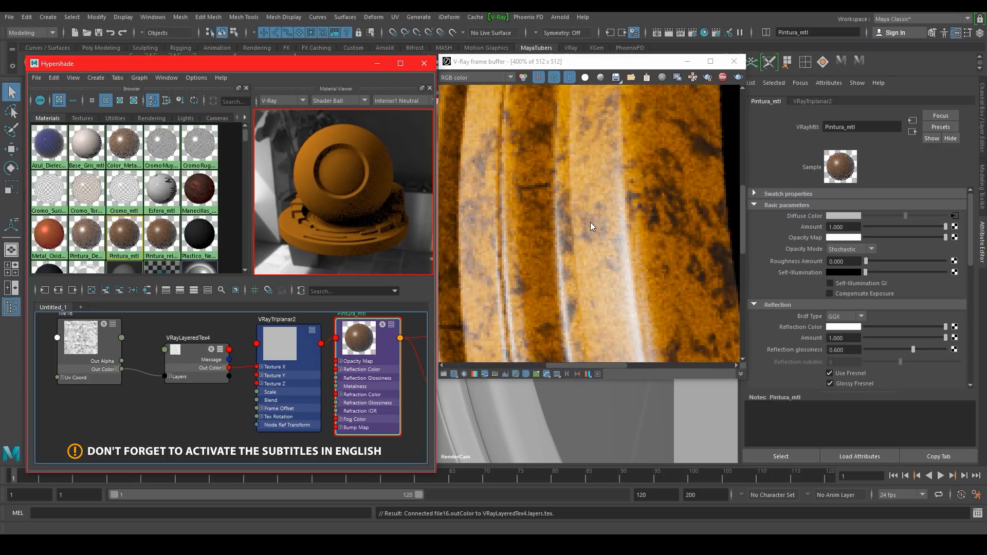
Lower the opacity of the layered texture's second, Multiply layer to make the dark wear on the paint subtler
scroll(590, 222, down, 1)
scroll(604, 220, down, 1)
scroll(605, 209, up, 1)
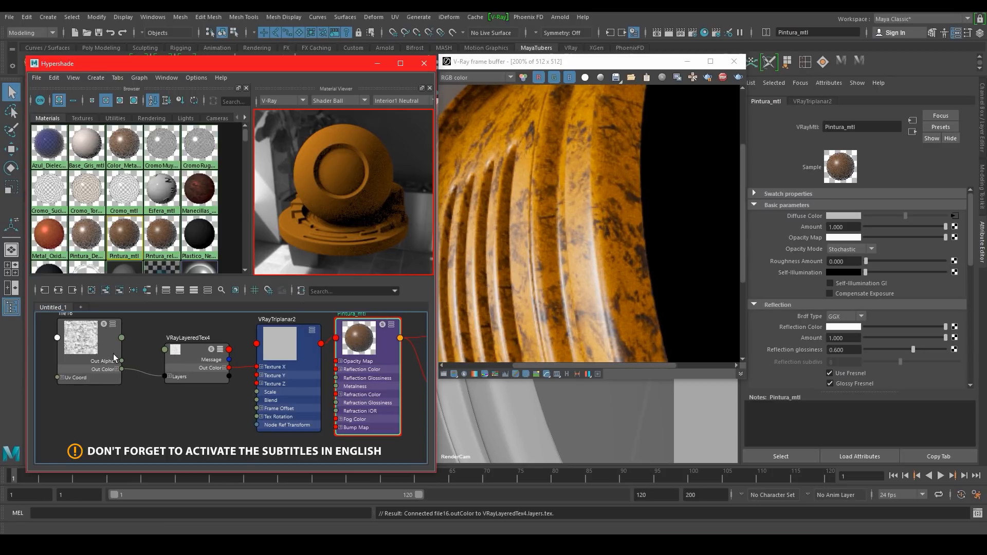
click(184, 353)
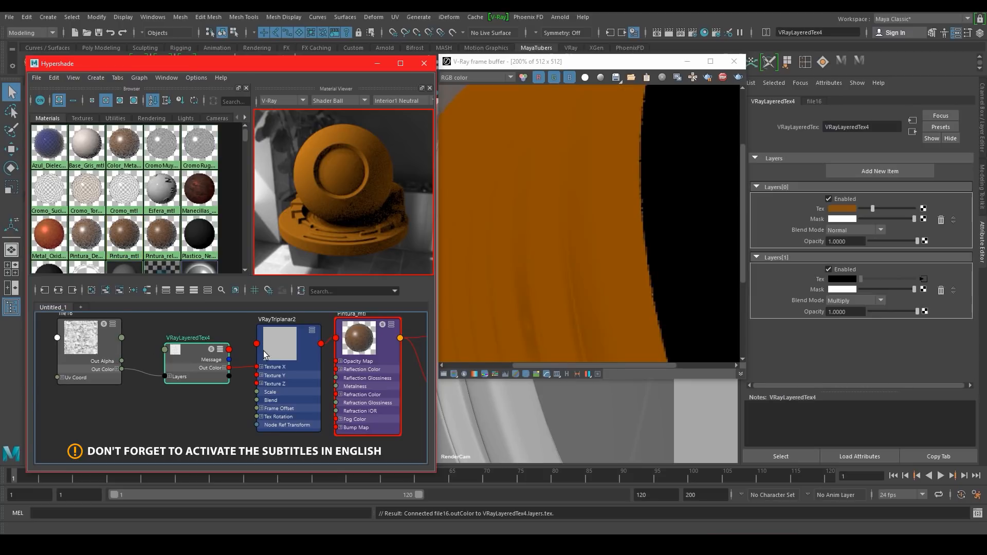
drag(911, 309, 837, 313)
click(841, 312)
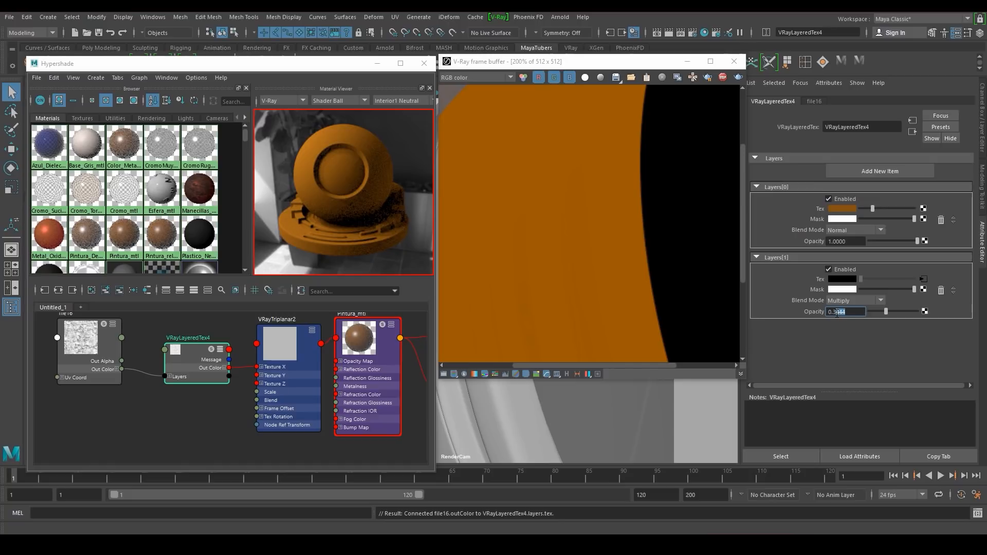
text(1)
key(Return)
Select the Pintura_mtl node and inspect the orange paint on the rendered clock casing, both close up and in full
click(271, 333)
click(392, 358)
scroll(606, 211, down, 1)
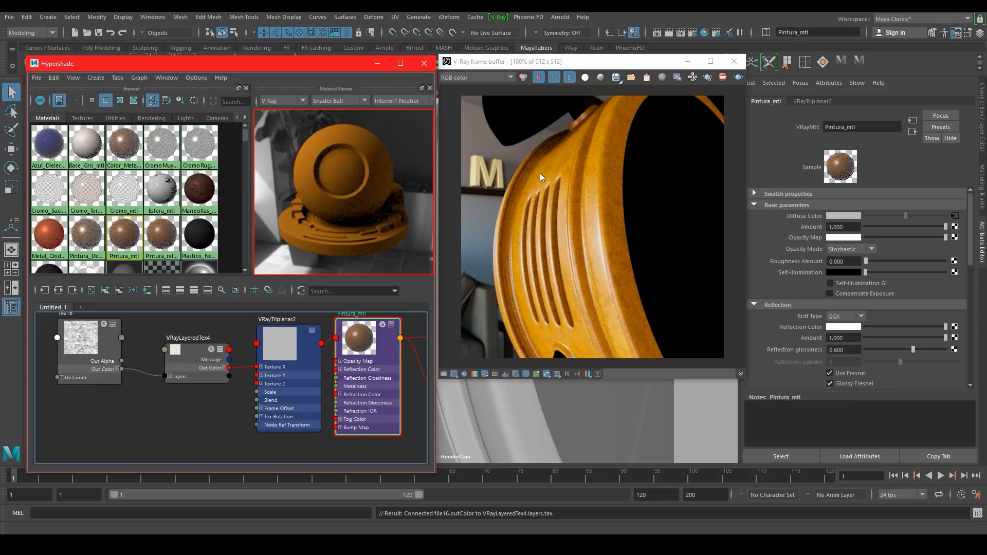
scroll(570, 167, up, 1)
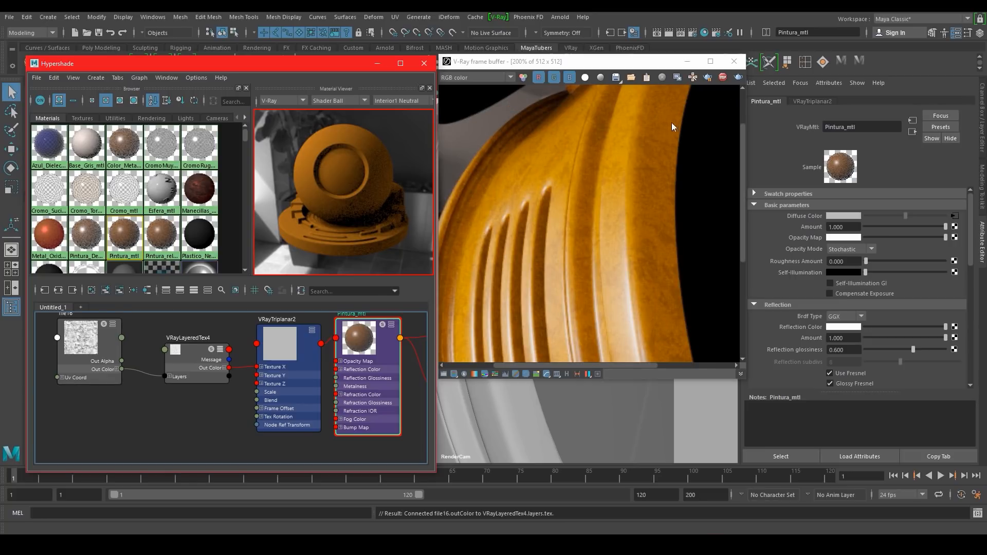
scroll(594, 190, down, 1)
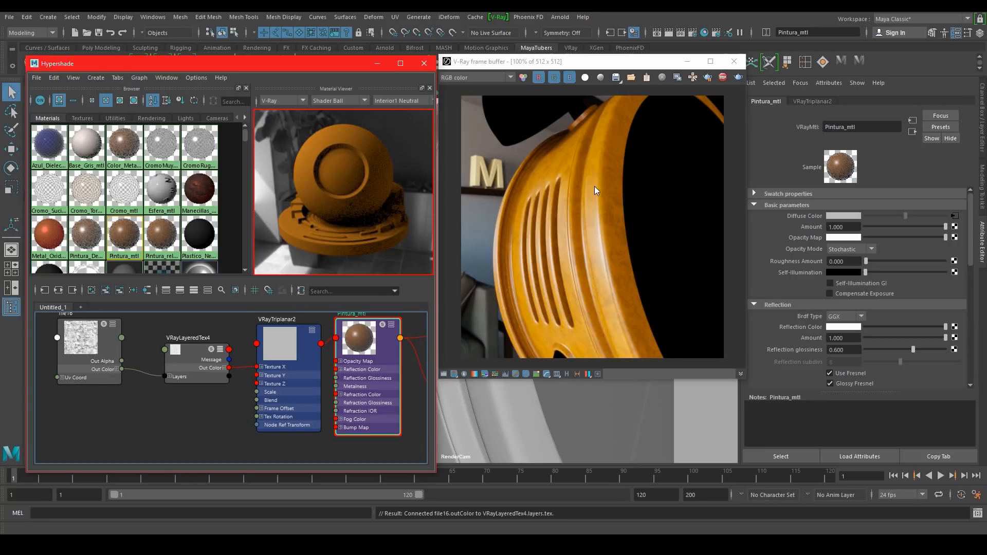
drag(364, 329, 348, 344)
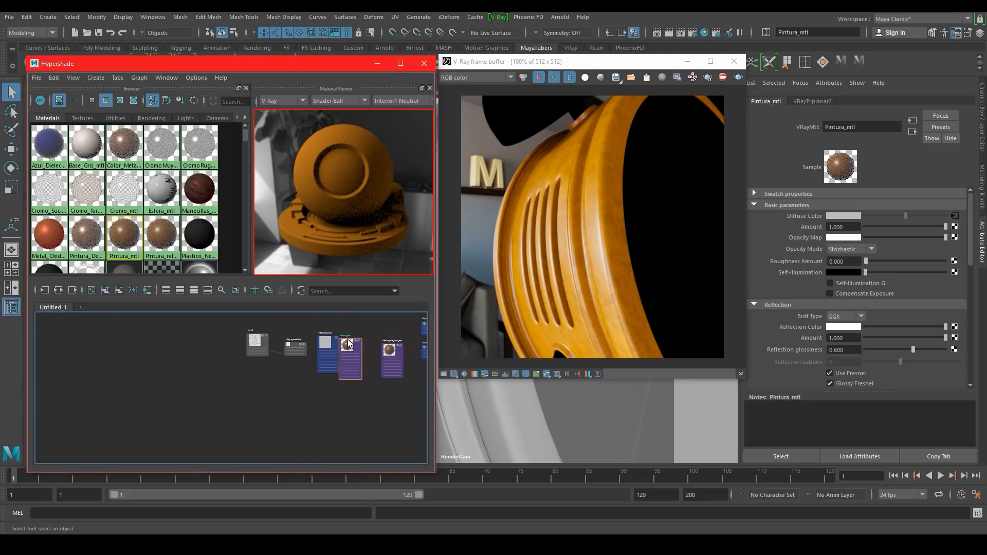
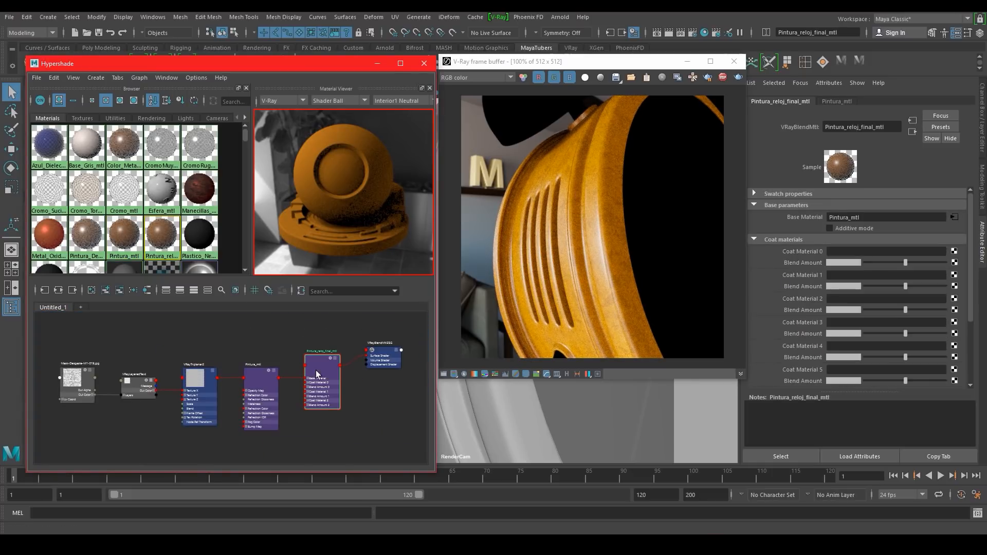
Add a VRay Mtl as Coat Material 0 of the blend material and name it Cromo_viejo_mtl
click(955, 252)
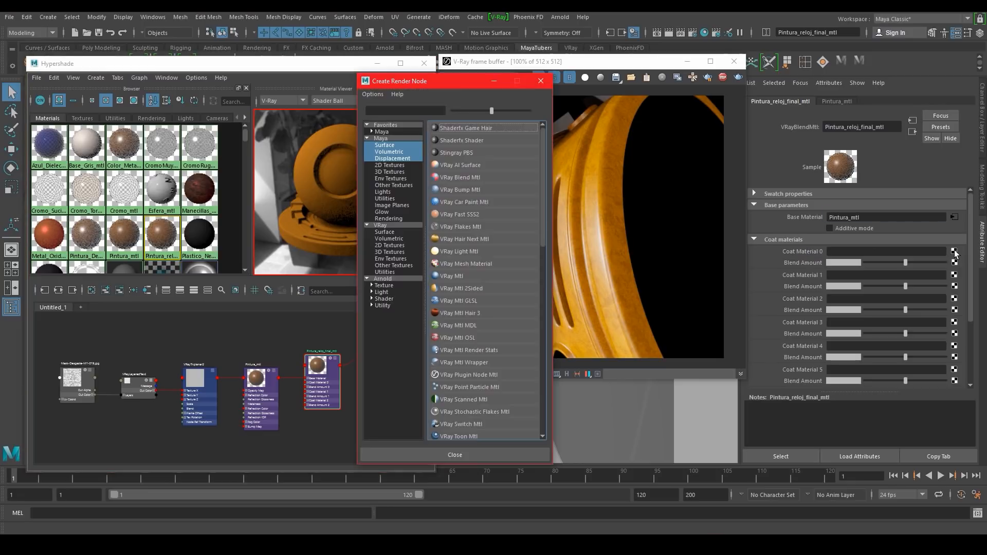
click(446, 275)
double_click(852, 131)
text(C)
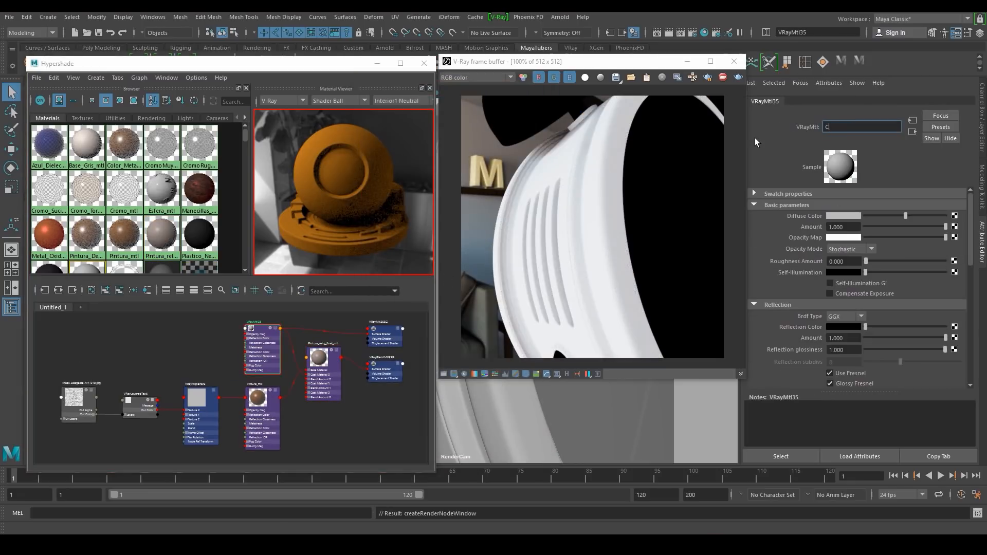
text(romo viejo mtl)
key(Return)
Set the chrome's diffuse color to black and map its reflection color with a VRay Falloff of type Perpendicular/Parallel
drag(905, 216, 866, 216)
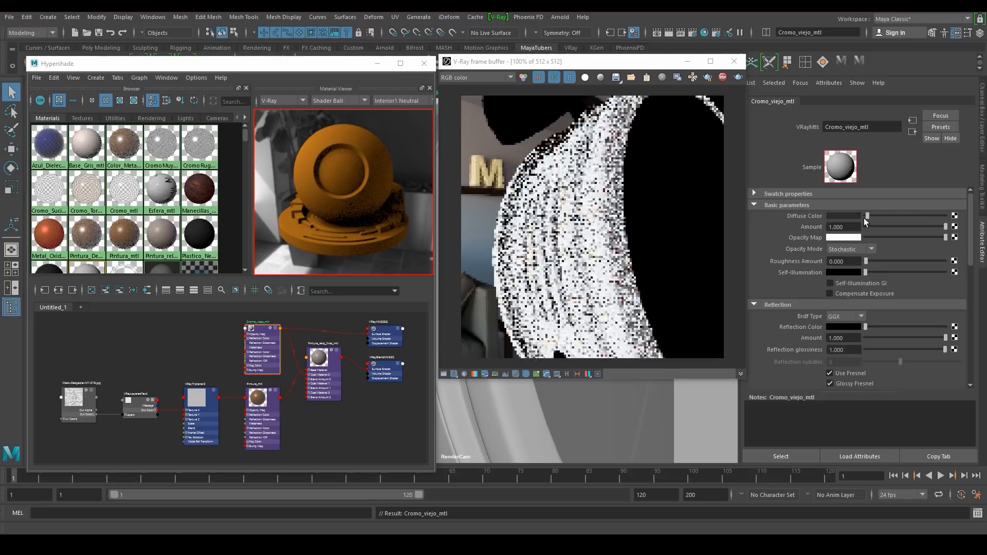
scroll(858, 282, down, 3)
click(954, 265)
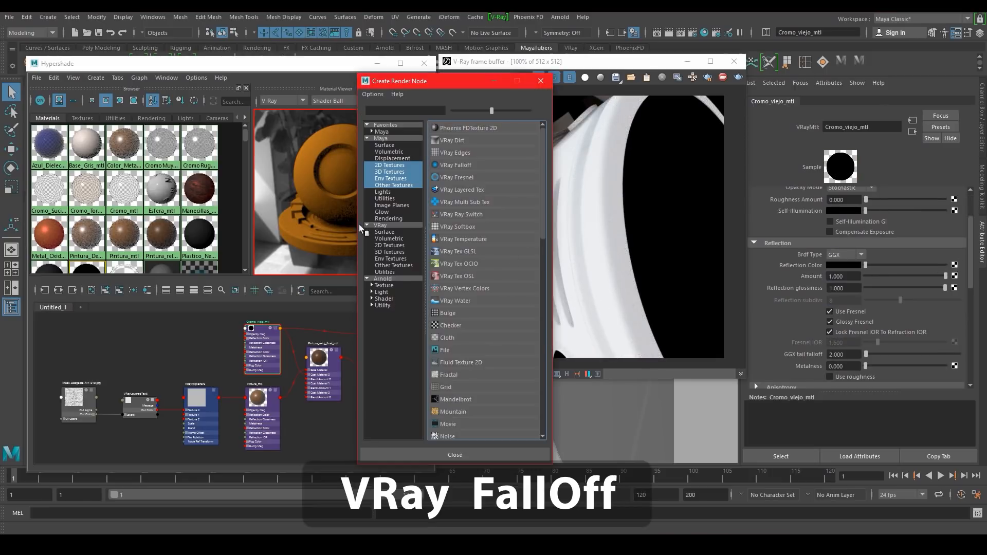
click(452, 165)
click(869, 190)
click(874, 209)
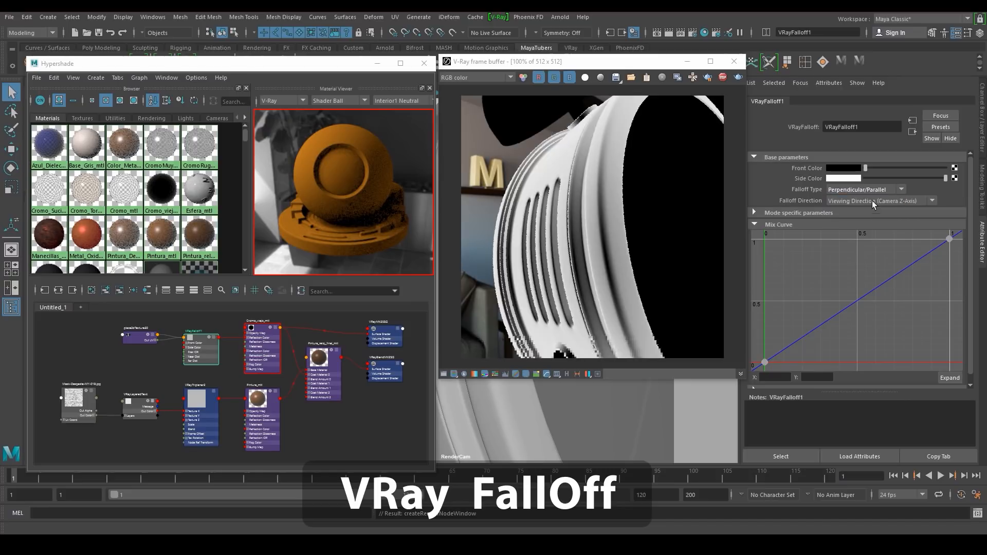
Add a middle point to the falloff's mix curve and lower it so the curve bends into a gradual rise
right_click(868, 299)
click(869, 304)
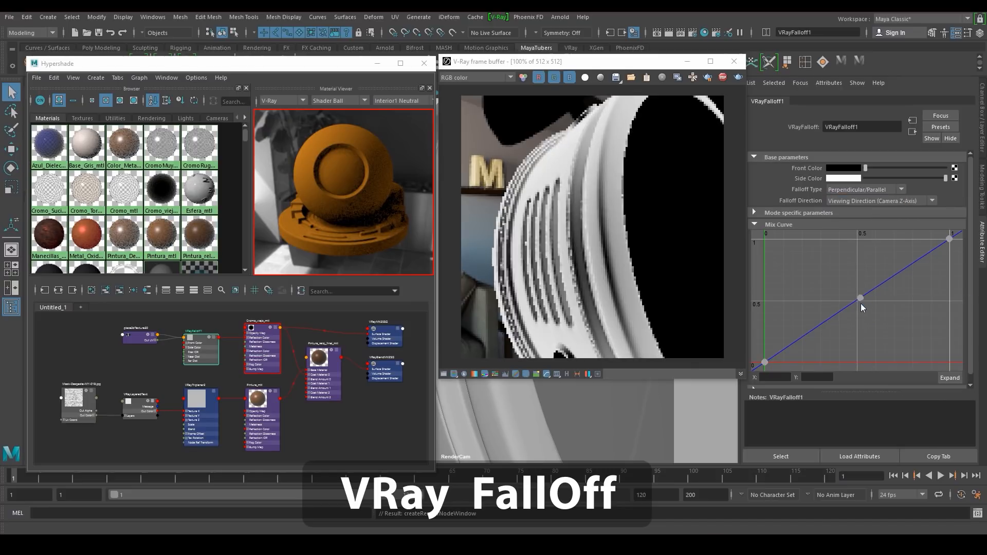
drag(862, 303, 928, 341)
right_click(874, 353)
click(909, 391)
Give the mix curve's end points adjustable tangents, steepen its final rise and lower the middle point to about X 0.60, Y 0.04
click(765, 363)
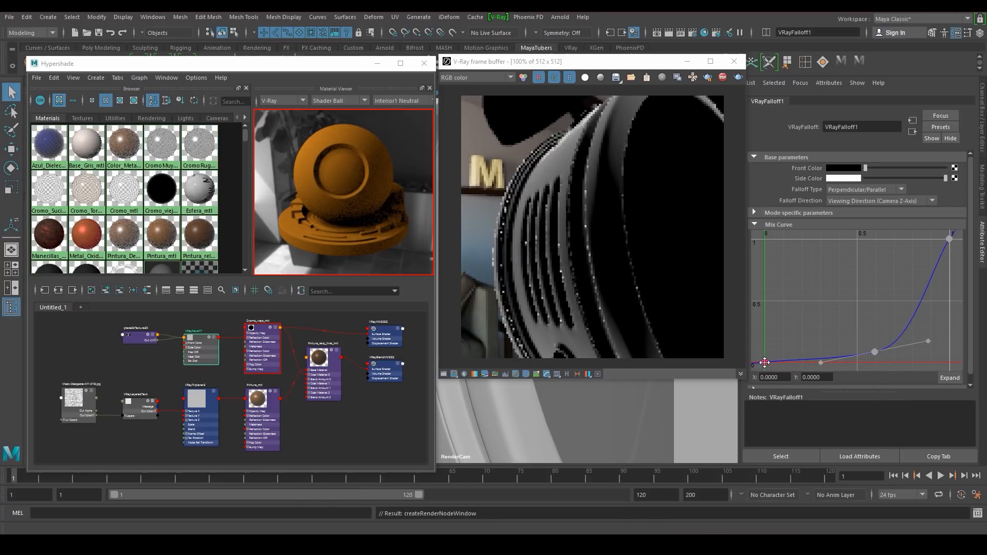
right_click(764, 363)
click(801, 412)
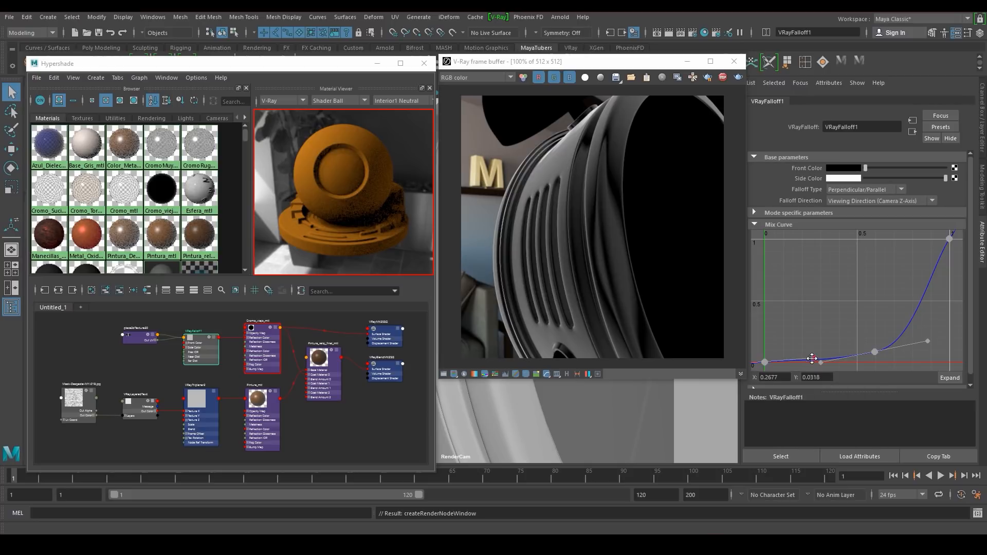
click(949, 239)
right_click(949, 239)
click(945, 288)
drag(913, 298, 942, 294)
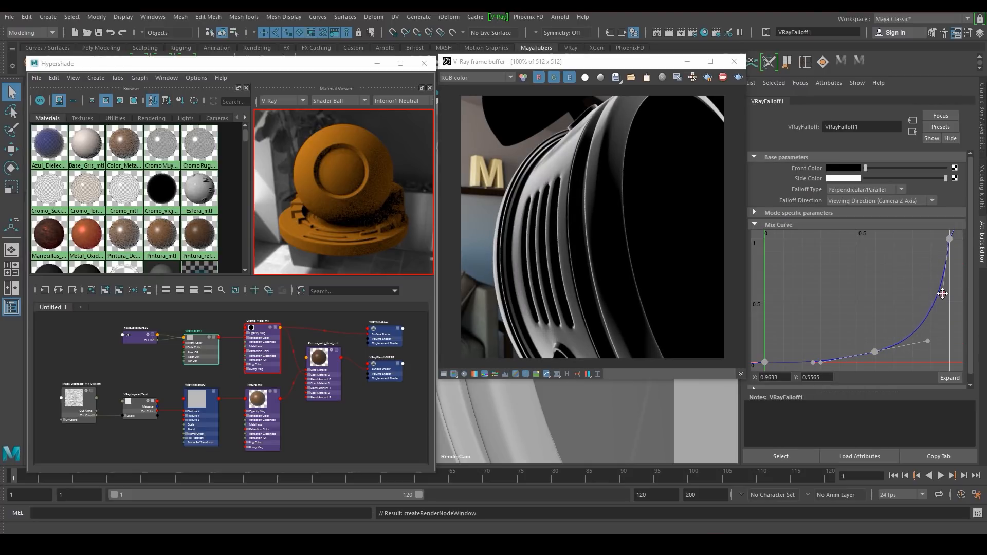
drag(874, 351, 876, 357)
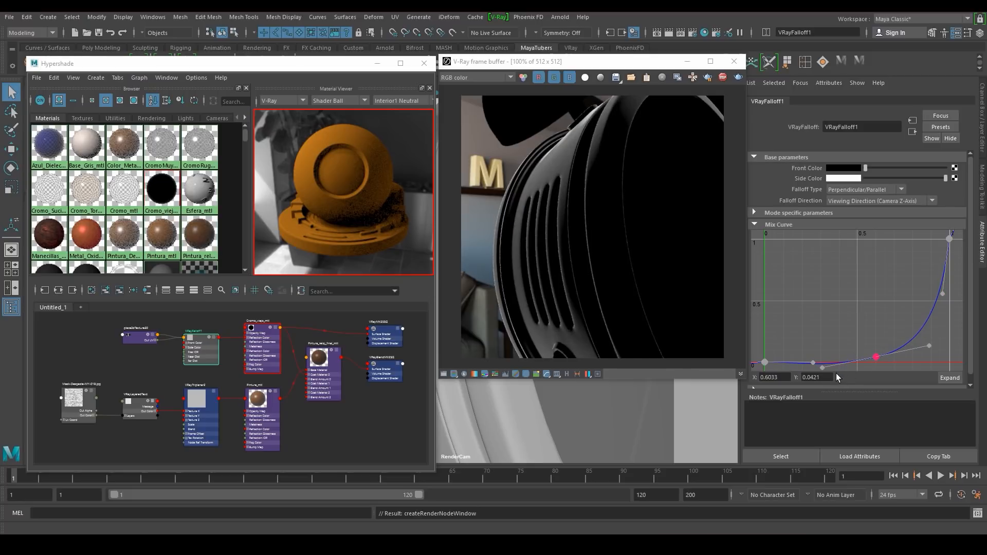
click(822, 367)
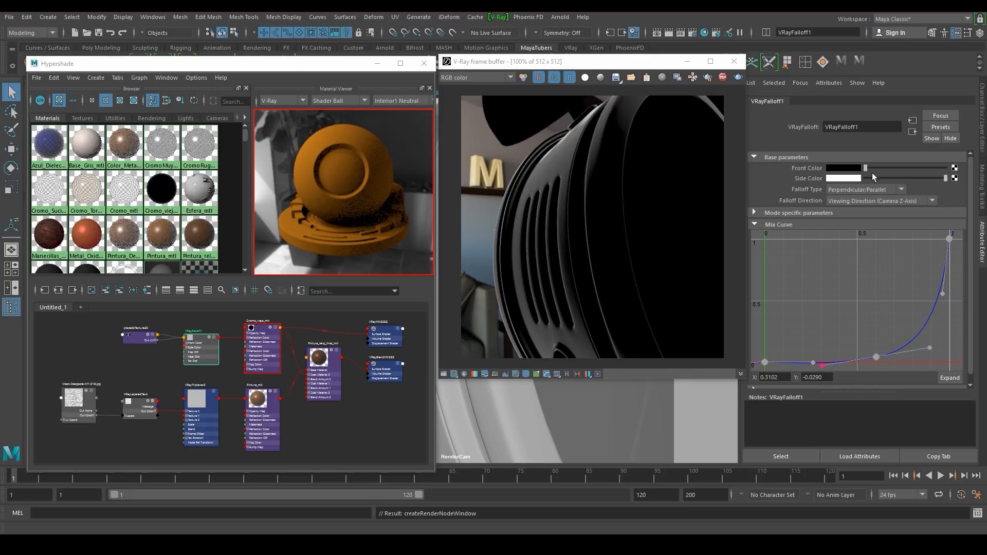
Set the falloff's front color to a gray with a value of 0.4
drag(867, 170, 878, 170)
click(844, 169)
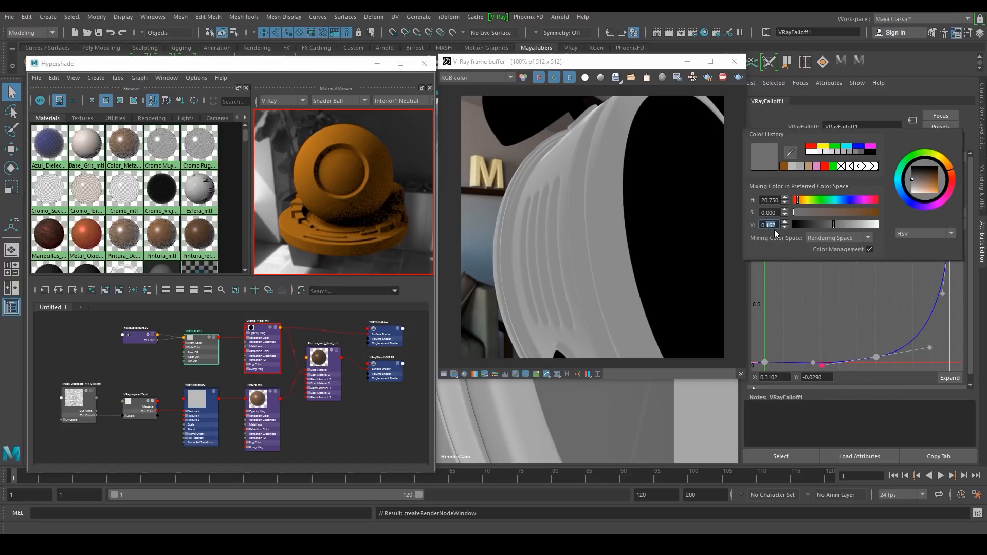
text(4)
key(Return)
Return to Cromo_viejo_mtl, enlarge its node swatches and delete the 2D placement node feeding the falloff
click(912, 130)
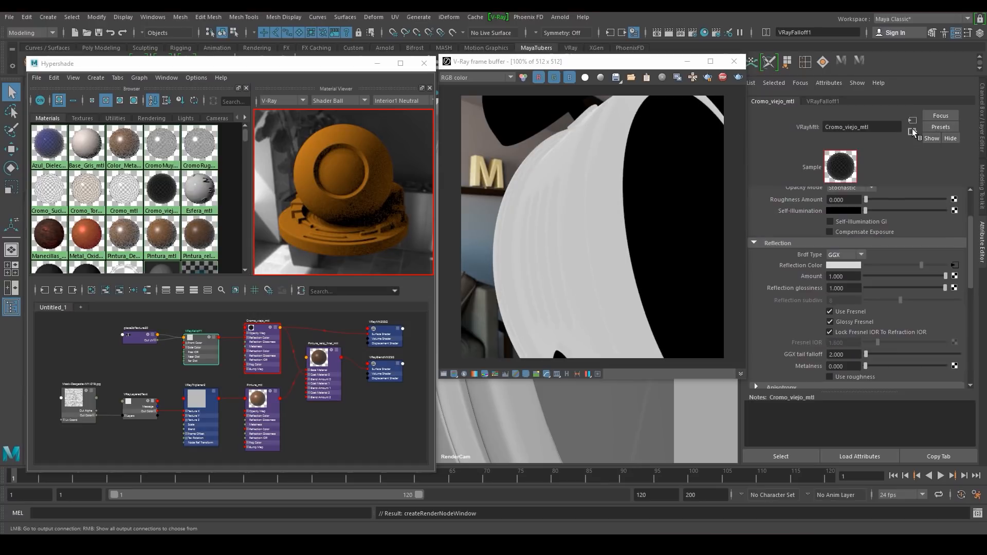
scroll(853, 335, down, 1)
click(262, 343)
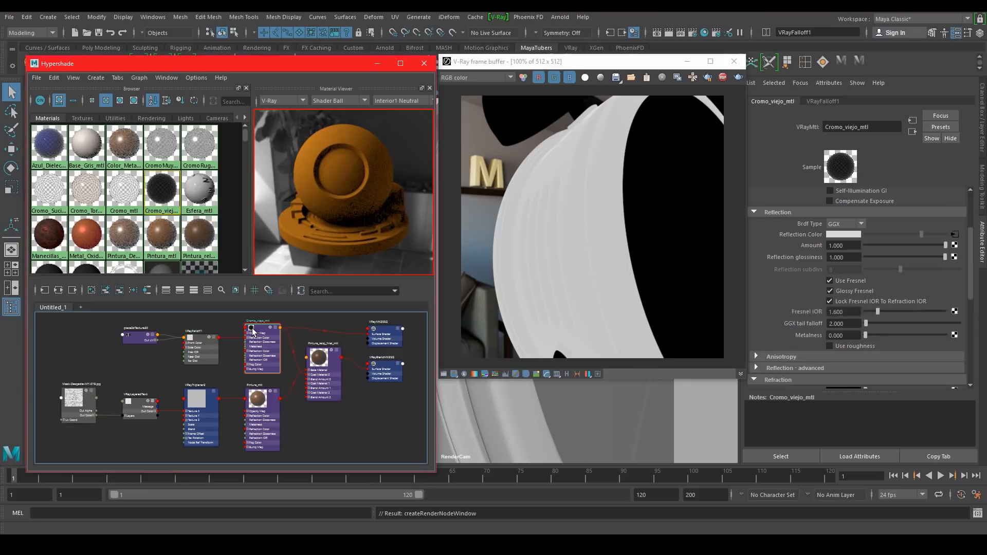
click(235, 290)
click(131, 334)
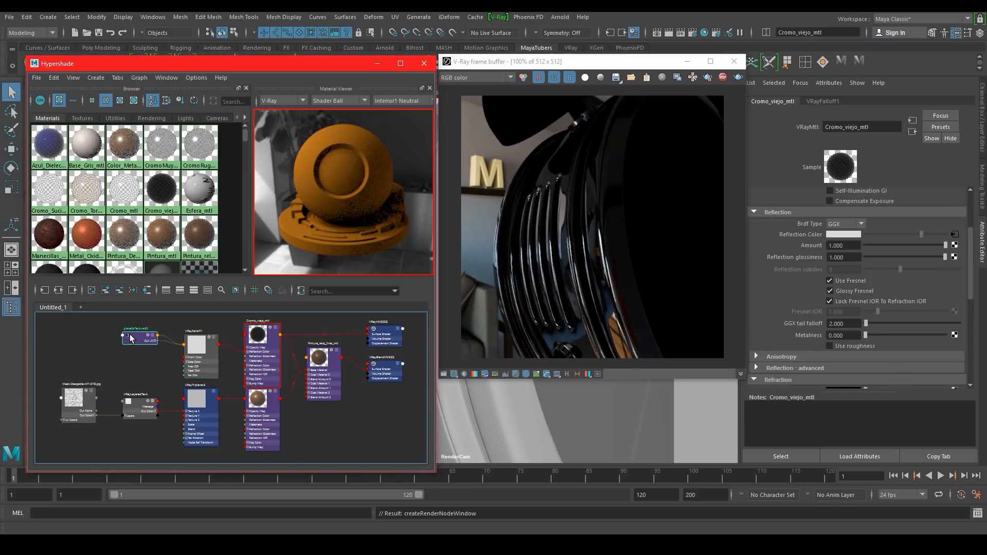
key(Delete)
Unlock Cromo_viejo_mtl's Fresnel IOR from the refraction IOR and set it to 34
click(258, 336)
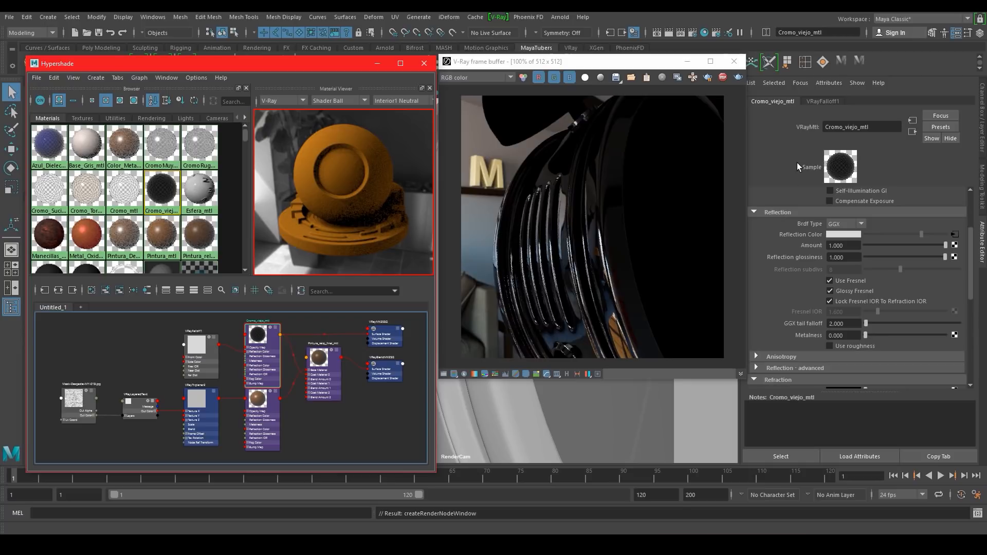
scroll(850, 223, up, 3)
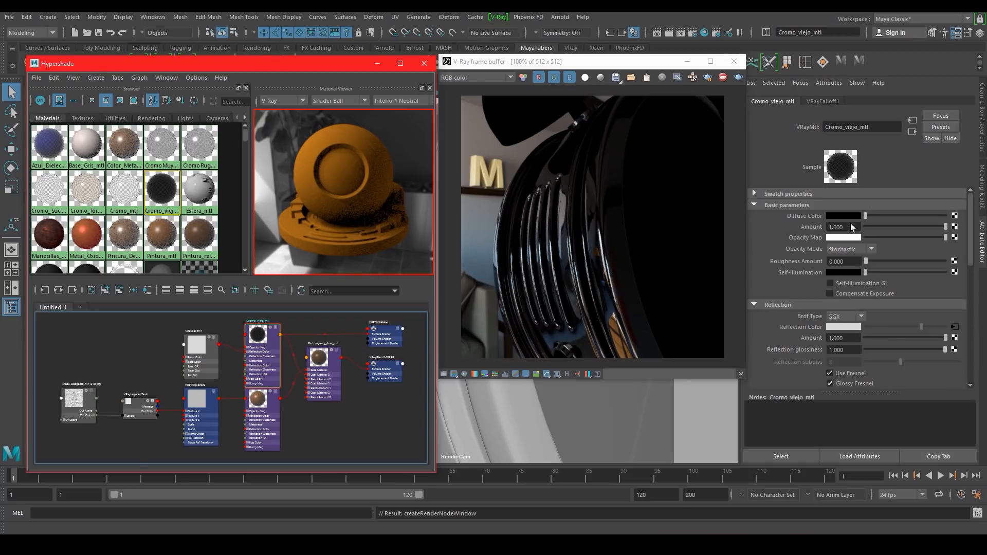
click(866, 215)
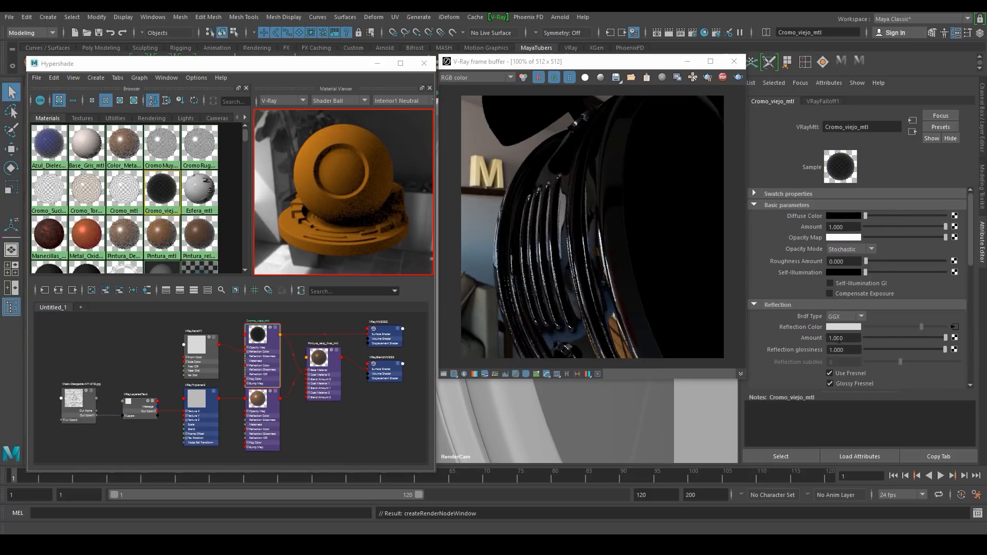
scroll(815, 315, down, 3)
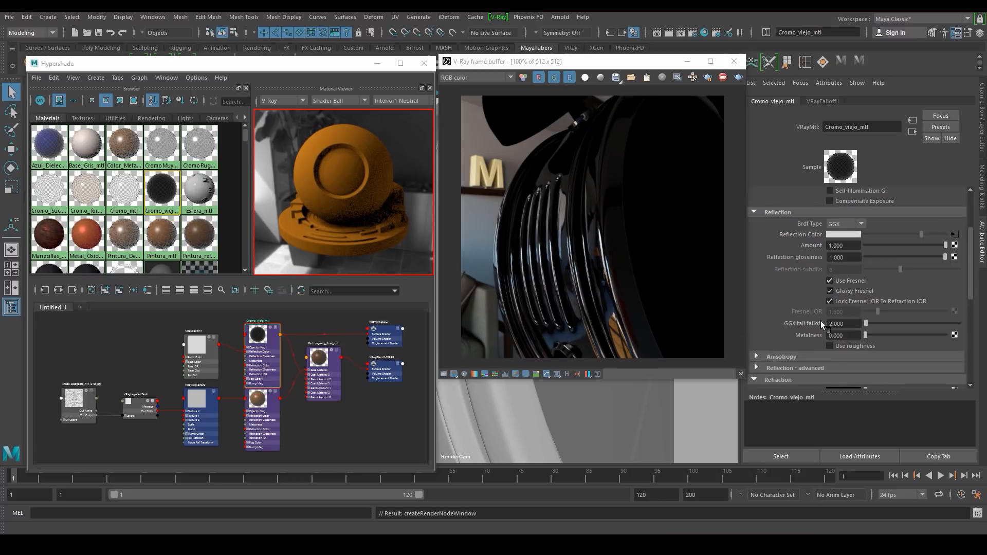
click(842, 300)
double_click(843, 311)
text(34)
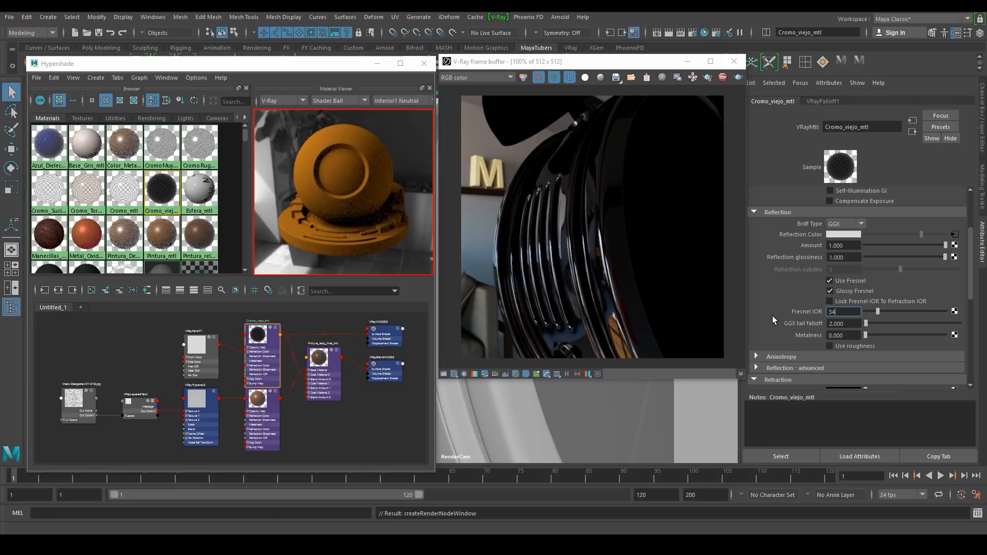
key(Return)
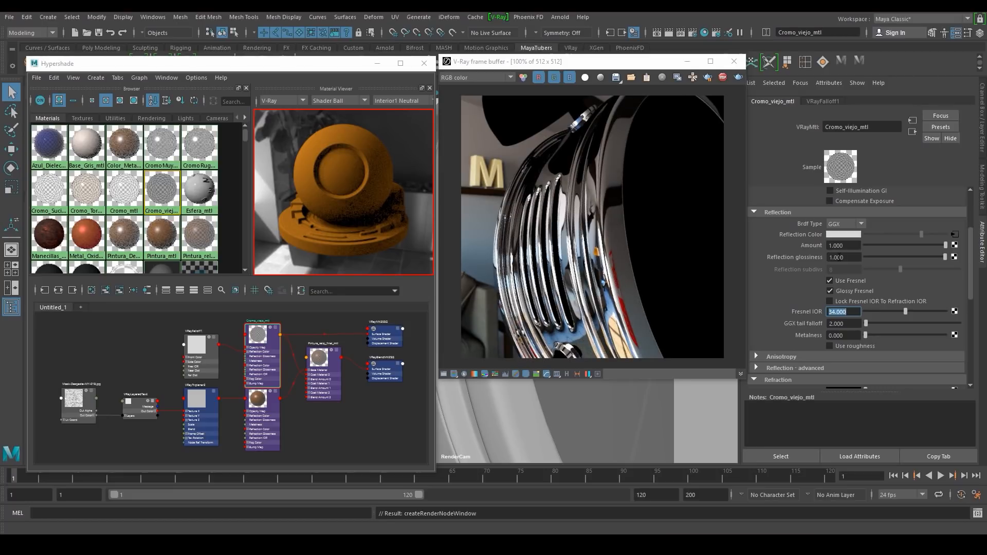
Set the reflection glossiness of Cromo_viejo_mtl to 0.8
mouse_move(942, 257)
mouse_down()
mouse_move(920, 256)
mouse_move(929, 256)
mouse_up()
double_click(843, 257)
text(0.8)
key(Return)
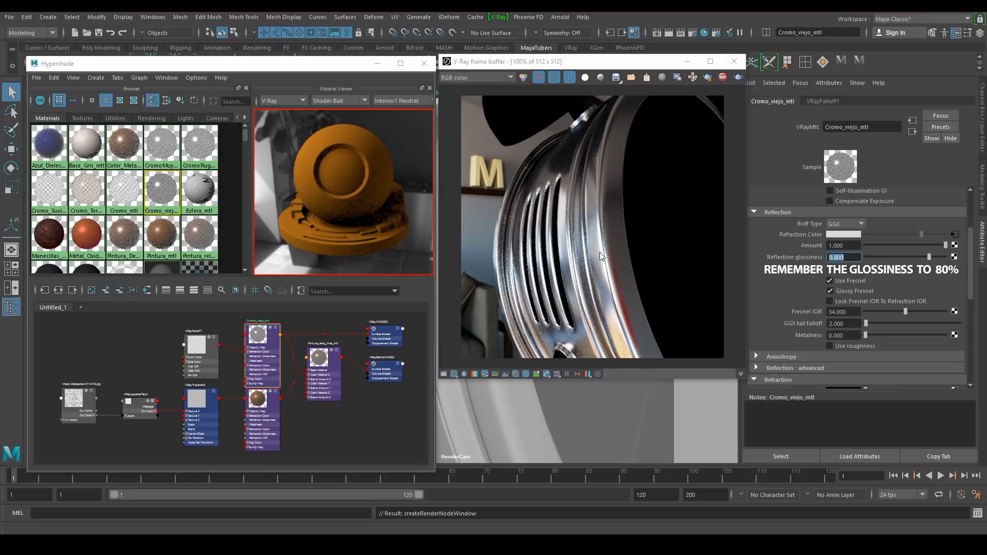
Graph the input network of Pintura_reloj_final_mtl and move the falloff node up to free space beside the chrome material
click(324, 358)
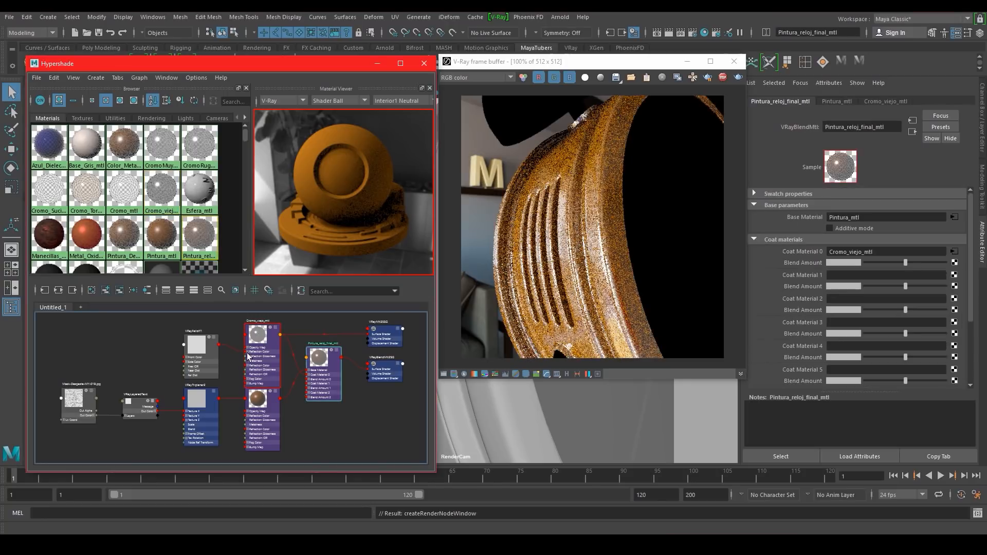
click(59, 290)
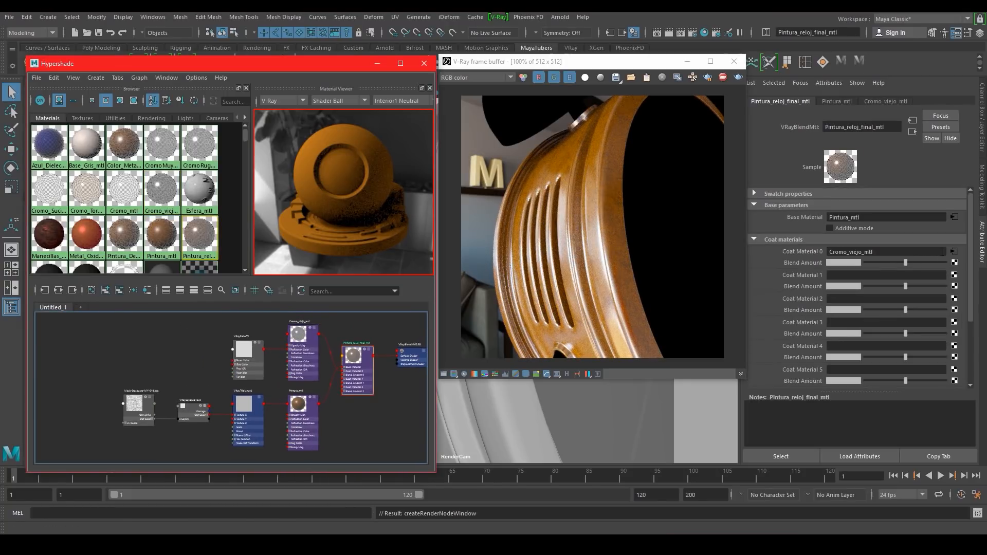
click(955, 252)
click(308, 336)
alt+right_drag(166, 372, 252, 363)
drag(251, 362, 206, 292)
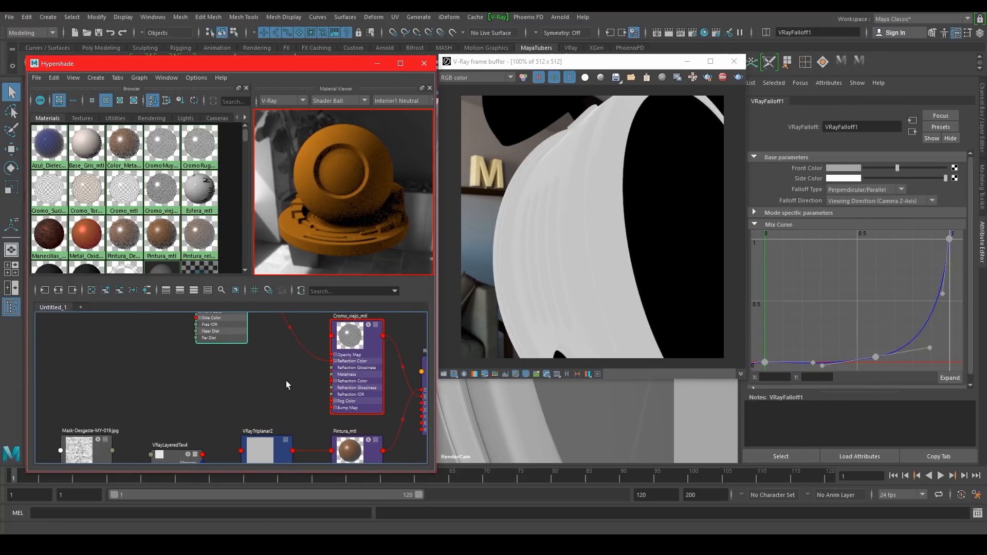
Create a file texture node, delete its 2D placement node and position it beside Cromo_viejo_mtl
alt+middle_drag(286, 385, 275, 389)
click(348, 375)
click(231, 380)
key(Tab)
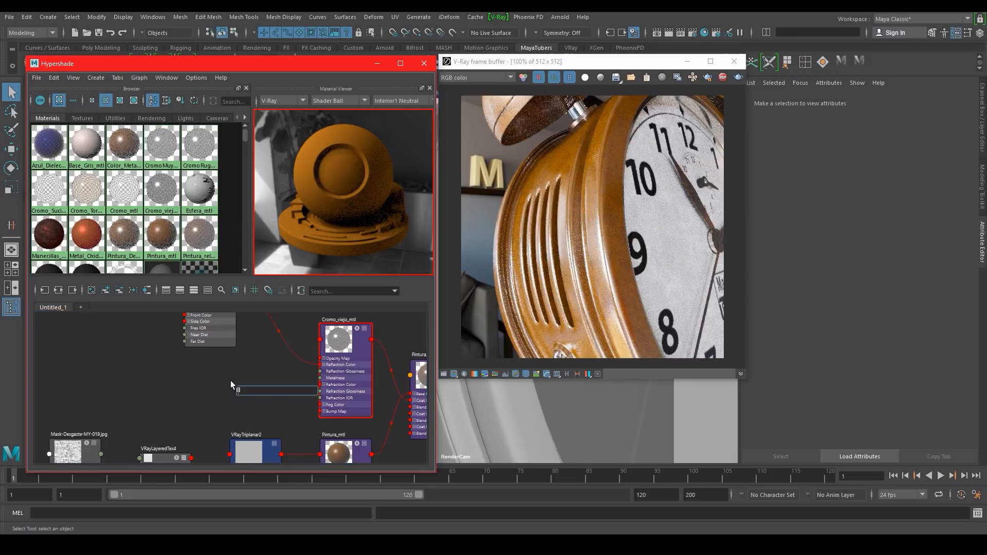
text(file)
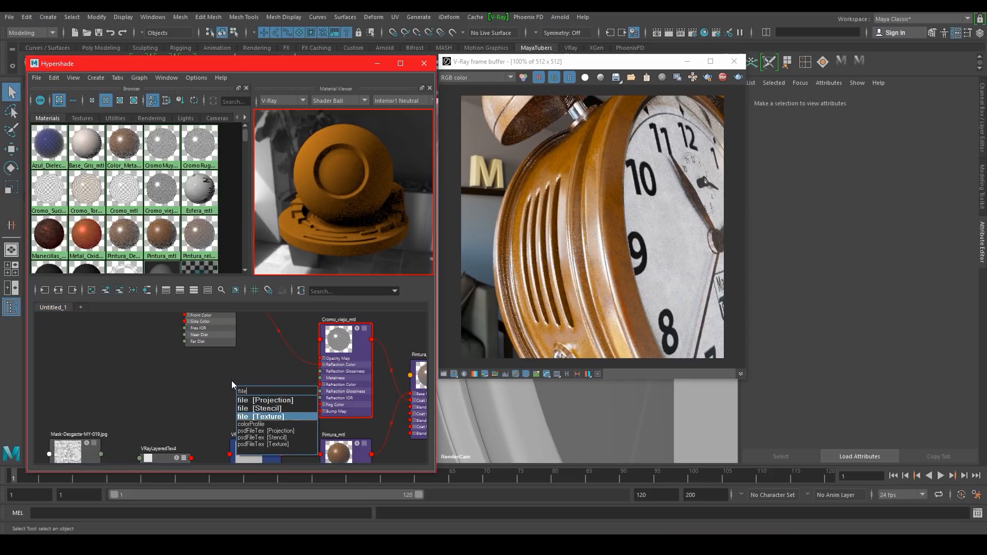
key(Return)
drag(257, 405, 209, 406)
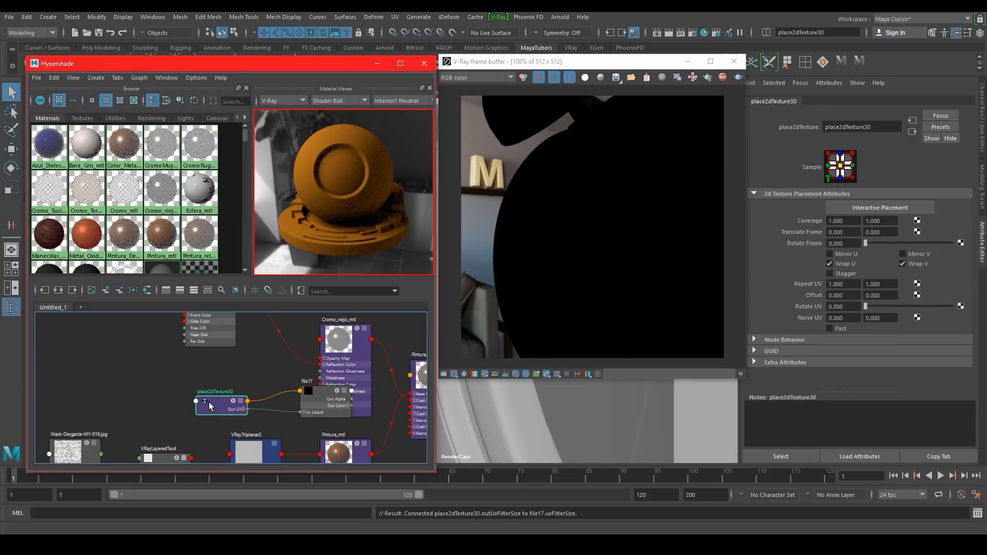
key(Delete)
drag(334, 406, 200, 397)
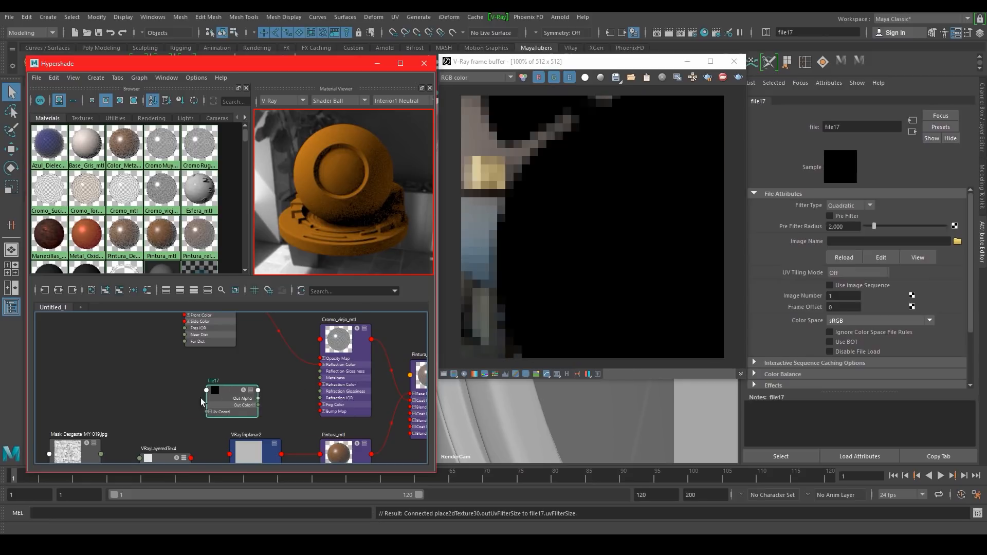
Load Mask-Aranazos-MY-034.jpg into the new file texture node
click(956, 242)
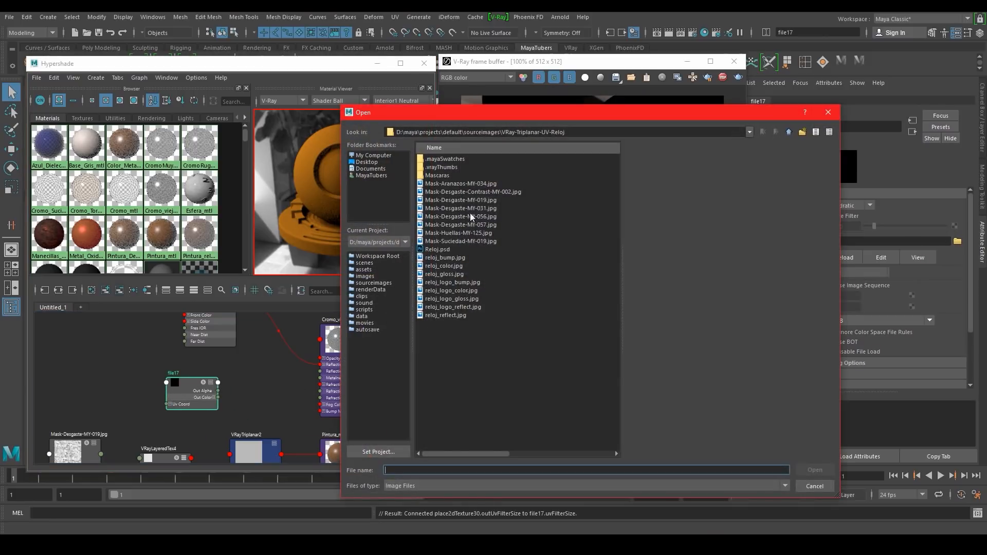
click(482, 183)
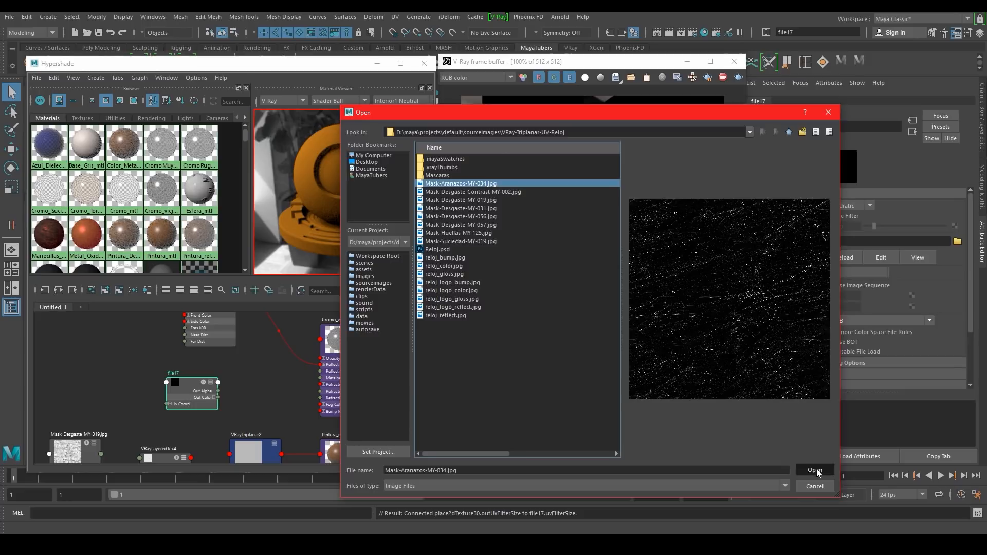
click(815, 470)
Connect the scratch mask's file node to the reflection glossiness of Cromo_viejo_mtl
click(198, 385)
drag(198, 384, 218, 380)
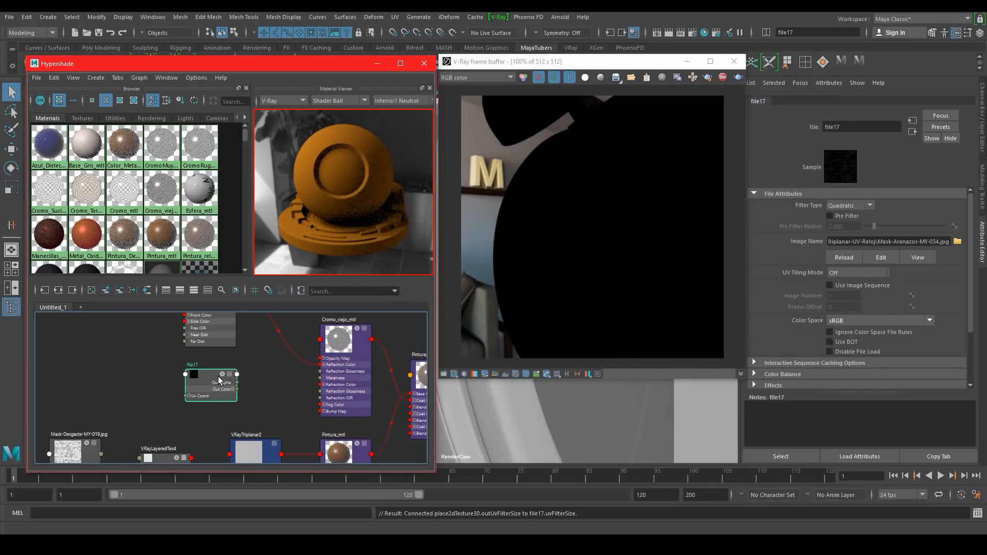
click(348, 342)
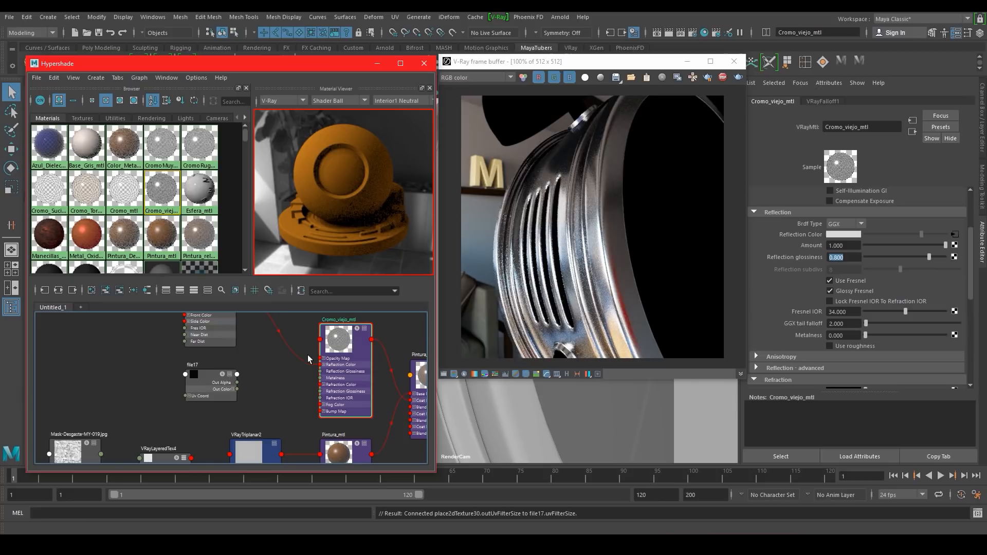
middle_drag(219, 378, 811, 260)
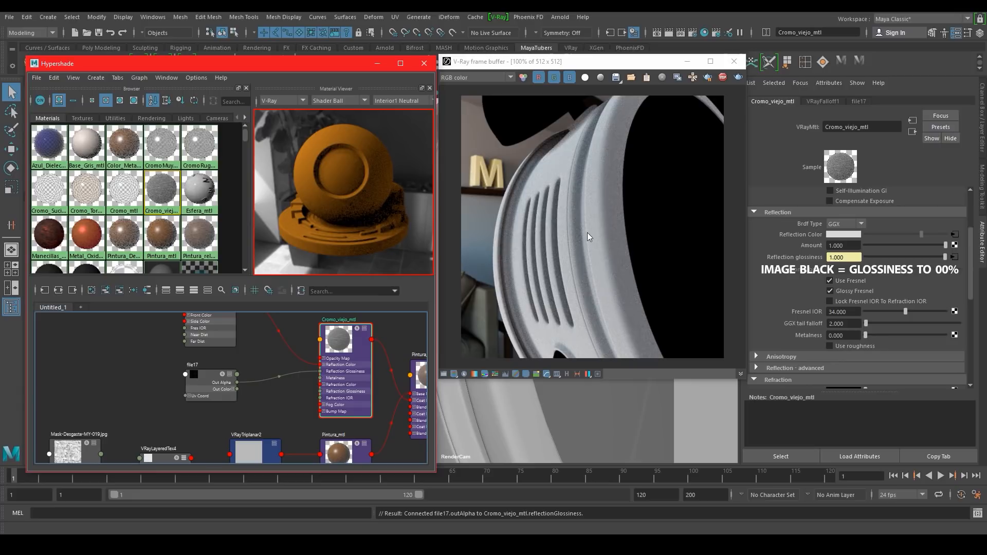
Create a VRayTriplanar node and place it between the scratch mask's file node and Cromo_viejo_mtl
drag(198, 373, 168, 377)
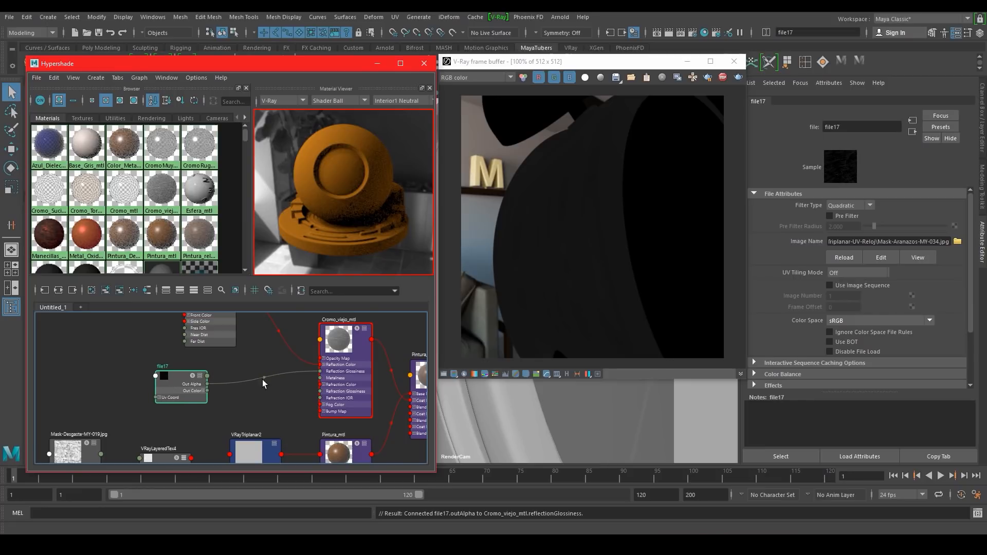
click(254, 394)
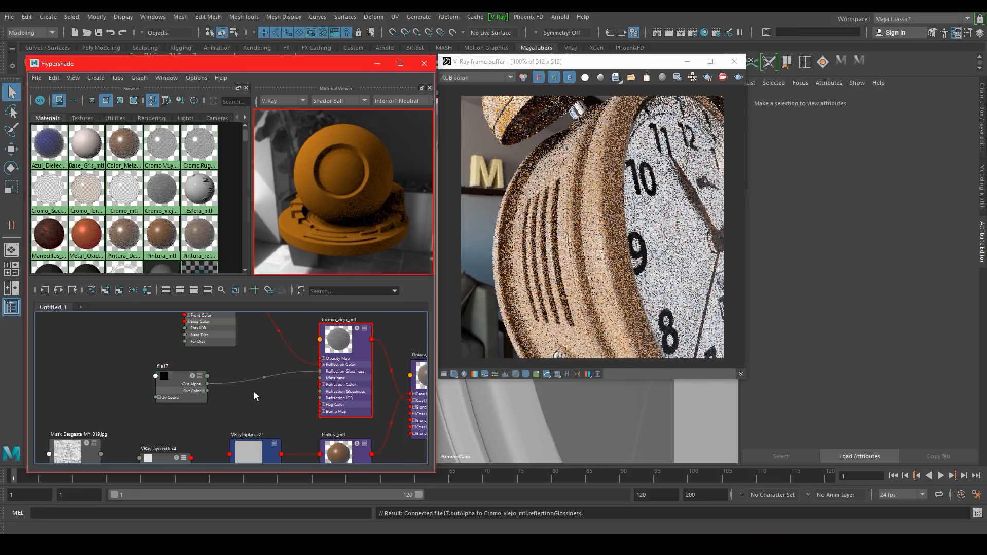
key(Tab)
text(vraytri)
key(Return)
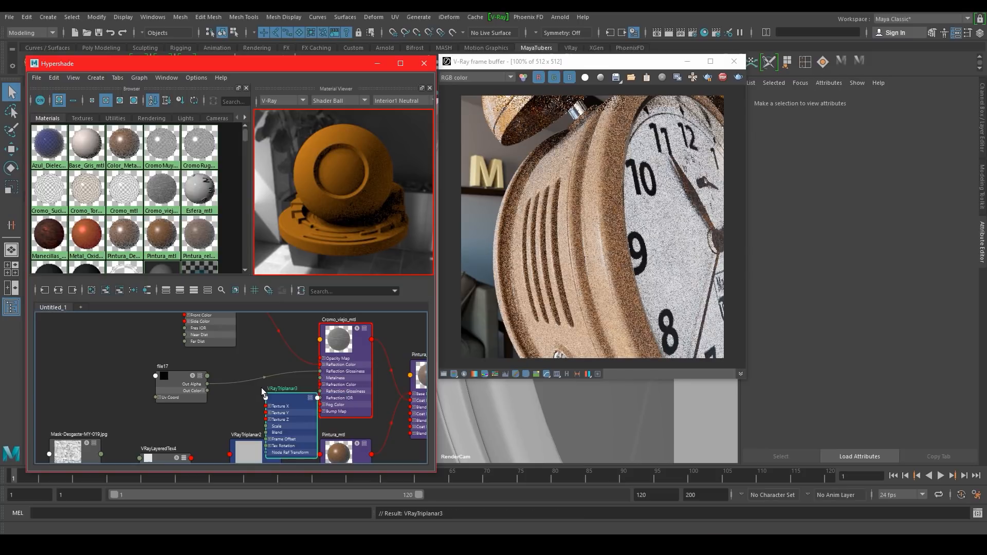
drag(286, 400, 260, 368)
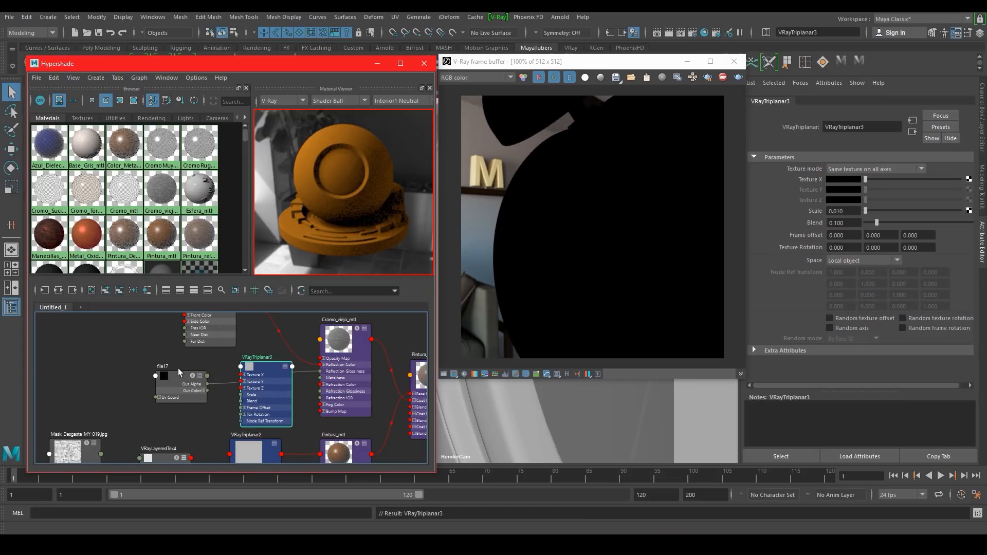
Connect the scratch mask's file node to the new triplanar's Texture X and the triplanar to the reflection glossiness of Cromo_viejo_mtl
middle_drag(163, 374, 803, 178)
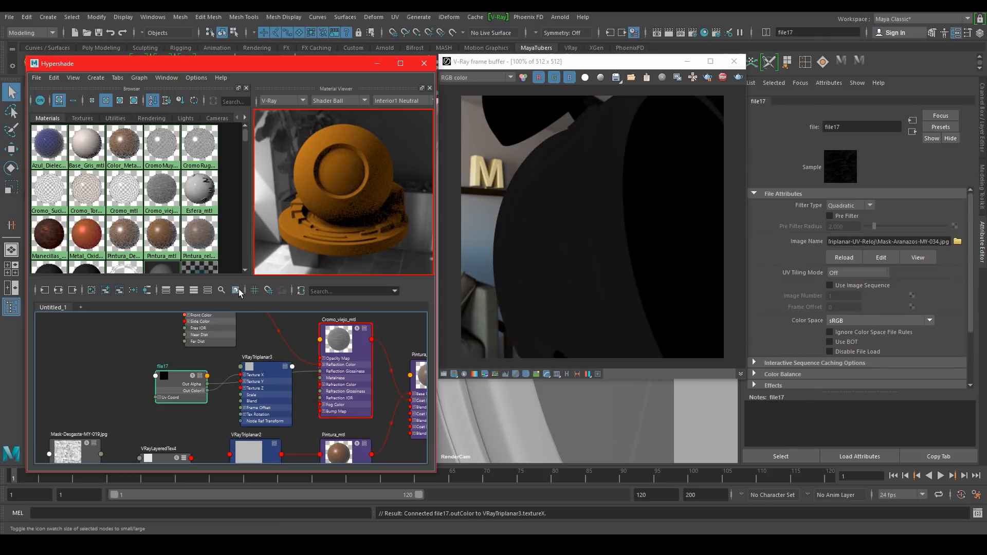
click(260, 362)
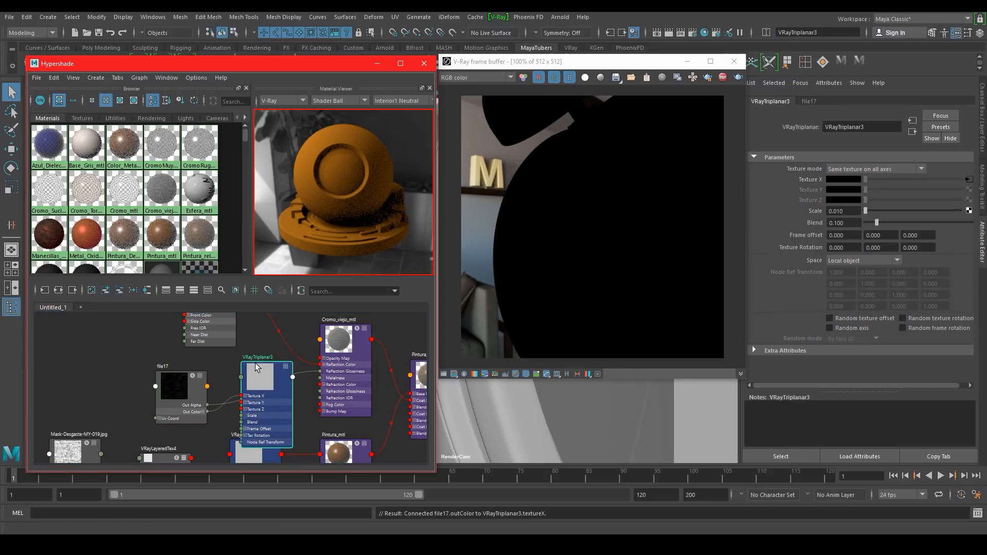
drag(169, 372, 134, 360)
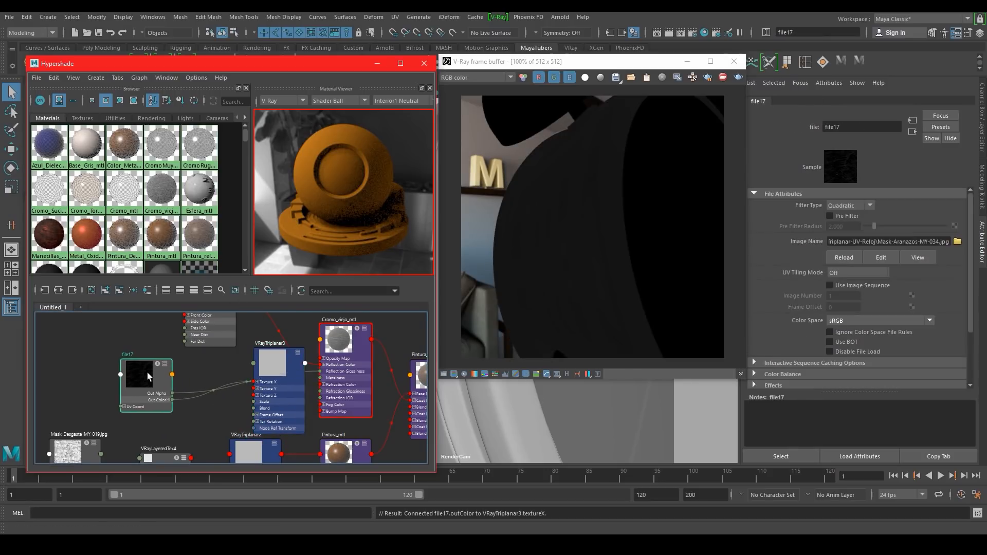
click(351, 371)
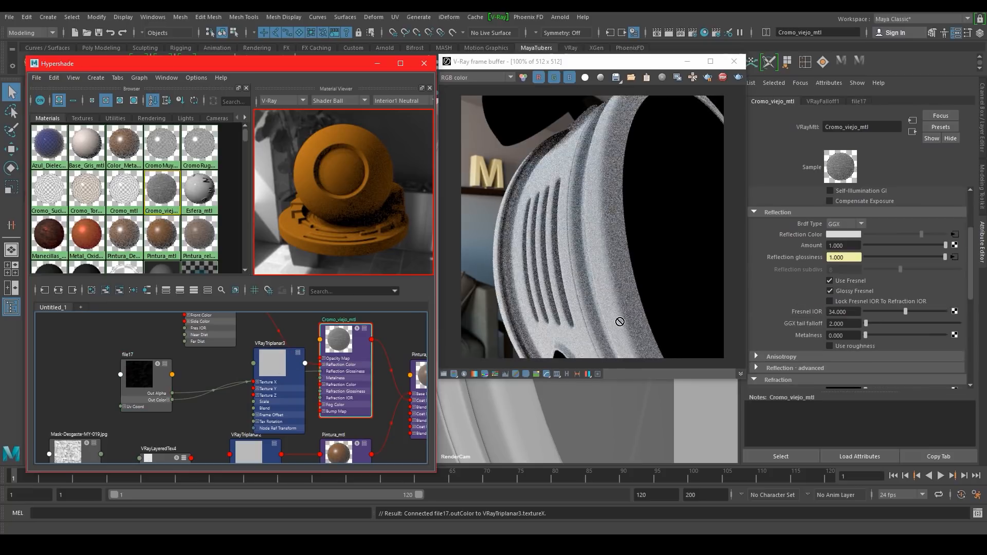
middle_drag(792, 263, 801, 257)
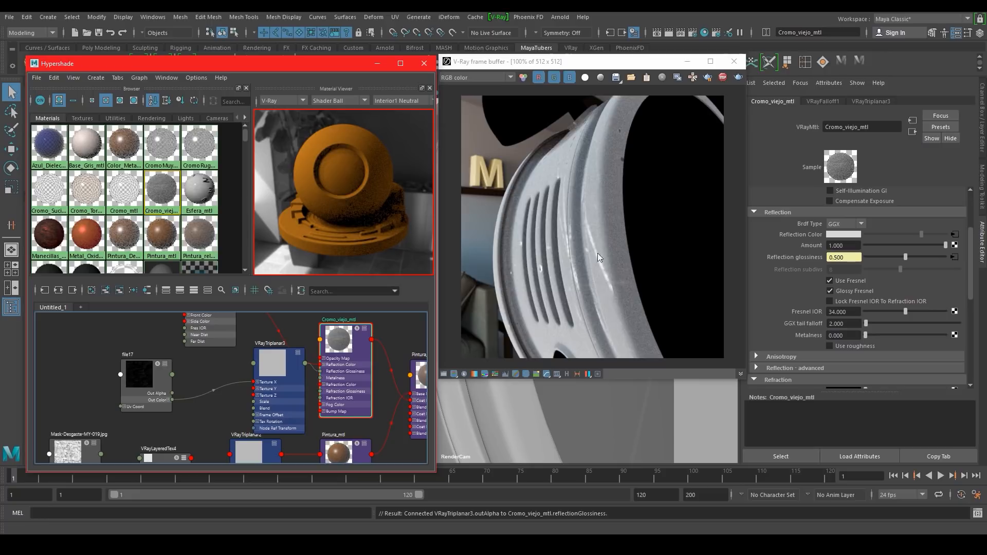
Set the scale of the scratch triplanar to 0.4
click(291, 370)
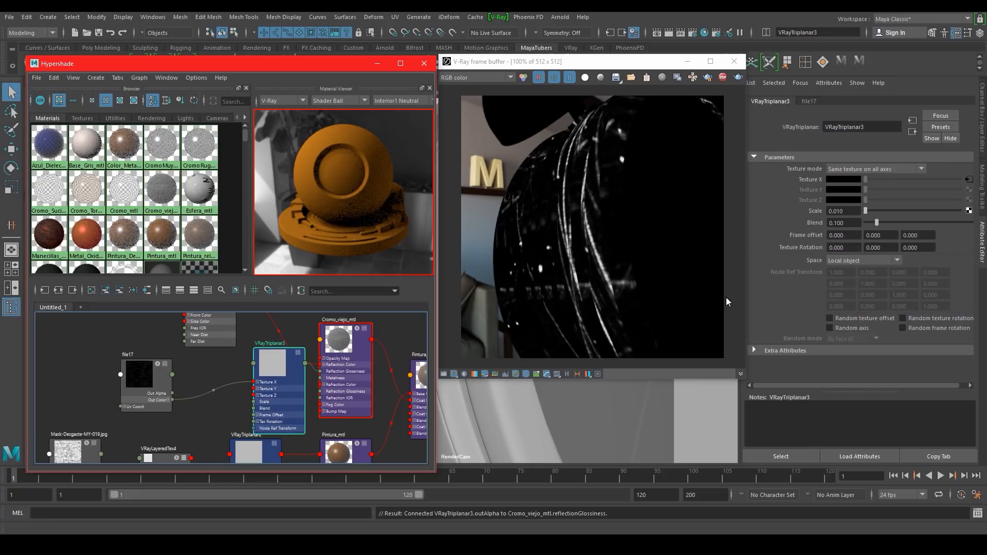
drag(846, 211, 747, 218)
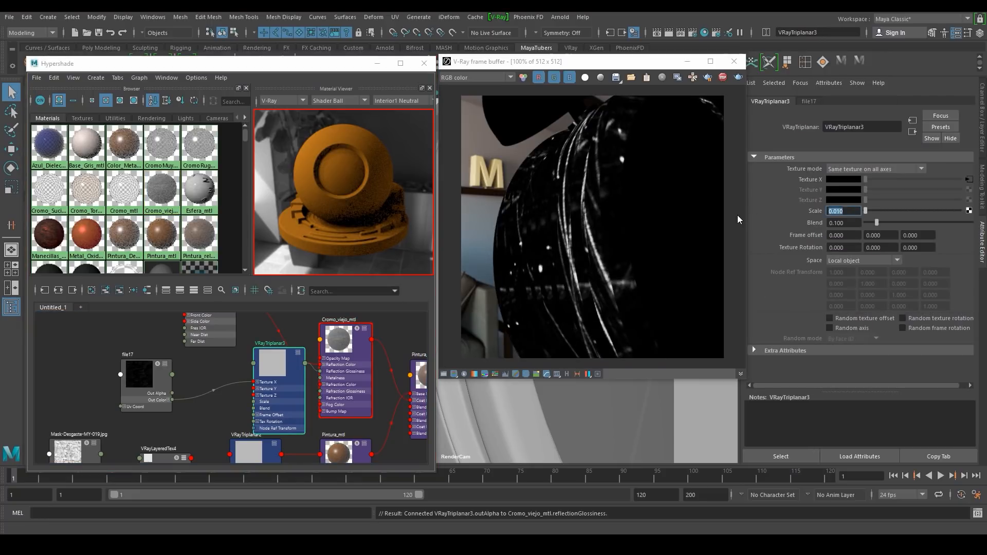
text(0.4)
key(Return)
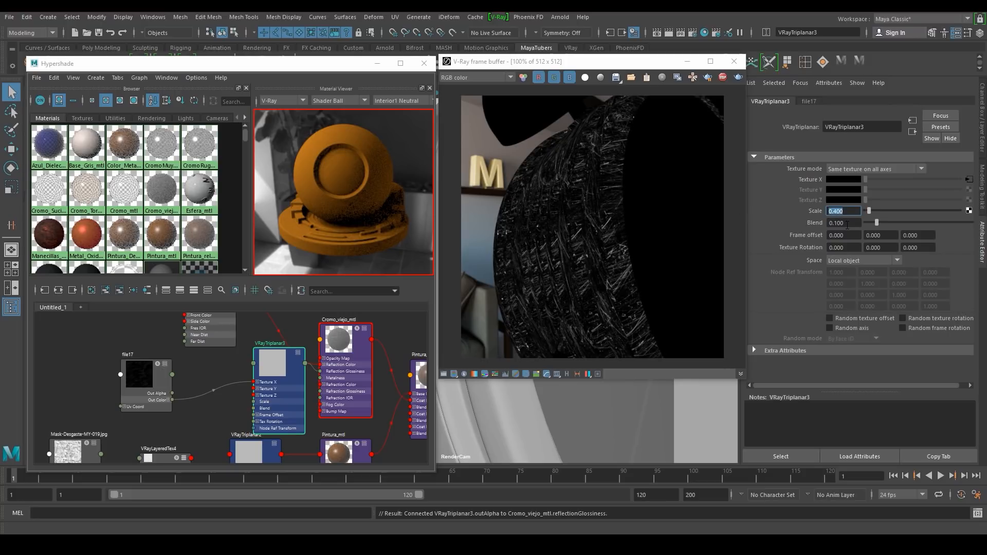
Set the triplanar's first frame offset and texture rotation values to 5 and enable random texture rotation and random frame rotation
drag(853, 235, 819, 251)
text(55)
key(Tab)
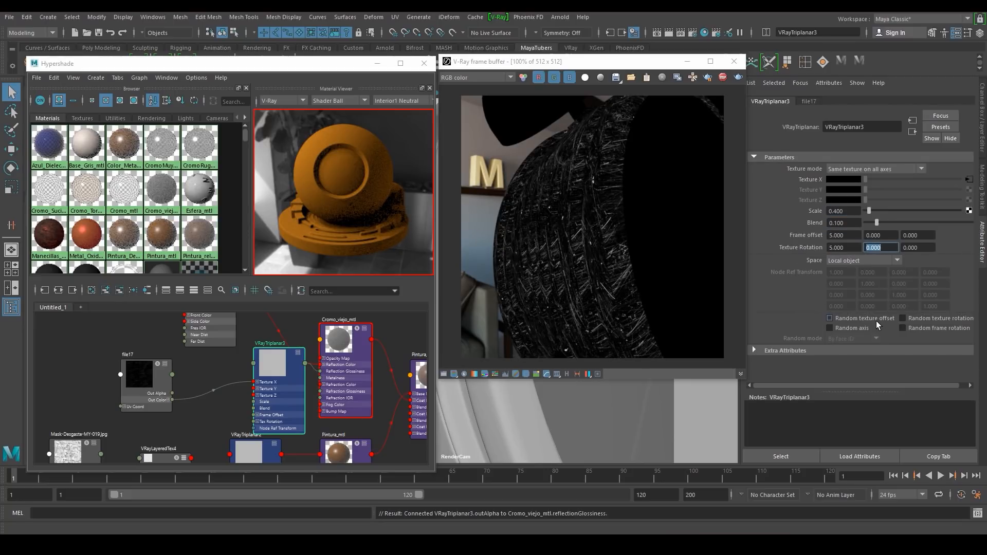
click(904, 318)
click(913, 327)
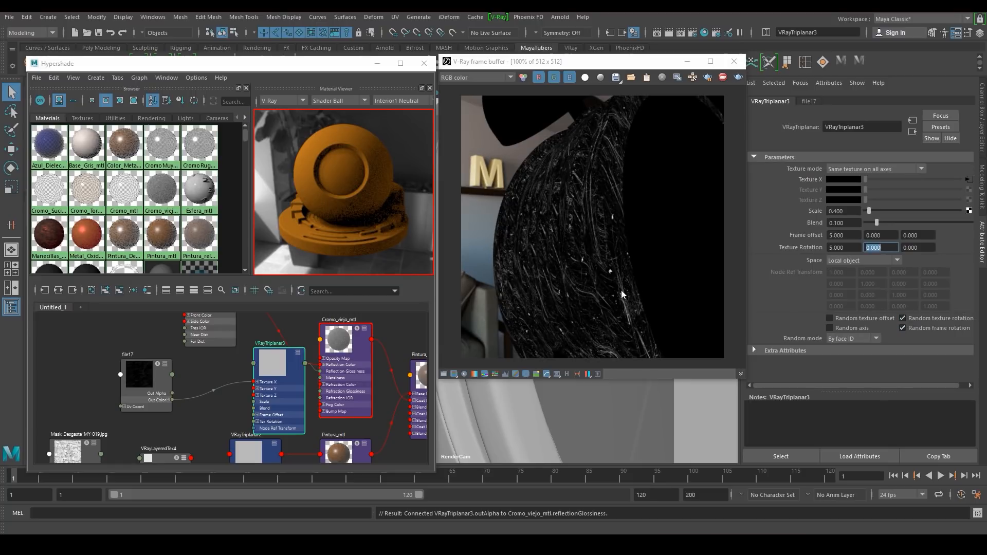
Spread the scratch nodes apart and place a new remapValue node between the triplanar and Cromo_viejo_mtl
drag(282, 364, 262, 369)
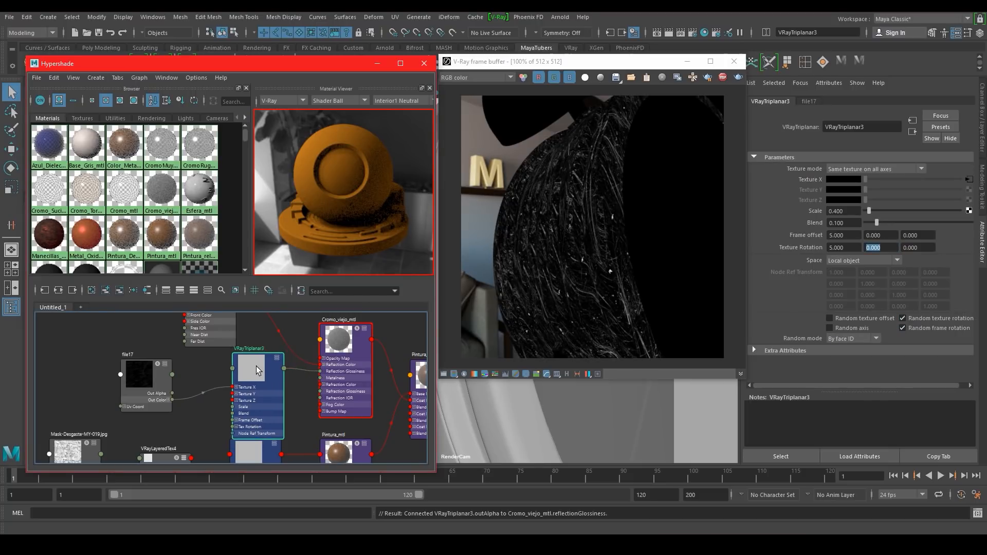
click(349, 347)
drag(137, 370, 106, 367)
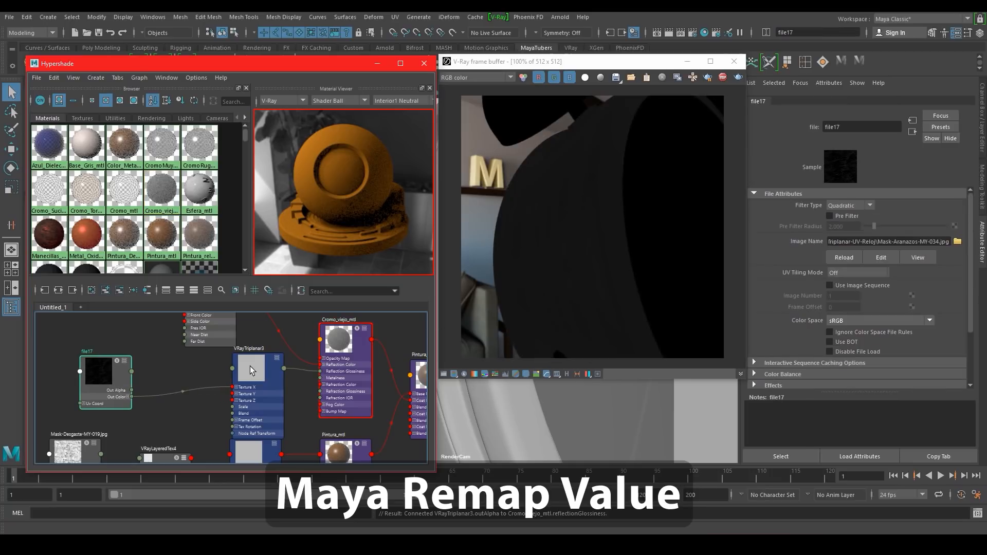
drag(250, 370, 169, 372)
click(256, 391)
key(Tab)
text(re)
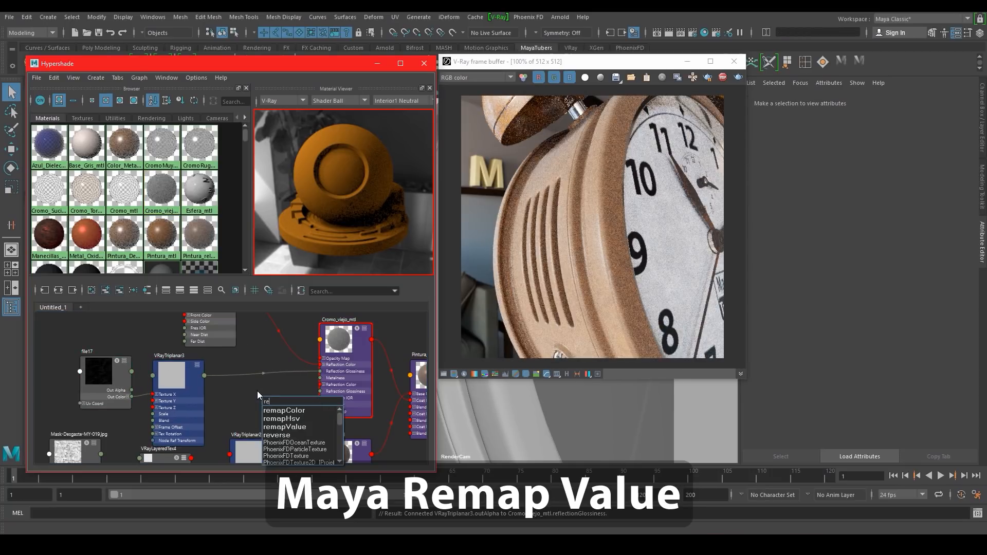
key(Down)
key(Down)
key(Return)
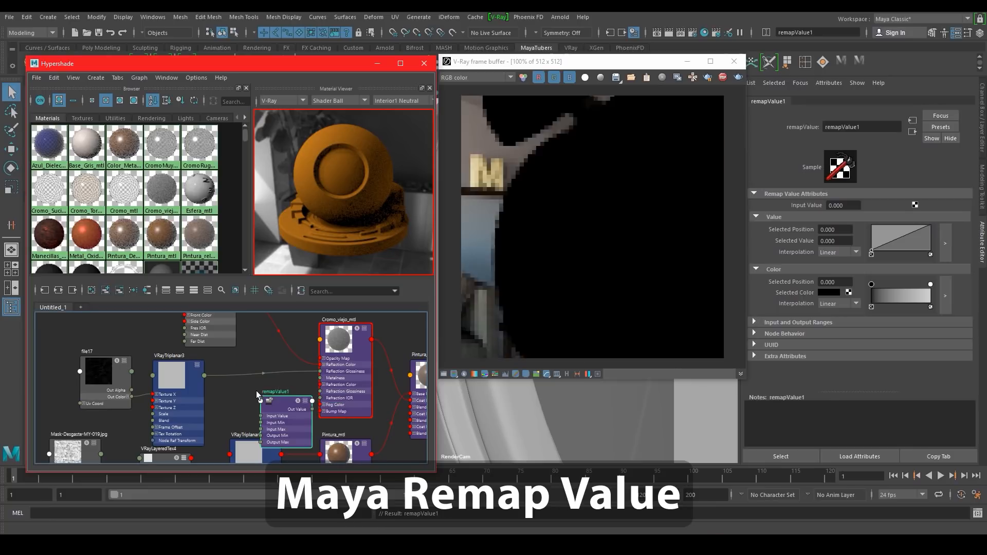
drag(275, 397, 259, 366)
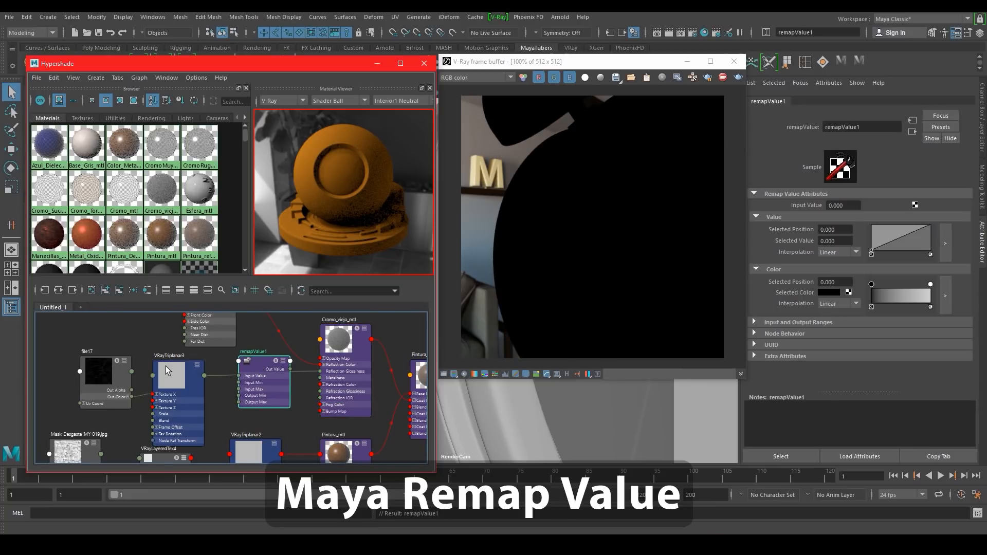
Connect the scratch triplanar to the remapValue node's Input Value and the remapValue node to the reflection glossiness of Cromo_viejo_mtl
middle_drag(474, 326, 797, 208)
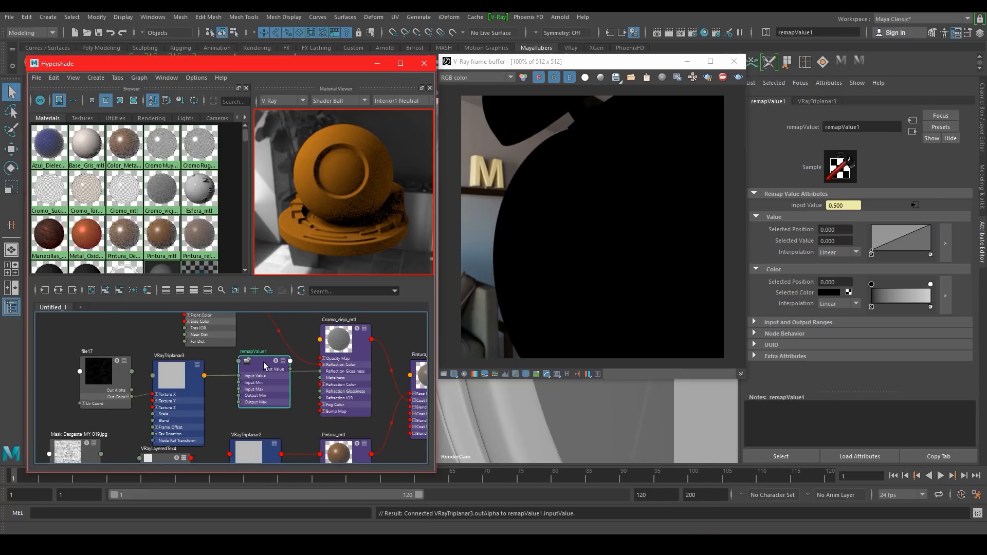
click(349, 336)
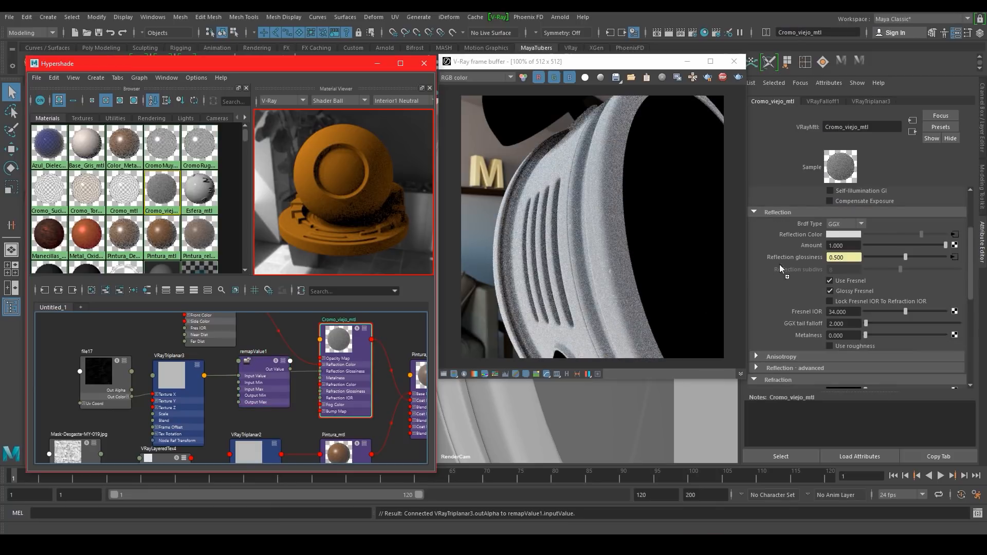
middle_drag(798, 255, 798, 255)
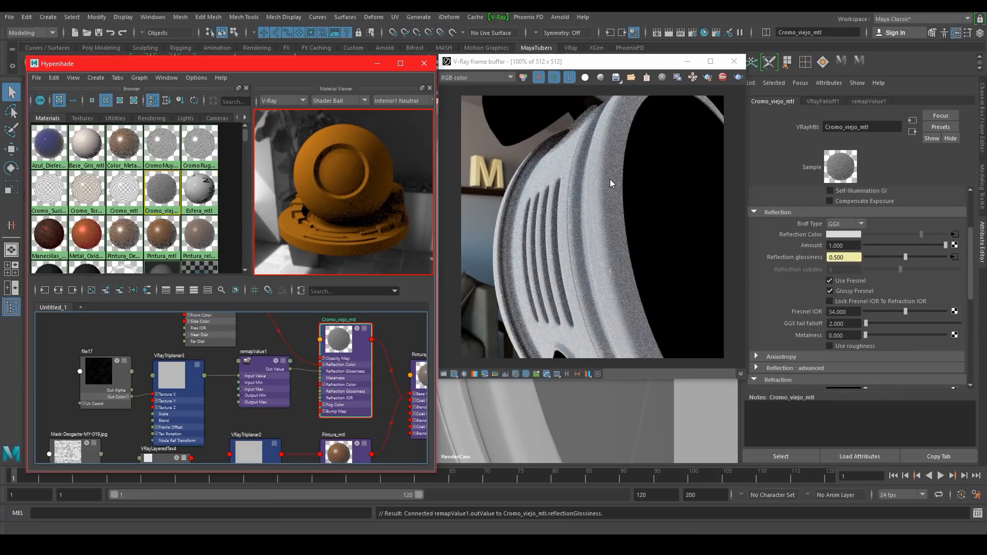
Invert the remapValue node's value curve, with 1 at position 0 and 0 at position 1, and preview Cromo_viejo_mtl
click(254, 362)
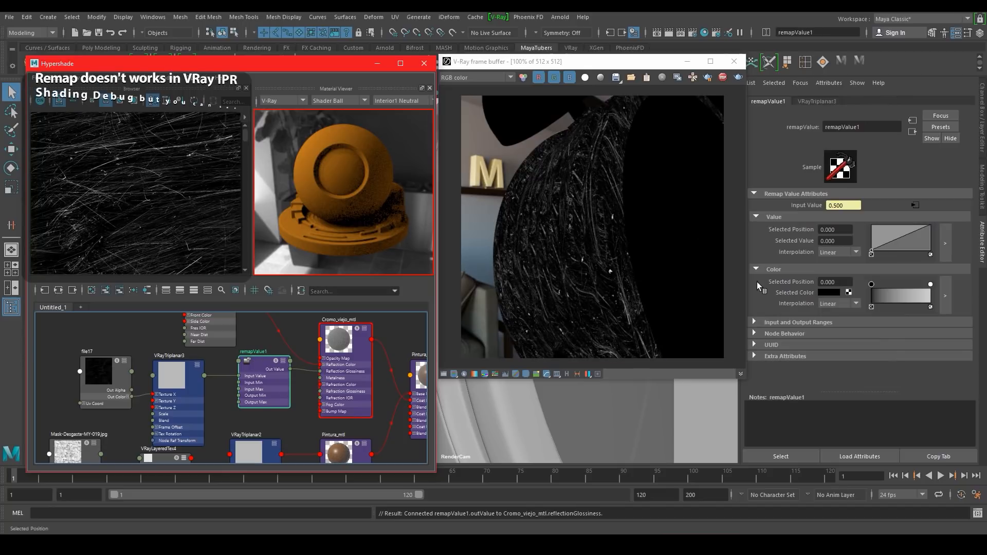
click(945, 243)
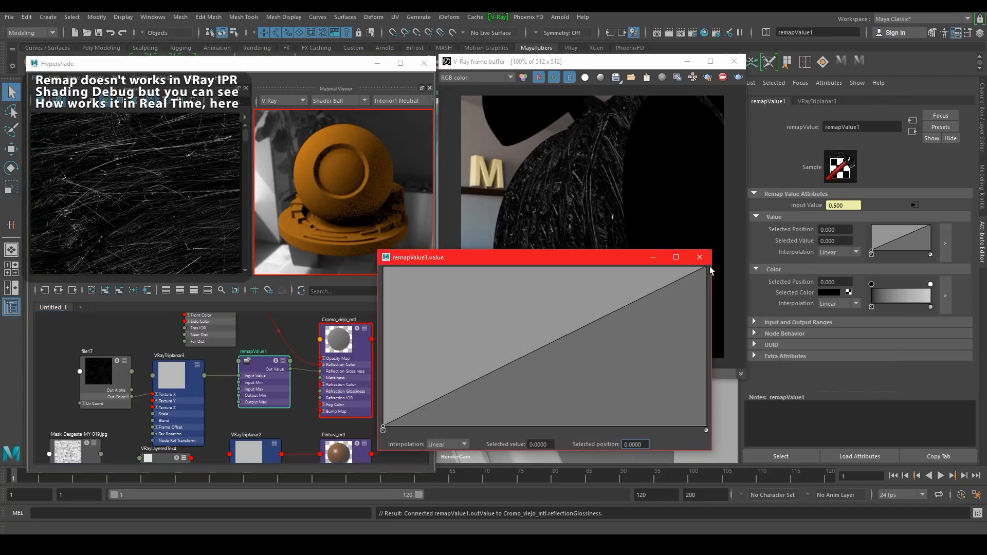
drag(708, 268, 730, 417)
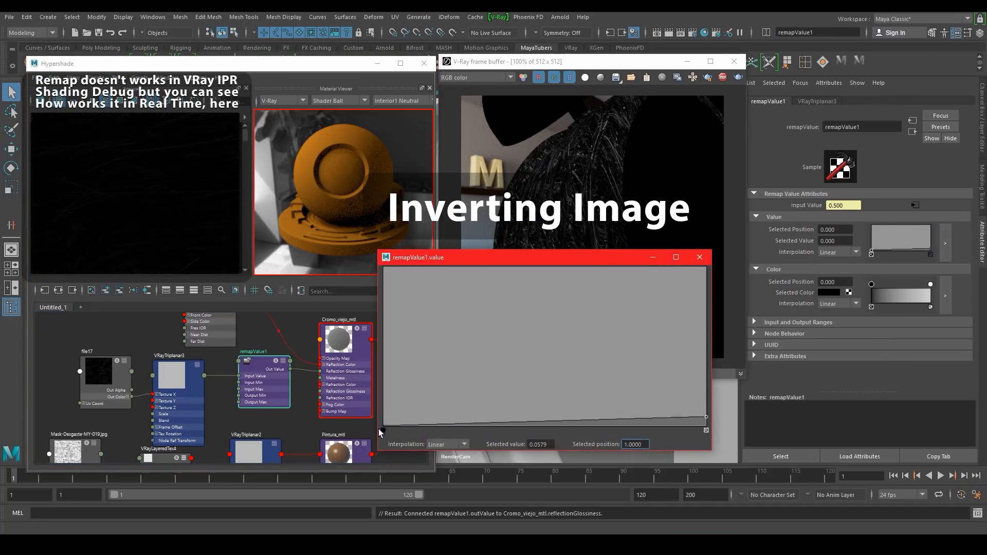
drag(381, 429, 383, 267)
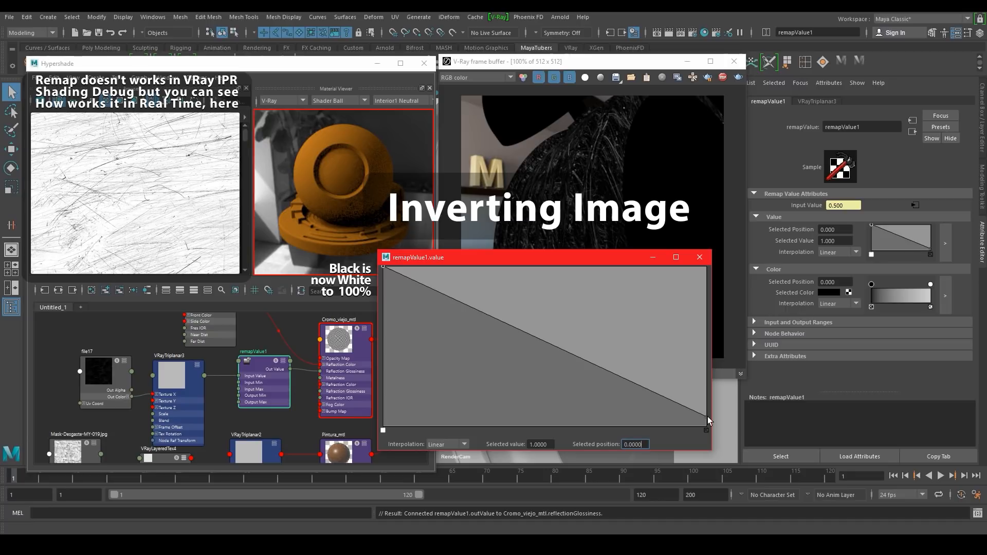
drag(707, 416, 710, 433)
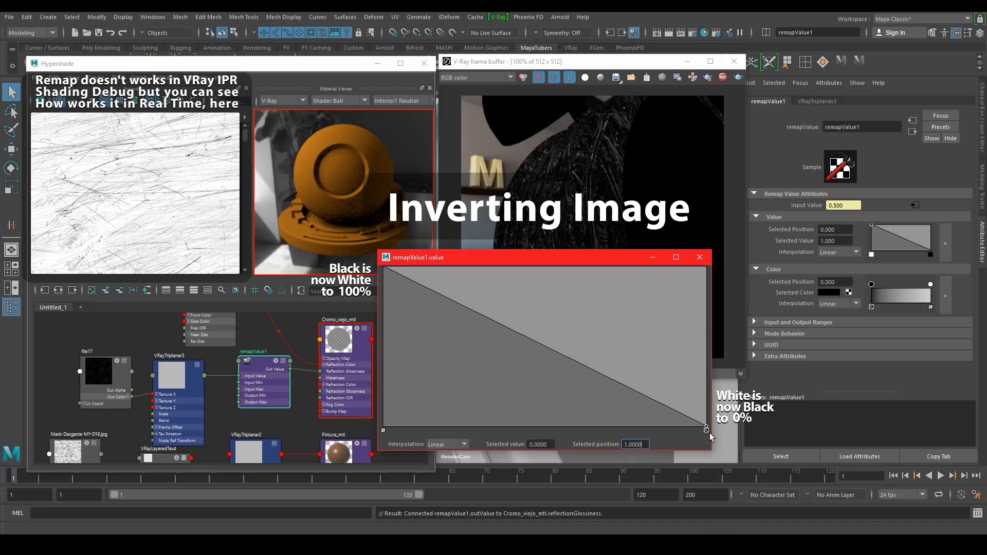
click(700, 257)
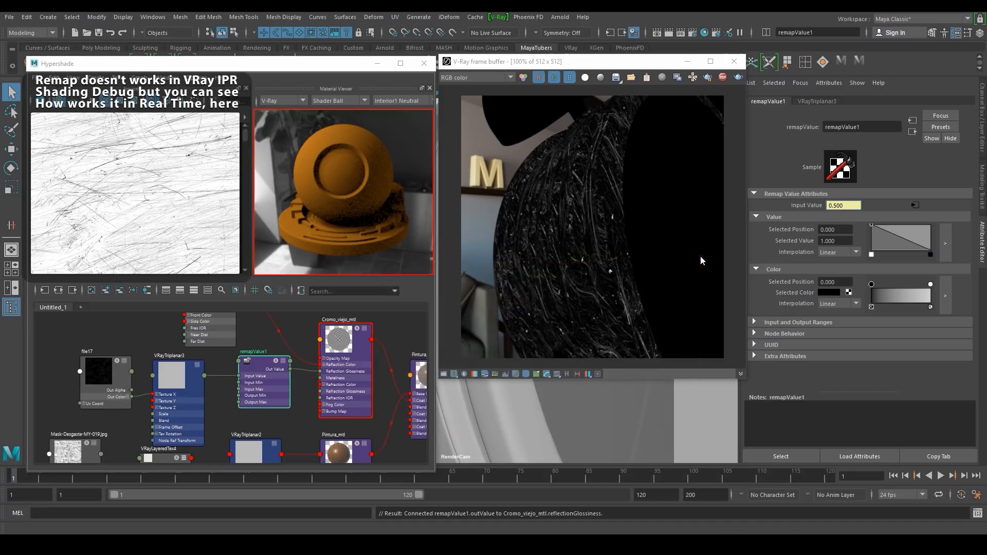
click(339, 342)
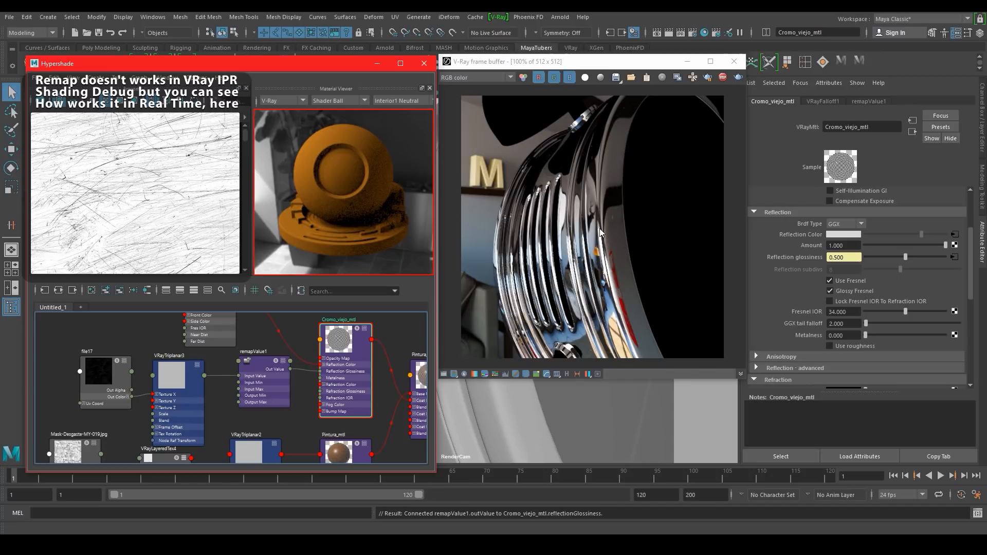
Lower the remap value curve's starting point to 0.800 and inspect the scratched chrome up close in the render
click(257, 366)
click(948, 246)
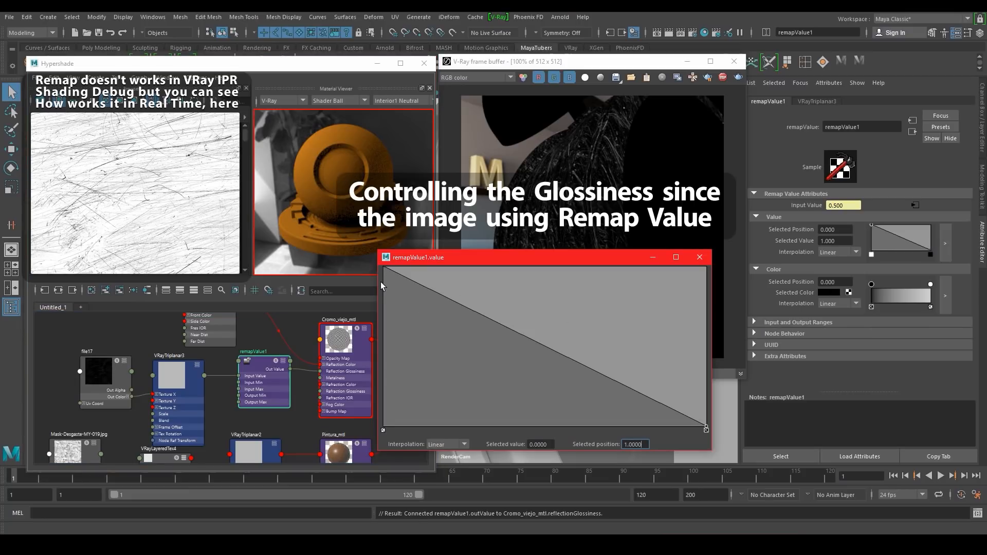
drag(383, 268, 383, 300)
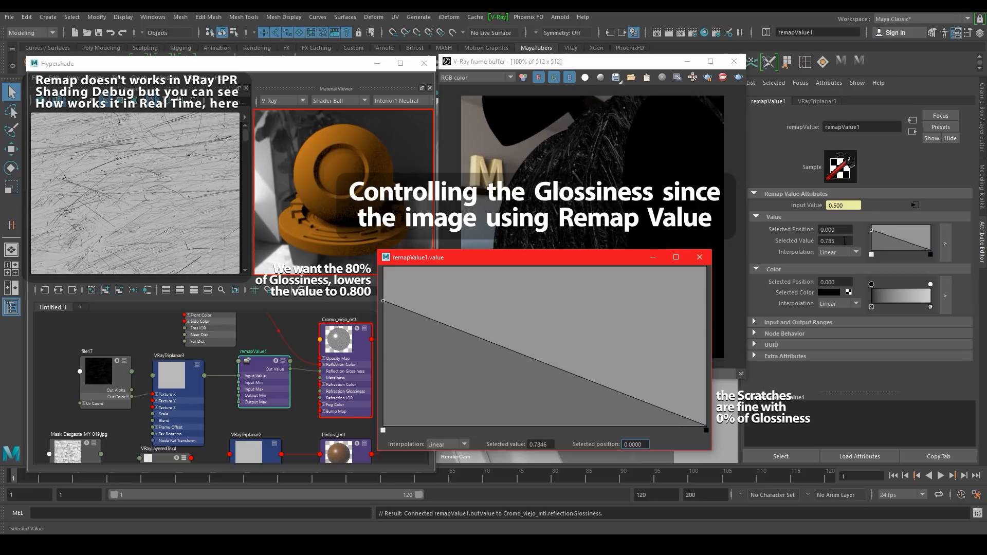
drag(845, 240, 829, 242)
text(800)
key(Return)
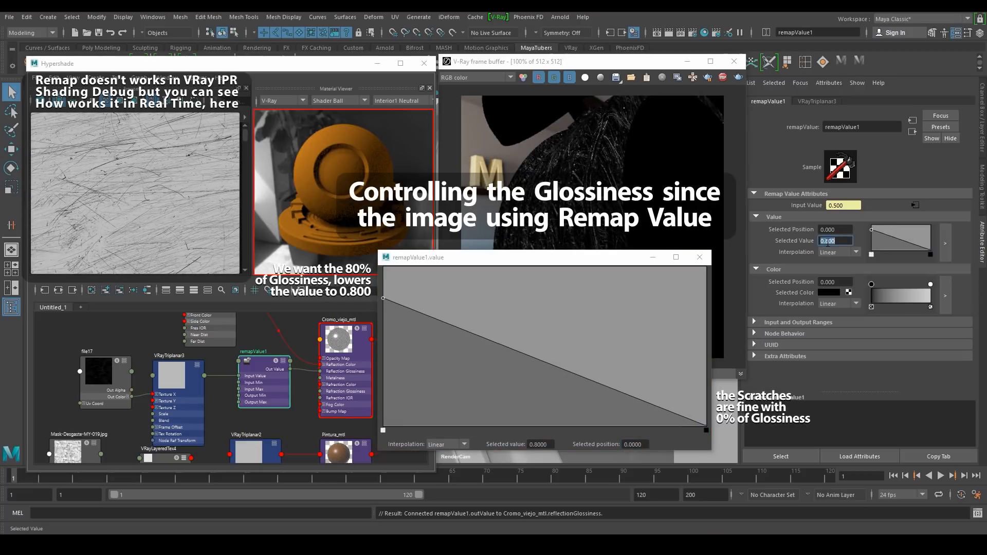
click(700, 257)
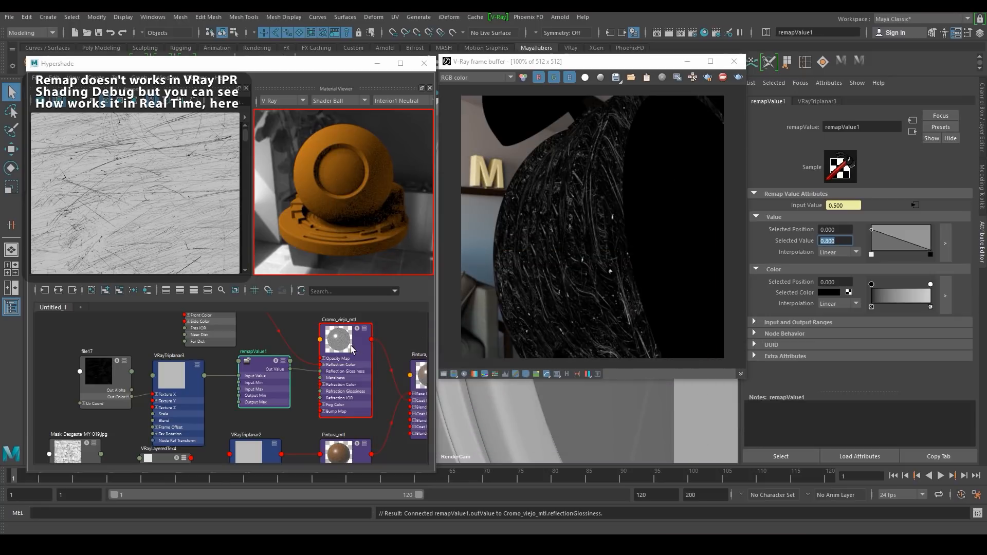
click(344, 341)
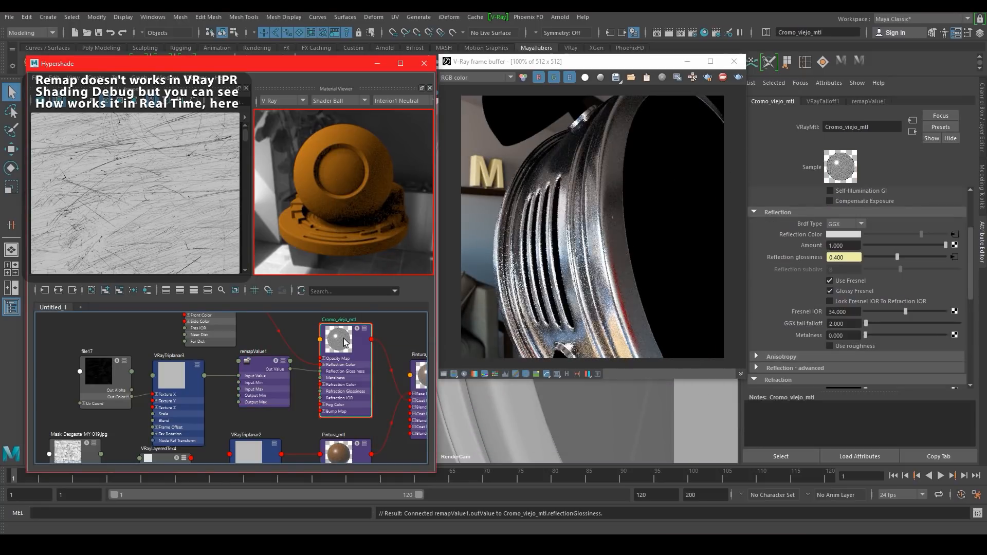
scroll(603, 144, up, 2)
middle_drag(559, 179, 632, 203)
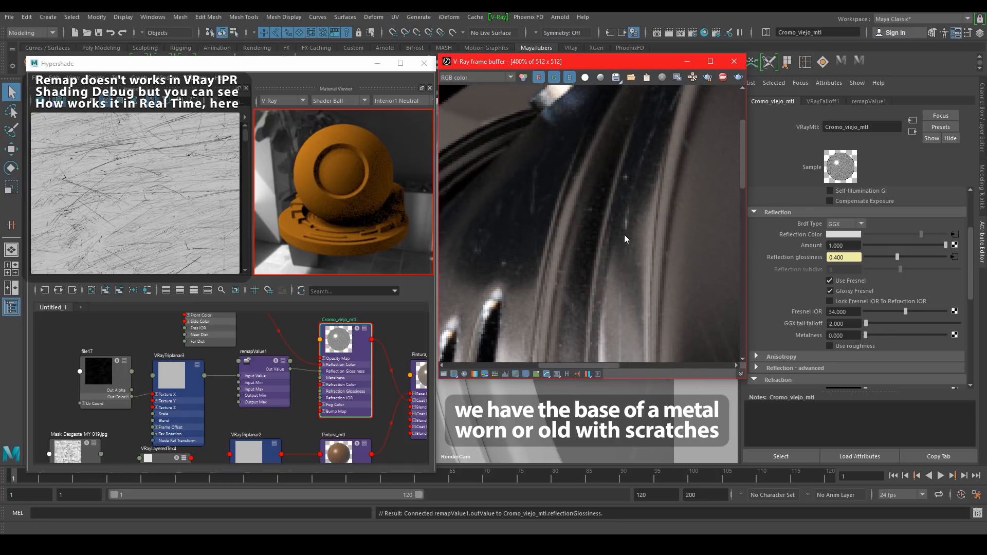
Graph the full network of the Pintura_reloj_final_mtl blend material and preview it on the clock in the render
drag(95, 357, 84, 366)
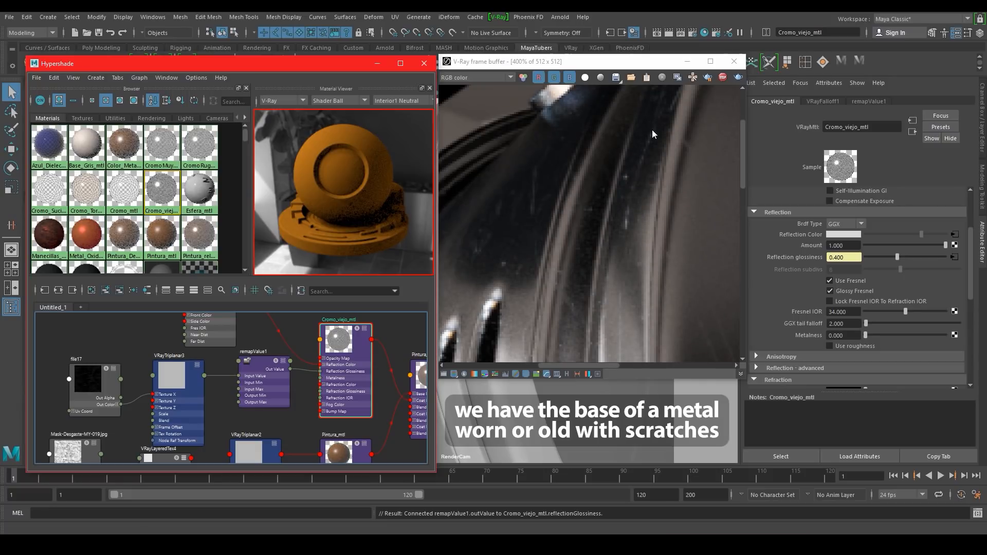
click(549, 208)
scroll(293, 344, down, 5)
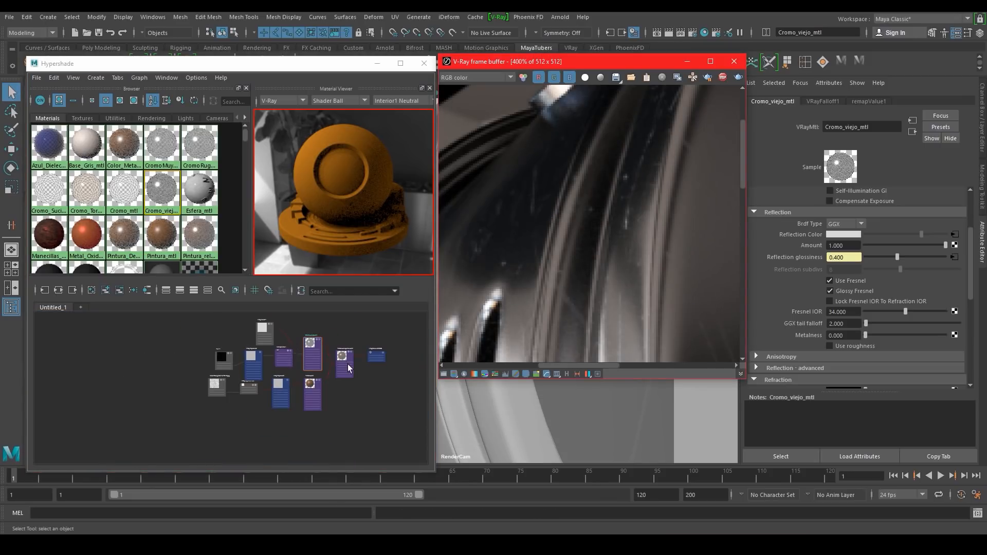
click(348, 364)
click(59, 290)
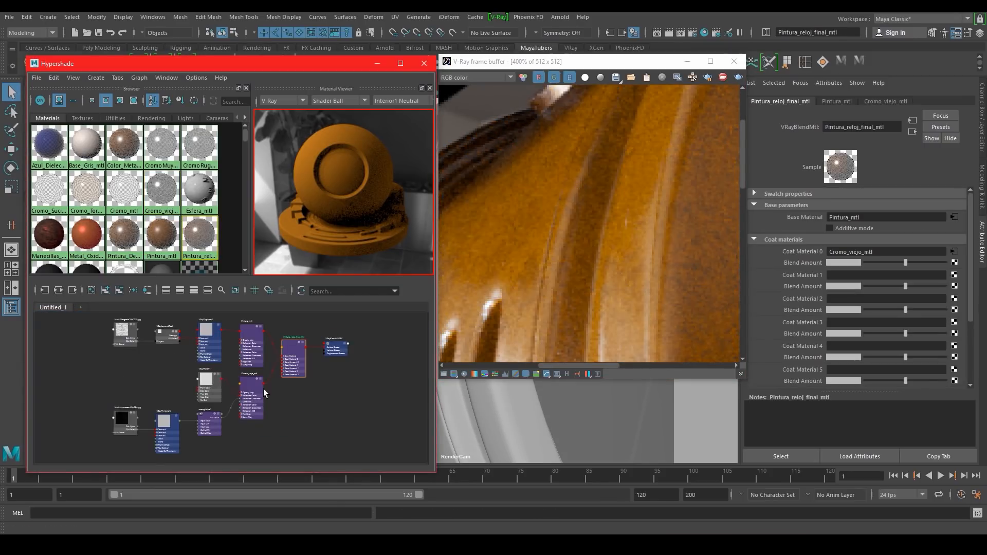
click(293, 343)
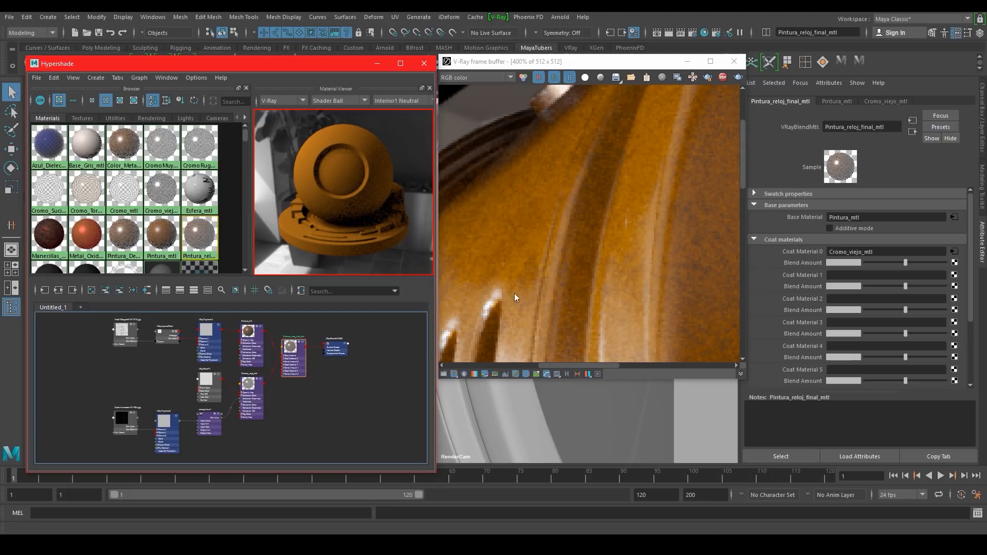
scroll(621, 233, down, 3)
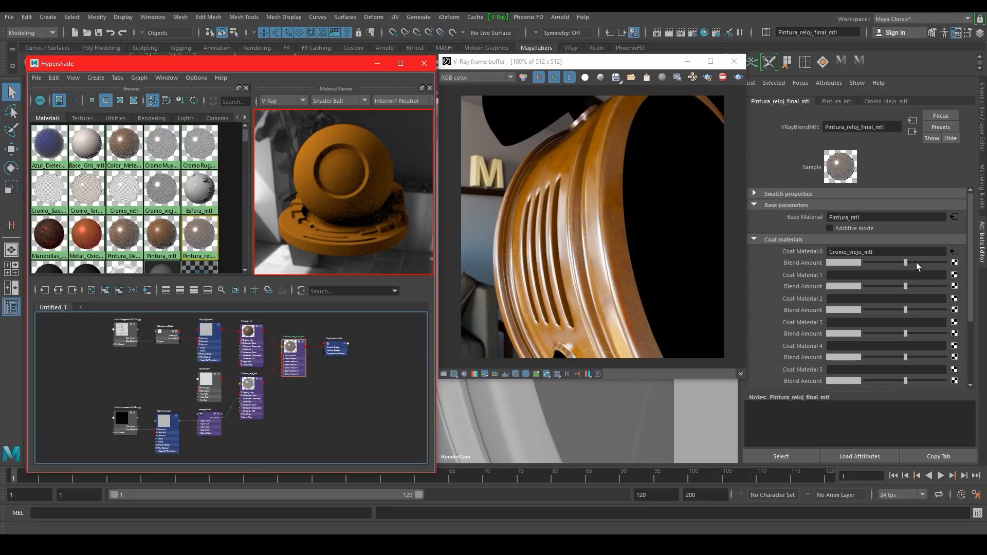
Map the blend amount of coat material 0, Cromo_viejo_mtl, with a VRay Dirt texture
mouse_move(905, 264)
mouse_down()
mouse_move(822, 264)
mouse_move(944, 262)
mouse_move(899, 262)
mouse_up()
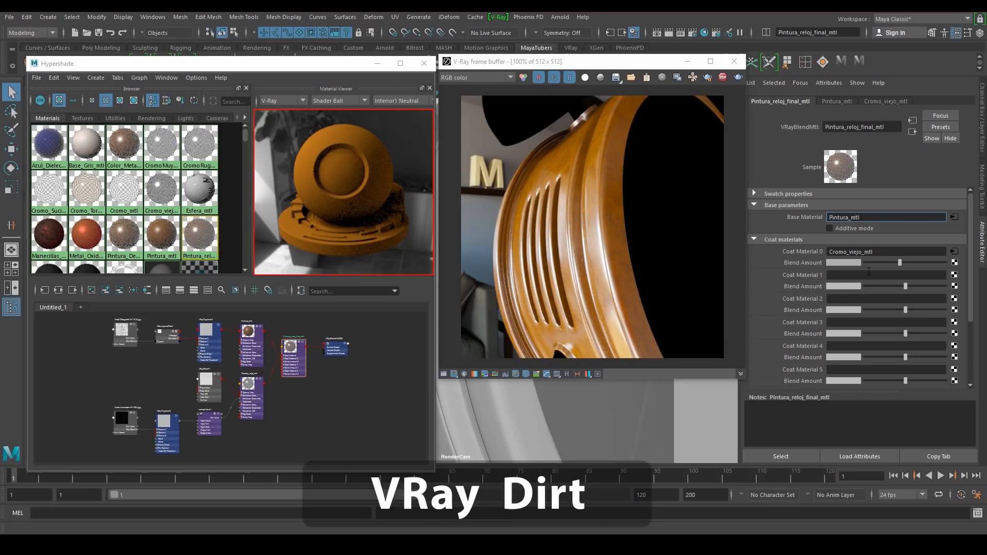
click(955, 263)
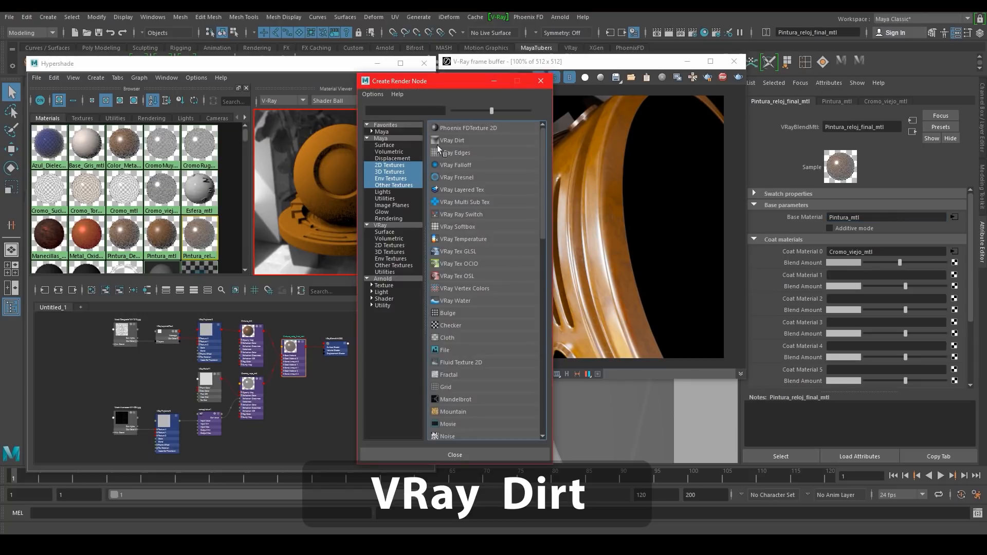
click(455, 144)
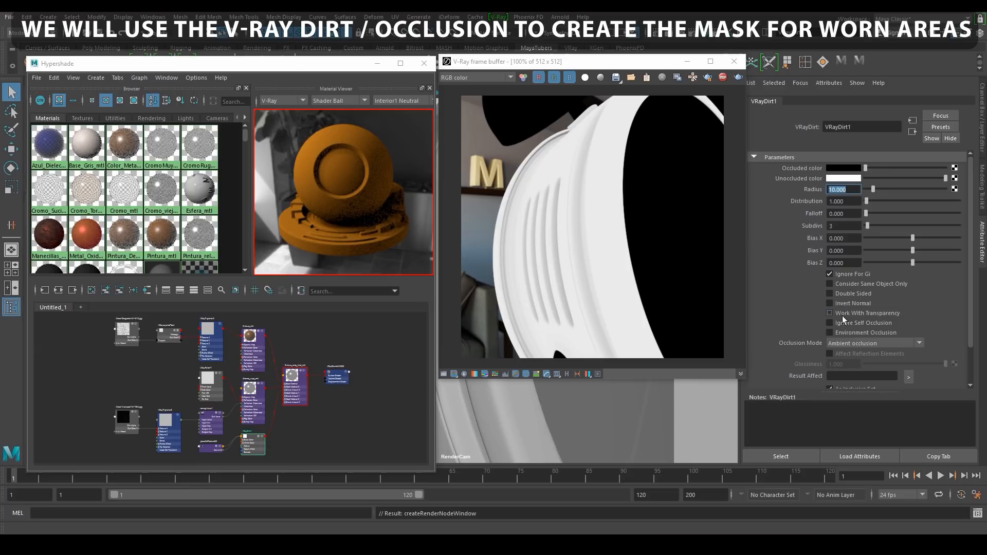
Enable Invert Normal on the VRay Dirt and swap its colors to white for occluded and black for unoccluded
click(849, 302)
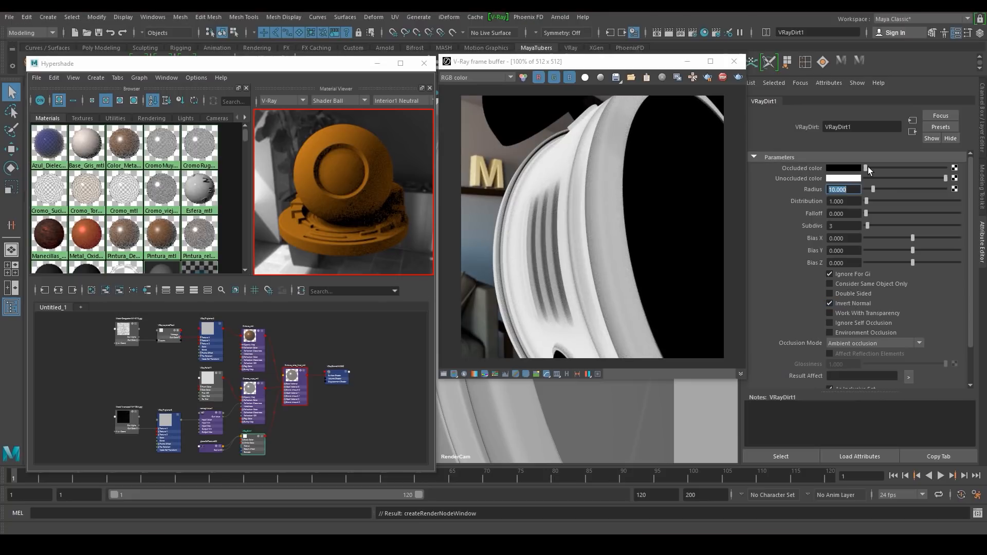
drag(866, 166, 830, 175)
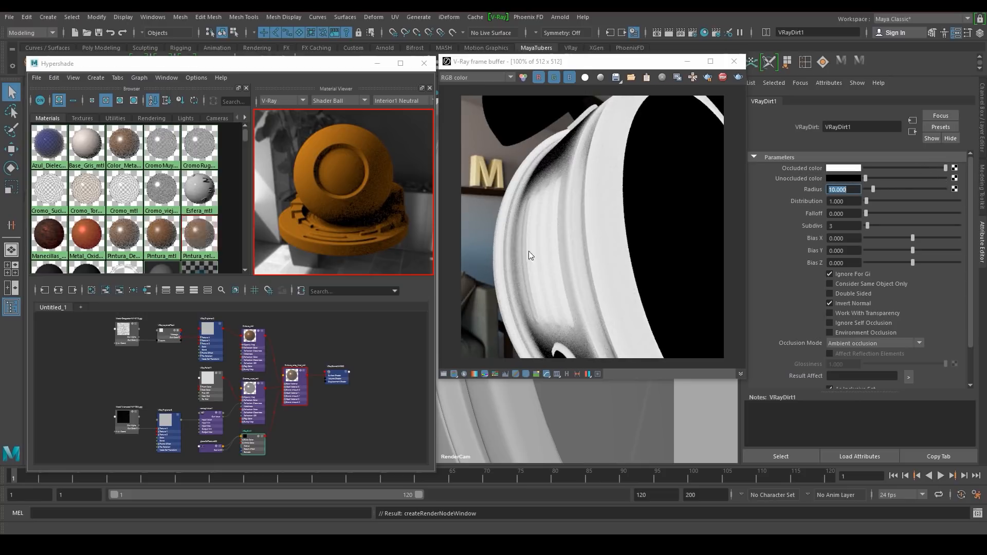
Set the VRay Dirt's subdivs to 16 and its radius to 1.2
drag(838, 226, 796, 225)
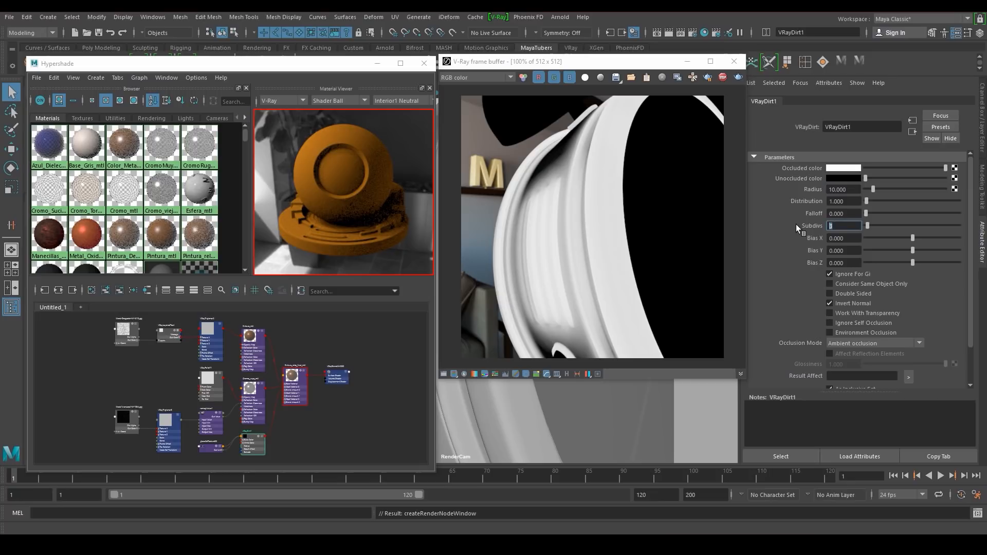
text(16)
key(Return)
drag(870, 189, 865, 188)
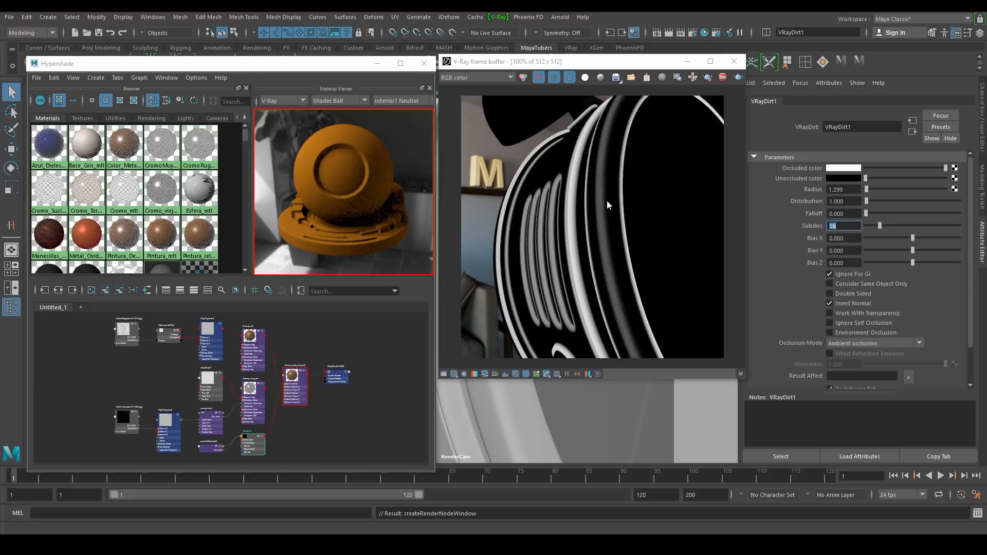
click(843, 189)
text(1.2)
key(Tab)
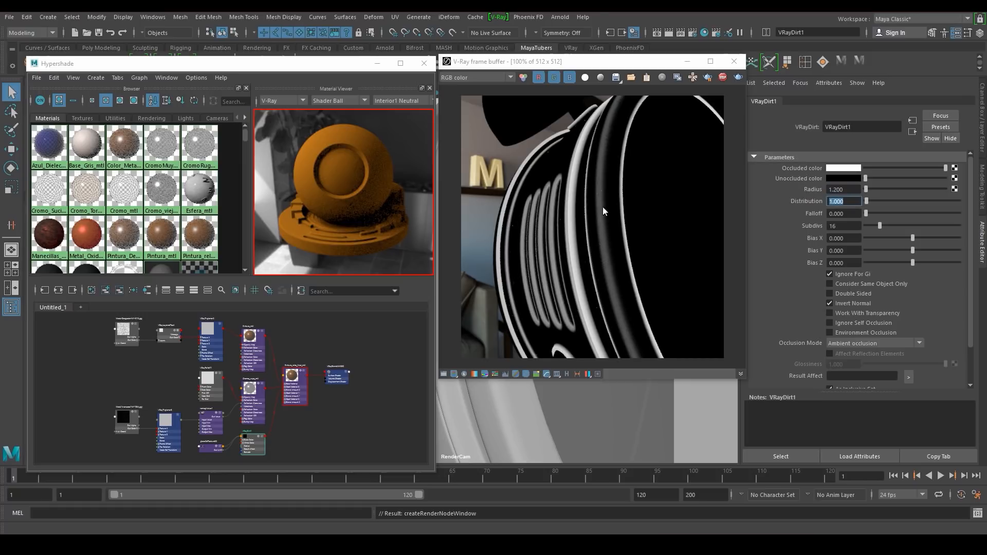
Sample the pixel colors of the dirt mask and inspect the wear on Pintura_reloj_final_mtl up close in the render
right_click(567, 208)
click(590, 245)
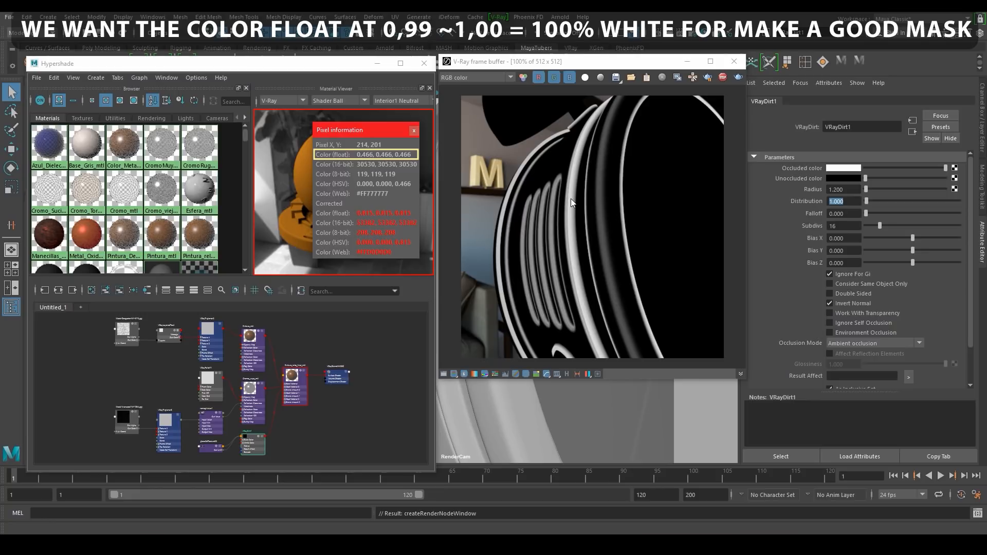
click(292, 377)
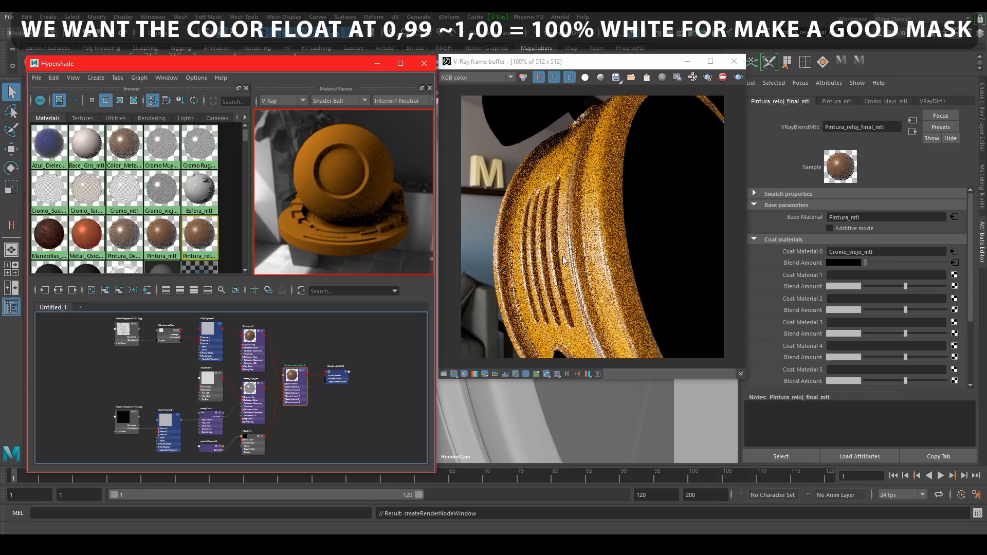
scroll(590, 329, up, 1)
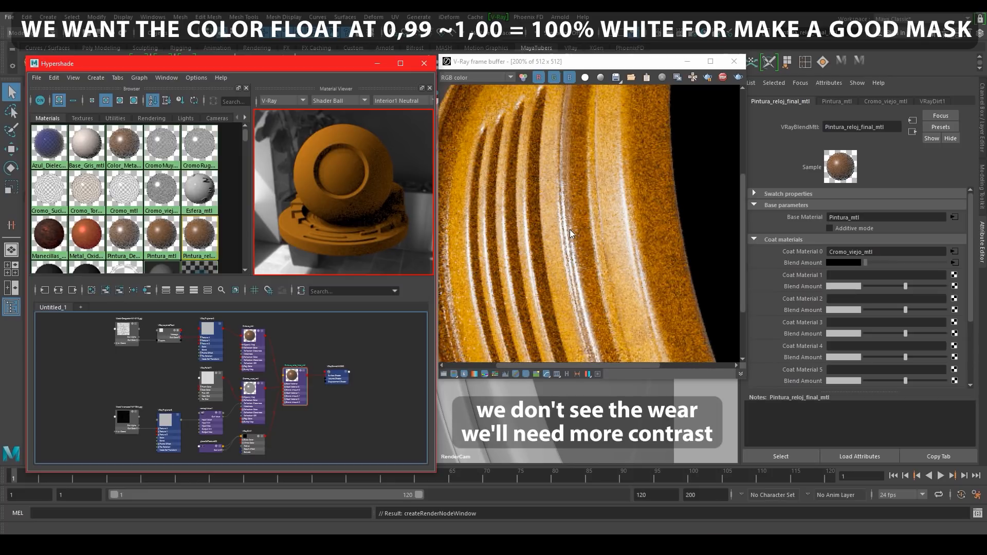
scroll(570, 229, down, 1)
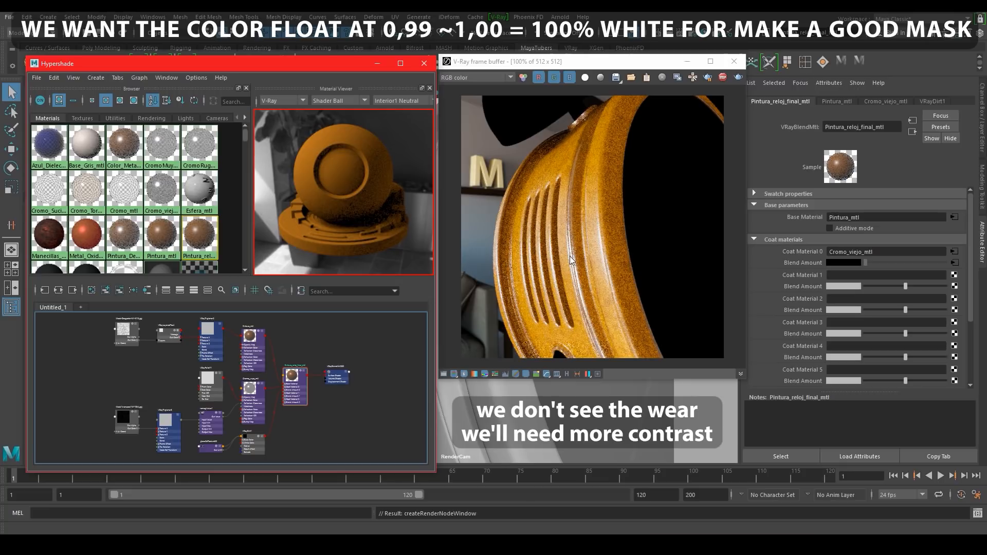
Show the swatch of the VRayDirt1 node, delete its place2dTexture node and preview the dirt mask
click(164, 335)
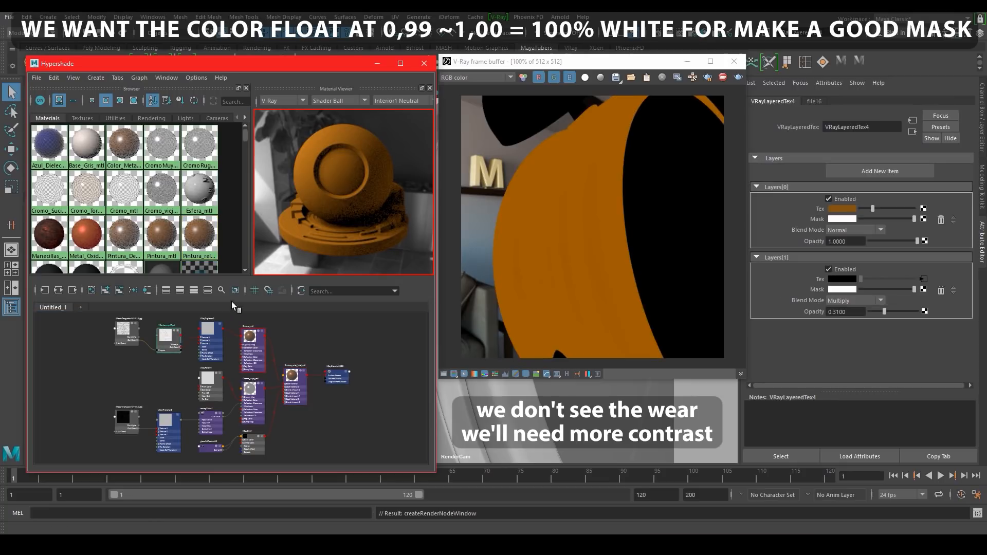
scroll(258, 418, up, 3)
alt+middle_drag(291, 419, 339, 370)
click(288, 403)
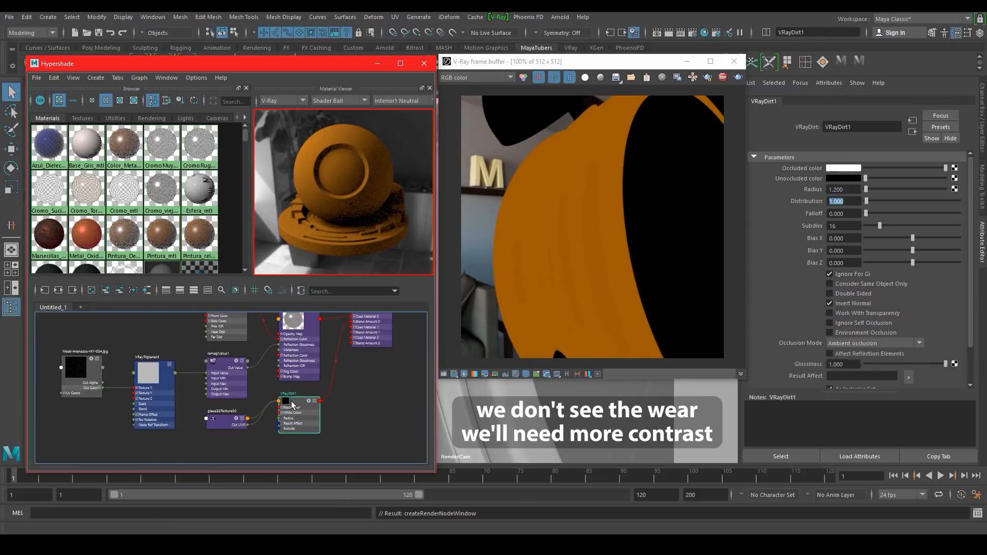
click(235, 291)
click(224, 428)
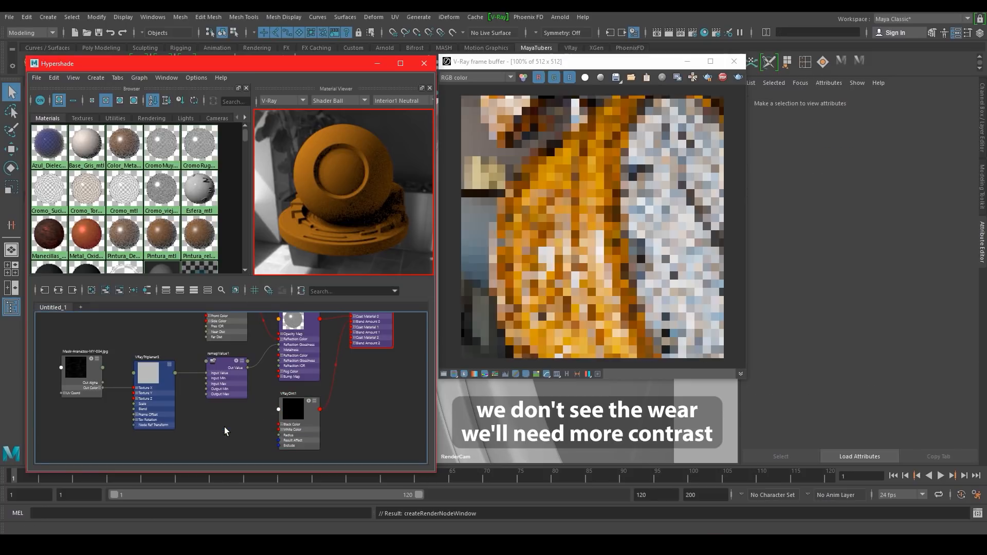
click(299, 412)
scroll(354, 369, down, 2)
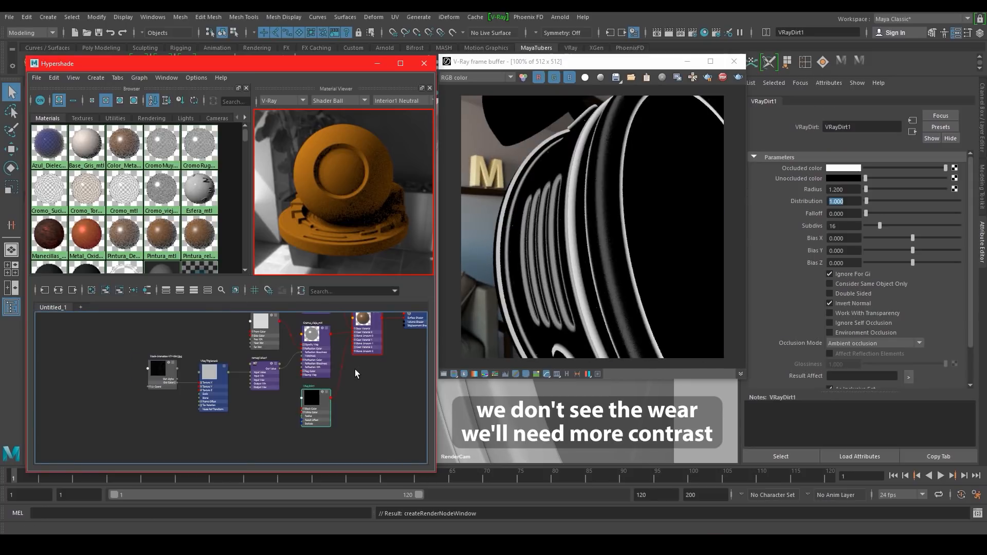
Create a colorCorrect node beside the VRayDirt1 node and move the dirt node away to make room
click(367, 399)
key(Tab)
text(color)
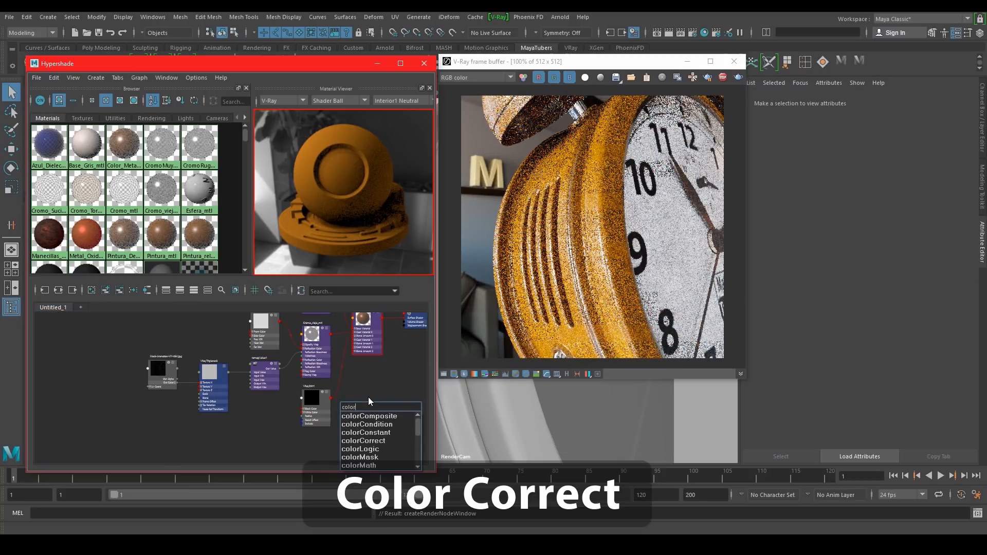
key(Down)
key(Return)
click(315, 412)
drag(316, 412, 263, 435)
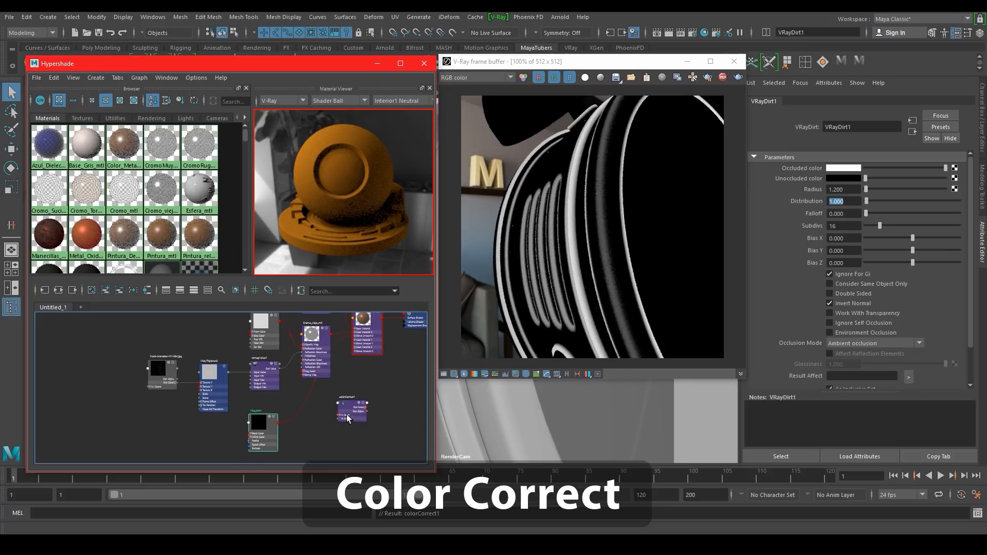
Connect VRayDirt1 to the colorCorrect node's color and the colorCorrect node to blend amount 0 of Pintura_reloj_final_mtl
click(346, 415)
middle_drag(253, 422, 813, 202)
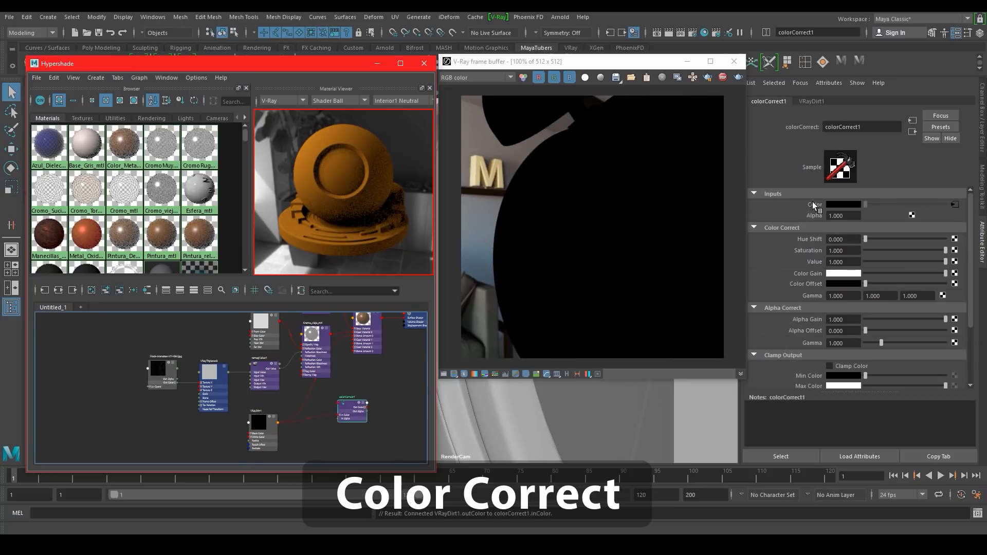
click(366, 327)
middle_drag(804, 264, 803, 264)
click(352, 409)
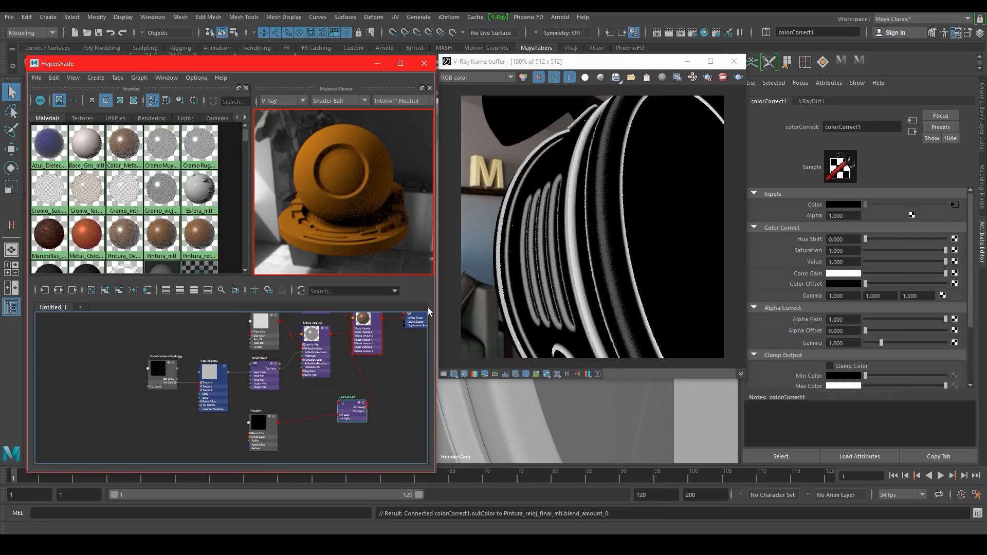
Set the colorCorrect node's Value to 5 and sample the mask's pixel colors in the render
right_drag(576, 204, 571, 234)
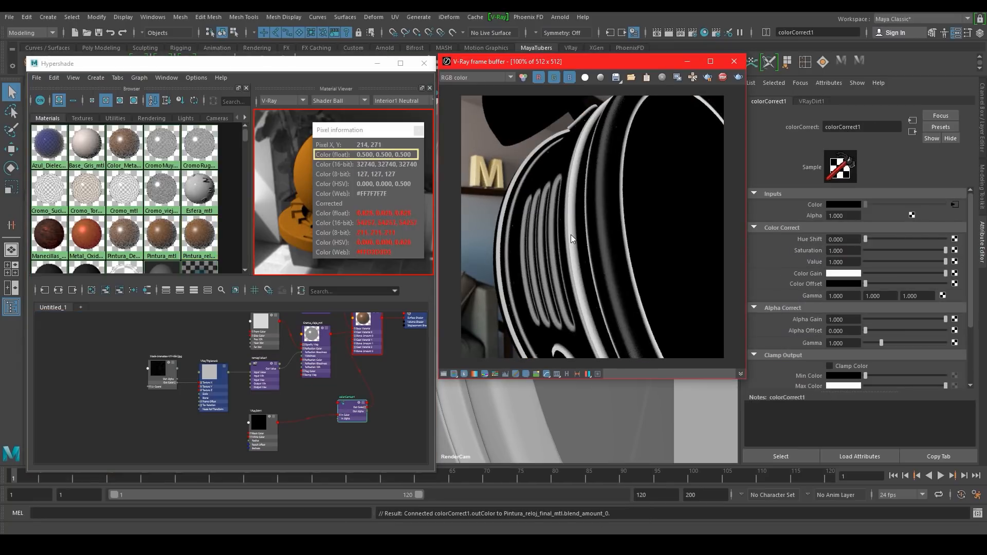
click(343, 406)
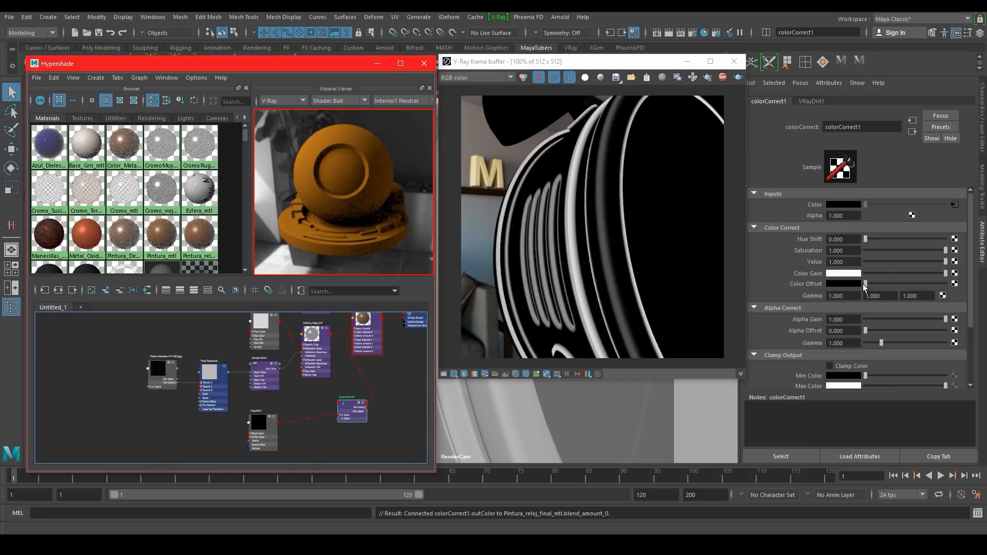
click(854, 261)
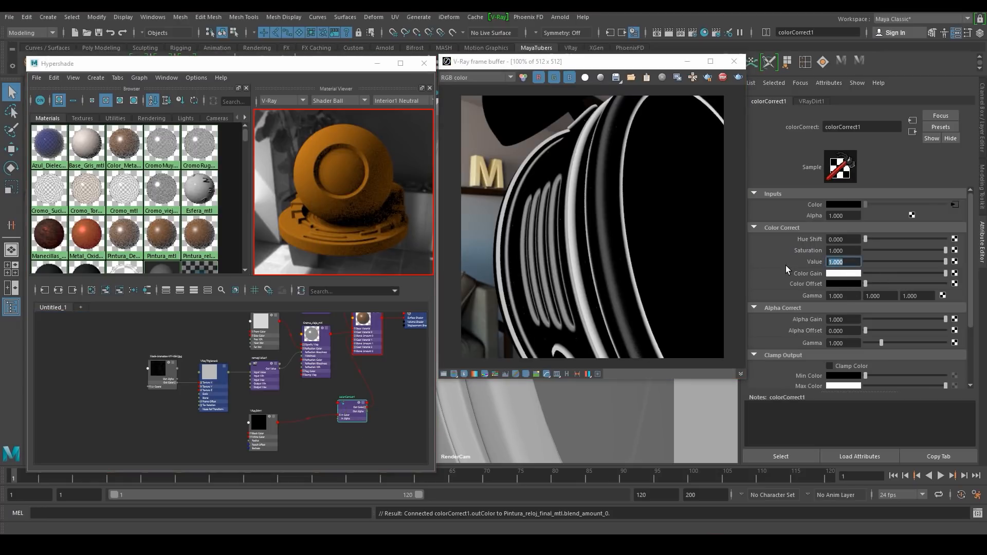
text(5)
key(Return)
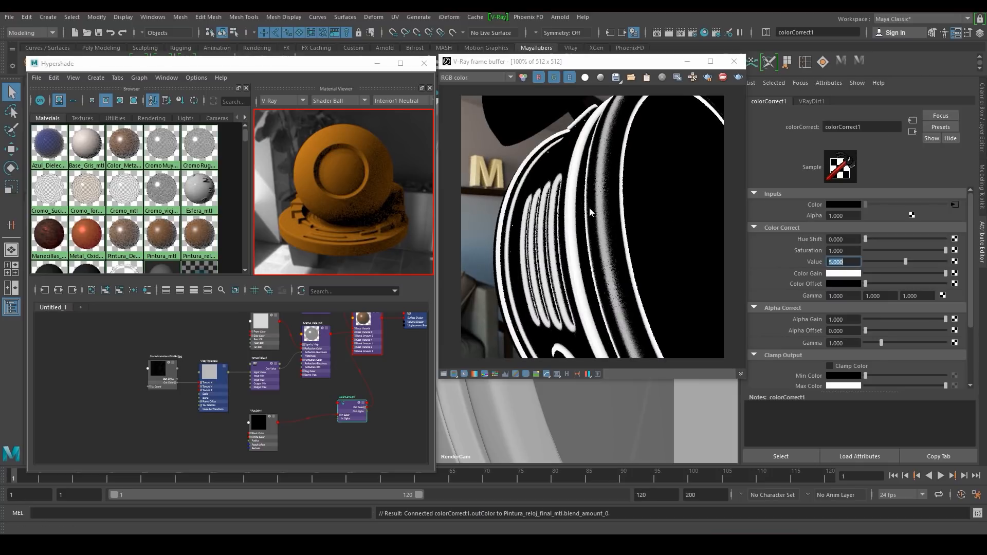
right_click(568, 229)
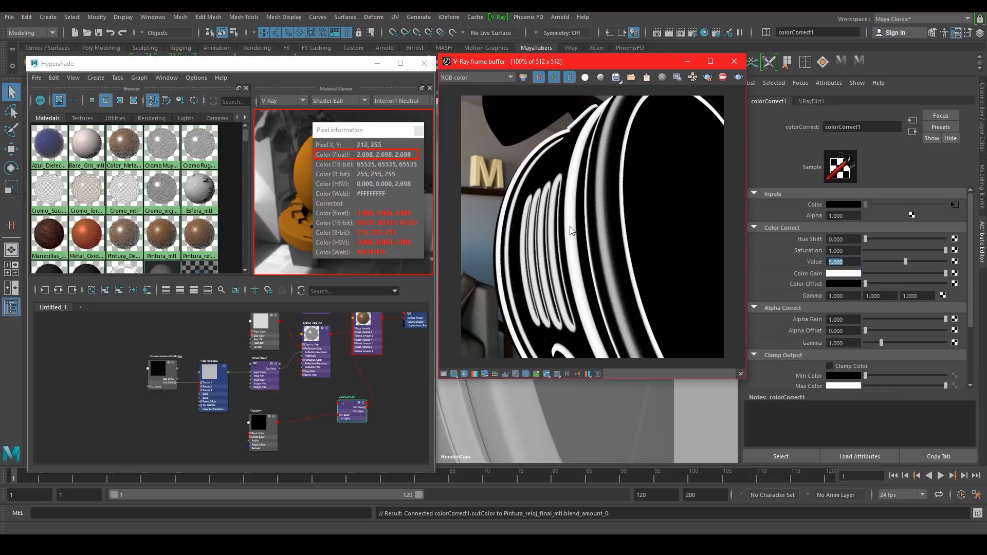
right_drag(571, 230, 799, 310)
Enable Clamp Color on the colorCorrect node and sample the mask's white areas in the render again
scroll(799, 309, down, 1)
scroll(815, 300, down, 1)
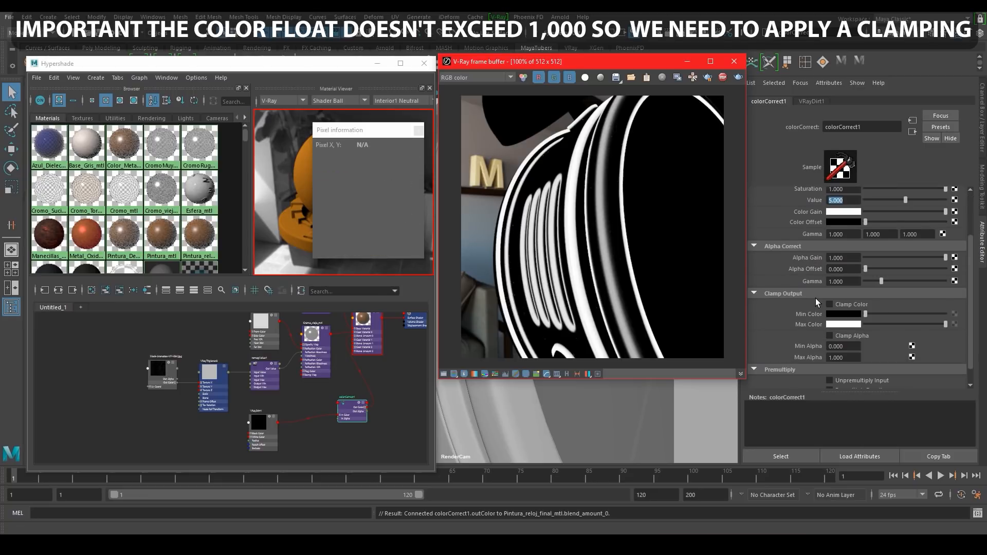
click(829, 305)
right_drag(688, 271, 571, 237)
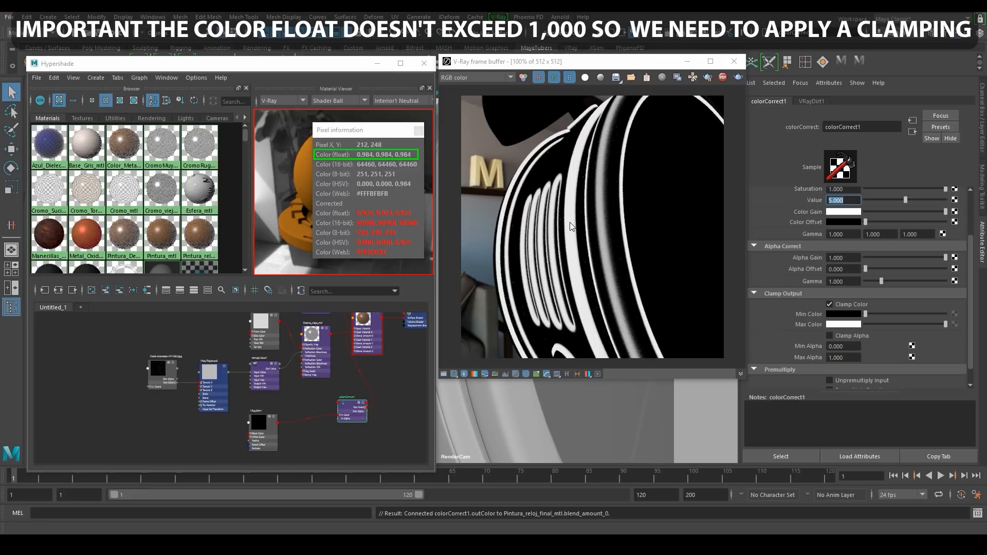
Preview Pintura_reloj_final_mtl and inspect the worn chrome edges of the clock up close in the render
click(363, 320)
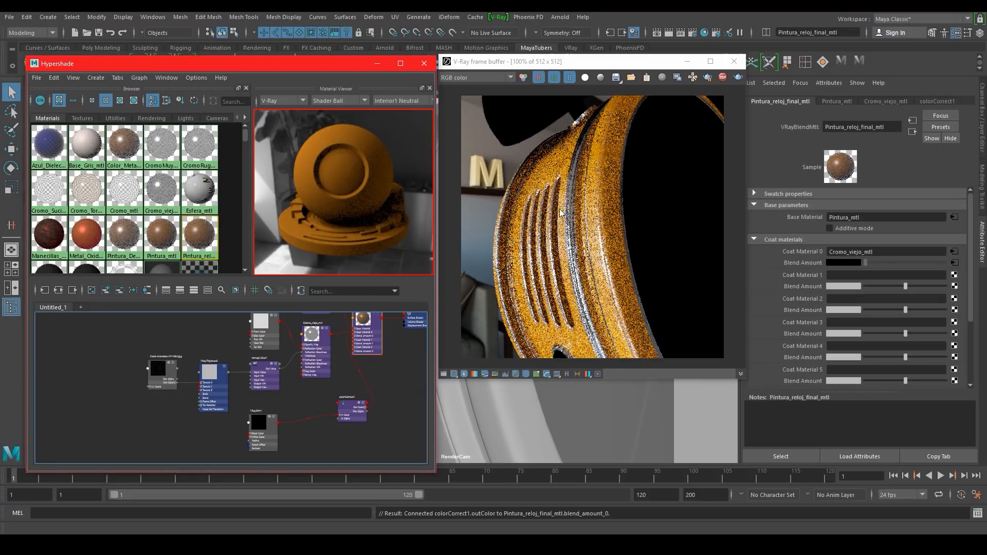
scroll(573, 236, up, 1)
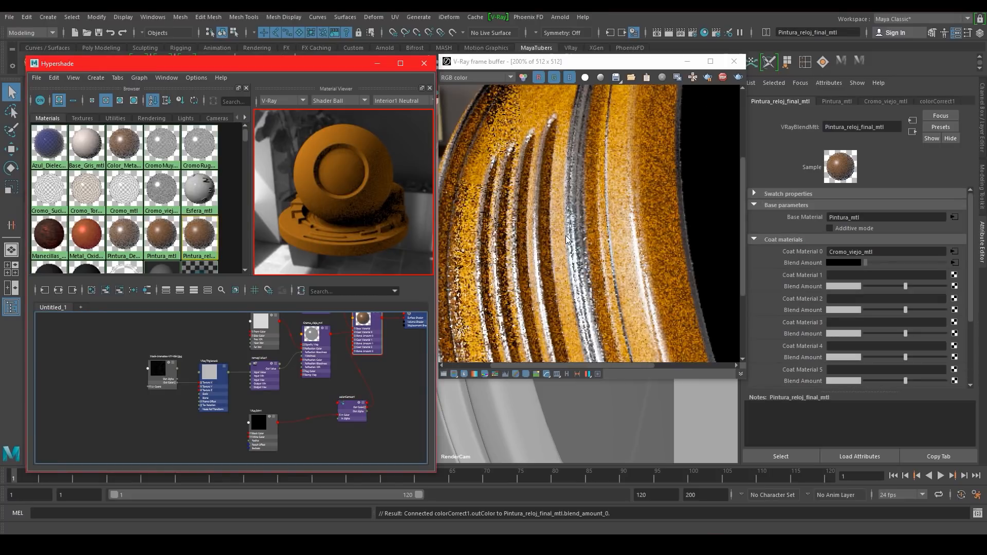
scroll(579, 214, down, 1)
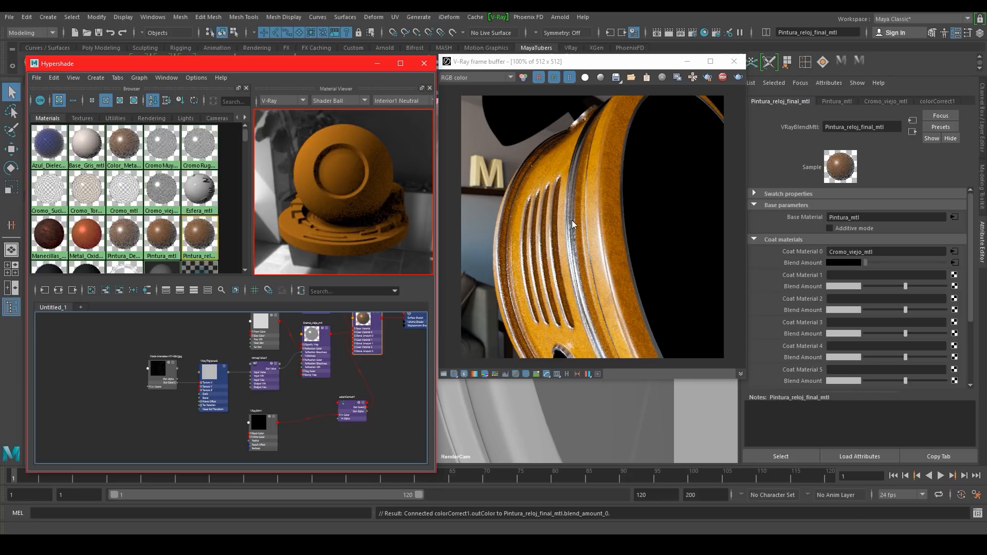
Create a VRayTriplanar node and connect it to the Occluded color of VRayDirt1
click(259, 426)
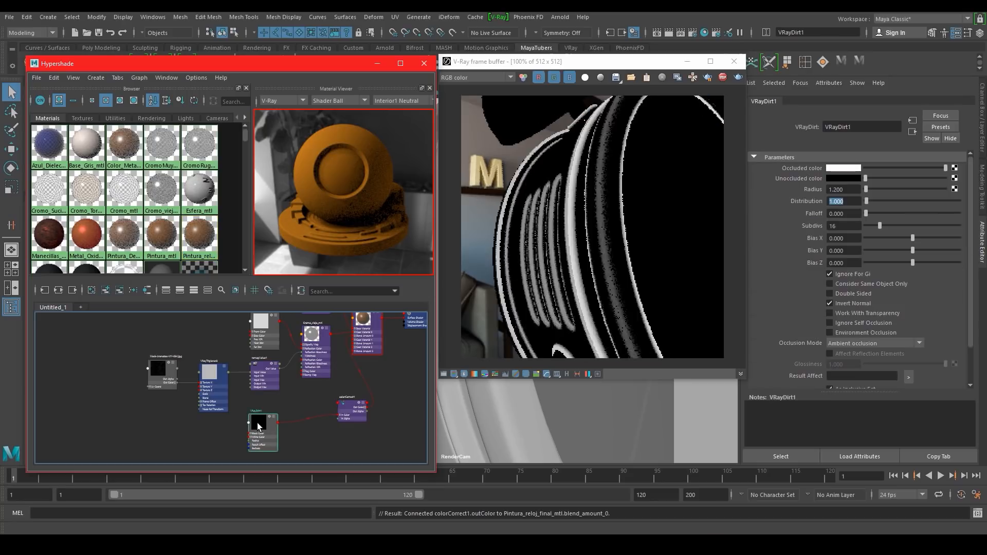
alt+middle_drag(282, 406, 368, 378)
scroll(313, 406, up, 3)
mouse_move(299, 404)
alt+middle_down()
mouse_move(263, 426)
mouse_move(288, 401)
alt+middle_up()
scroll(290, 401, down, 3)
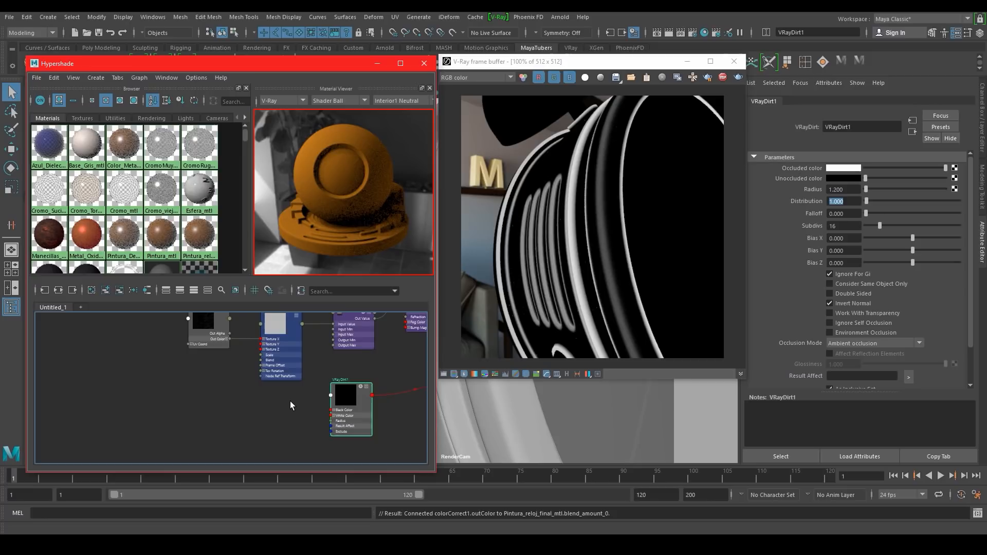
click(275, 410)
key(Tab)
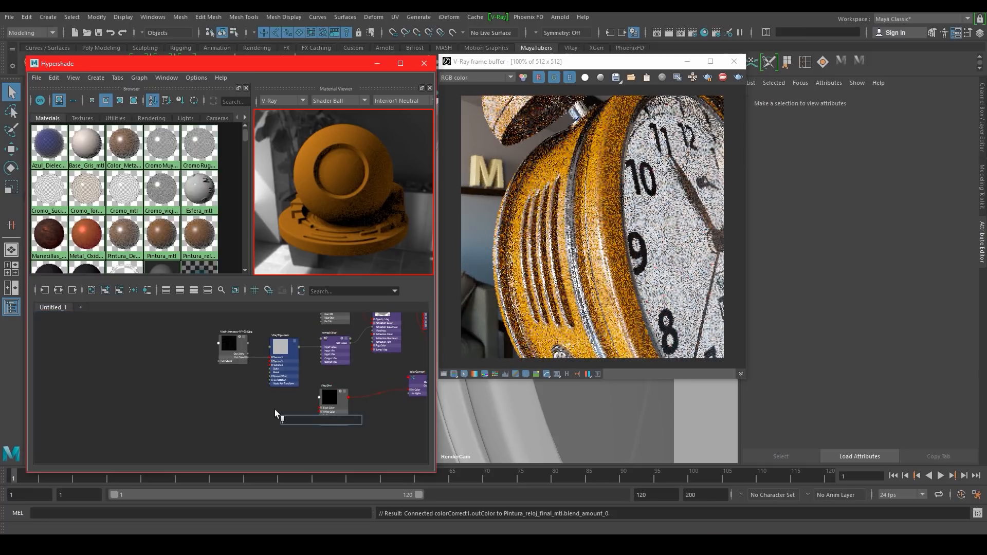
text(VRaytr)
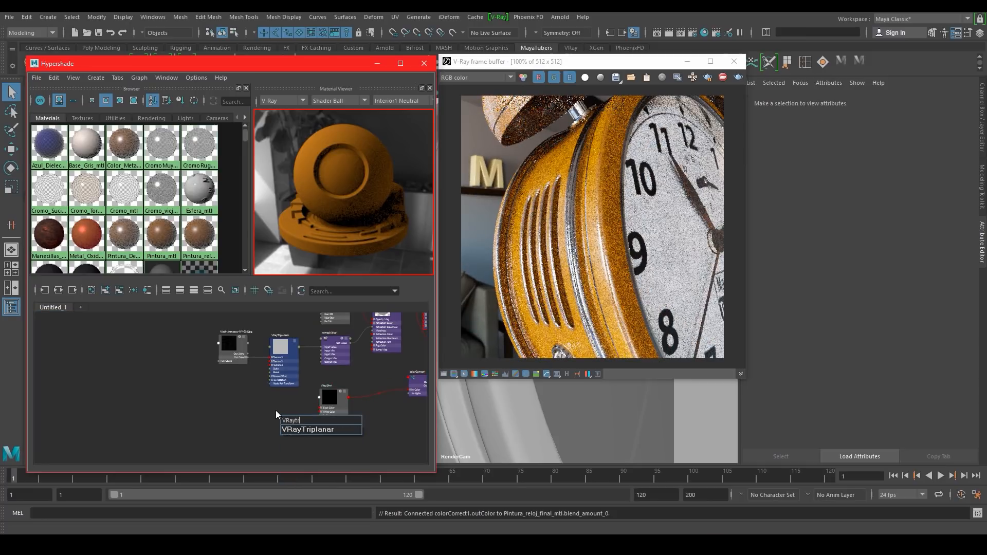
key(Return)
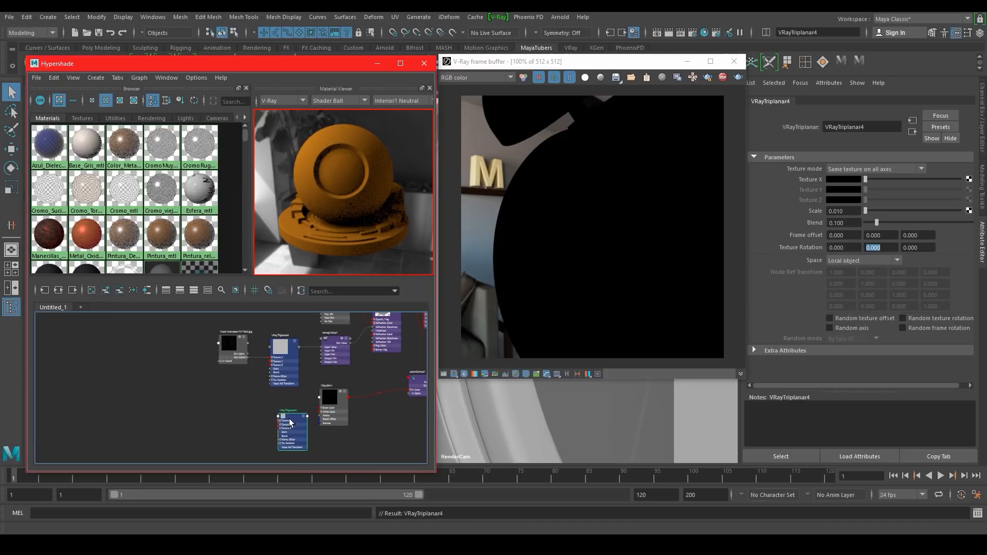
click(325, 404)
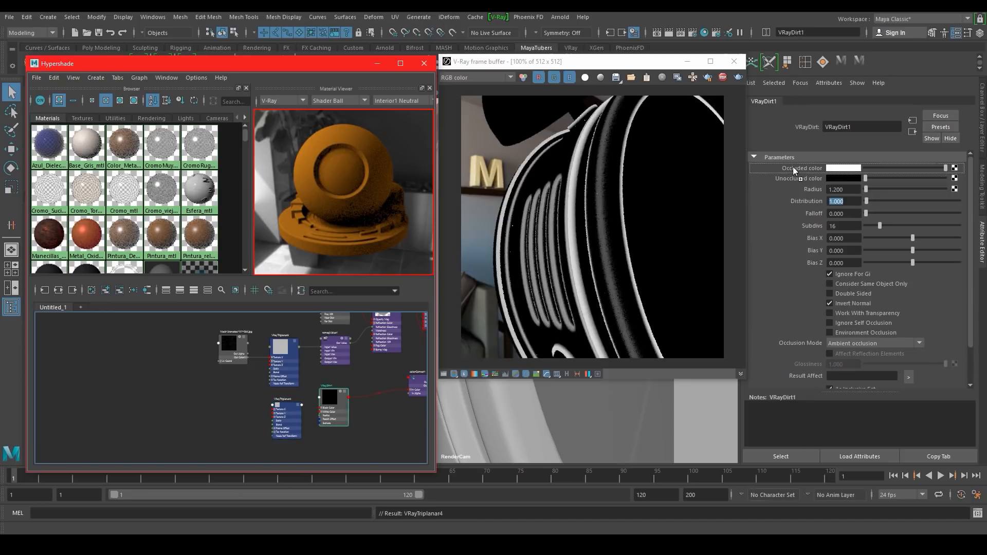
middle_drag(794, 167, 794, 168)
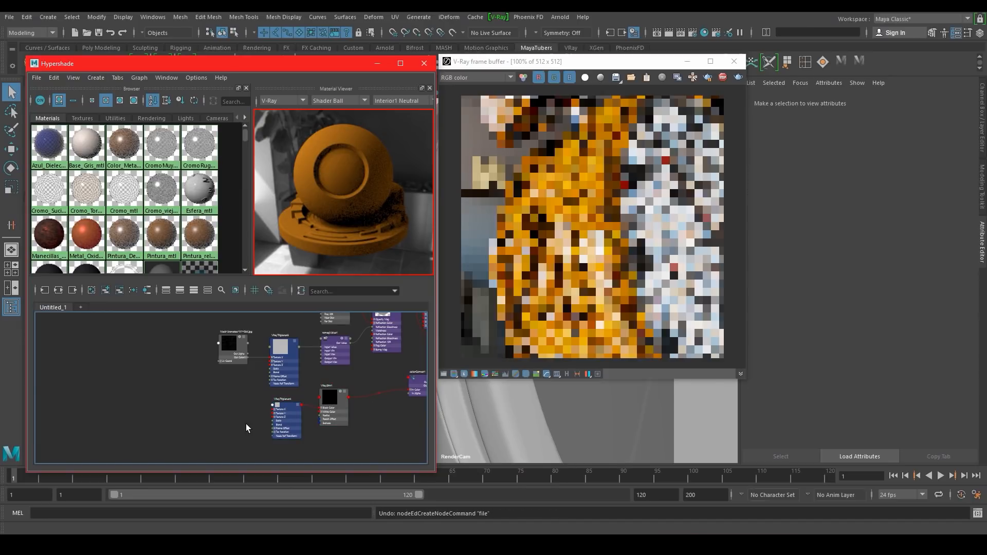
Create a file texture node beside the new triplanar node and delete its place2dTexture node
key(Tab)
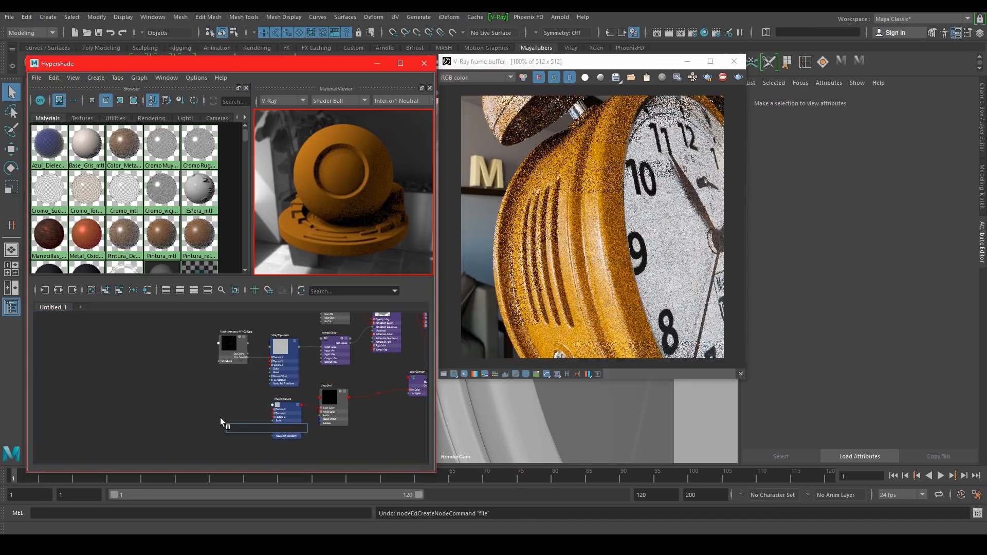
text(file)
key(Down)
key(Down)
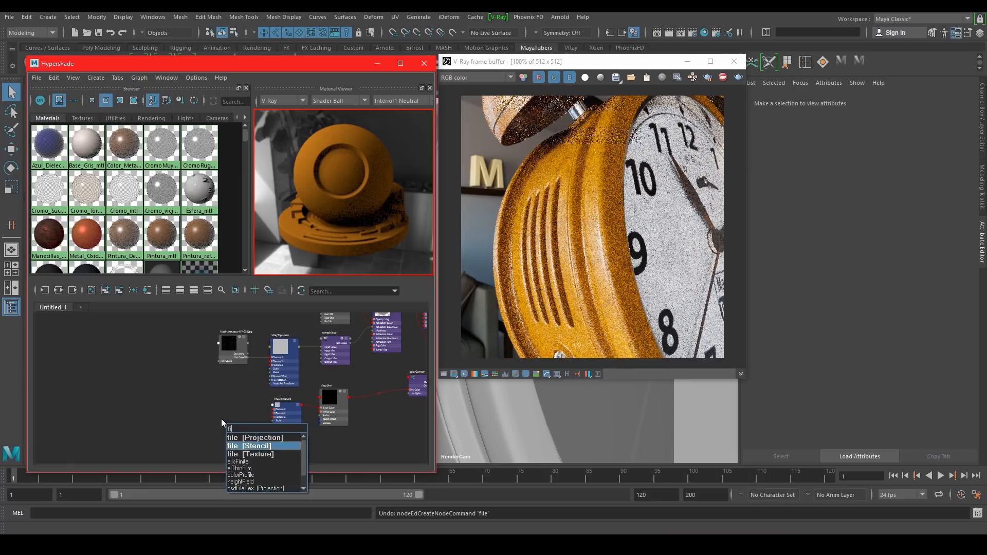
key(Return)
drag(250, 456, 222, 409)
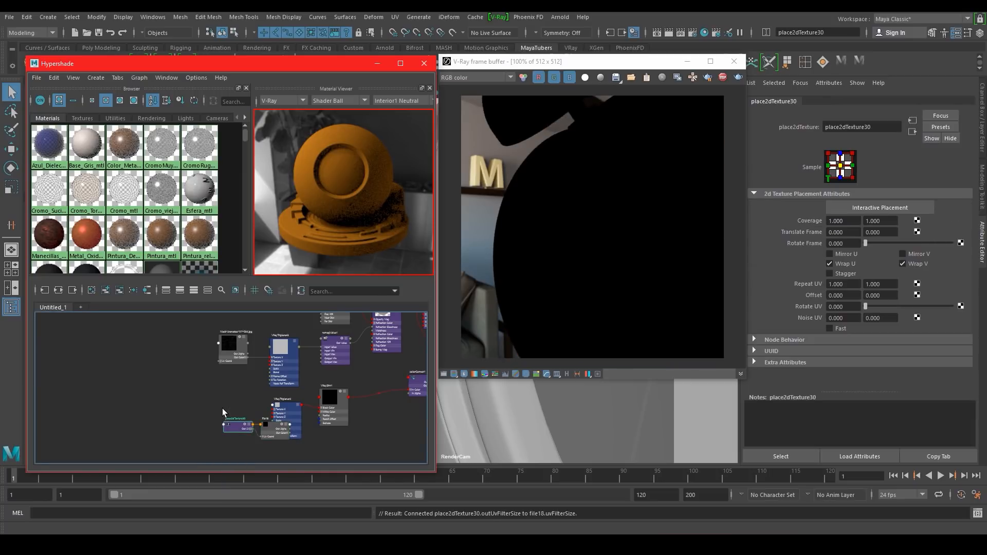
key(Delete)
click(278, 432)
drag(278, 431, 235, 416)
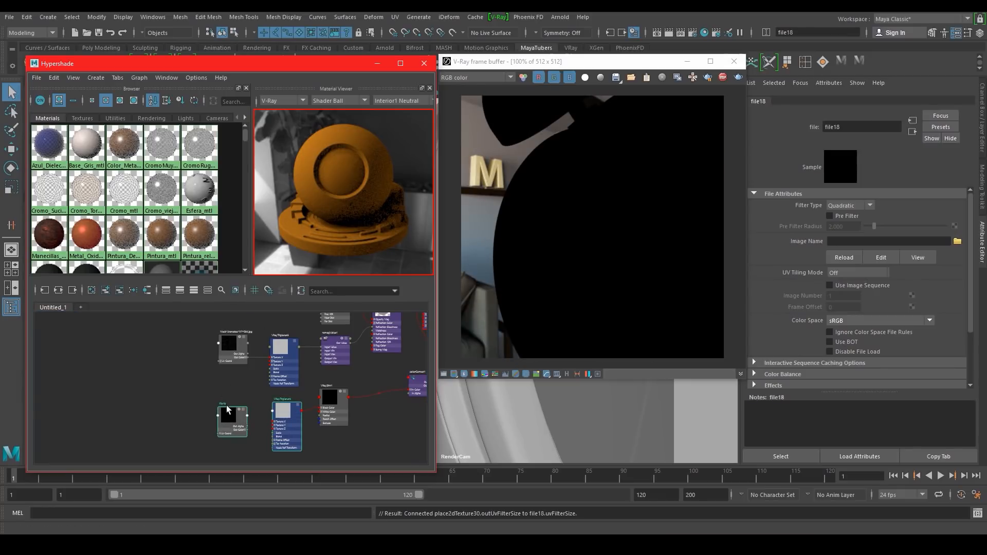
Load Mask-Desgaste-Contrast-MY-002.jpg into the new file node and connect its Out Color to Texture X of VRayTriplanar4
scroll(263, 417, up, 2)
click(957, 241)
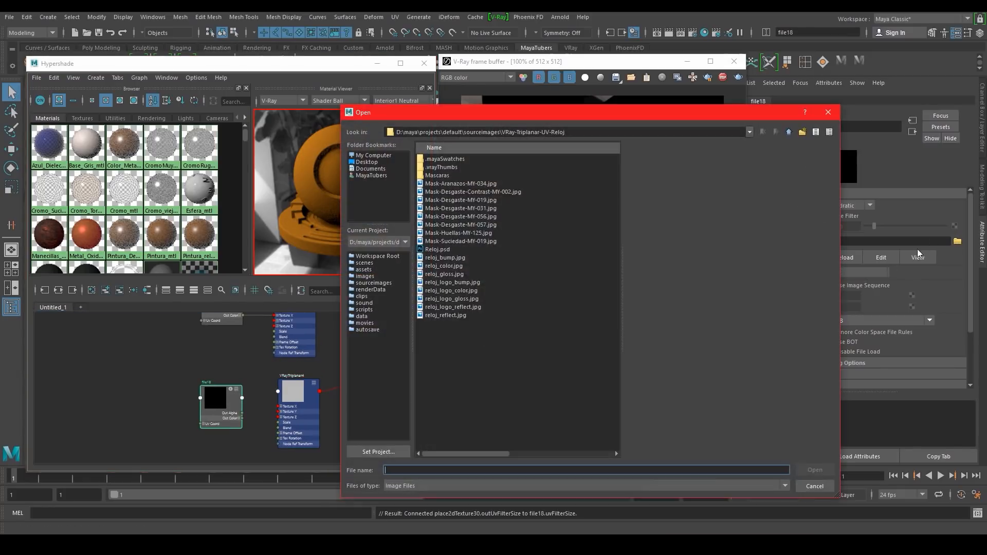
click(509, 192)
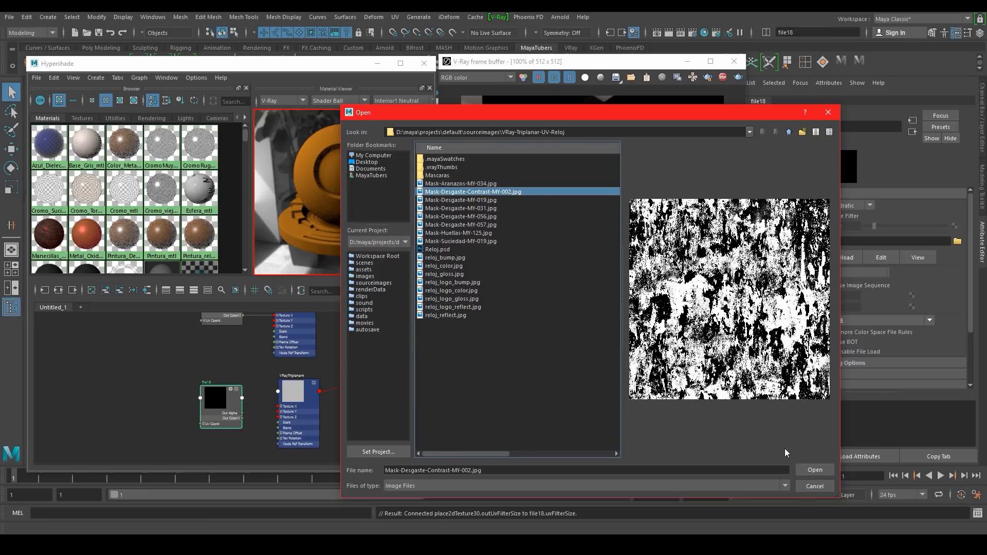
click(814, 470)
drag(218, 392, 214, 385)
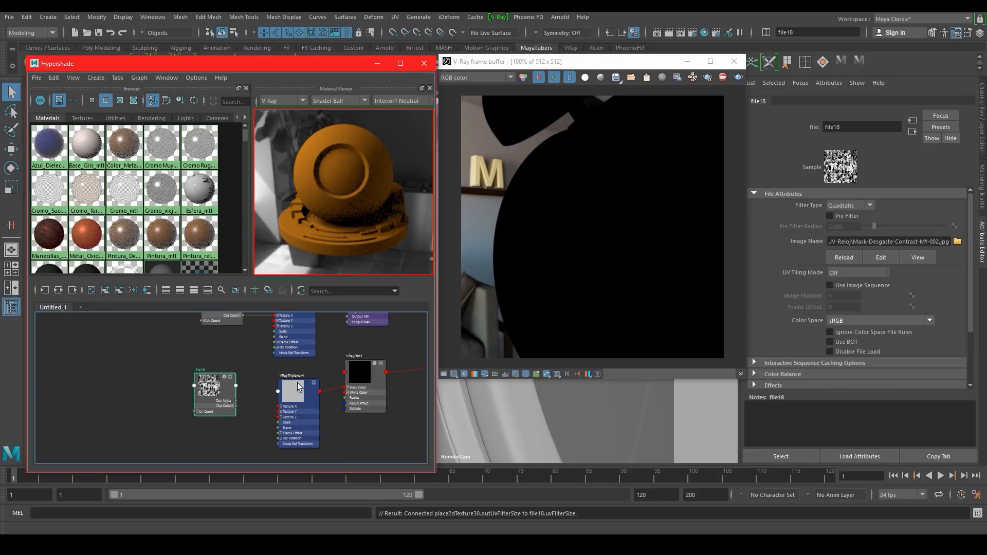
drag(296, 383, 288, 383)
drag(236, 406, 269, 406)
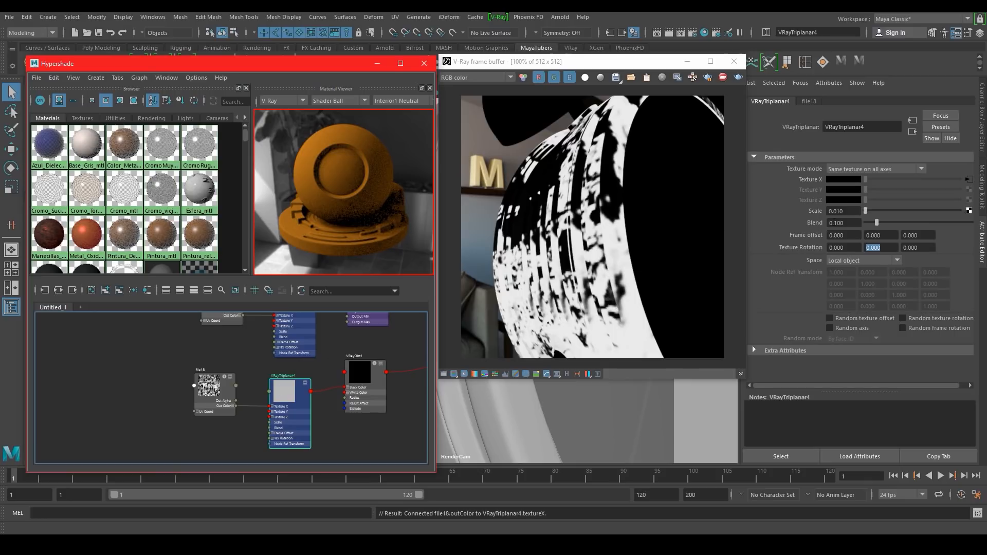
Set the Scale of VRayTriplanar4 to 0.2 and its Blend to 0.4
drag(851, 213, 811, 217)
text(0.2)
key(Tab)
drag(848, 222, 837, 223)
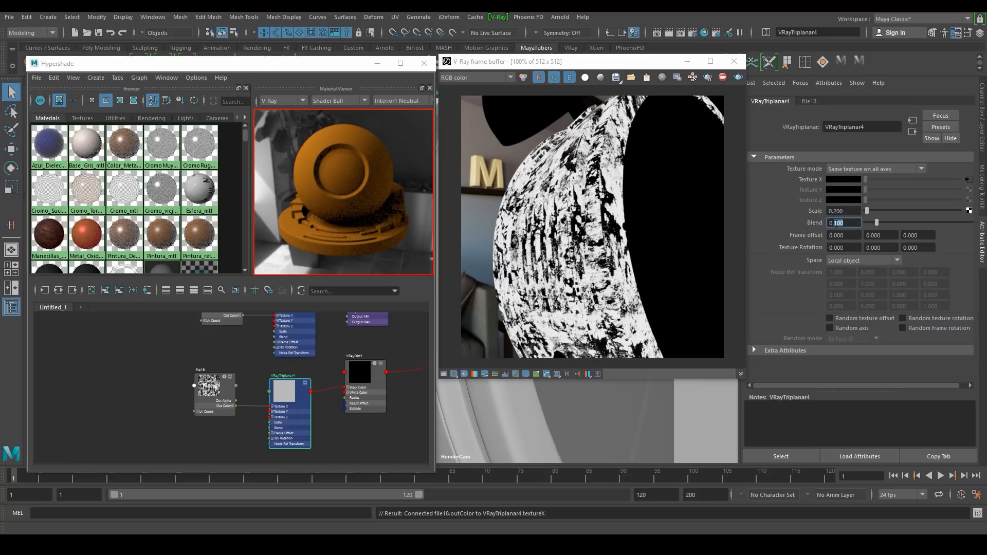
text(4)
key(Return)
key(Tab)
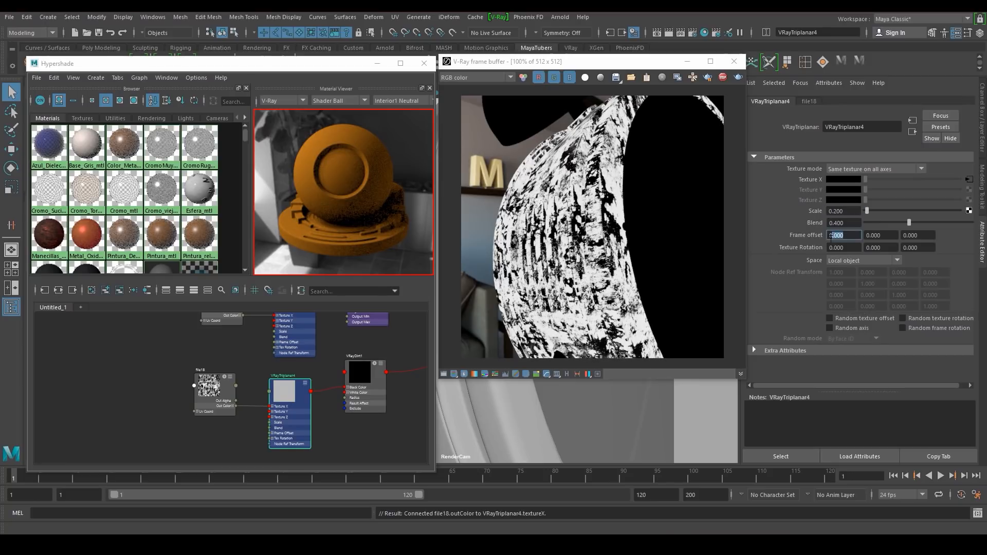
Set VRayTriplanar4's first Frame offset and Texture Rotation values to 5, and enable Random texture rotation and Random frame rotation
text(5)
key(Return)
key(Tab)
text(5)
key(Return)
key(Tab)
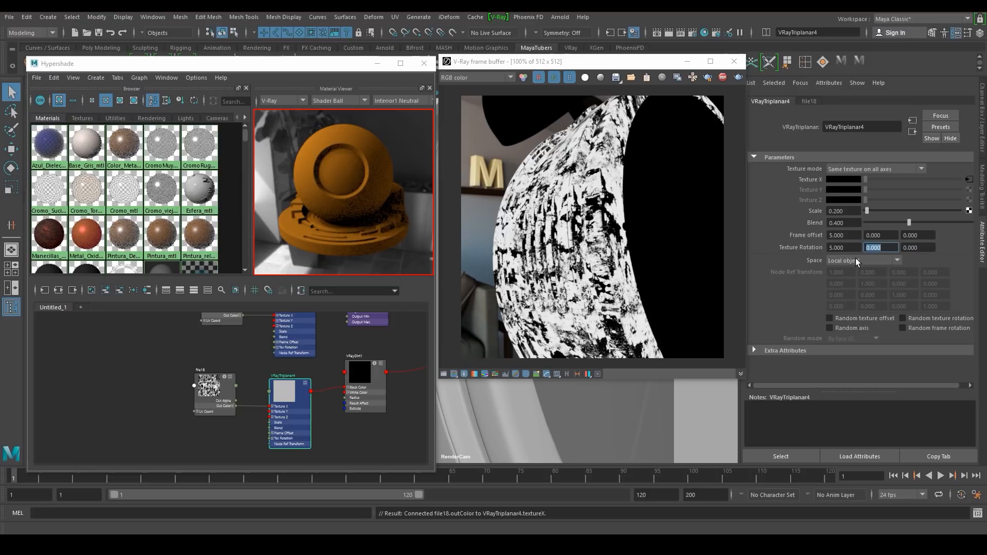
click(918, 318)
click(922, 328)
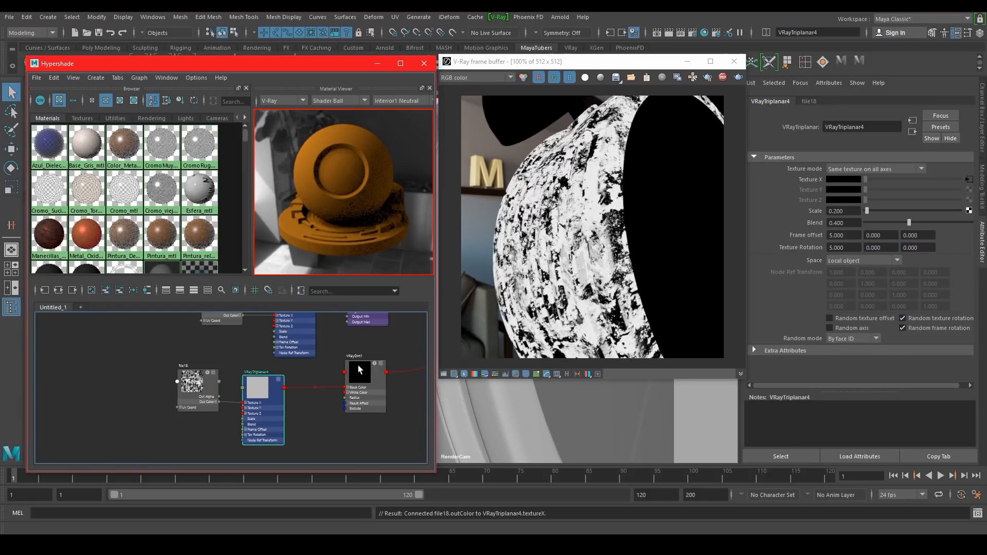
Preview VRayDirt1, colorCorrect1 and Pintura_reloj_final_mtl in turn, and inspect the broken-up edge wear up close in the render
click(359, 365)
alt+middle_drag(395, 354, 232, 395)
click(333, 391)
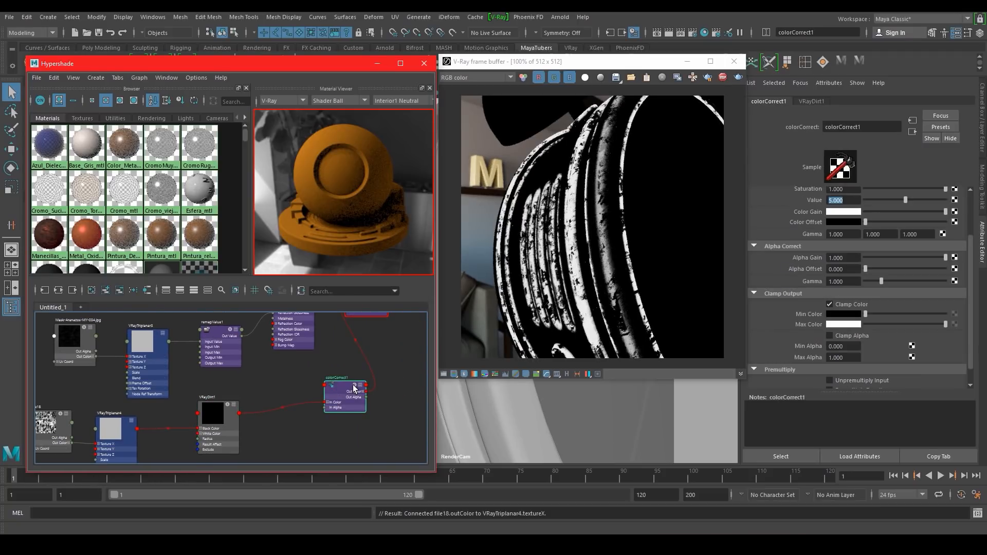
alt+middle_drag(370, 346, 329, 448)
click(323, 370)
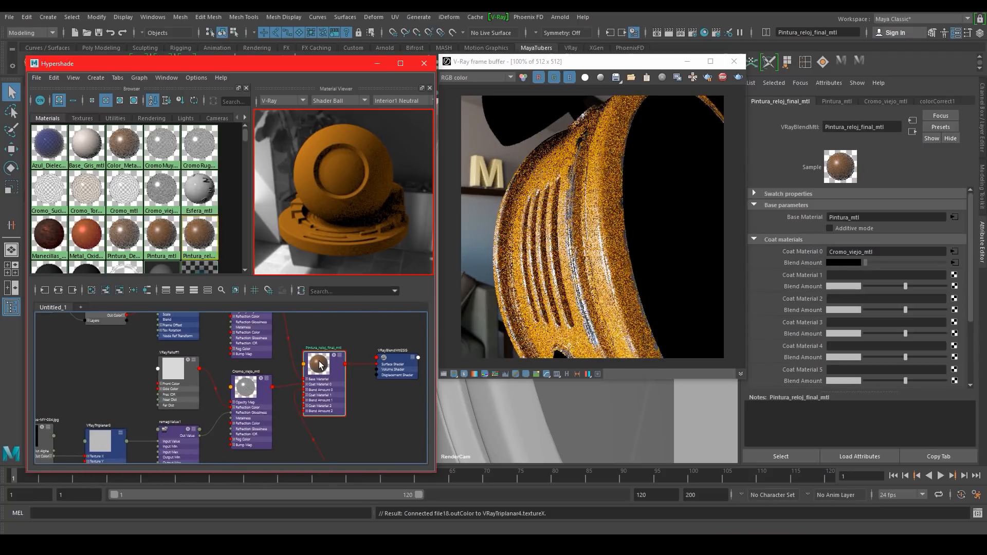
scroll(591, 137, up, 3)
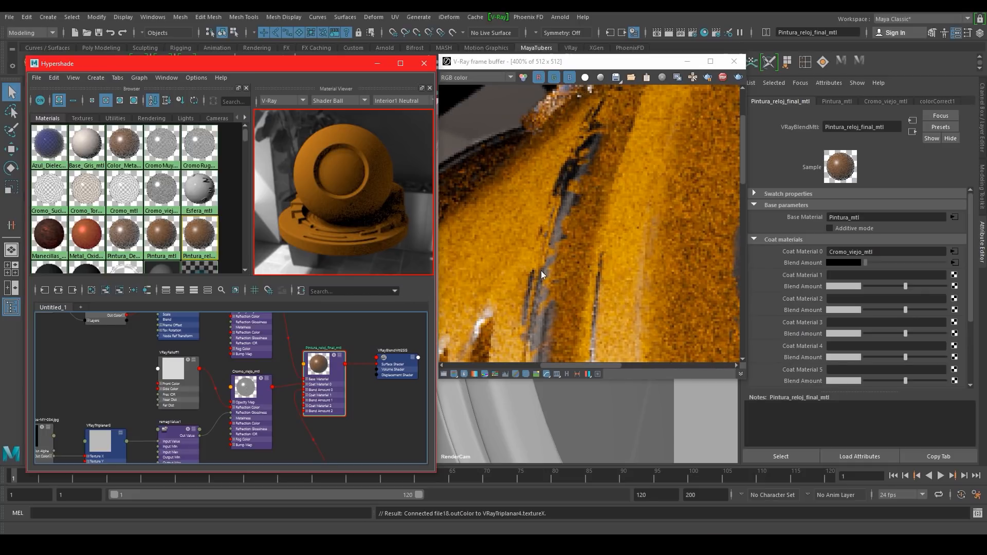
middle_drag(557, 298, 572, 152)
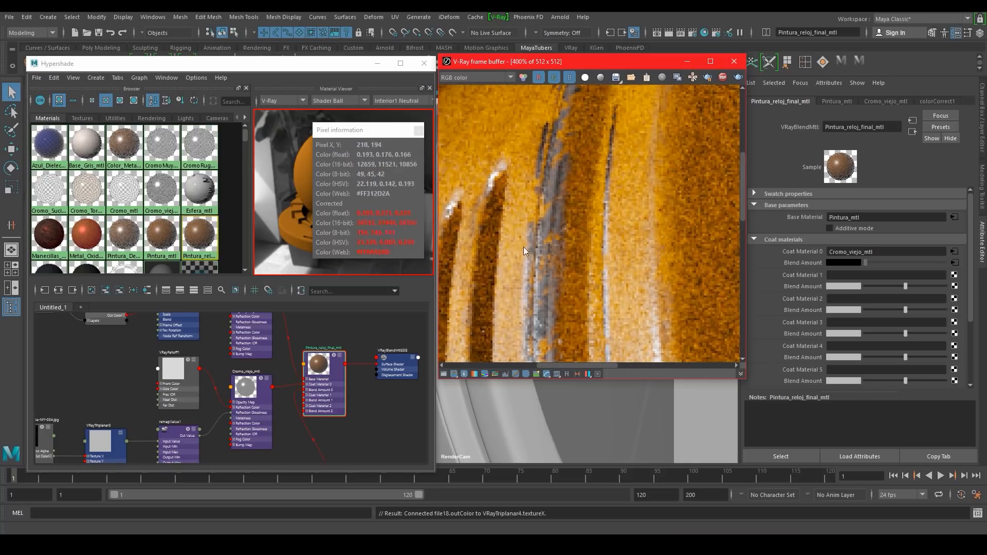
click(418, 132)
scroll(570, 224, down, 2)
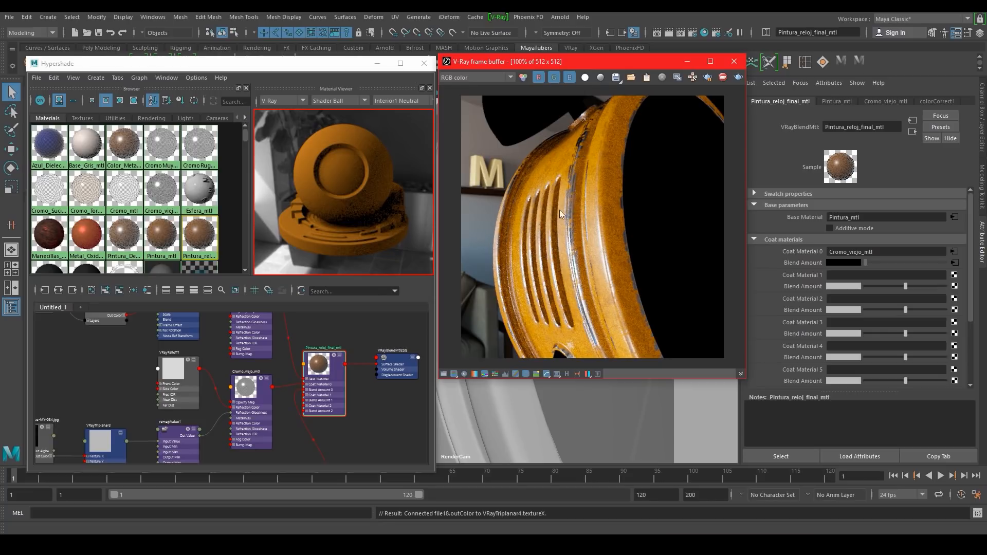
Duplicate the wear mask's file and triplanar nodes and load Mask-Aranazos-MY-034.jpg into the duplicated file node
alt+middle_drag(298, 386, 430, 305)
mouse_move(331, 362)
alt+middle_down()
mouse_move(385, 314)
mouse_move(333, 344)
alt+middle_up()
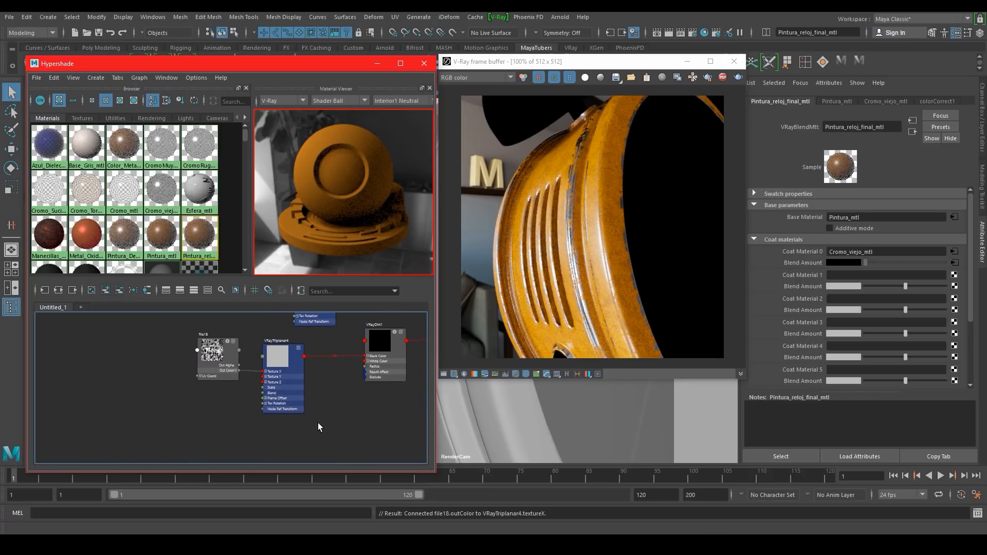
drag(278, 413, 185, 363)
key(ctrl+d)
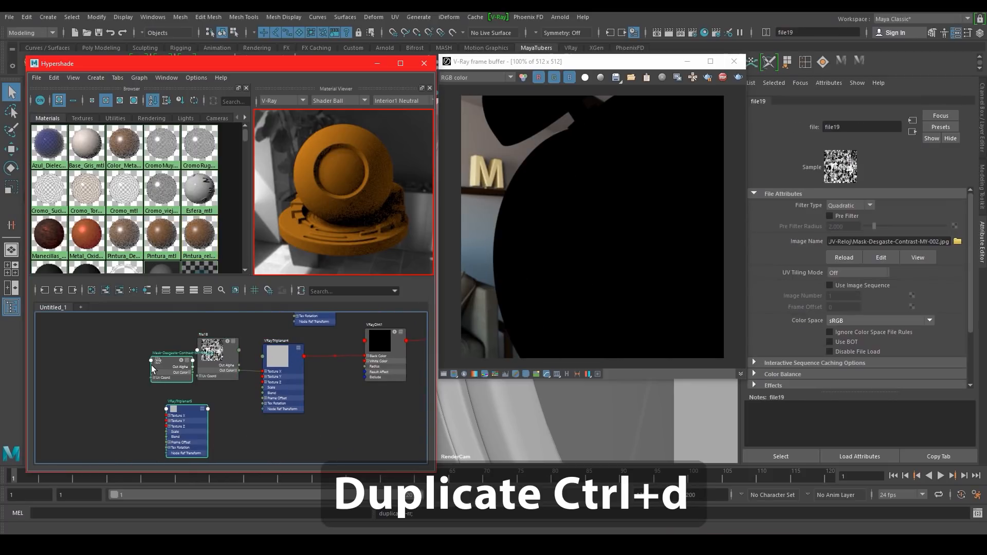
click(957, 242)
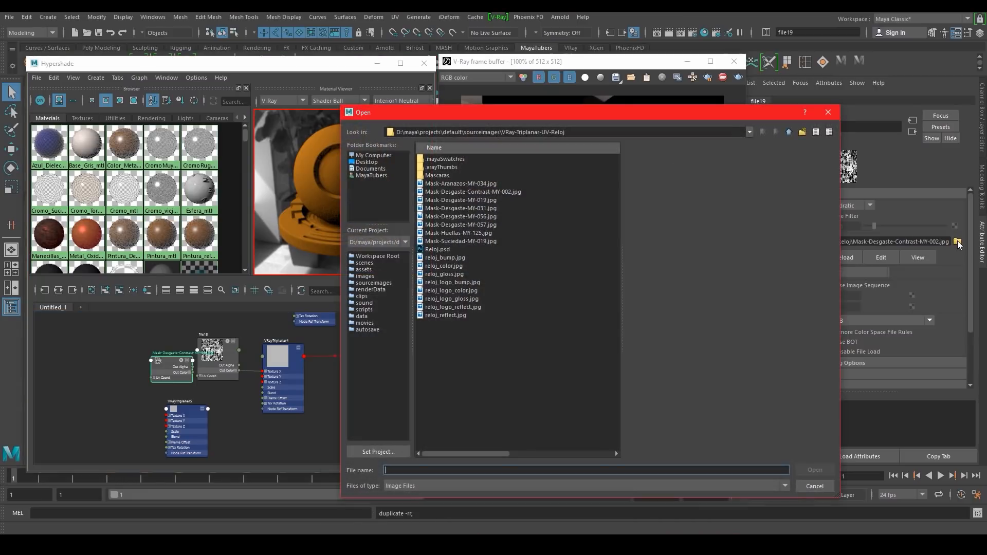
click(493, 184)
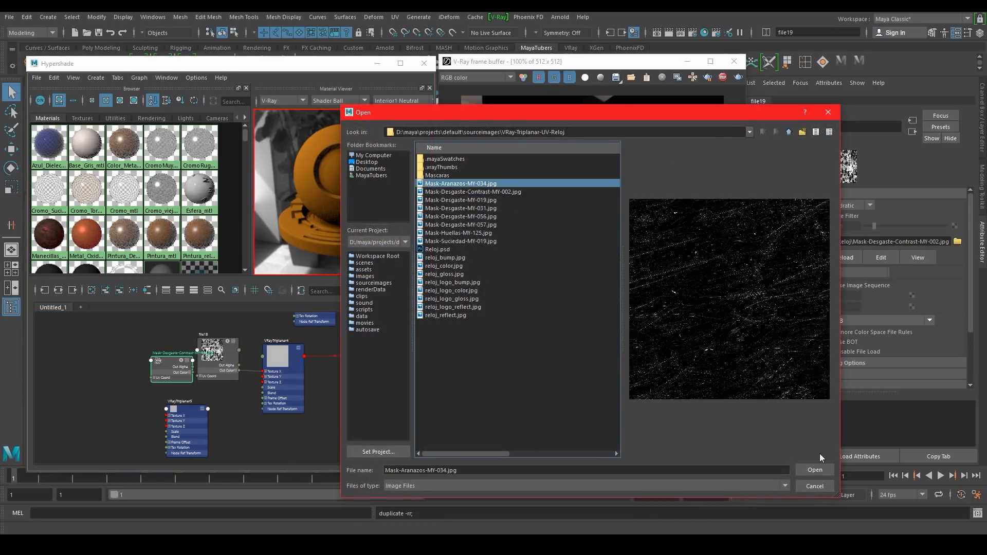
click(814, 470)
drag(159, 369, 99, 401)
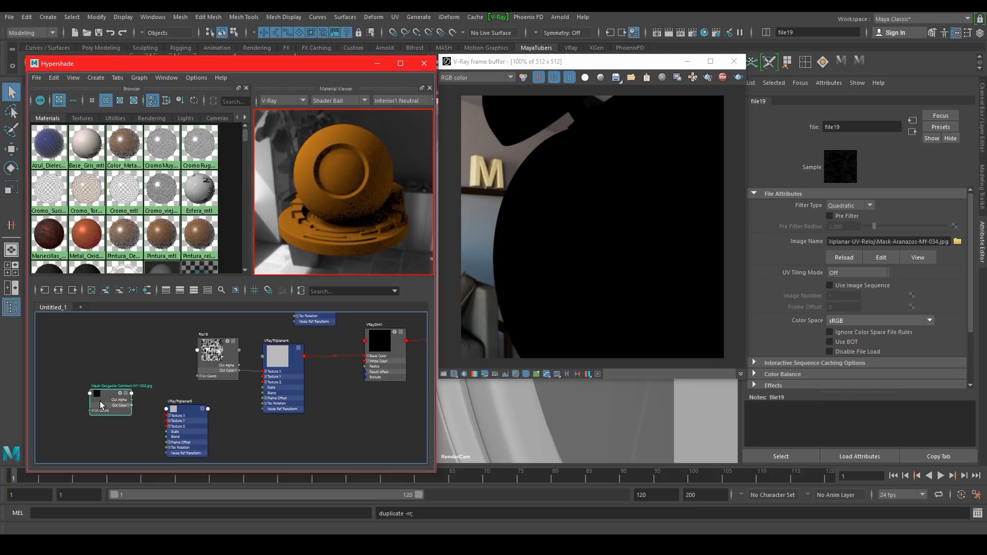
Arrange the duplicated nodes below the originals and connect the scratches file to Texture X of VRayTriplanar5
click(356, 364)
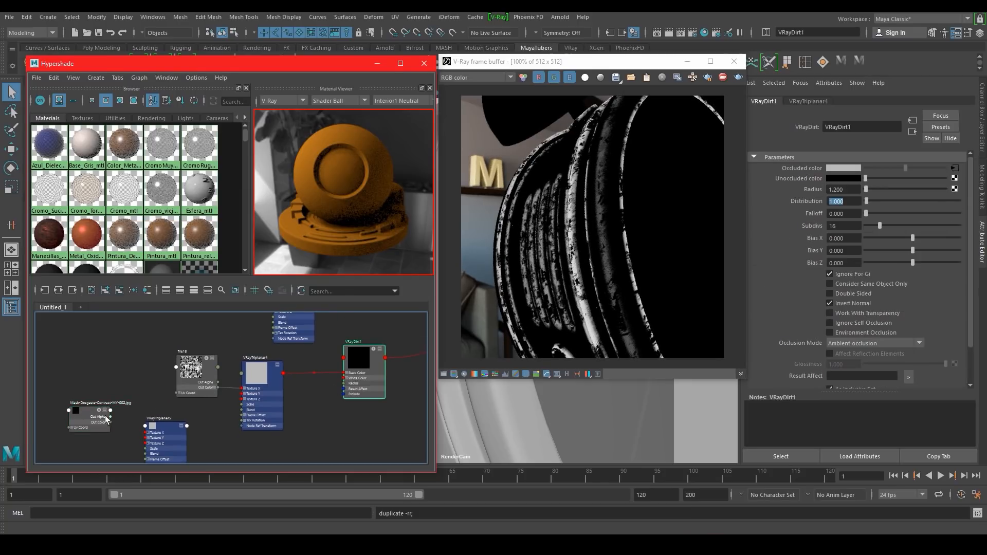
alt+middle_drag(266, 442, 327, 404)
drag(234, 400, 298, 424)
drag(328, 435, 230, 417)
shift+click(157, 381)
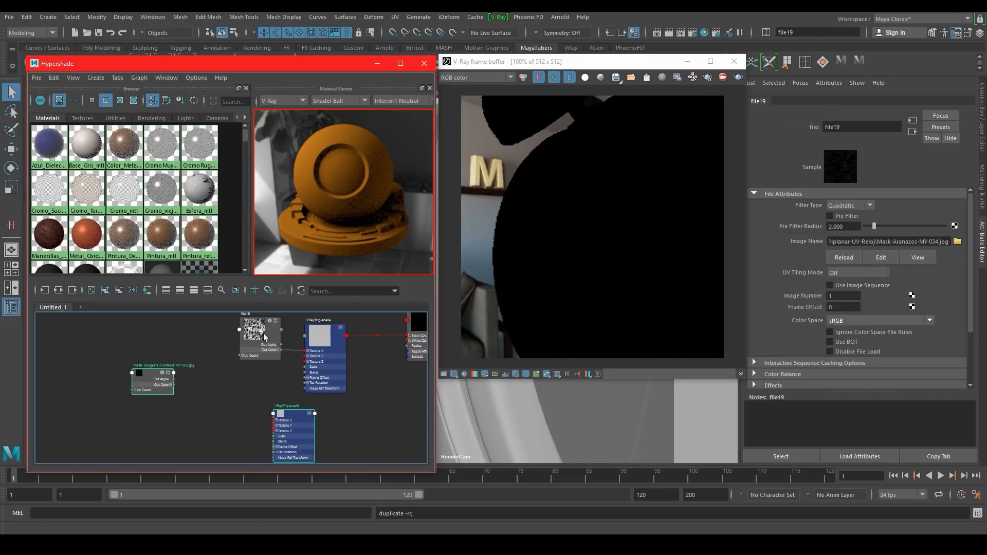
click(235, 290)
drag(168, 393, 238, 433)
click(282, 427)
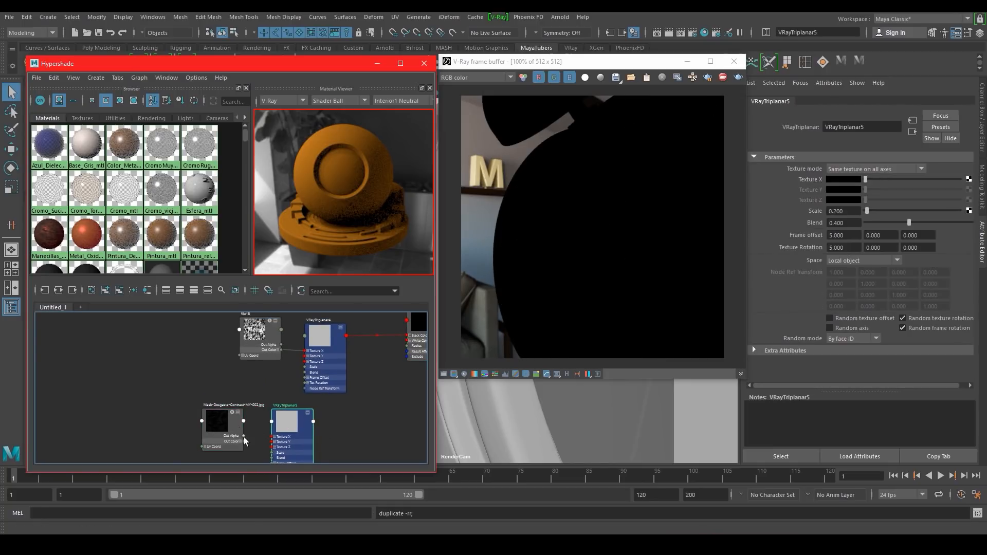
middle_drag(800, 179, 800, 179)
Connect VRayTriplanar5 to the Unoccluded color of VRayDirt1
alt+middle_drag(323, 428, 245, 432)
click(348, 329)
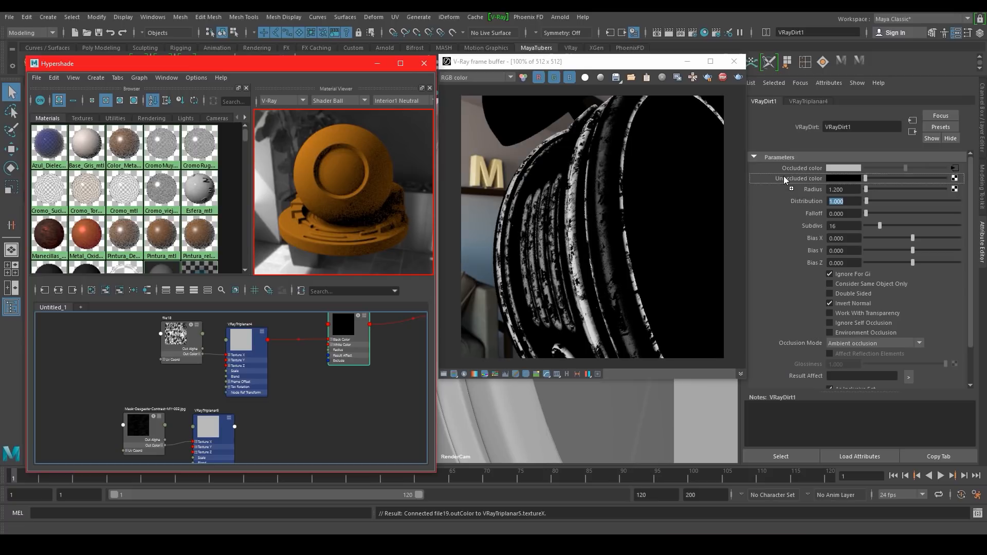
middle_drag(784, 176, 783, 178)
Shift VRayTriplanar5 clear of its file node and set its Scale to 0.055 and its first Frame offset value to 0
drag(197, 422, 247, 420)
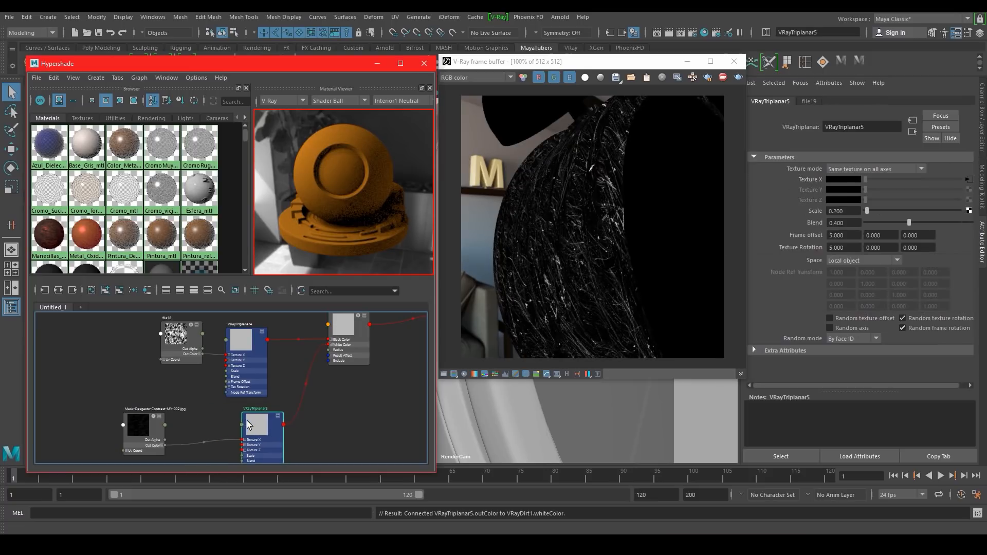
drag(846, 210, 820, 211)
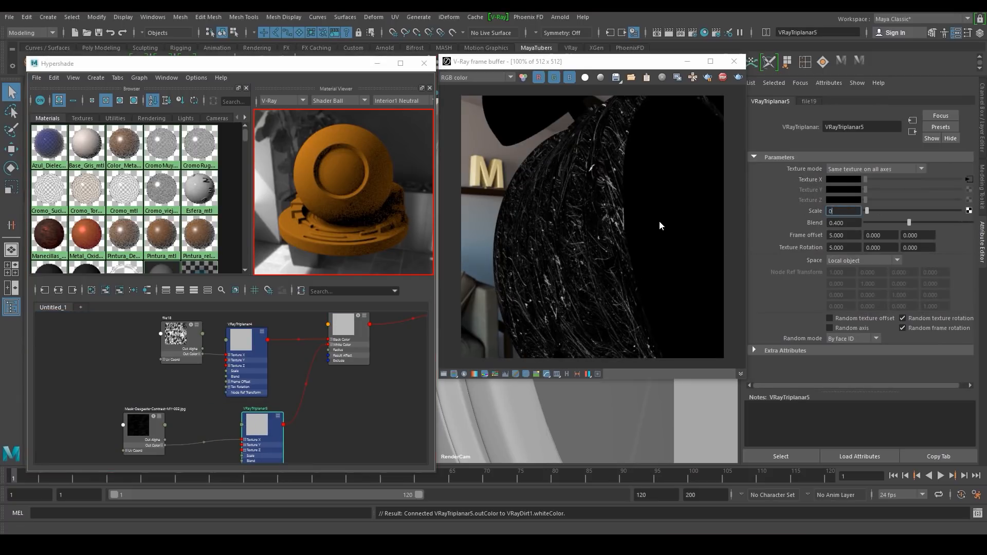
key(Return)
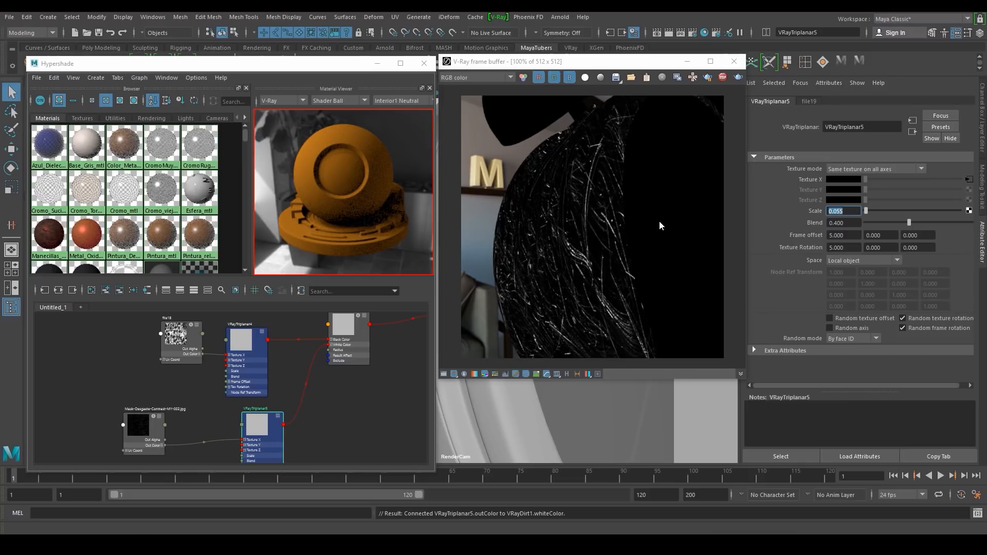
drag(856, 238, 804, 237)
text(0)
key(Return)
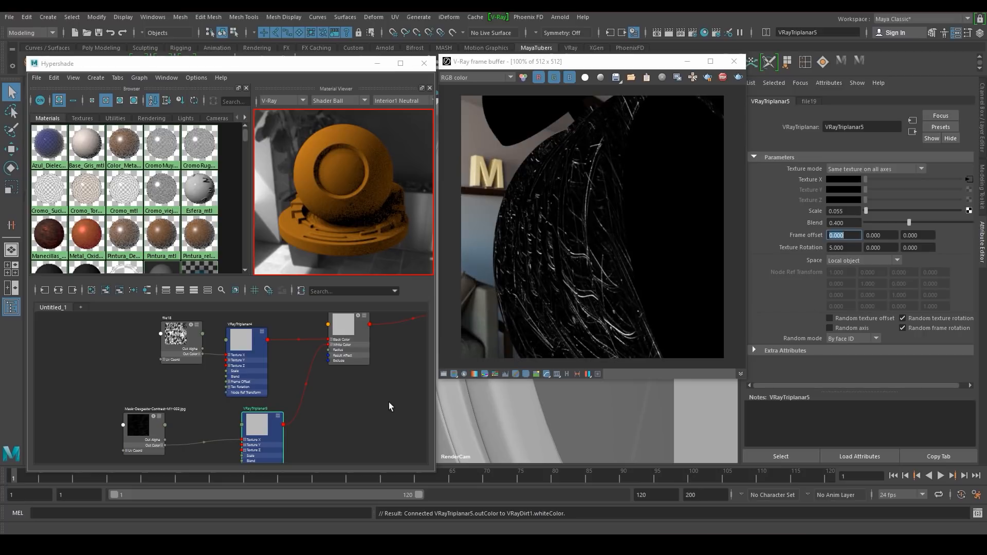
Preview colorCorrect1 and then Pintura_reloj_final_mtl in the render to check the scratched mask and the blended material
alt+middle_drag(396, 354, 302, 446)
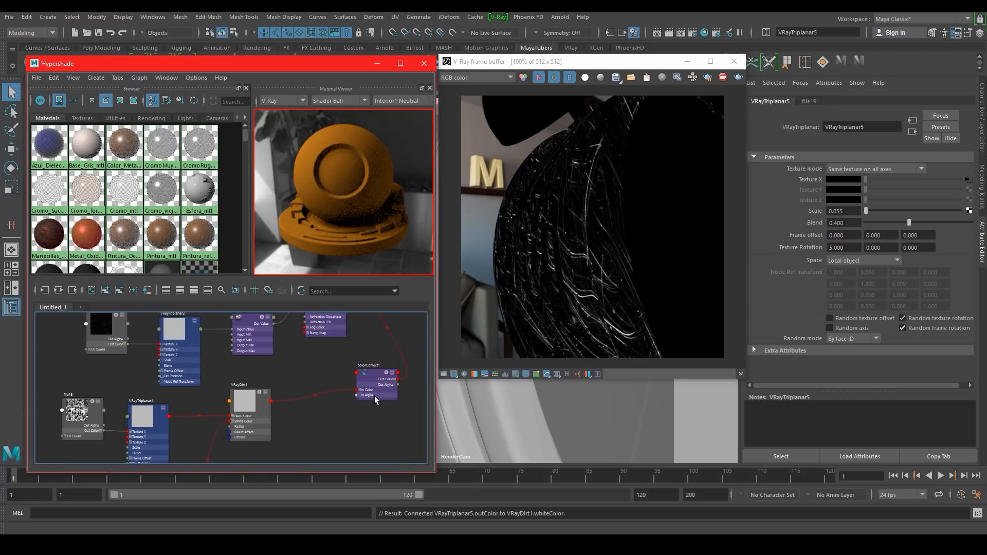
alt+middle_drag(374, 395, 345, 403)
click(346, 407)
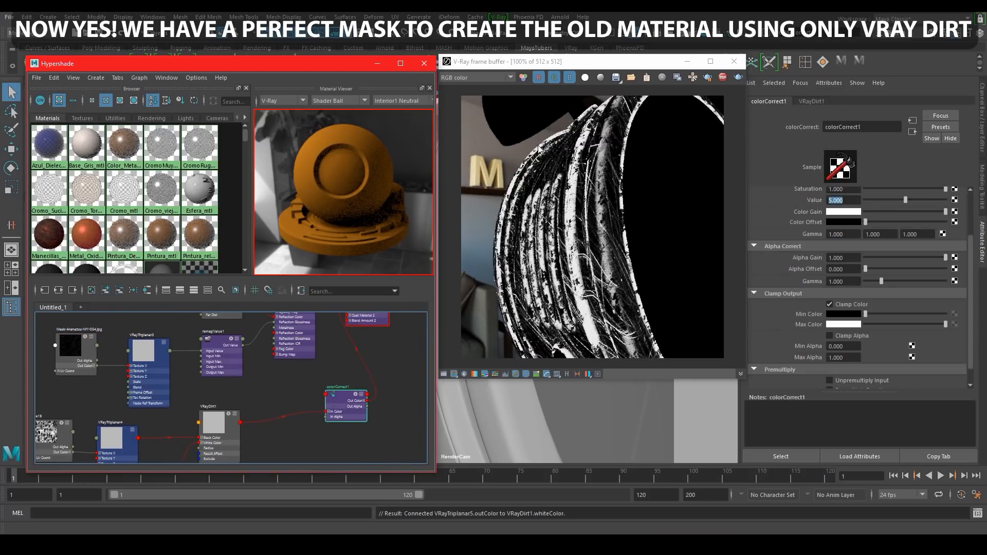
alt+middle_drag(375, 341, 369, 426)
click(356, 352)
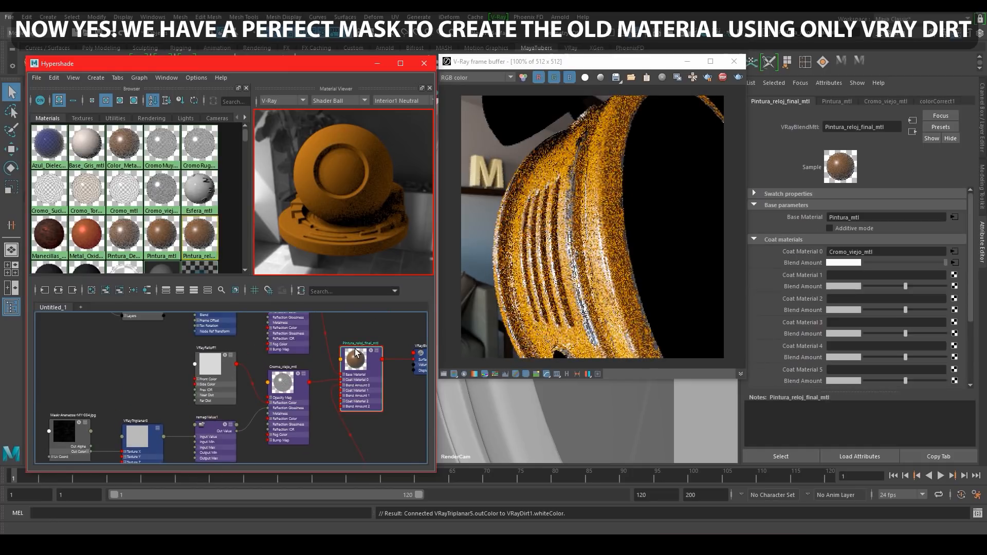
Inspect the worn paint, scratches and exposed chrome on the casing up close, then return the render to the complete clock
scroll(575, 142, up, 1)
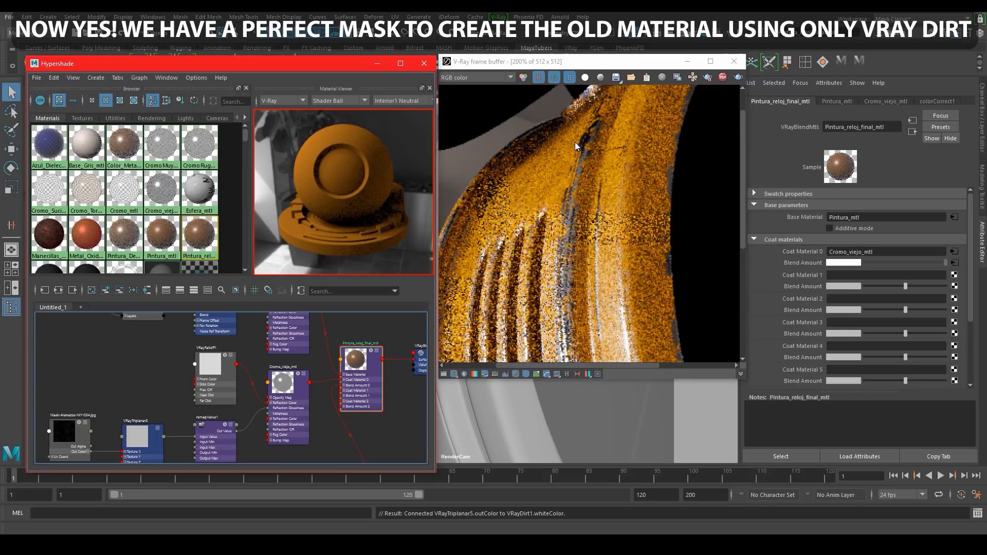
scroll(589, 172, up, 1)
middle_drag(589, 172, 571, 226)
scroll(571, 226, down, 1)
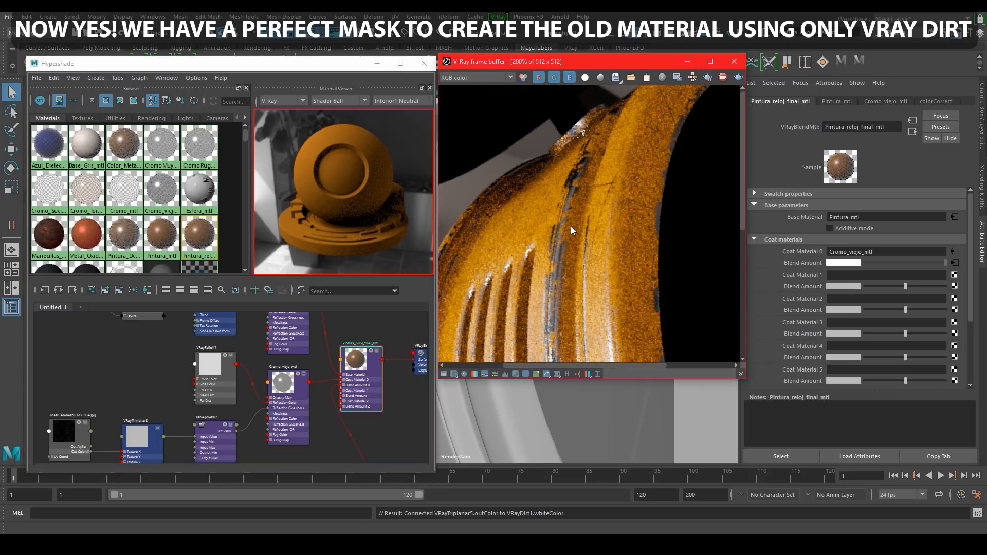
middle_drag(622, 87, 638, 215)
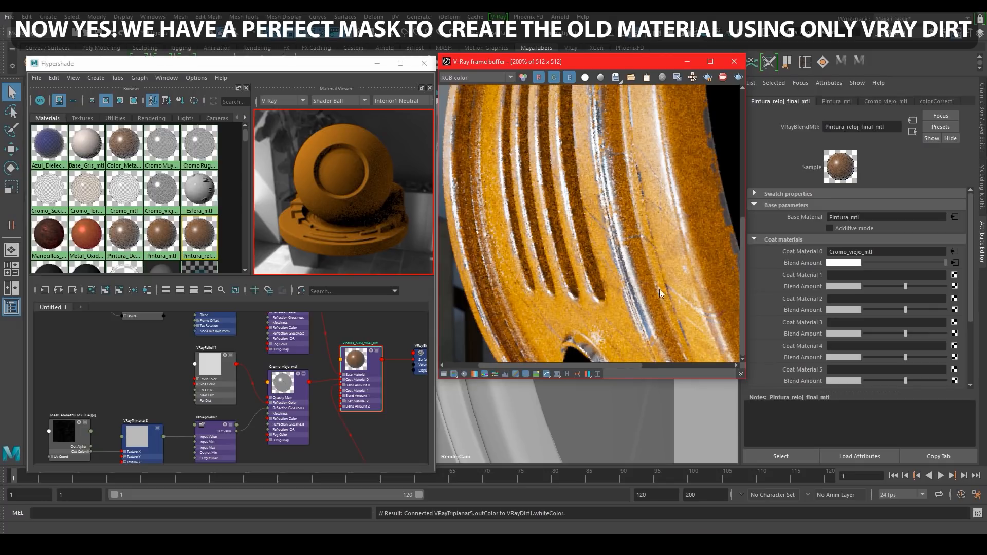
middle_drag(607, 162, 603, 373)
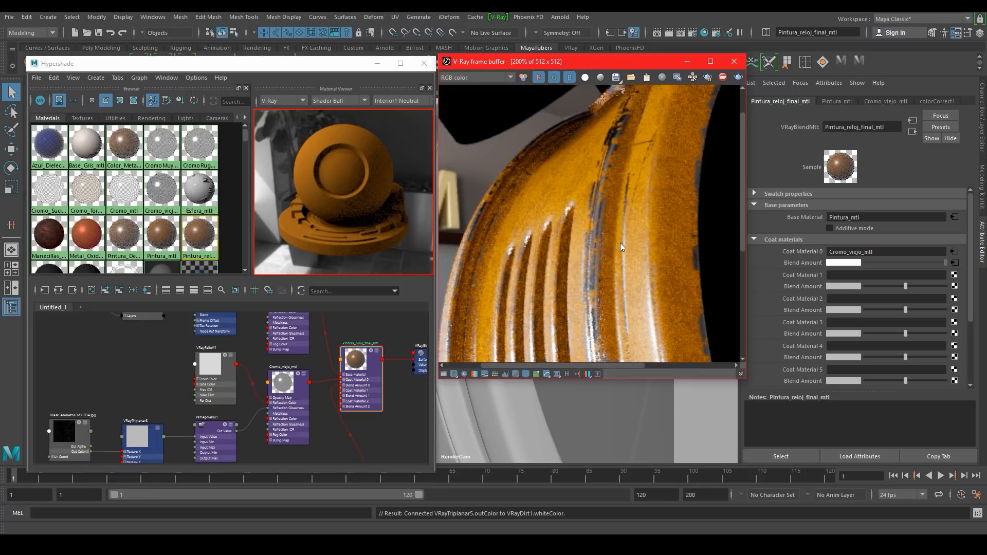
scroll(620, 242, down, 1)
scroll(633, 161, up, 1)
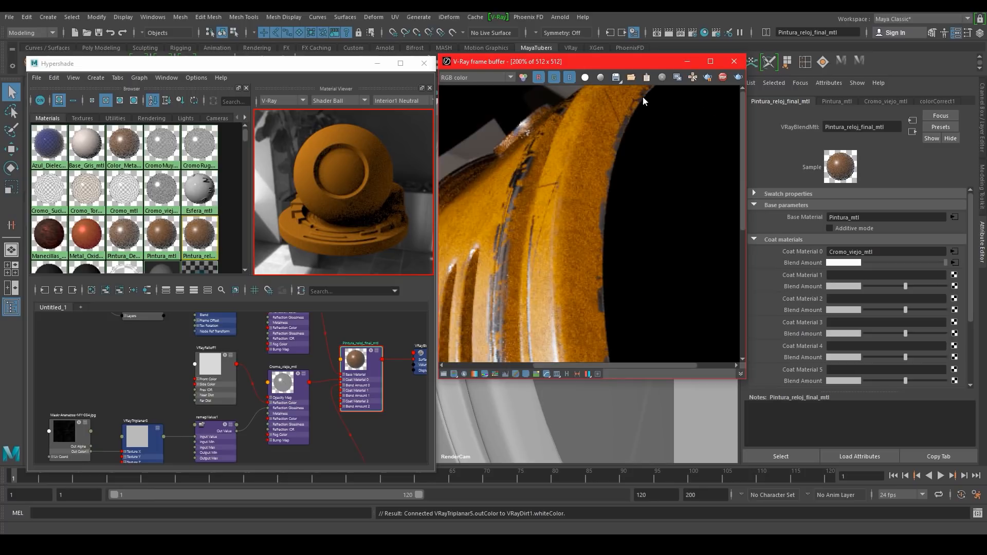
scroll(609, 135, down, 1)
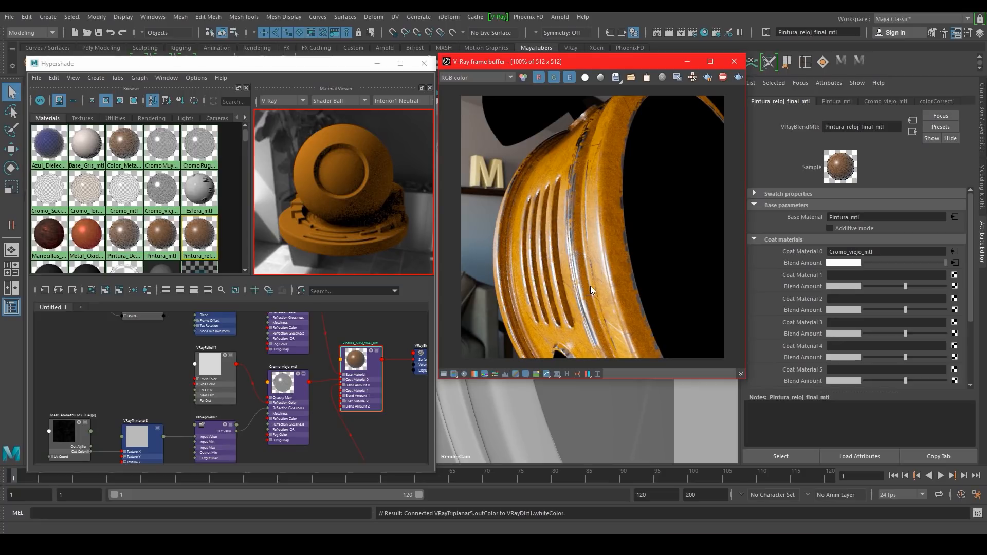
click(392, 329)
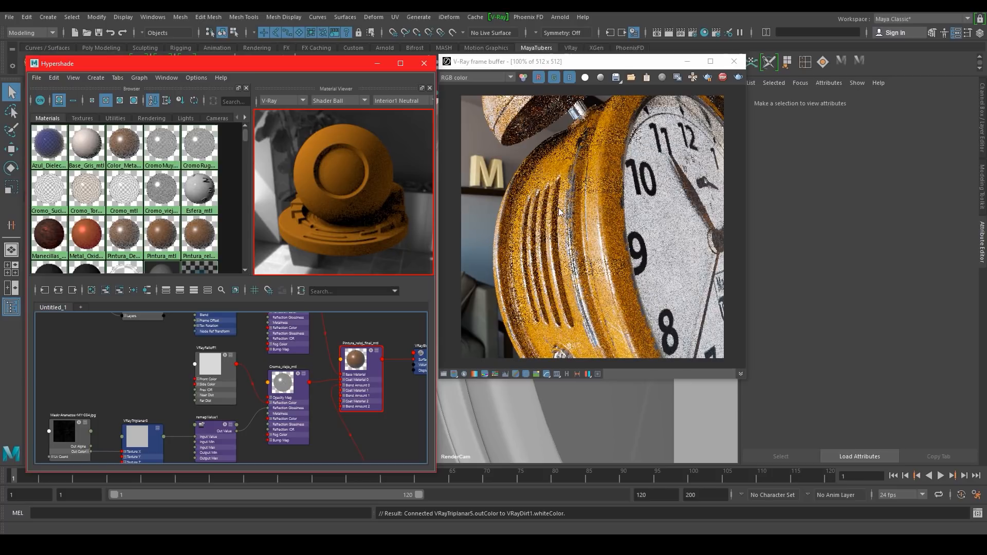
Regraph Pintura_reloj_final_mtl with its input and output connections and review the whole shading network
scroll(350, 353, down, 2)
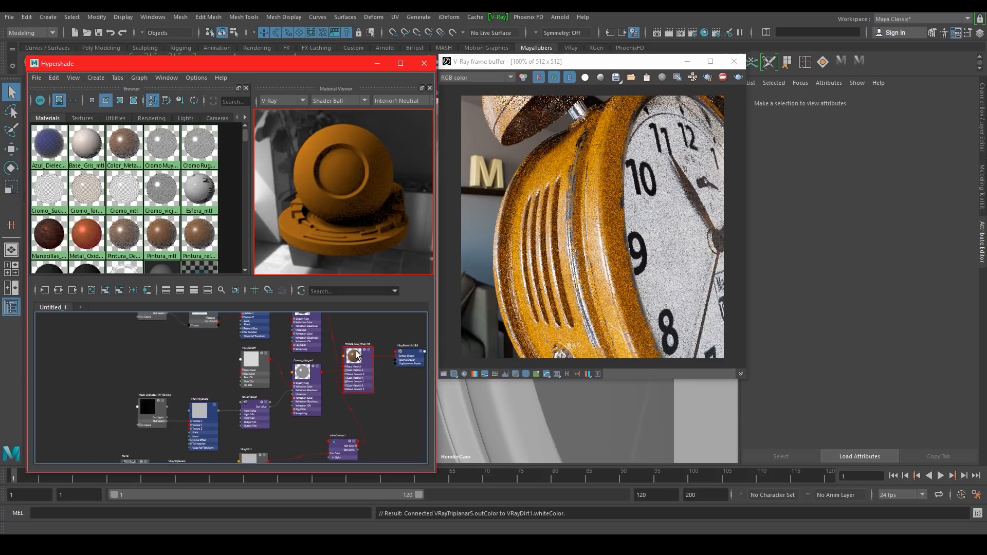
click(357, 355)
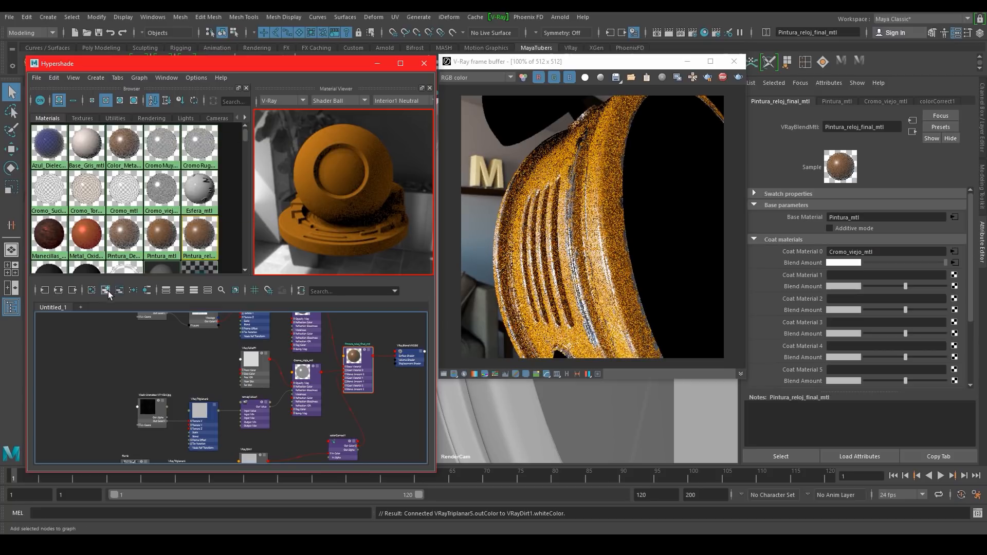
click(72, 290)
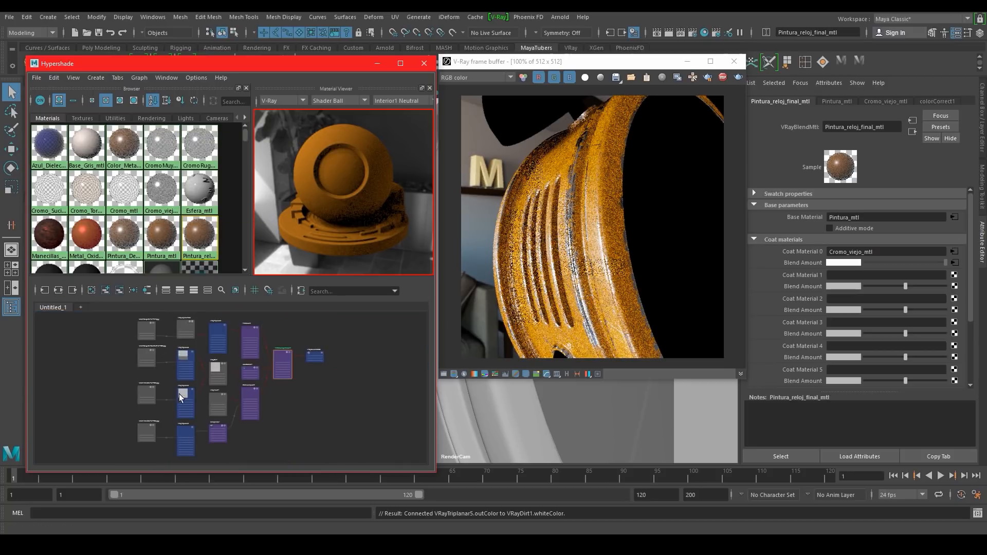
alt+right_drag(172, 389, 241, 381)
alt+middle_drag(256, 355, 277, 310)
alt+middle_drag(274, 362, 298, 405)
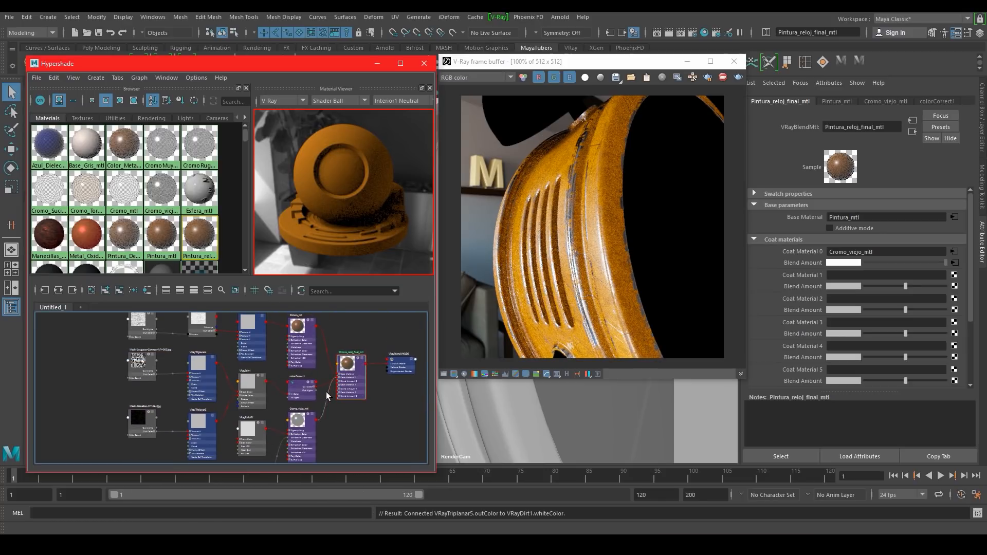
alt+right_drag(363, 334, 353, 338)
alt+middle_drag(359, 335, 344, 347)
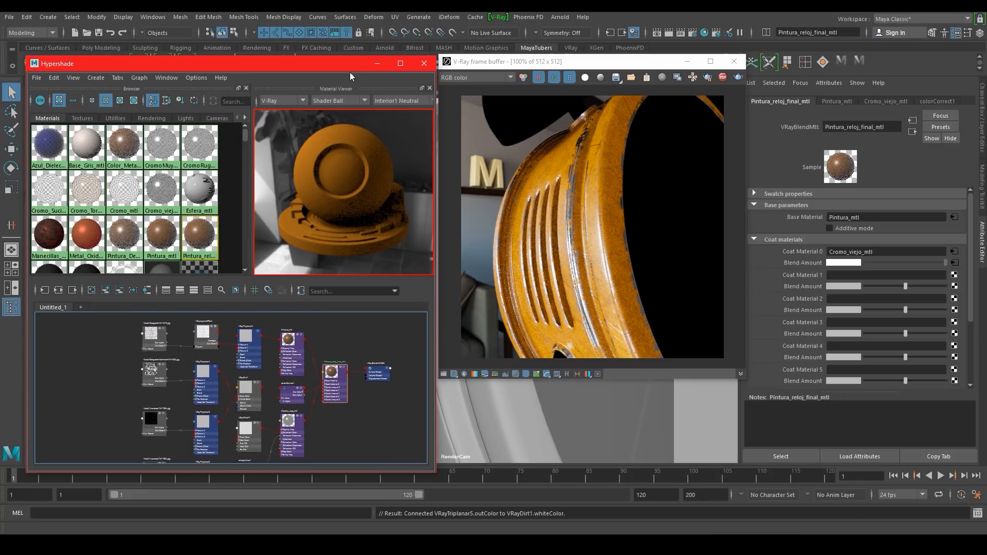
Close the Hypershade and move the V-Ray frame buffer aside to work on the clock in the viewport
click(422, 63)
drag(567, 63, 160, 81)
alt+drag(480, 221, 466, 249)
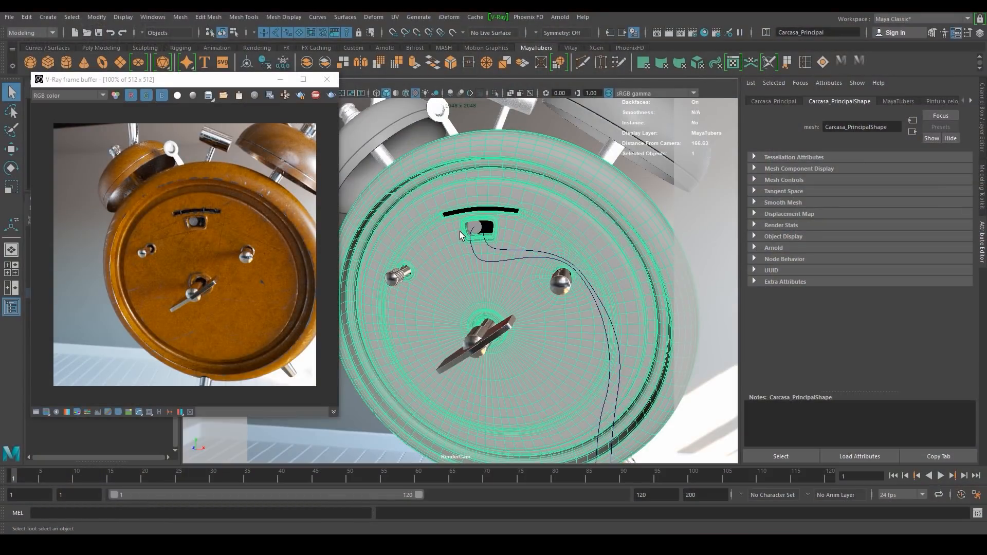
Extrude the circle's face at the clock's rear opening along the bezier curve with 60 divisions to form the rope
click(479, 223)
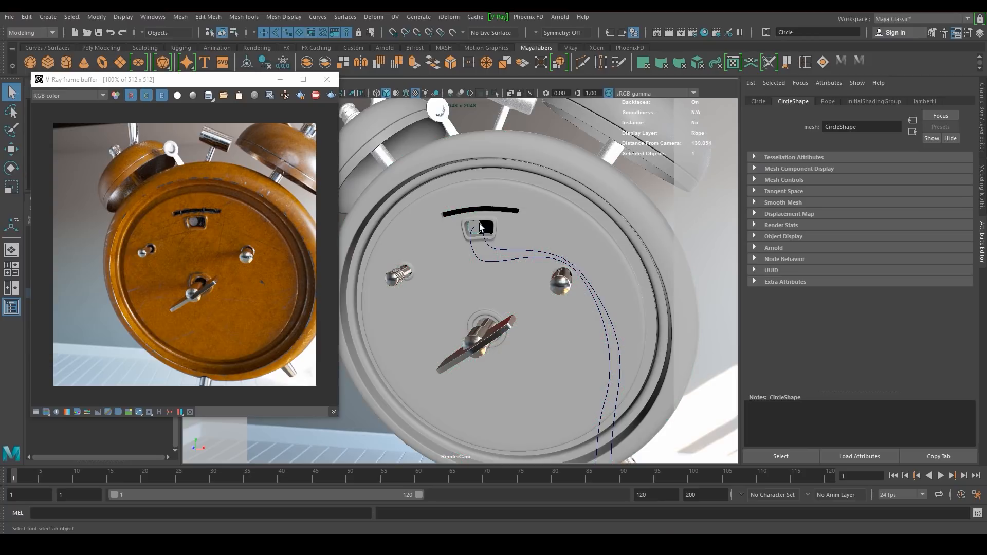
right_drag(479, 223, 484, 249)
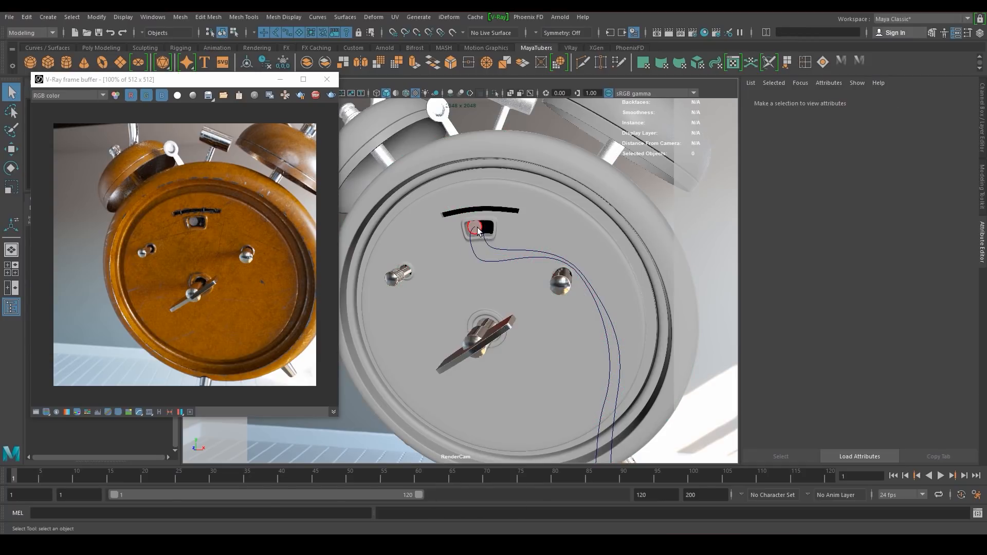
click(478, 230)
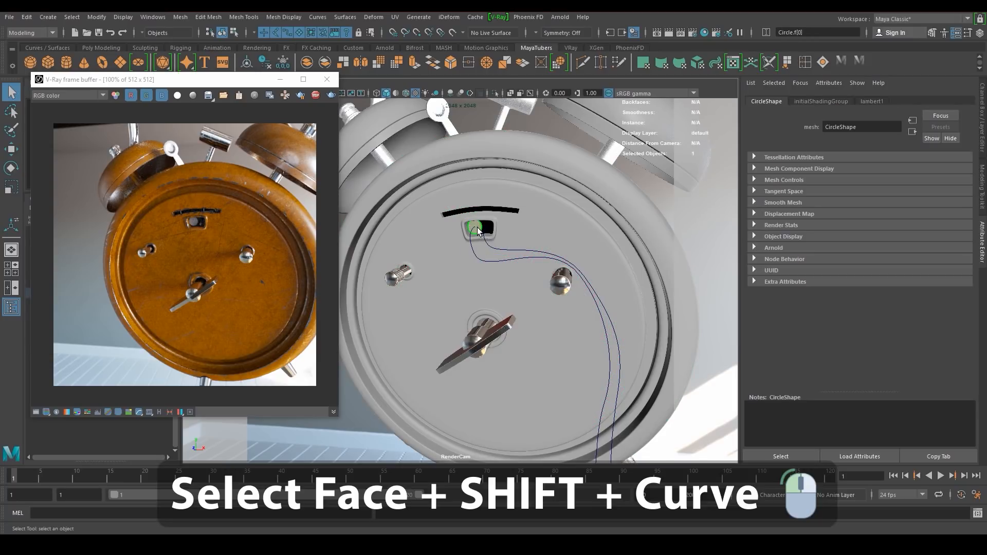
shift+click(476, 259)
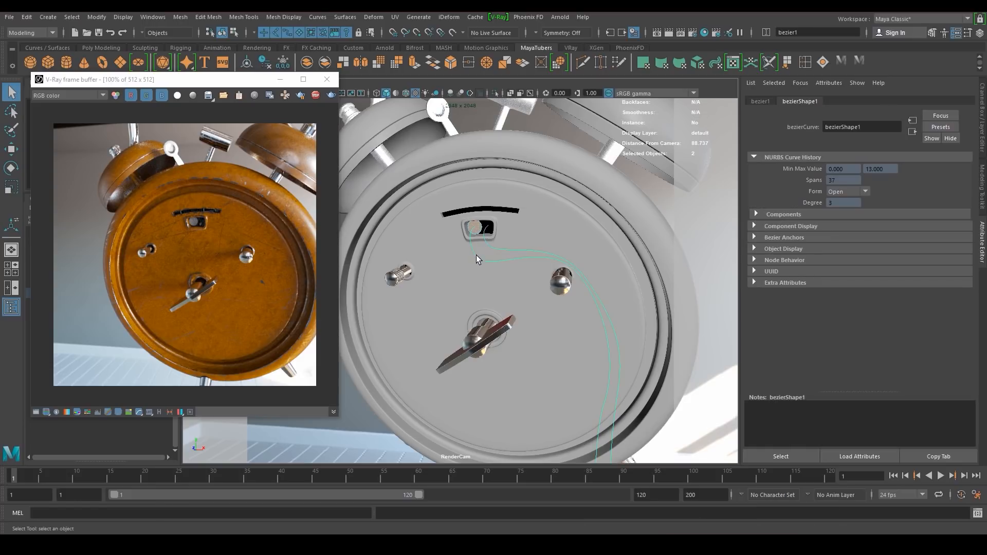
click(413, 63)
click(673, 319)
text(60)
key(Return)
Inspect the extruded rope's bends near the rear opening up close, selecting individual edges on it
alt+right_drag(495, 286, 670, 321)
alt+drag(516, 290, 548, 321)
alt+middle_drag(512, 273, 523, 307)
right_drag(458, 230, 452, 192)
click(466, 225)
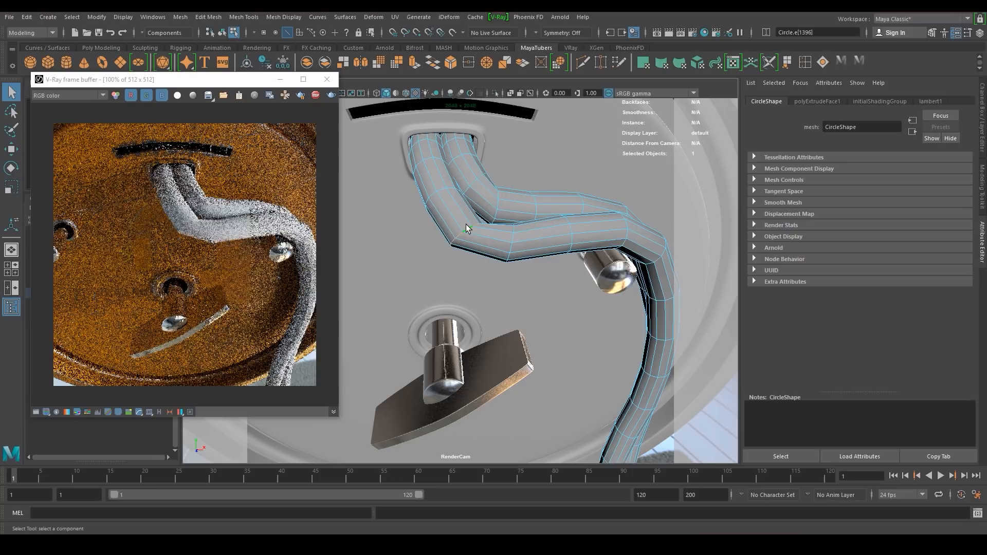
key(w)
key(e)
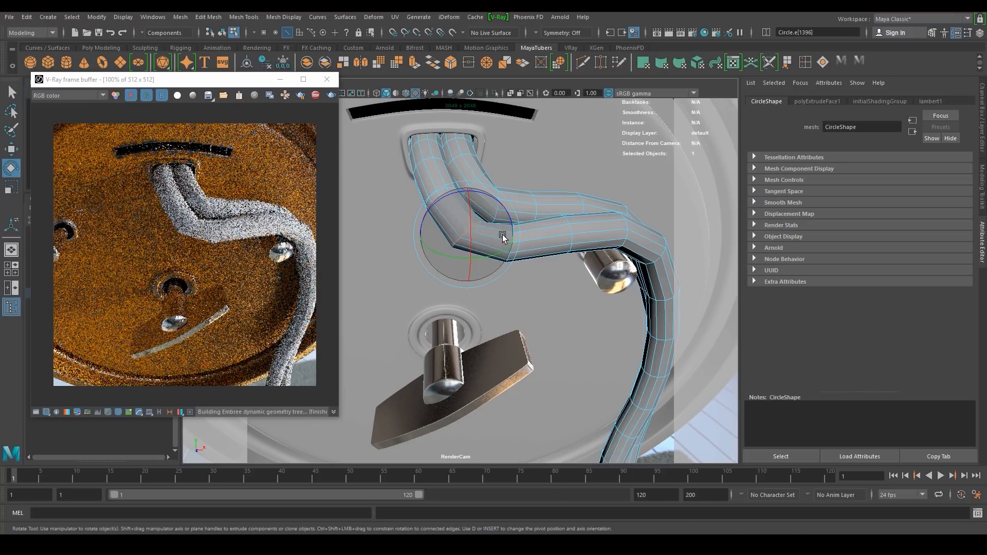
alt+drag(536, 192, 569, 186)
click(570, 187)
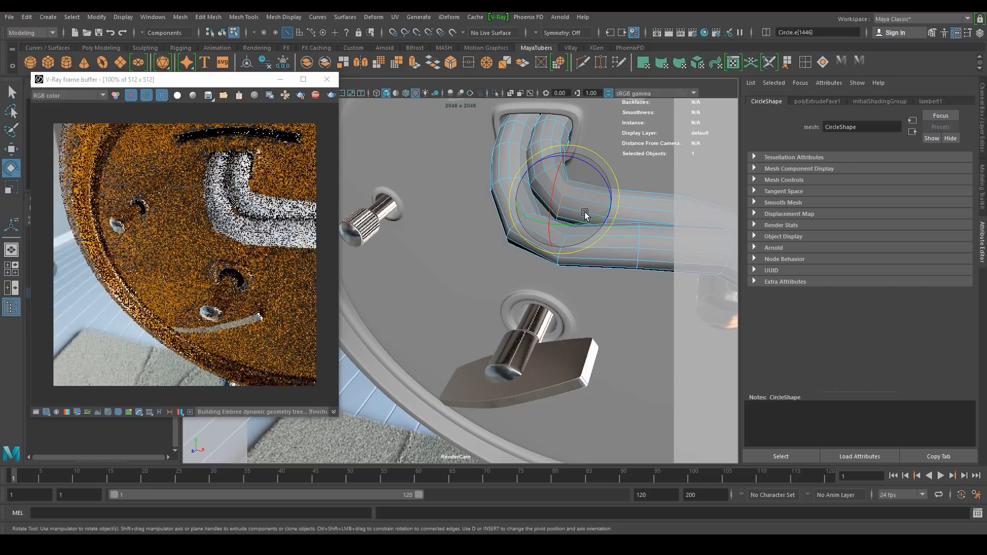
alt+drag(577, 197, 571, 181)
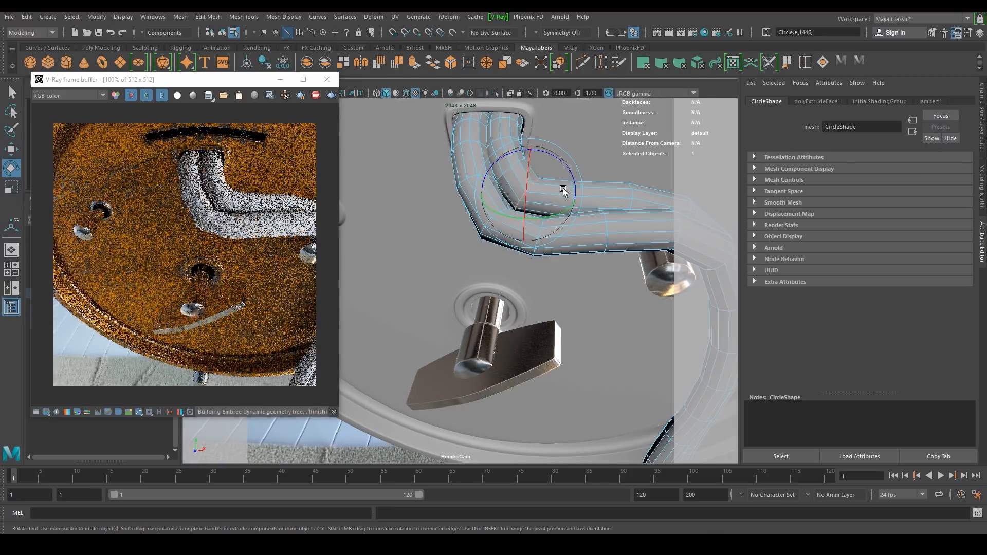
Display the rope with smooth mesh preview and examine its shape along the back of the clock
key(3)
alt+right_drag(627, 260, 538, 247)
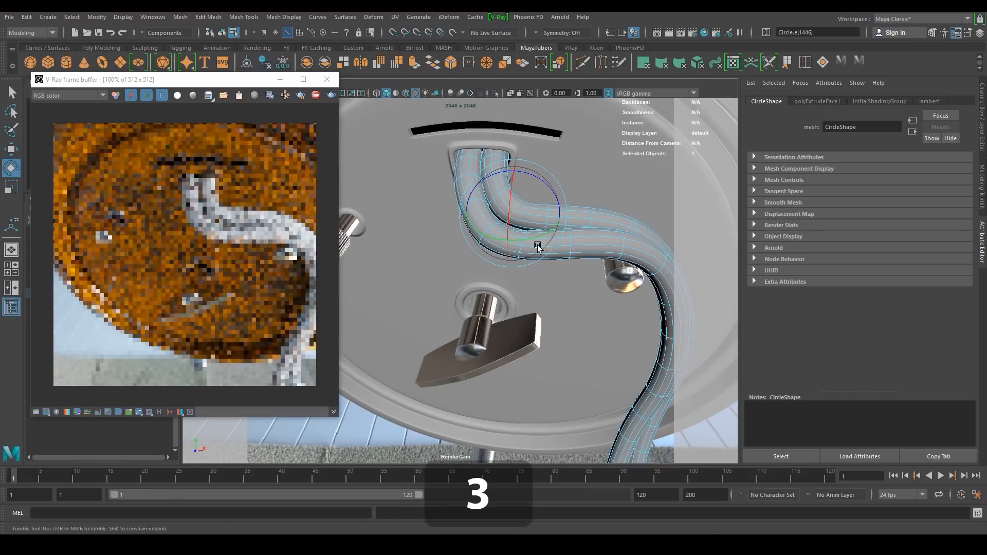
alt+drag(538, 247, 520, 227)
alt+right_drag(519, 228, 485, 259)
alt+drag(485, 259, 491, 212)
alt+right_drag(642, 272, 606, 280)
alt+drag(607, 280, 532, 249)
Isolate the whole rope in the viewport, then stop the V-Ray render and close its frame buffer
key(F8)
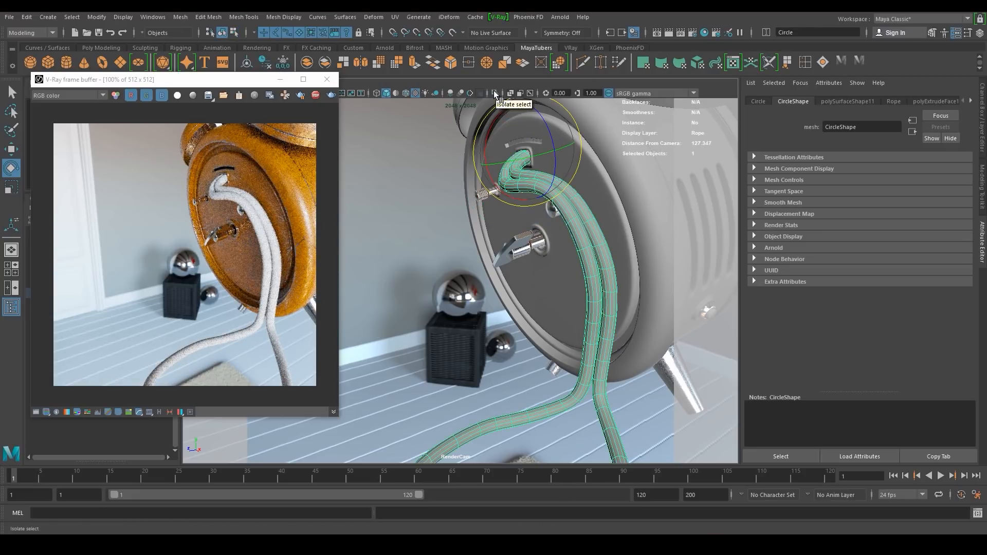
click(495, 93)
alt+drag(581, 294, 465, 288)
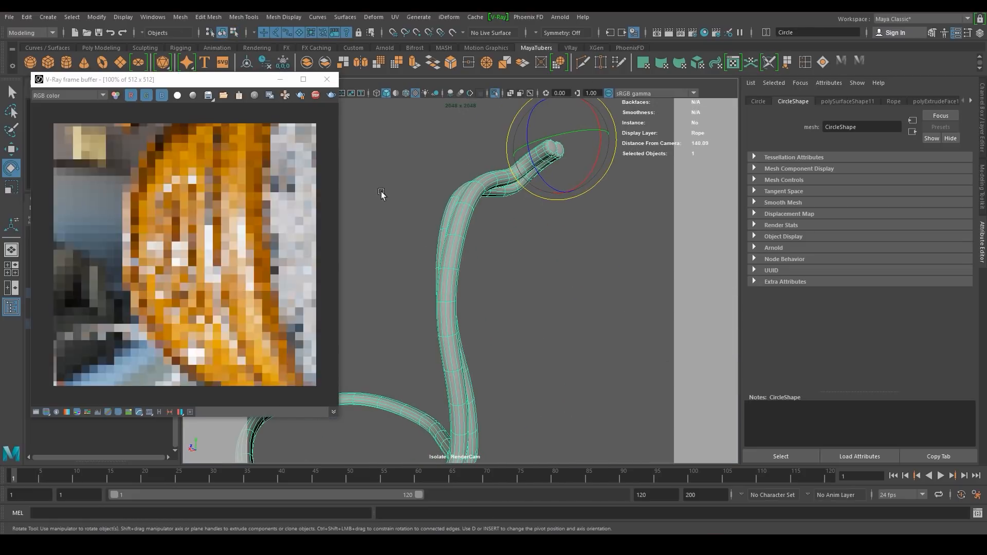
click(316, 95)
click(327, 79)
Return the rope to unsmoothed display and bring its end caps into view
key(3)
alt+drag(463, 231, 545, 336)
key(1)
alt+middle_drag(373, 218, 543, 205)
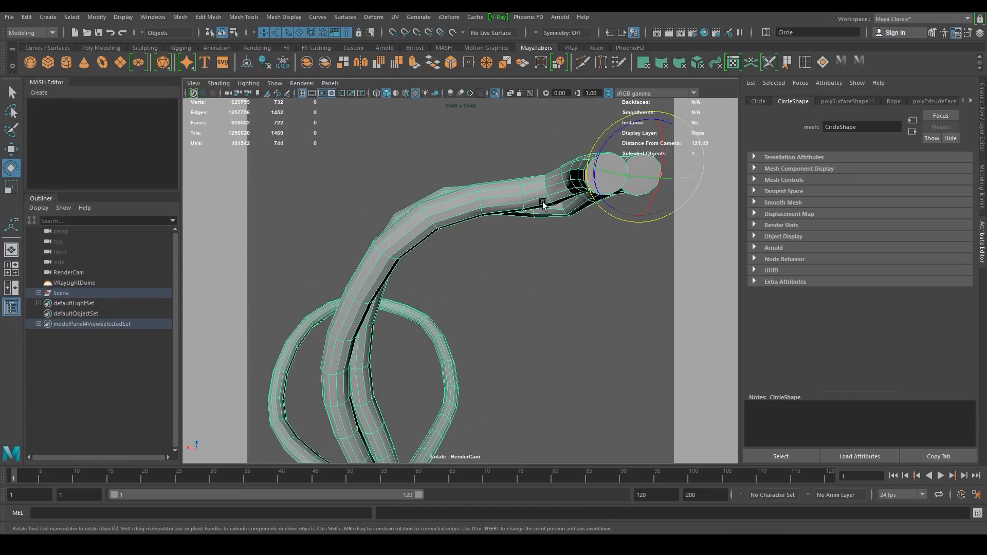
Open the UV Editor for the rope and examine the checker pattern on its length and end caps
click(730, 63)
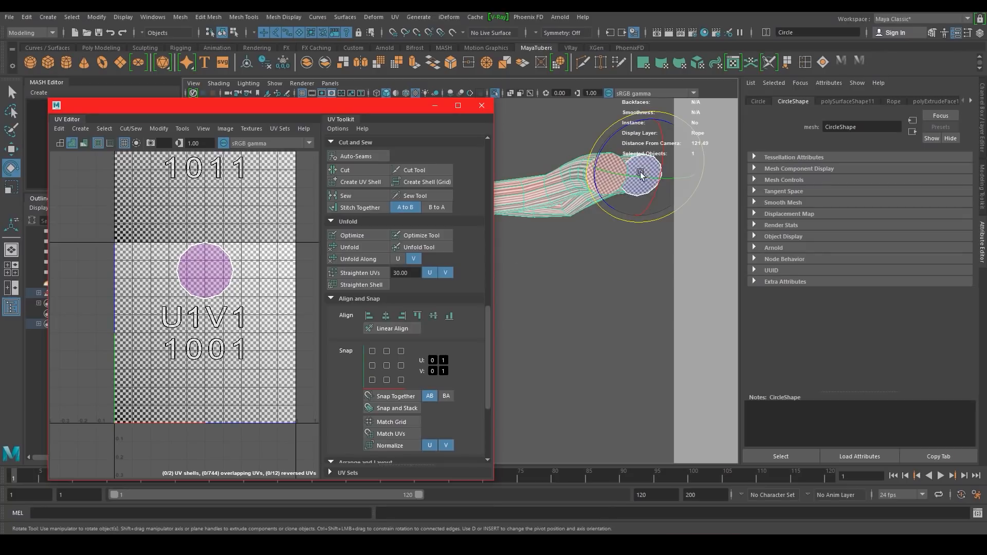
alt+right_drag(530, 194, 626, 192)
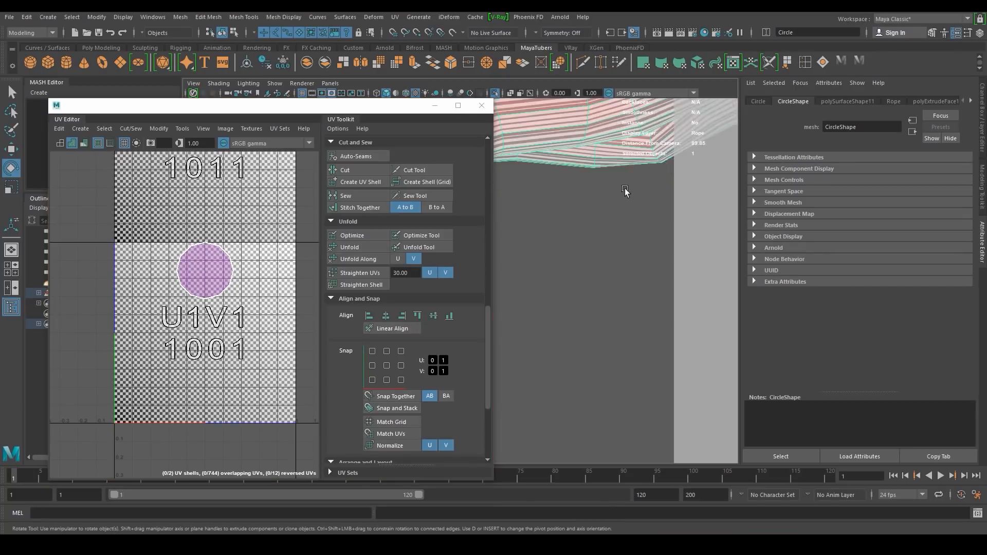
alt+drag(626, 192, 569, 258)
alt+right_drag(663, 252, 587, 251)
alt+drag(588, 252, 613, 238)
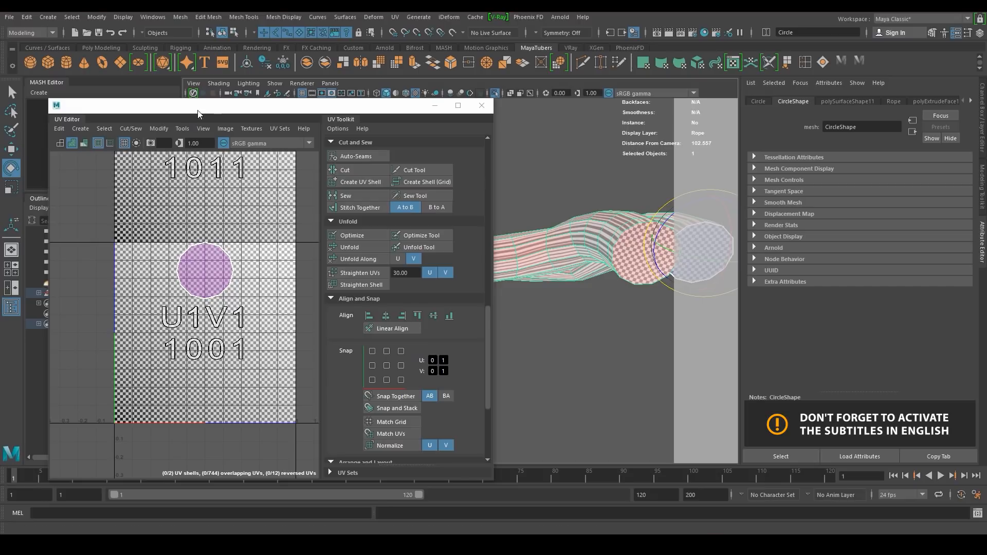
Unitize the rope's UVs, then select both end-cap faces of the rope
click(157, 128)
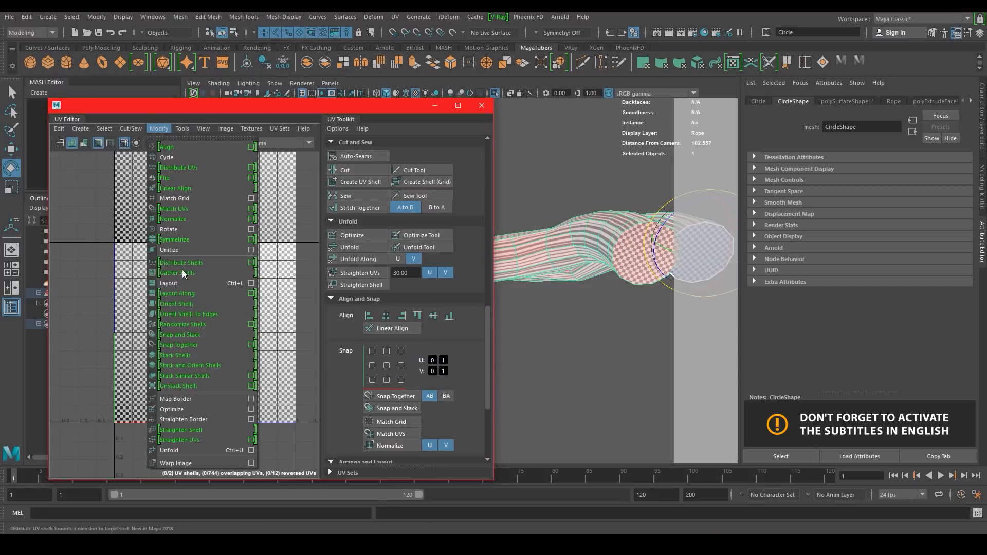
click(196, 249)
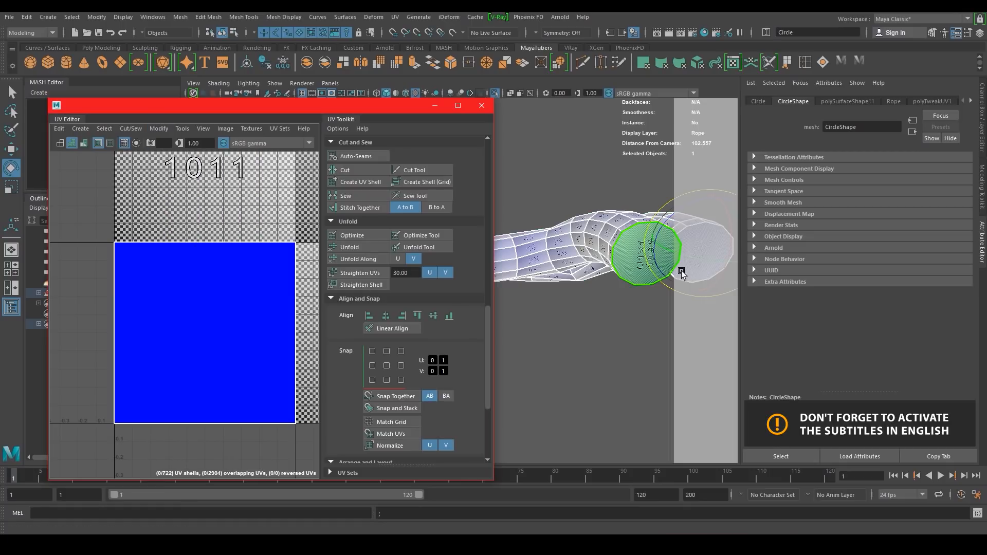
right_drag(210, 308, 215, 335)
click(213, 317)
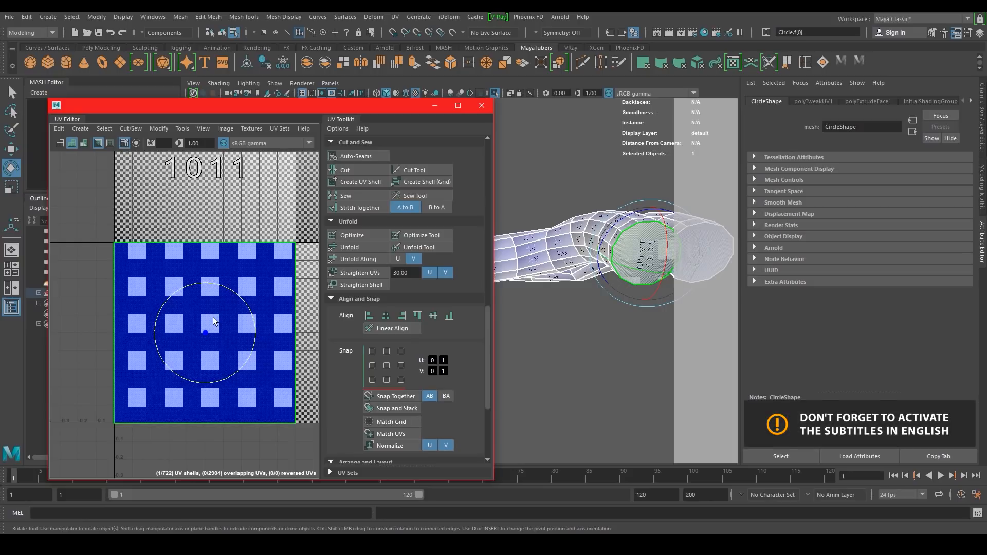
key(w)
alt+right_drag(626, 262, 568, 260)
alt+drag(568, 260, 597, 270)
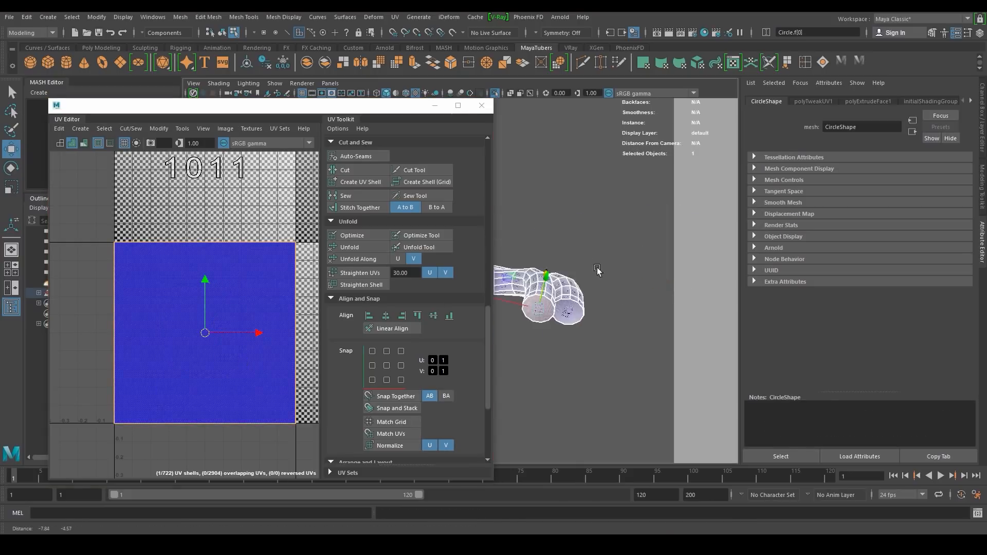
key(f)
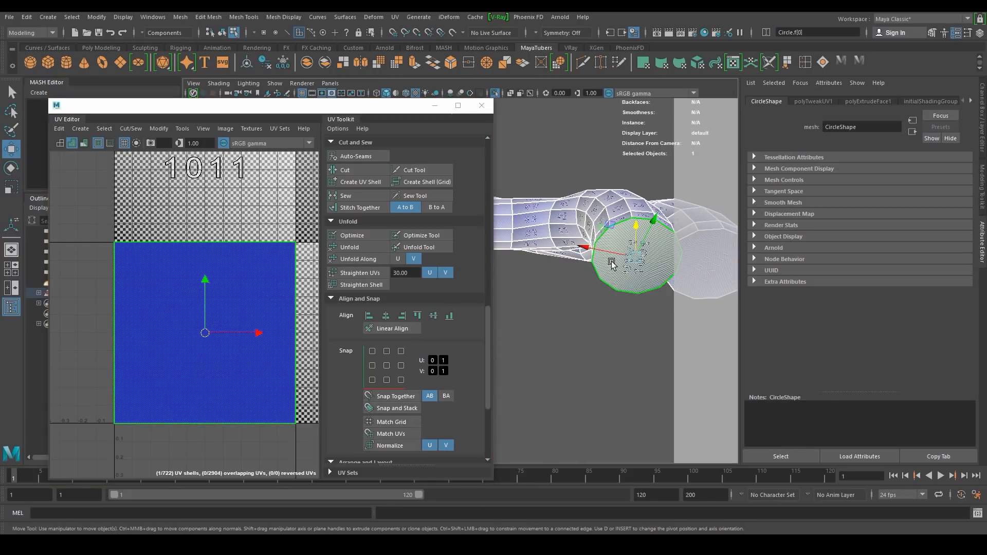
shift+click(703, 266)
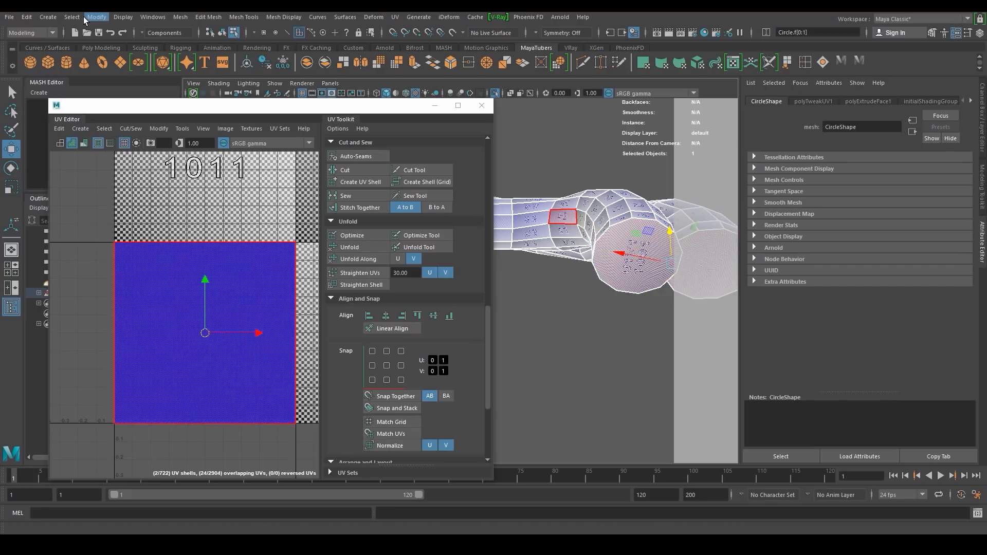
Convert the end-cap faces to an edge selection and add one edge loop running lengthwise along the rope
click(72, 17)
mouse_move(129, 216)
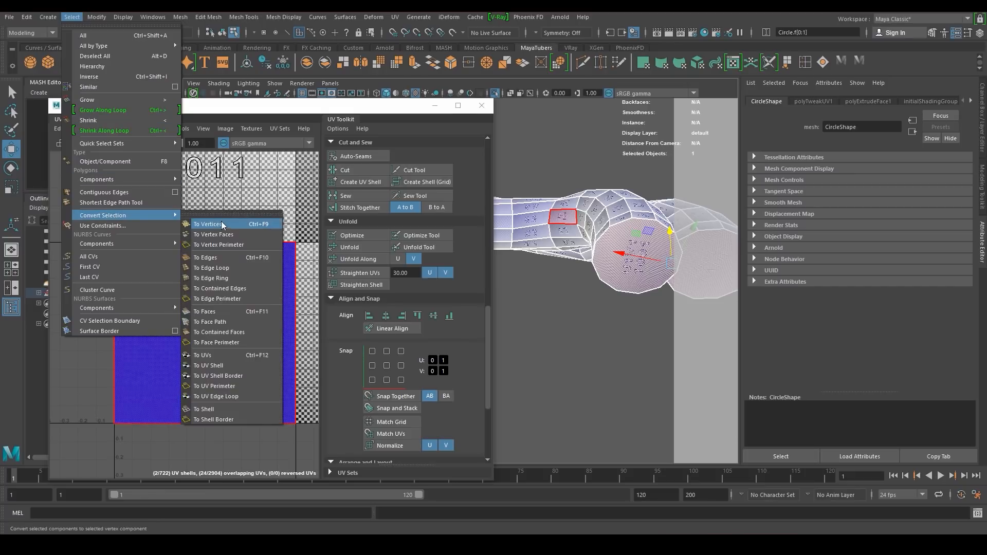
click(255, 258)
alt+drag(625, 281, 594, 184)
click(585, 188)
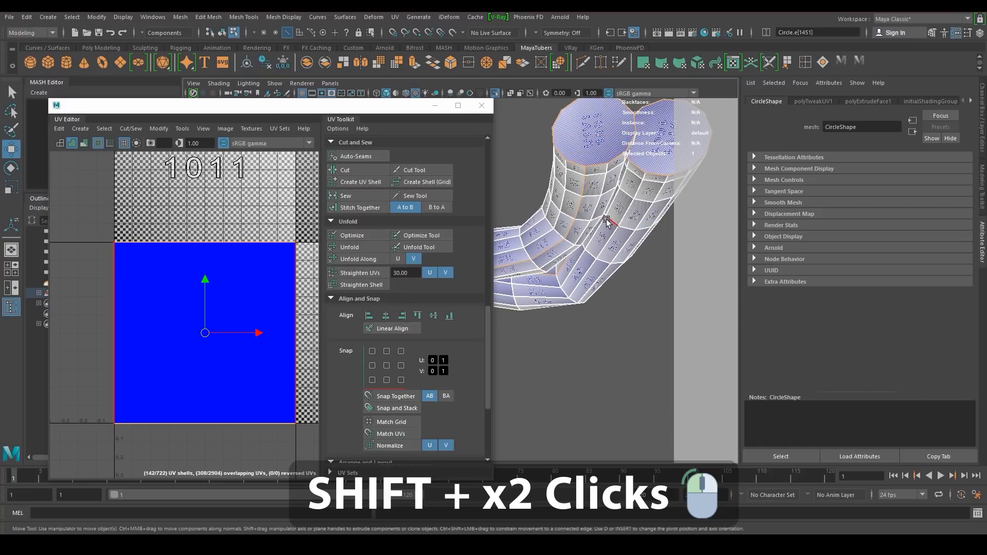
alt+drag(602, 254, 599, 267)
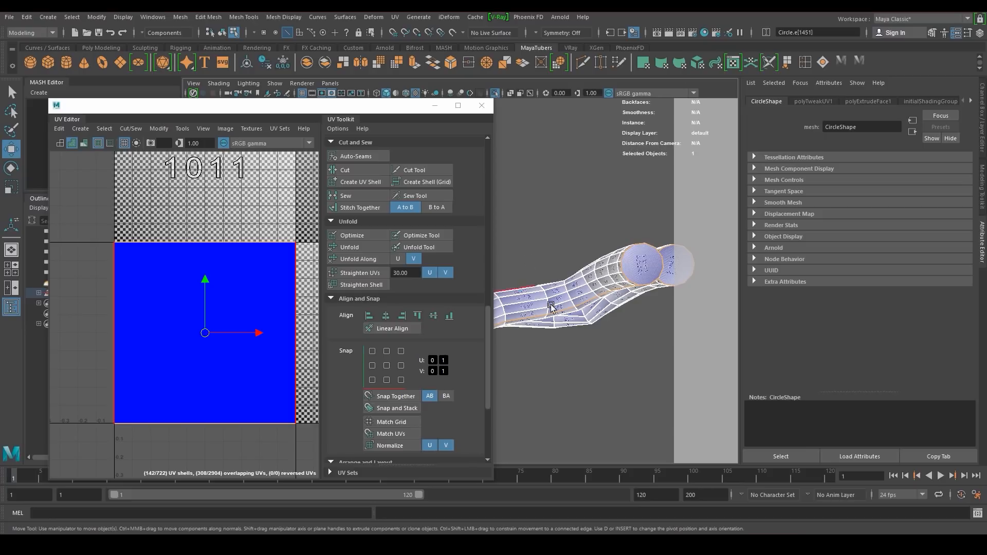
Invert the edge selection and apply Move and Sew so only the cap and lengthwise seams stay cut
click(81, 17)
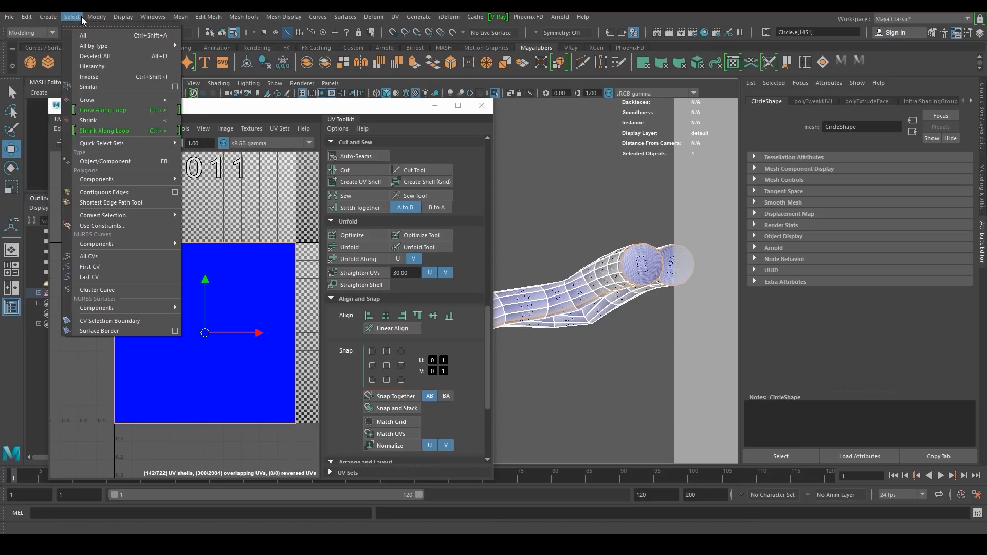
click(84, 67)
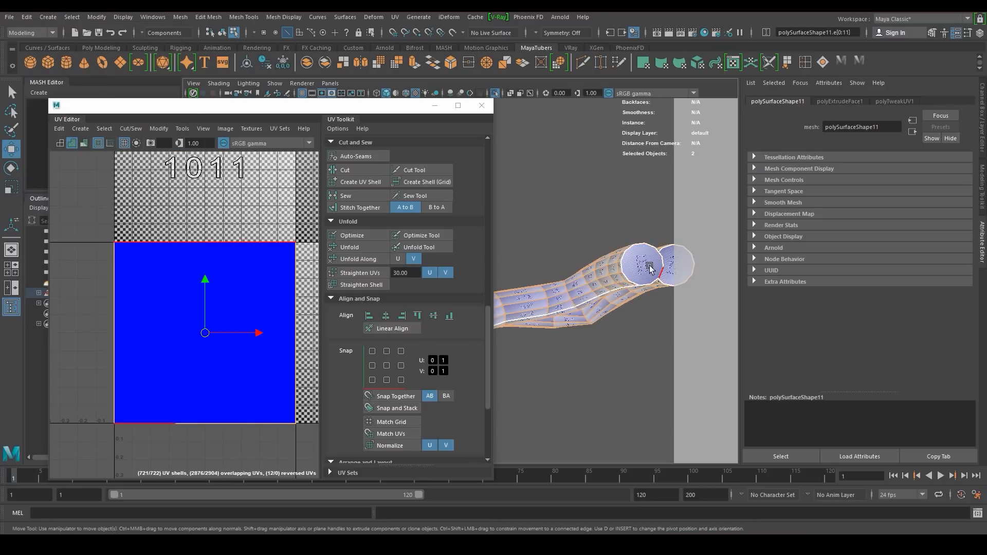
click(145, 128)
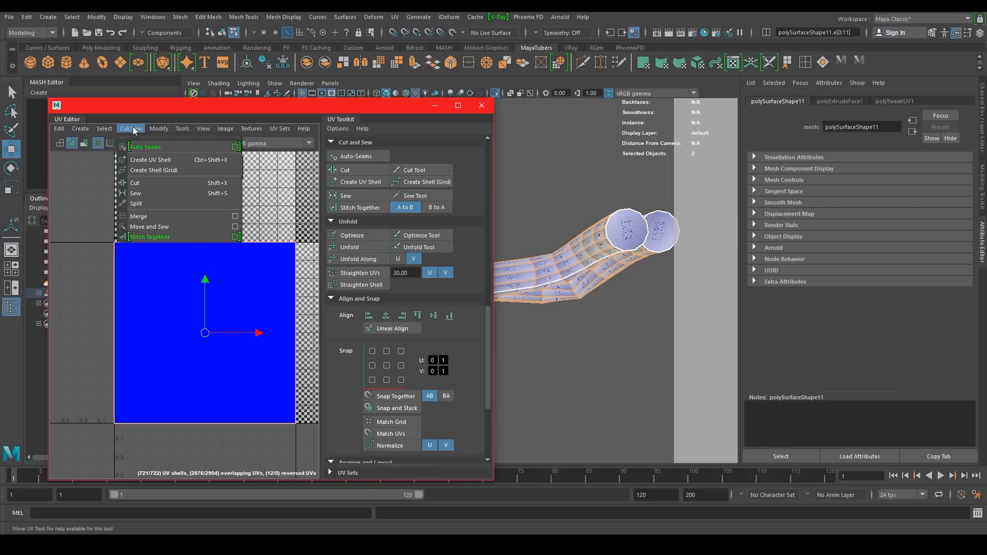
click(148, 228)
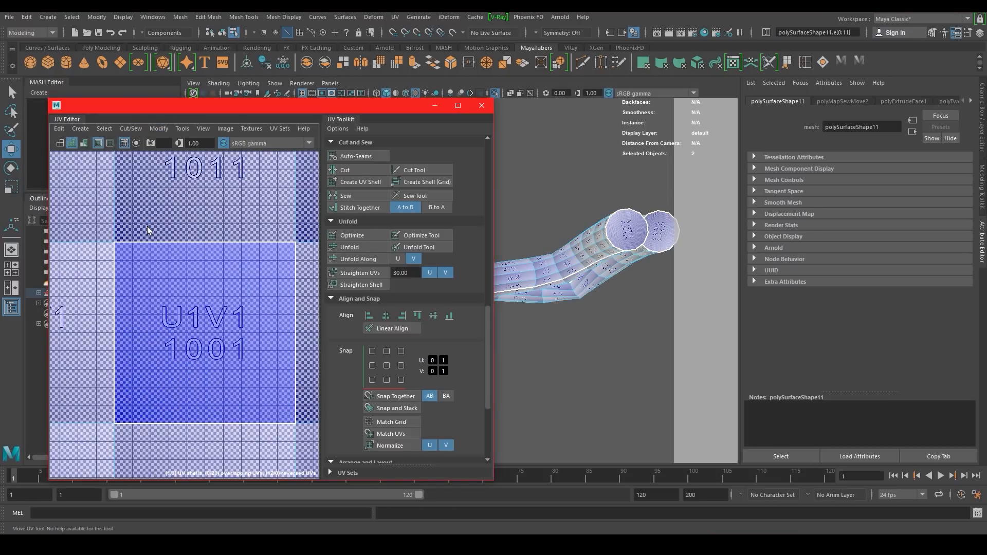
scroll(148, 231, down, 6)
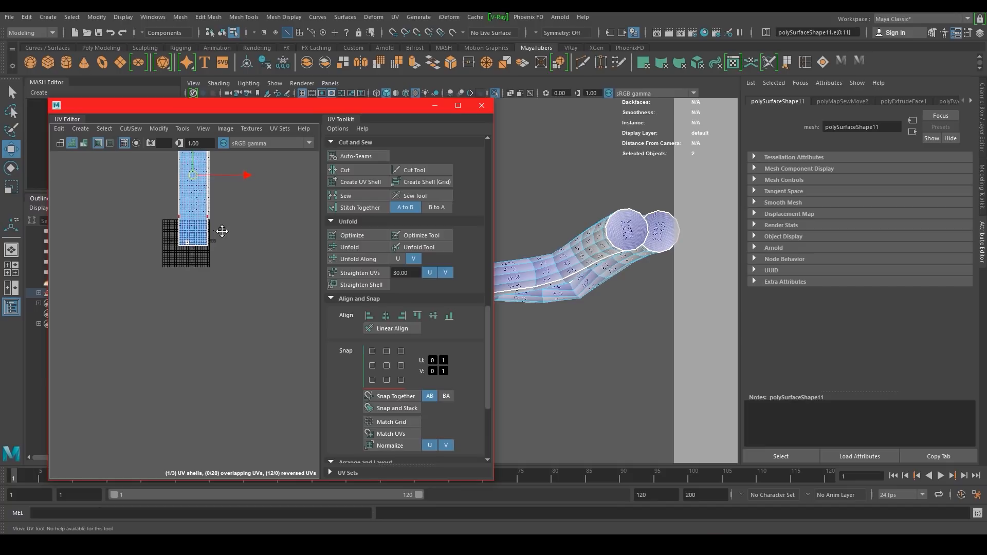
scroll(196, 257, up, 5)
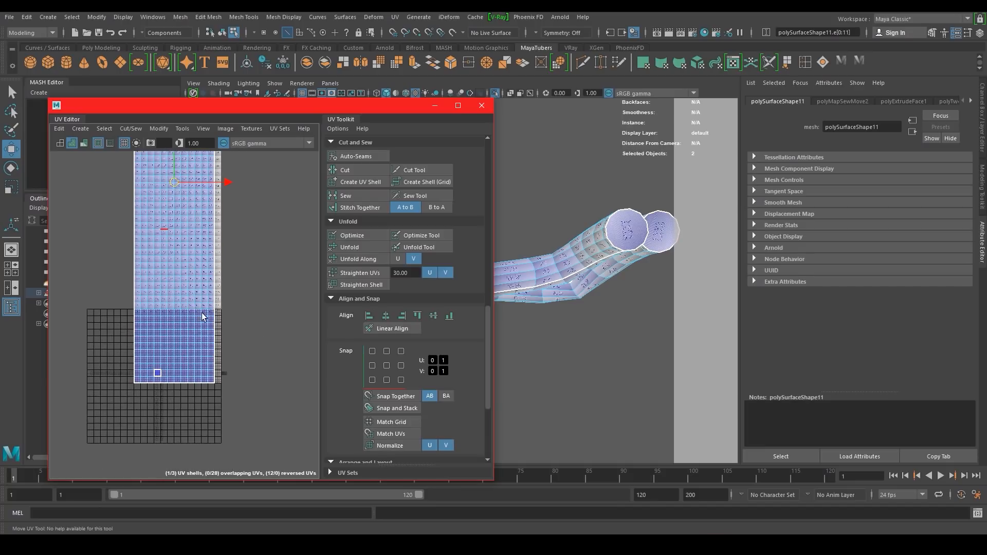
scroll(203, 317, down, 4)
Select the rope's long UV shell and arrange it with Layout Along in the U direction
right_drag(225, 287, 181, 261)
scroll(388, 350, down, 5)
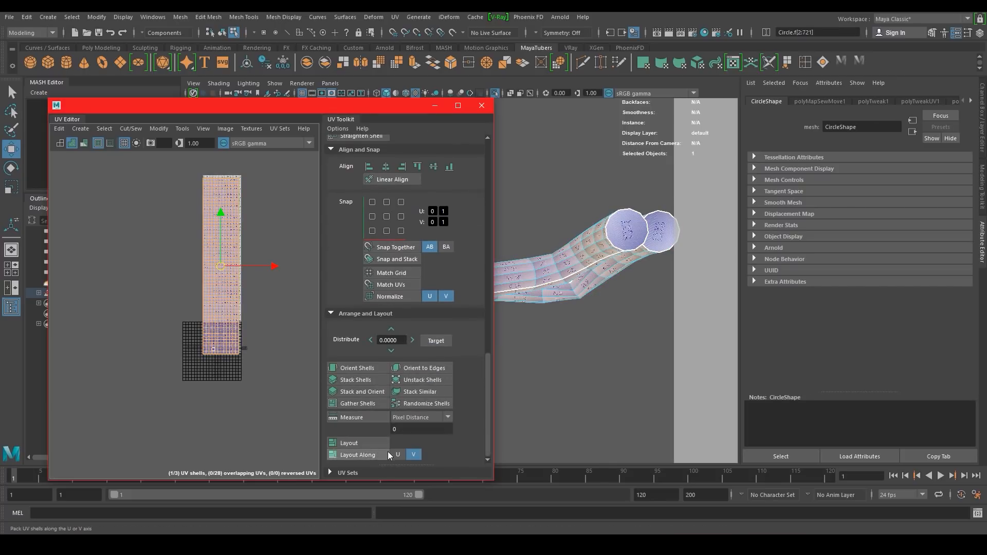
click(364, 453)
key(f)
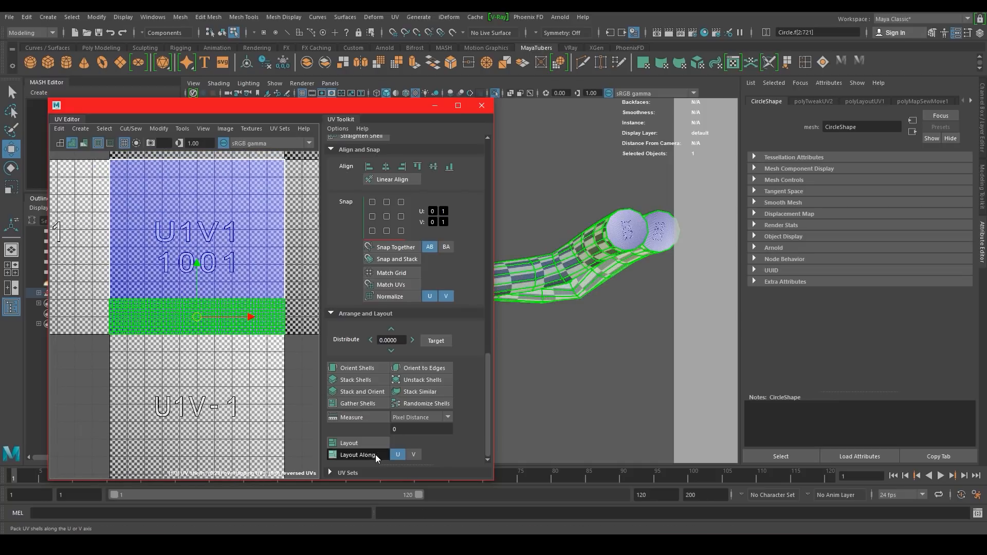
click(375, 454)
alt+middle_drag(177, 245, 213, 268)
alt+right_drag(198, 284, 245, 299)
alt+middle_drag(245, 300, 256, 337)
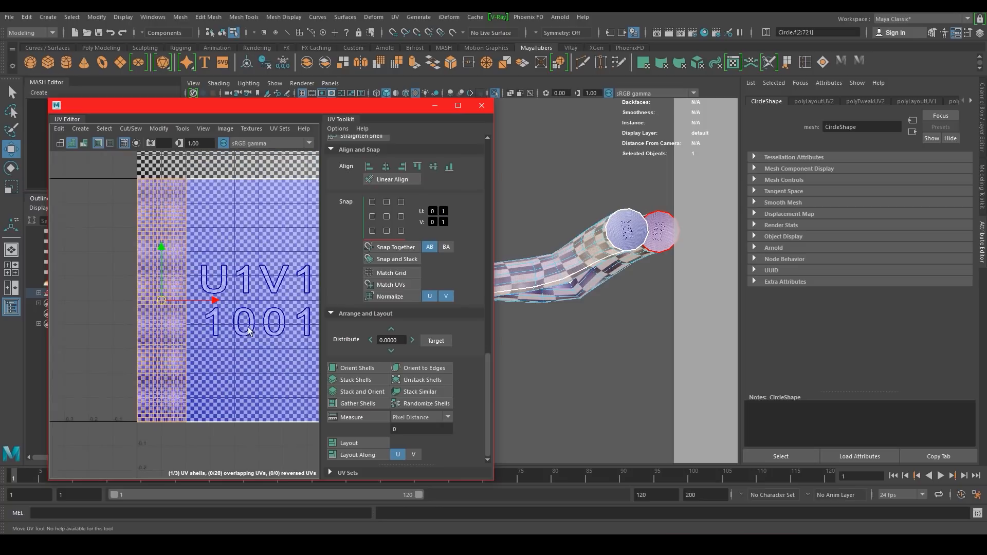
Unfold the long rope shell along V, then apply Layout to fit it in the UV tile
click(155, 201)
scroll(352, 263, up, 4)
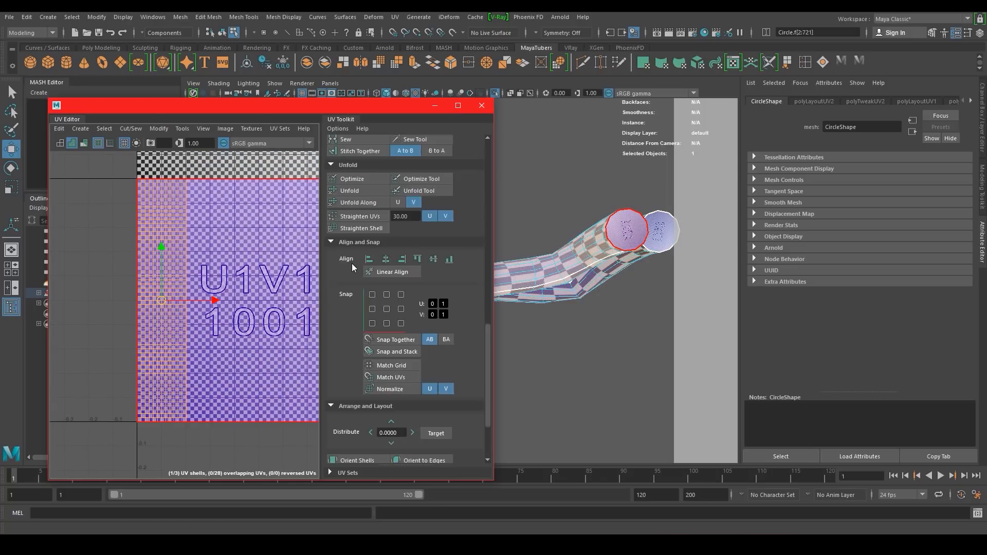
click(370, 234)
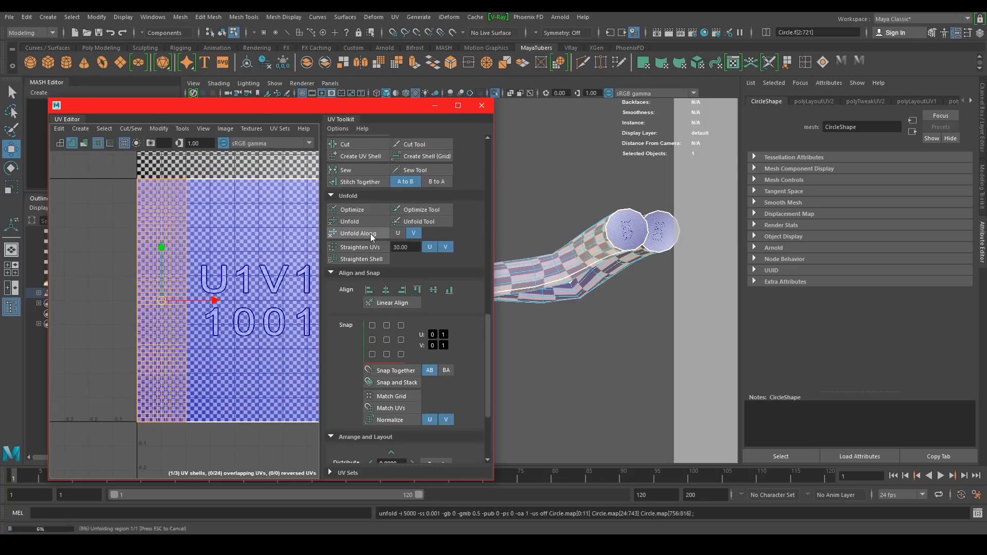
scroll(285, 290, down, 2)
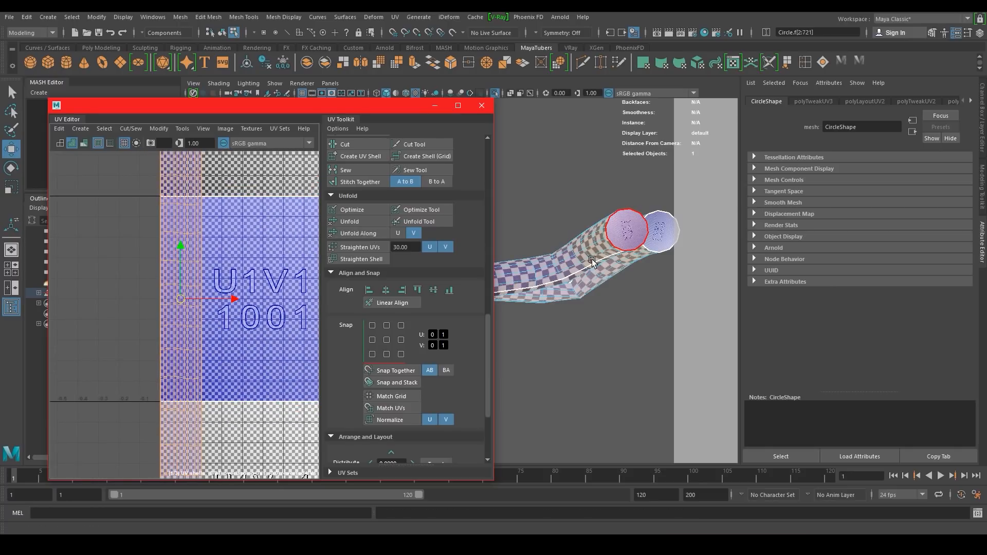
click(172, 309)
scroll(354, 337, down, 4)
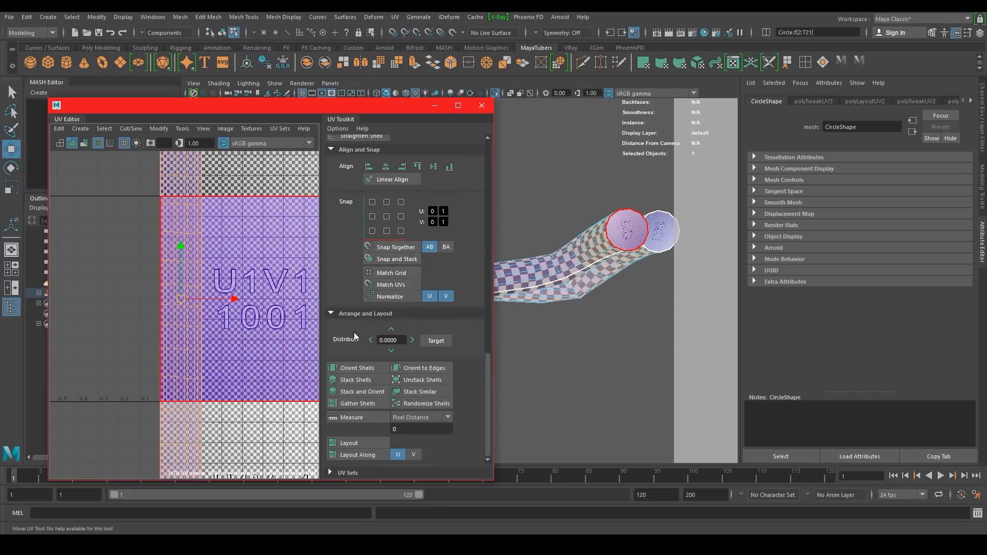
click(348, 442)
scroll(180, 298, up, 2)
scroll(186, 411, down, 4)
Select both end-cap faces and unfold their UVs with the Unfold3D method and 1 iteration
key(F8)
right_drag(627, 229, 668, 258)
click(656, 230)
shift+click(626, 222)
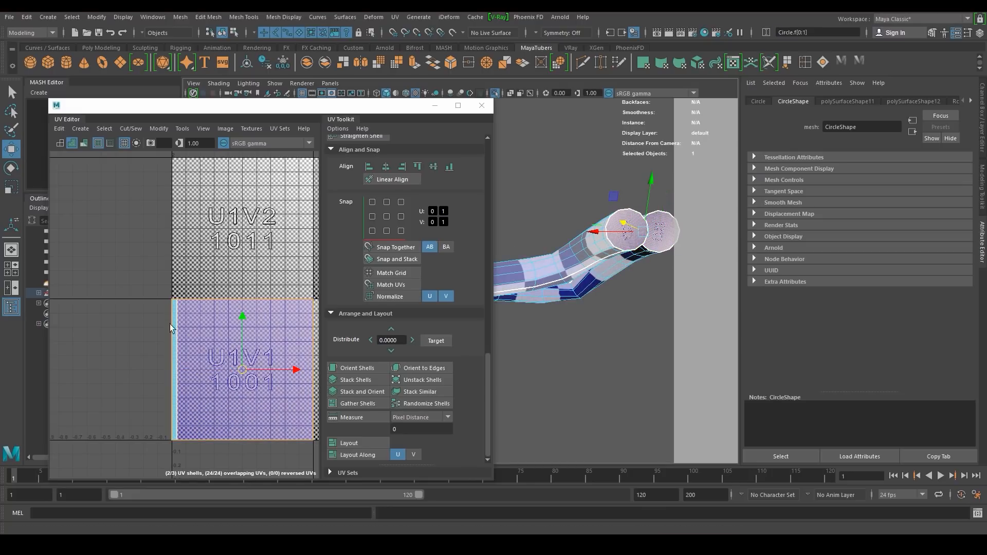
scroll(377, 378, up, 5)
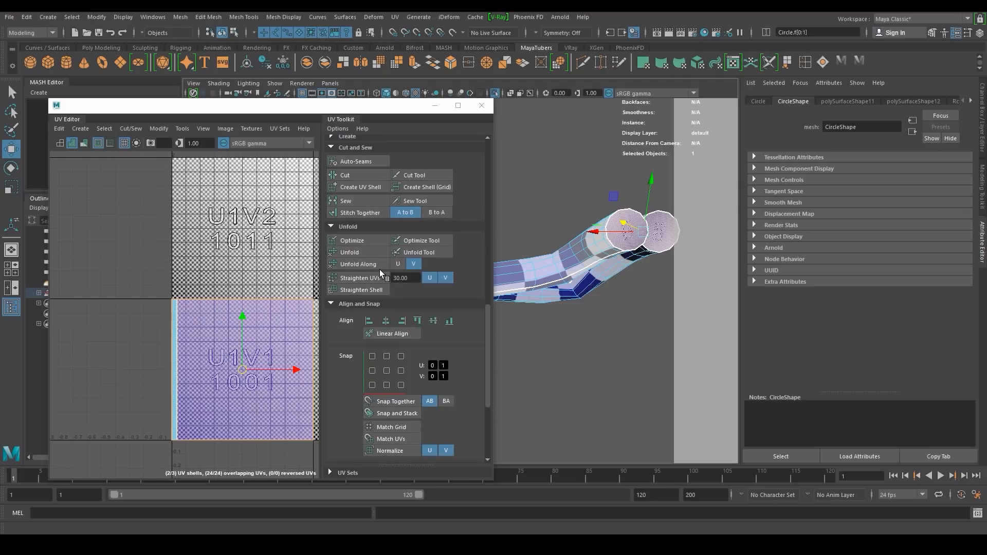
shift+click(376, 251)
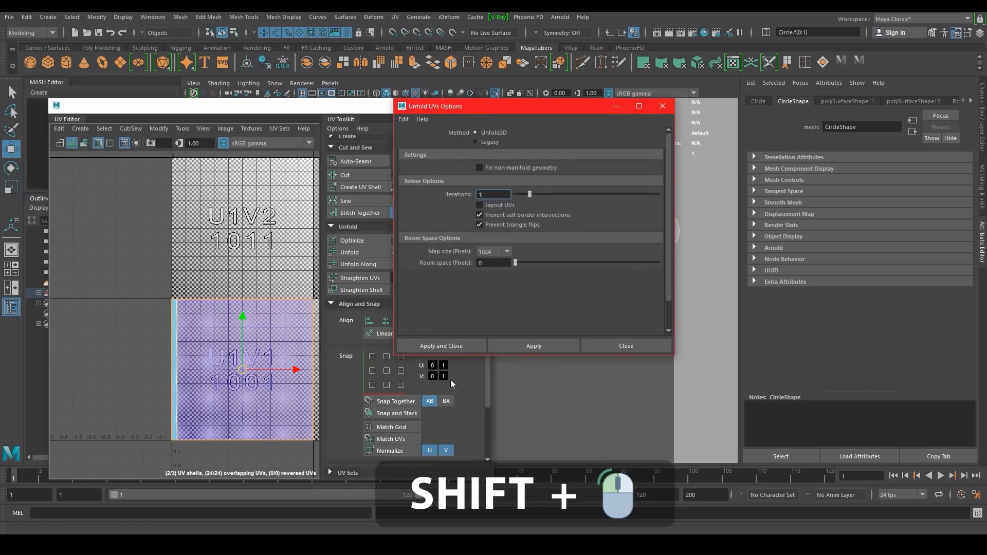
click(442, 345)
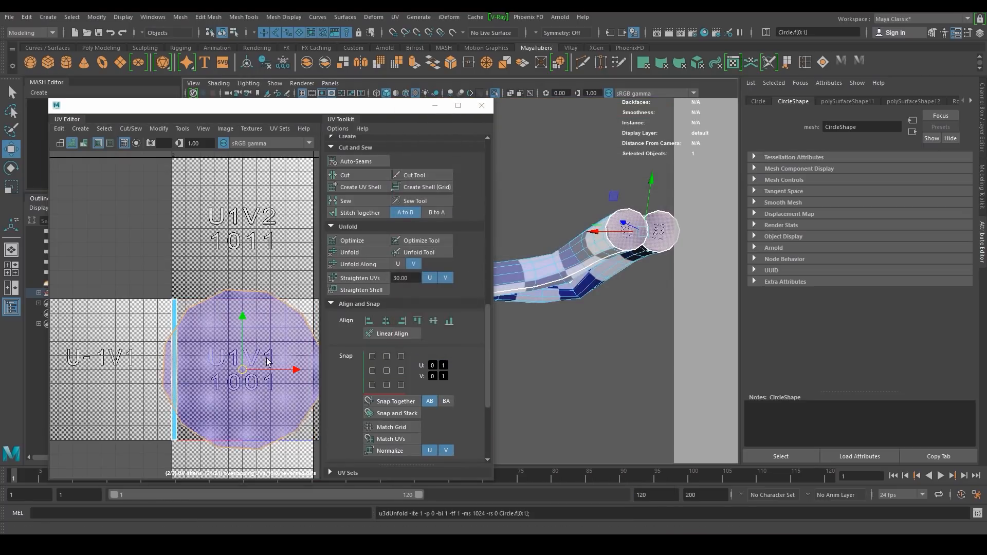
Get the long rope shell's texel density and set the same density on the two end-cap shells
alt+middle_drag(251, 370, 269, 319)
alt+right_drag(260, 332, 281, 334)
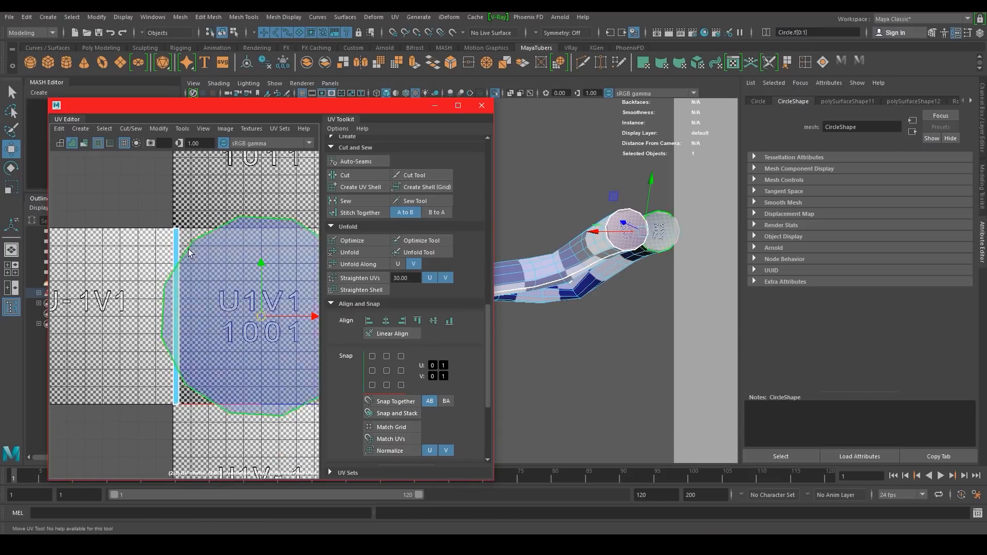
click(176, 262)
click(197, 250)
scroll(356, 307, up, 6)
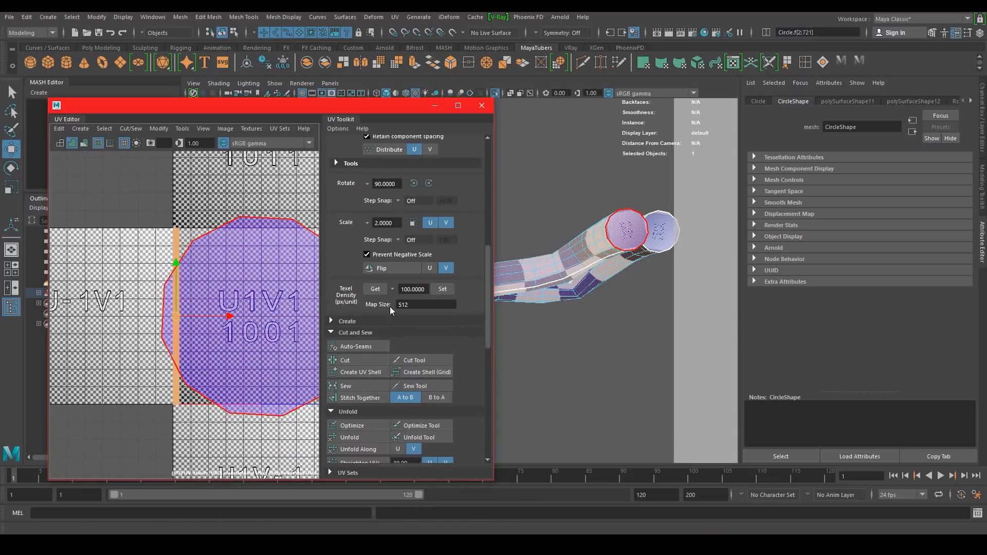
click(380, 291)
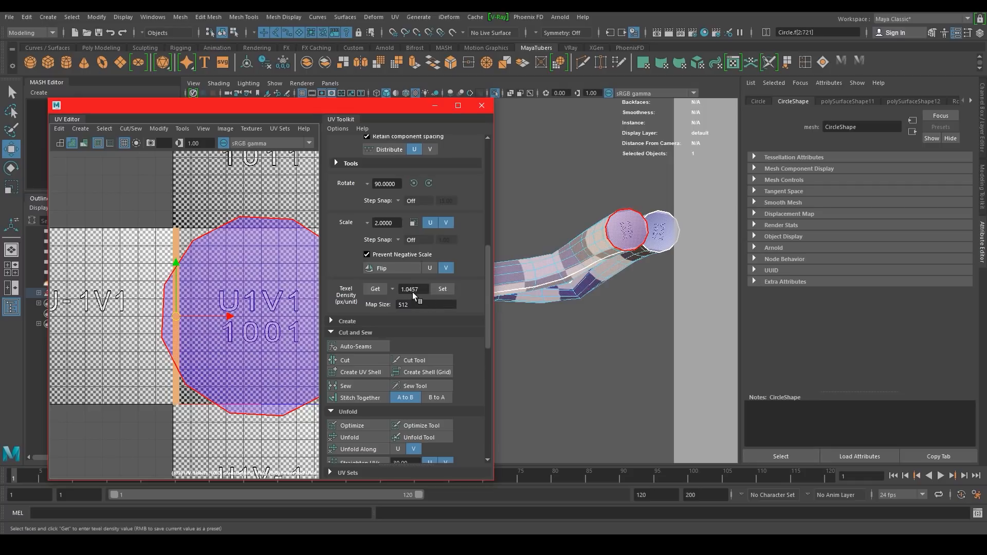
drag(299, 426, 269, 363)
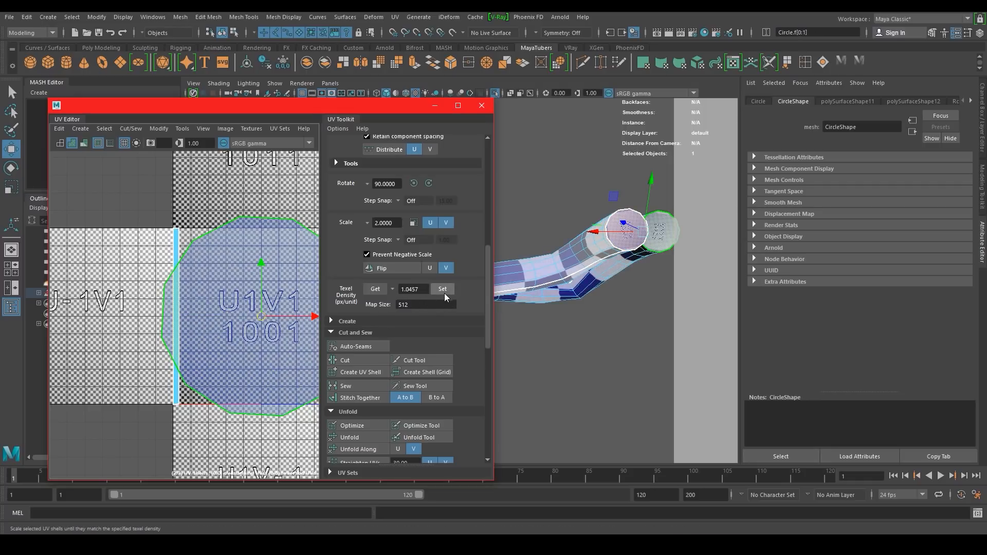
click(449, 288)
mouse_move(582, 249)
alt+right_down()
mouse_move(632, 260)
mouse_move(594, 257)
alt+right_up()
scroll(595, 270, down, 2)
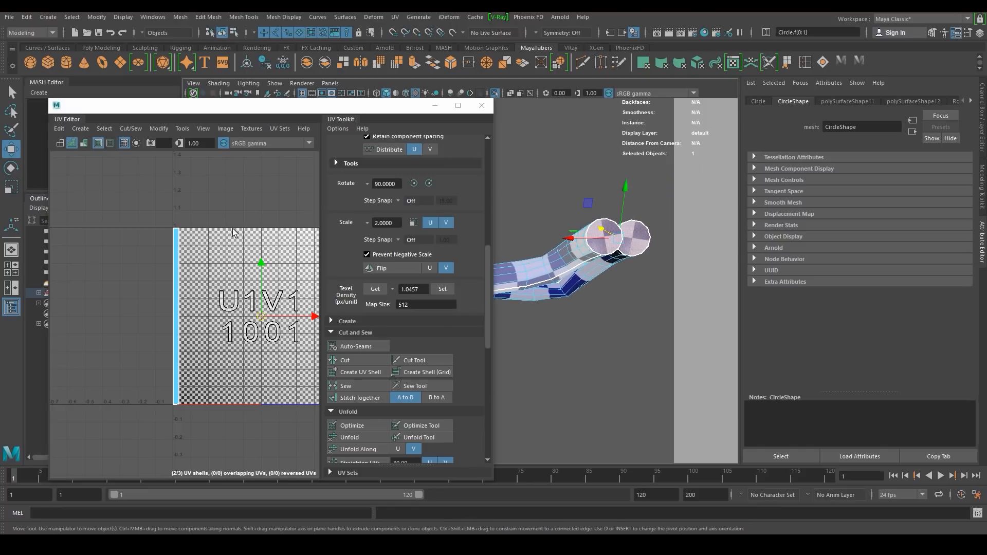
Close the UV Editor, invert the face selection and display the rope with smooth mesh preview
click(481, 106)
alt+drag(567, 252, 529, 295)
key(ctrl+shift+i)
key(3)
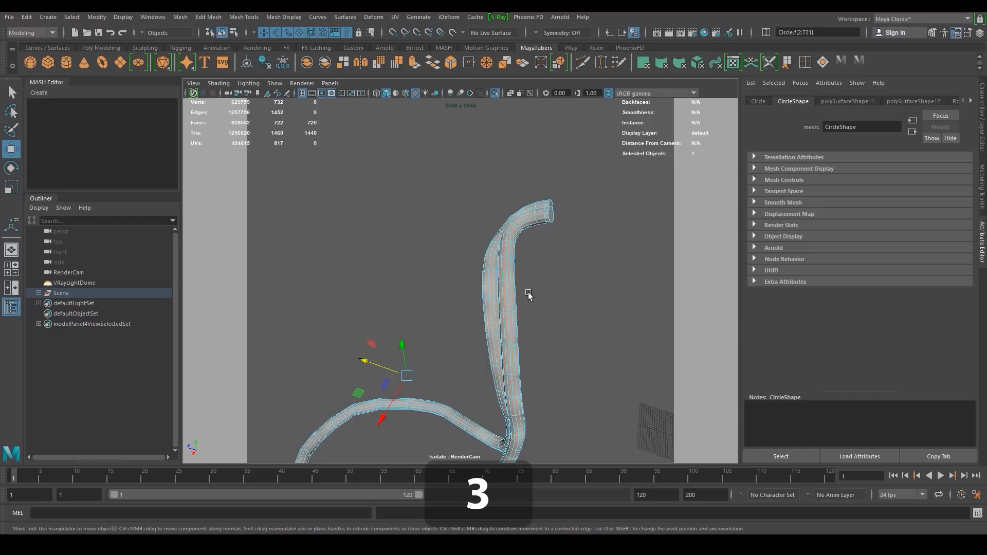
Assign a new VRay Mtl to the rope and name it Cromo_Rope_mtl
click(390, 271)
alt+drag(389, 272, 503, 161)
right_drag(491, 196, 473, 456)
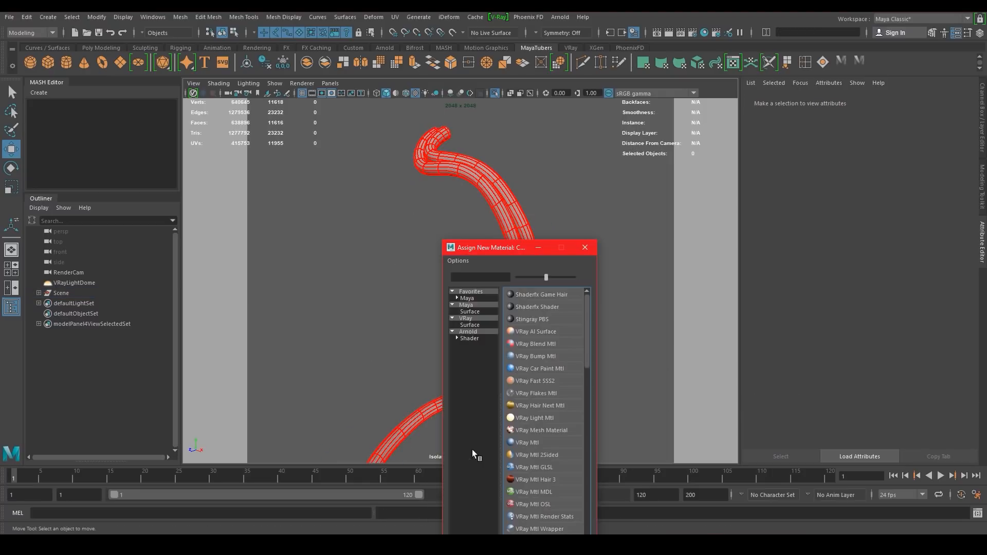
click(526, 443)
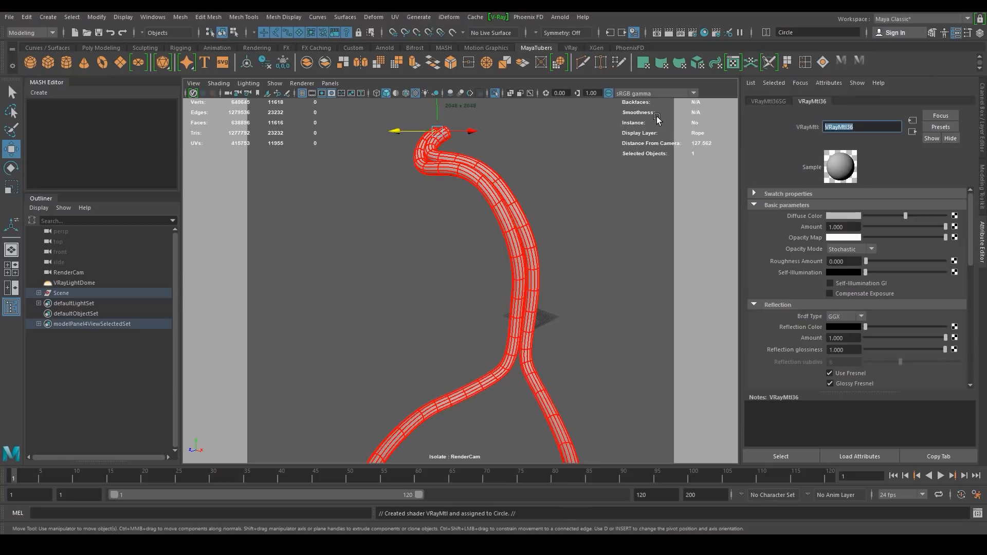
text(Cromo_Rope_mtl)
key(Return)
Set the diffuse color of Cromo_Rope_mtl to black and map its reflection color with a VRay Falloff texture
alt+drag(537, 280, 520, 266)
drag(905, 215, 832, 226)
click(954, 327)
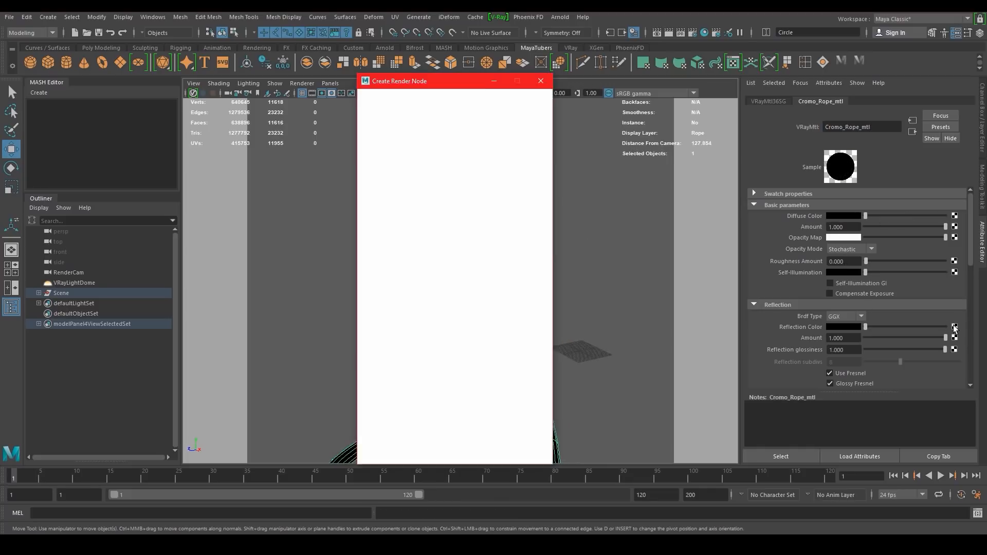
click(455, 166)
Adjust the settings of the VRay Falloff driving the reflection color and return to the Cromo_Rope_mtl attributes
click(768, 362)
right_click(769, 361)
click(805, 401)
drag(845, 308, 852, 356)
right_click(948, 242)
click(910, 282)
drag(867, 300, 944, 324)
click(874, 189)
click(860, 203)
drag(867, 170, 906, 175)
right_click(869, 337)
click(873, 342)
drag(871, 340, 836, 362)
right_click(876, 351)
click(913, 391)
drag(876, 350, 877, 357)
click(912, 131)
Unlock the Fresnel IOR from the refraction IOR and set the Fresnel IOR to 34
scroll(831, 257, down, 3)
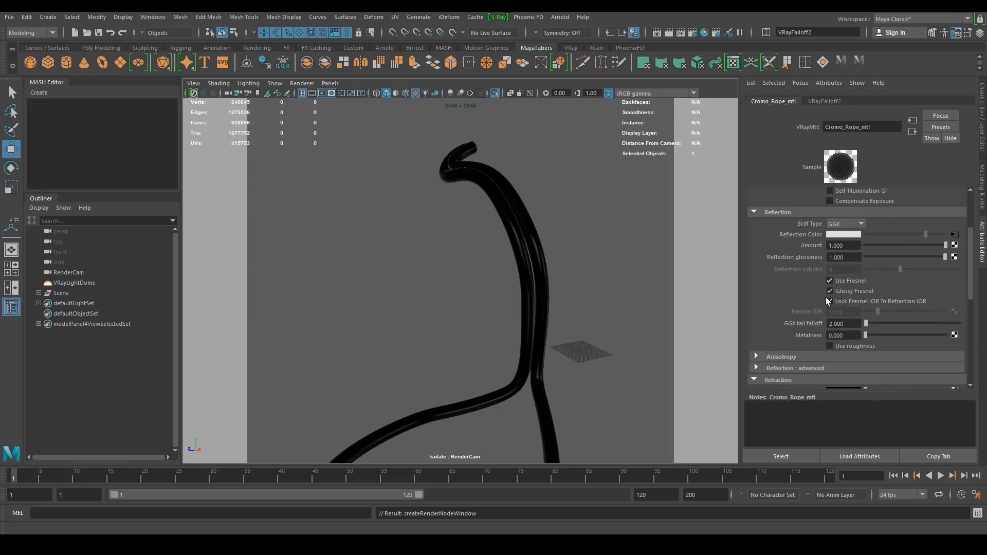
click(855, 300)
click(843, 311)
text(34)
key(Return)
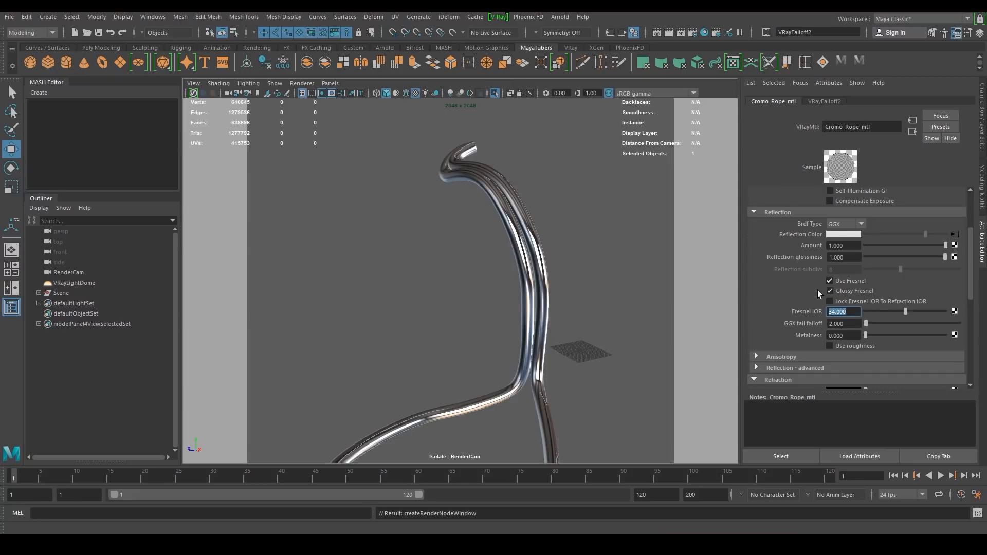
Select the rope and open the shading group of its Cromo_Rope_mtl material
scroll(817, 290, up, 1)
alt+middle_drag(541, 270, 540, 211)
alt+drag(573, 313, 540, 330)
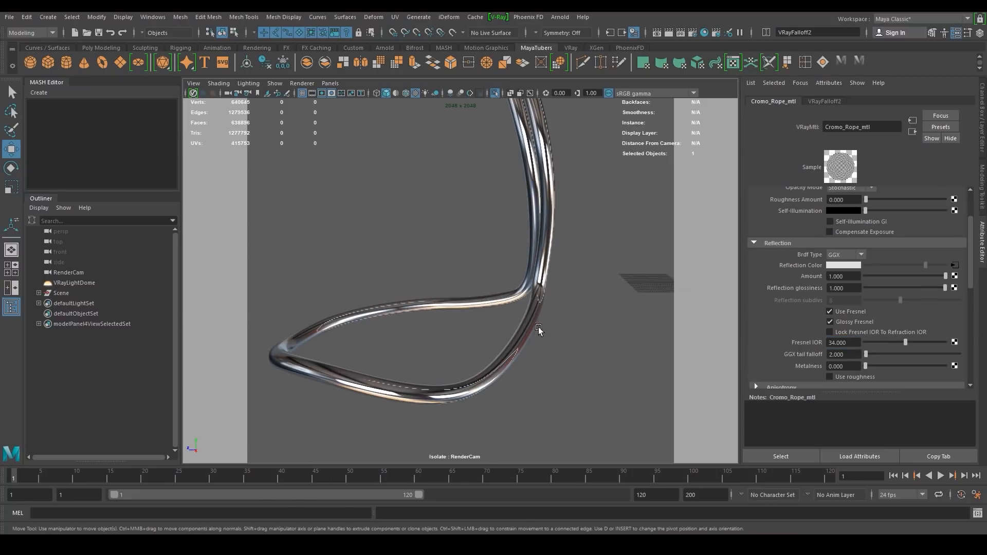
alt+middle_drag(540, 331, 533, 360)
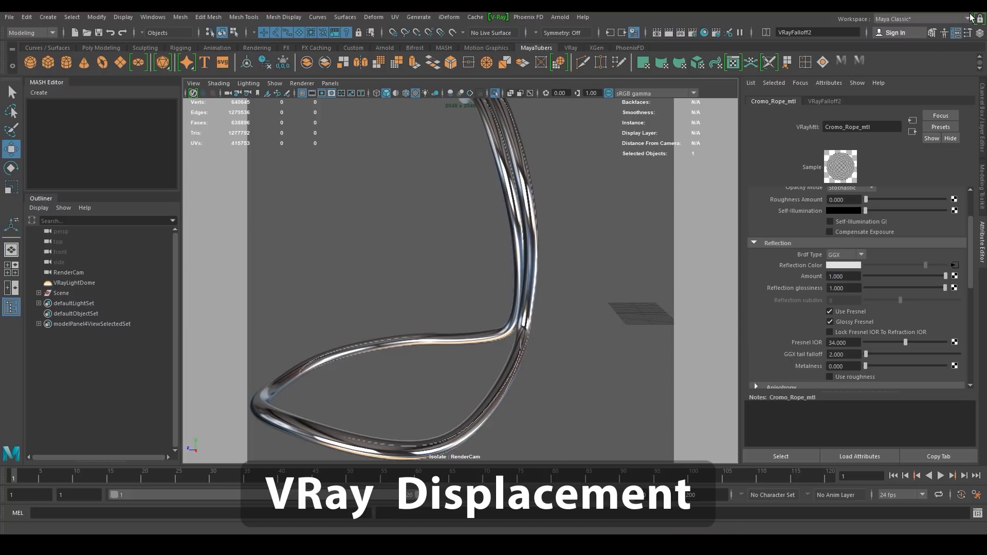
alt+drag(501, 348, 471, 324)
alt+middle_drag(470, 324, 495, 304)
click(513, 350)
click(913, 131)
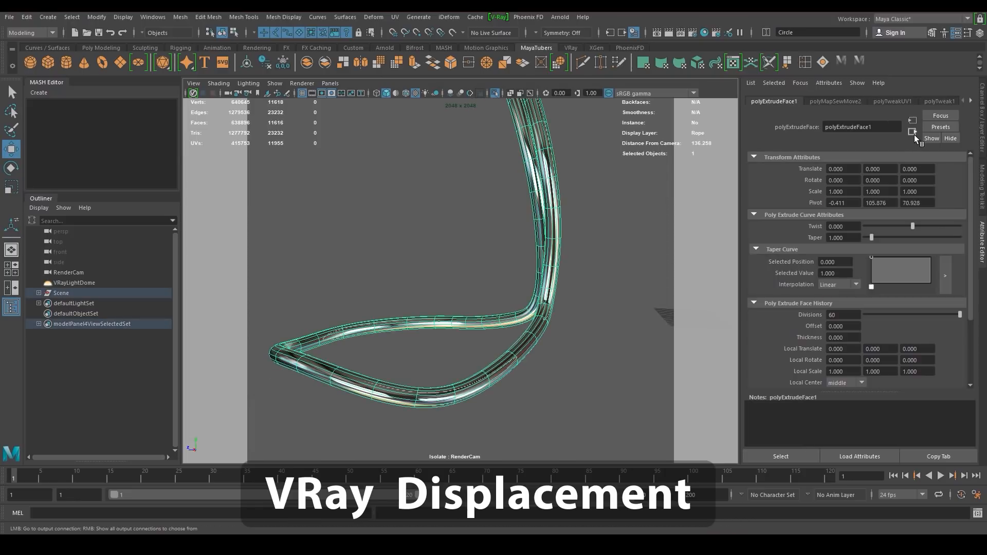
click(554, 188)
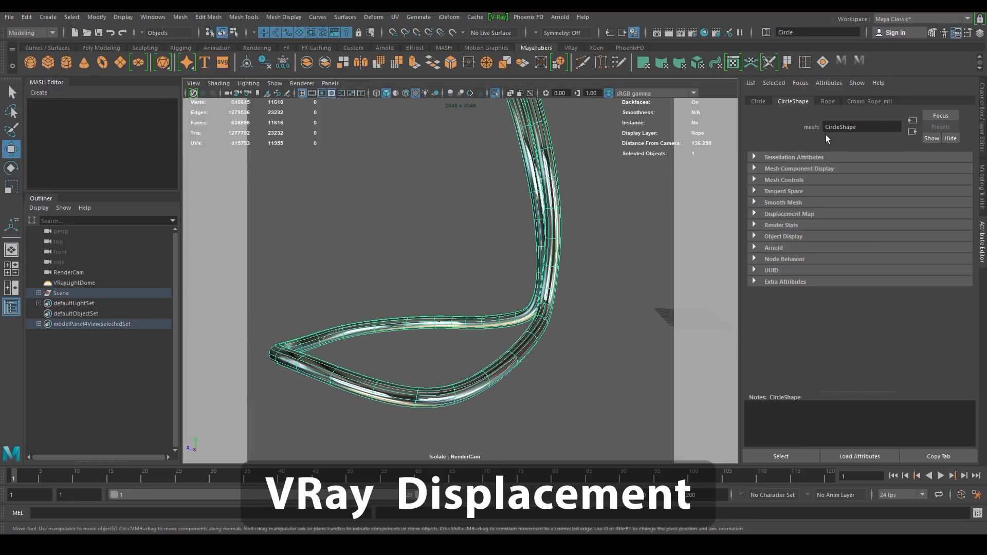
click(893, 103)
click(913, 133)
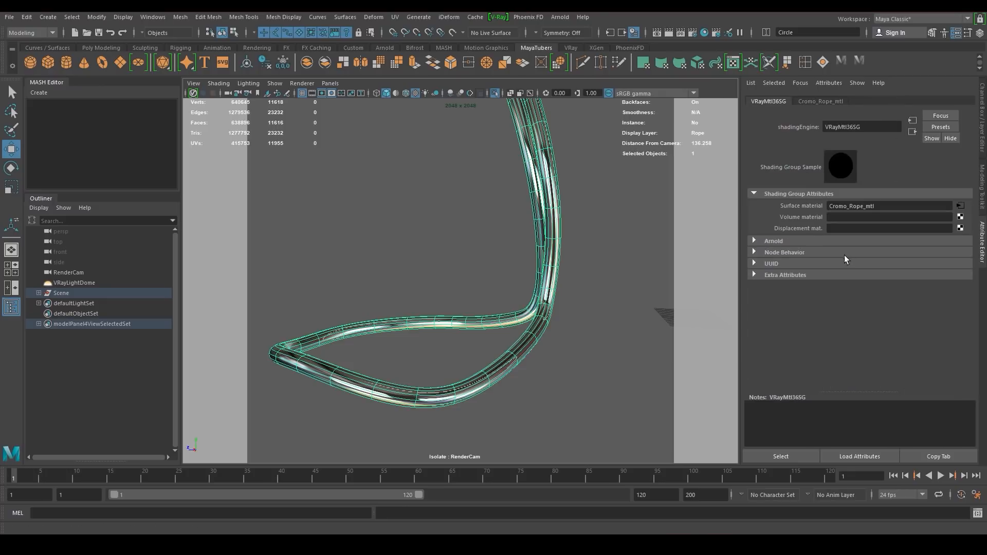
Connect a Cloth texture to the shading group's displacement material and return to the rope's material
click(960, 228)
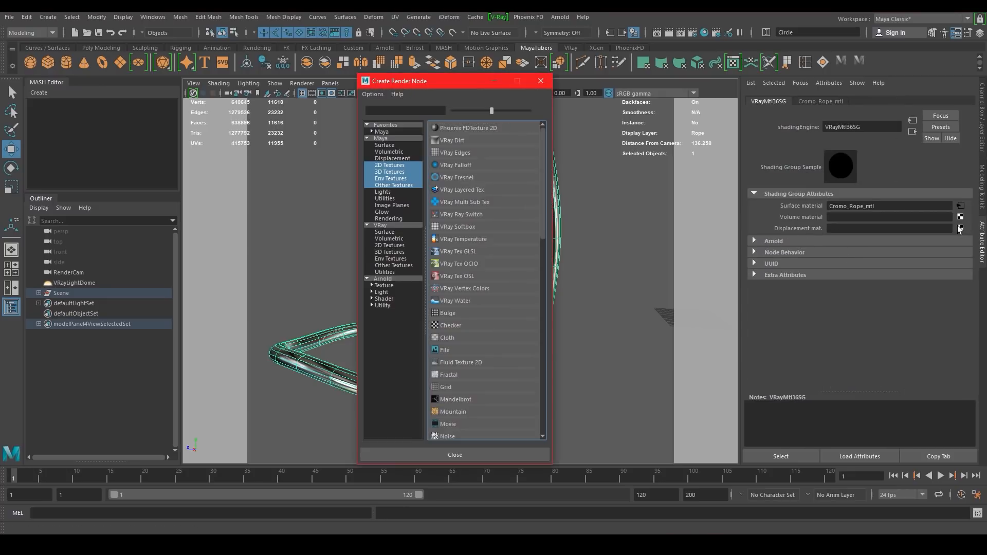
click(451, 338)
click(827, 101)
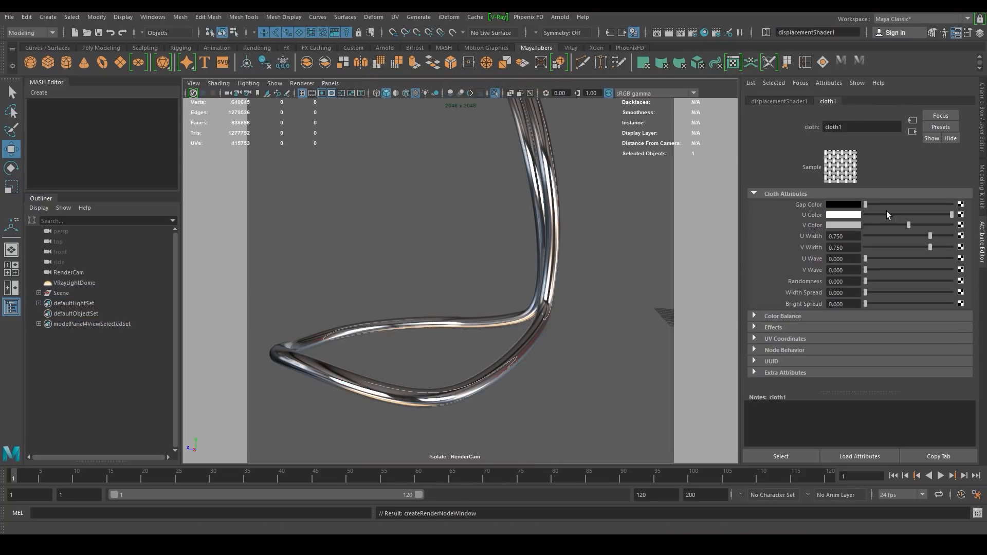
click(913, 132)
click(913, 131)
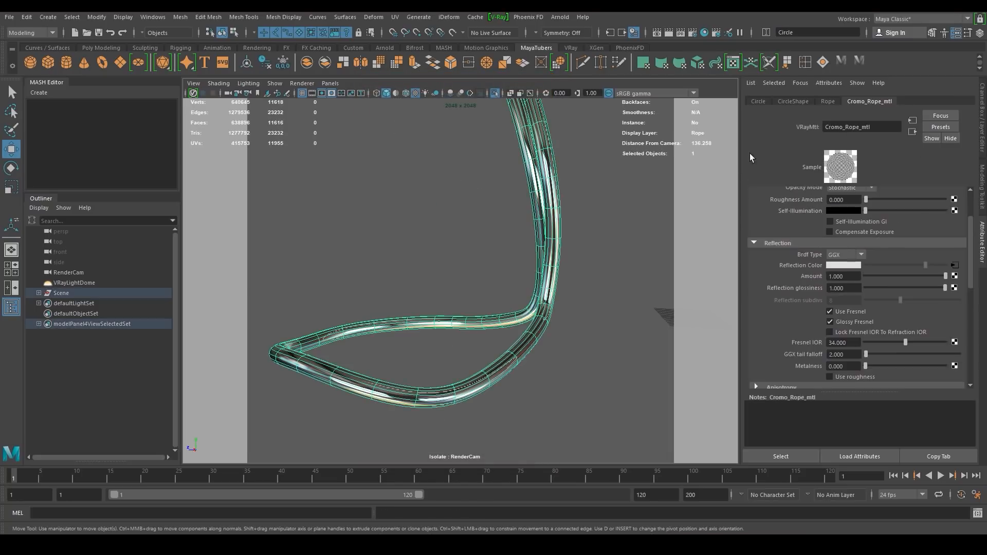
Add the V-Ray attributes Subdivision and Displacement Quality, Displacement control and OpenSubdiv to the rope's shape node
click(795, 103)
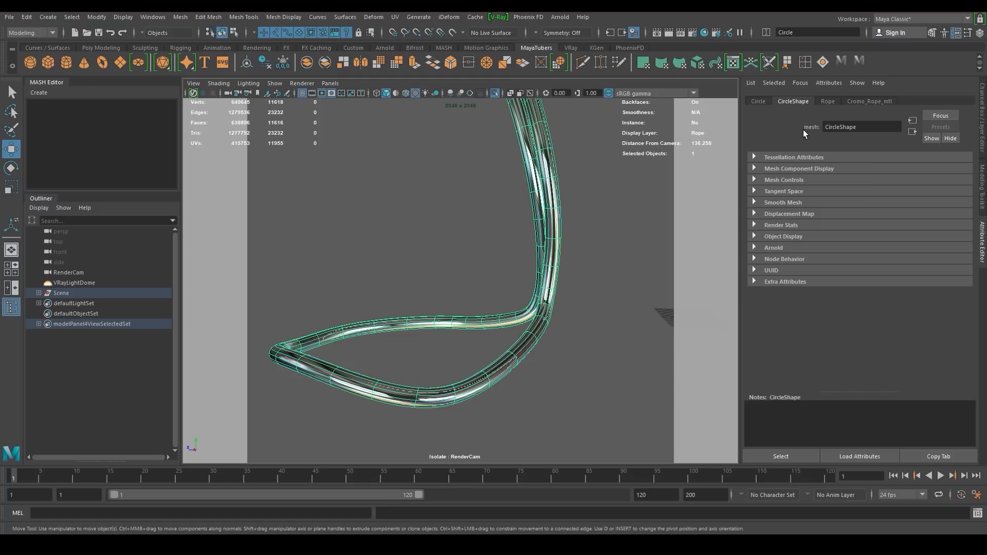
click(829, 83)
mouse_move(839, 127)
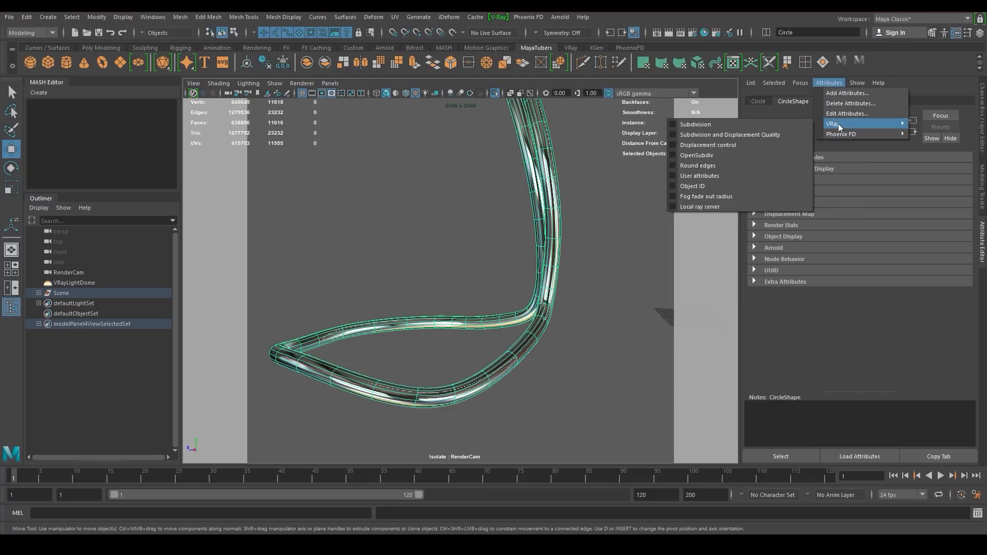
click(718, 137)
click(827, 83)
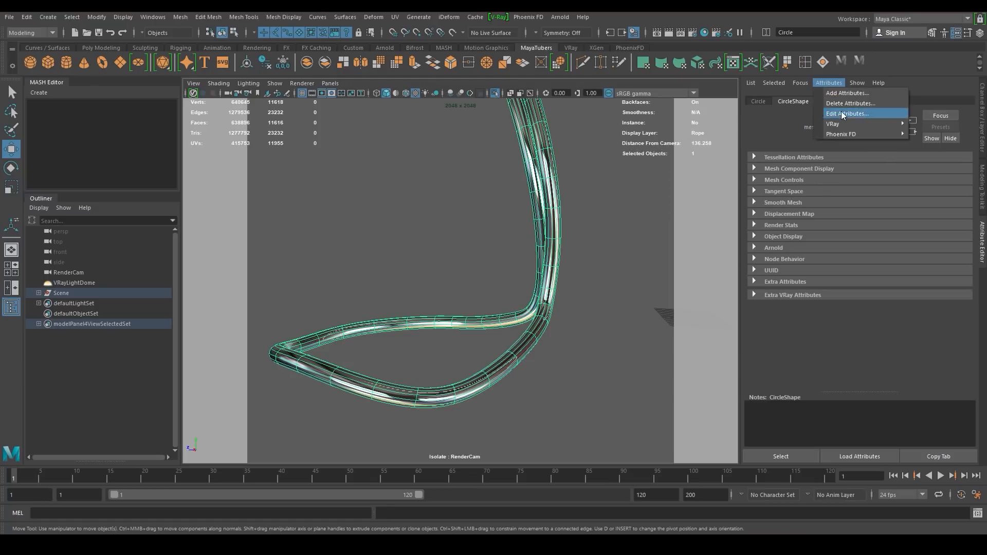
click(727, 148)
click(829, 83)
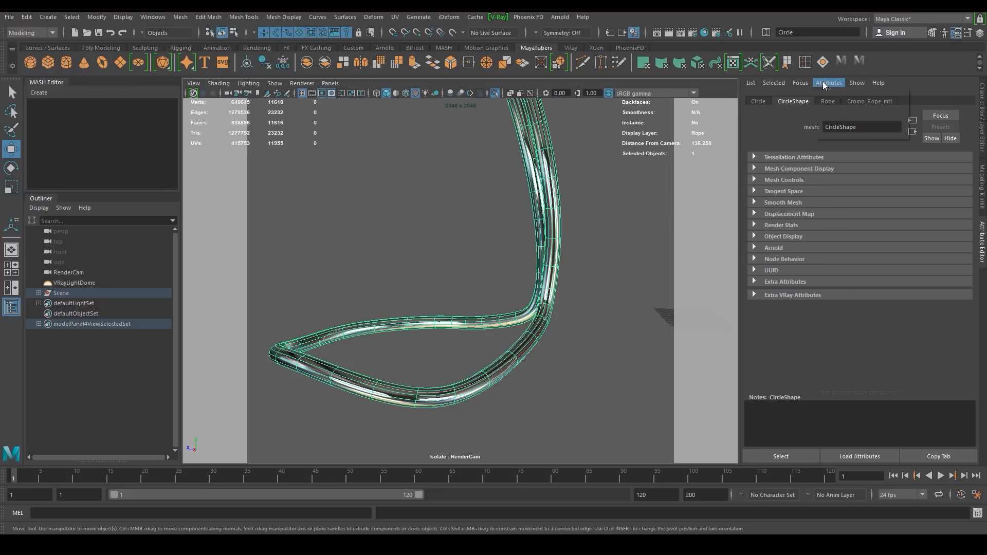
click(697, 159)
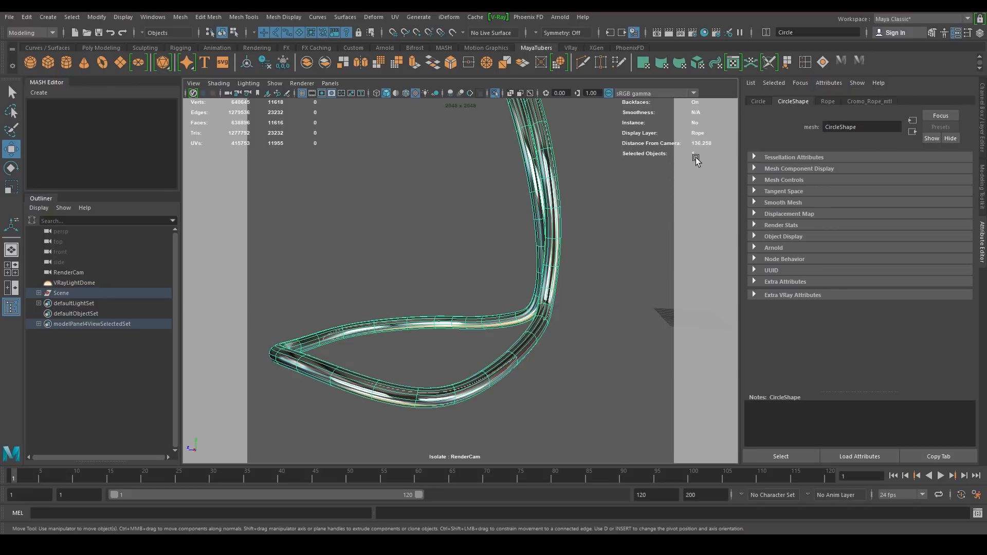
In the rope's extra V-Ray attributes, set Max subdivs to 36 and Edge length to 1, and enable Keep Continuity
click(773, 295)
scroll(815, 339, down, 3)
scroll(824, 322, up, 3)
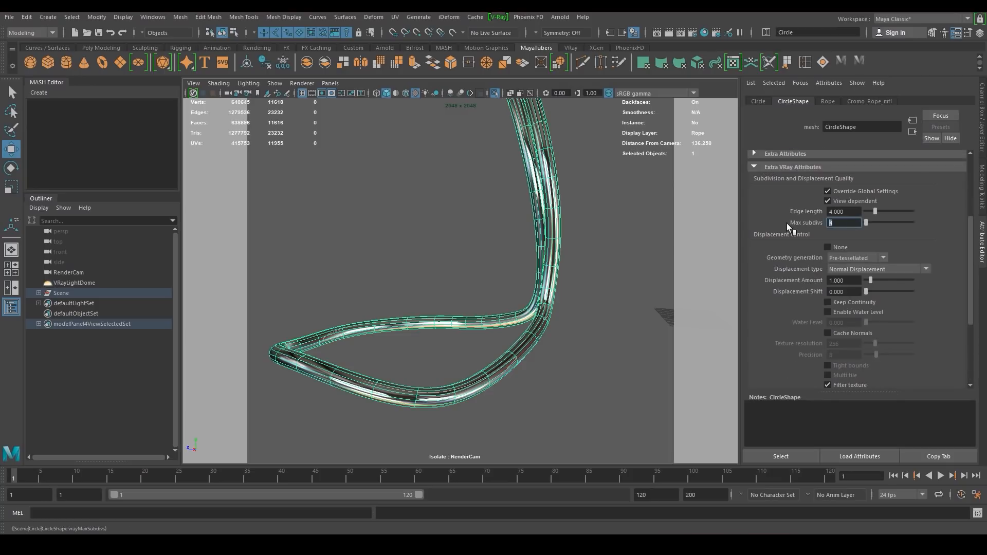
text(3)
key(Tab)
text(1)
key(Return)
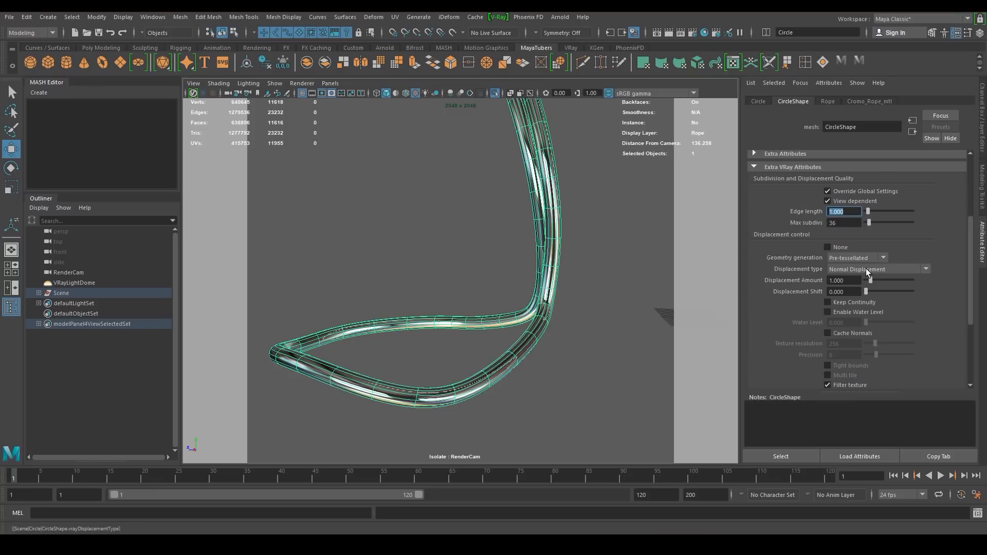
scroll(868, 275, down, 2)
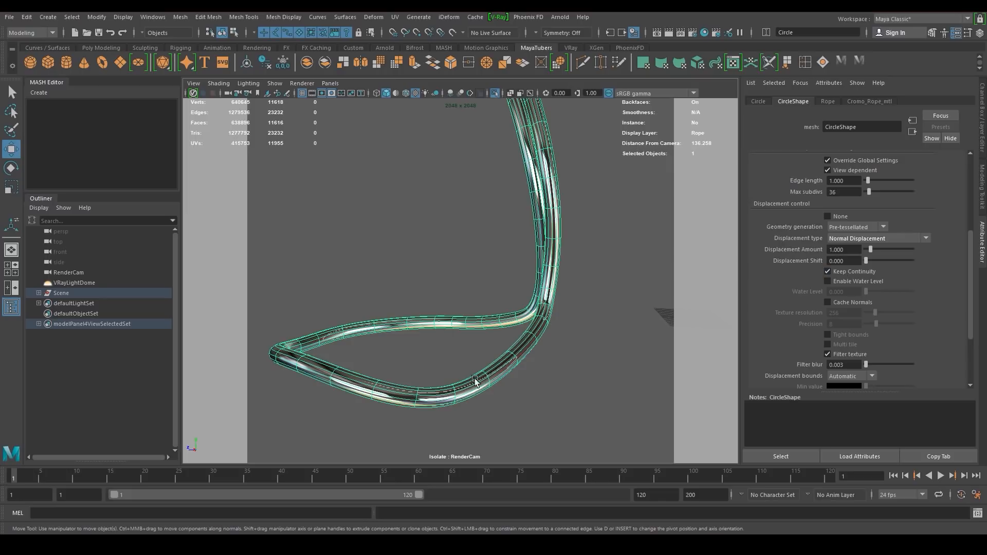
Start a V-Ray render in the frame buffer and frame a close-up of the rope's lower loop
alt+middle_drag(530, 340, 553, 309)
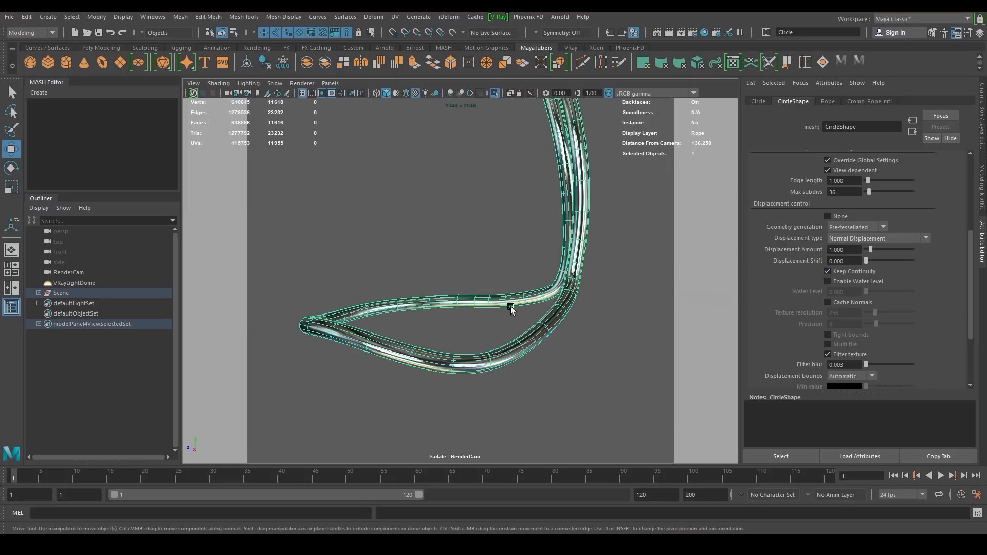
alt+drag(466, 342, 549, 334)
click(682, 32)
alt+right_drag(455, 368, 566, 366)
alt+middle_drag(566, 366, 570, 231)
alt+right_drag(517, 309, 577, 330)
alt+middle_drag(578, 330, 599, 272)
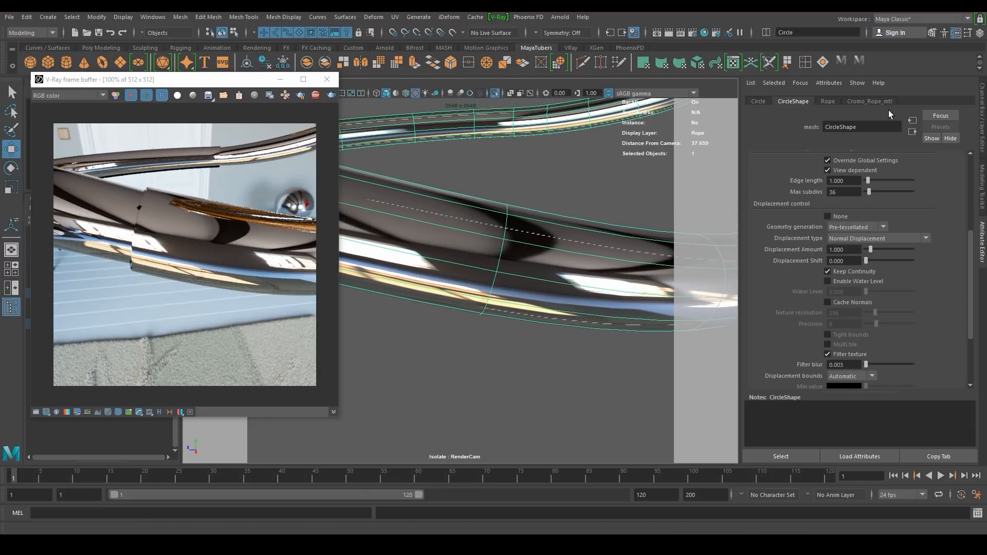
Open the 2D placement node of the cloth displacement texture through the rope material's shading group
click(913, 132)
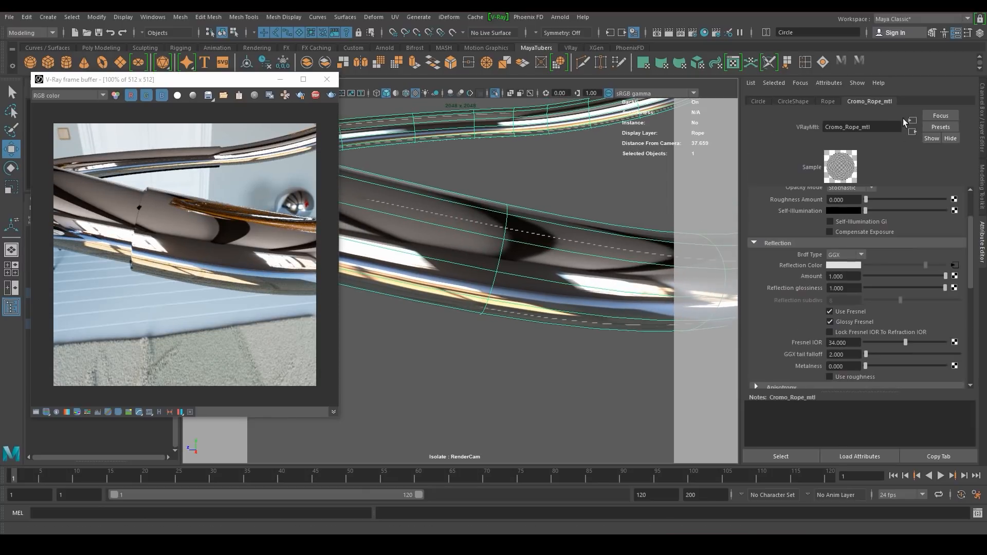
click(911, 129)
click(961, 228)
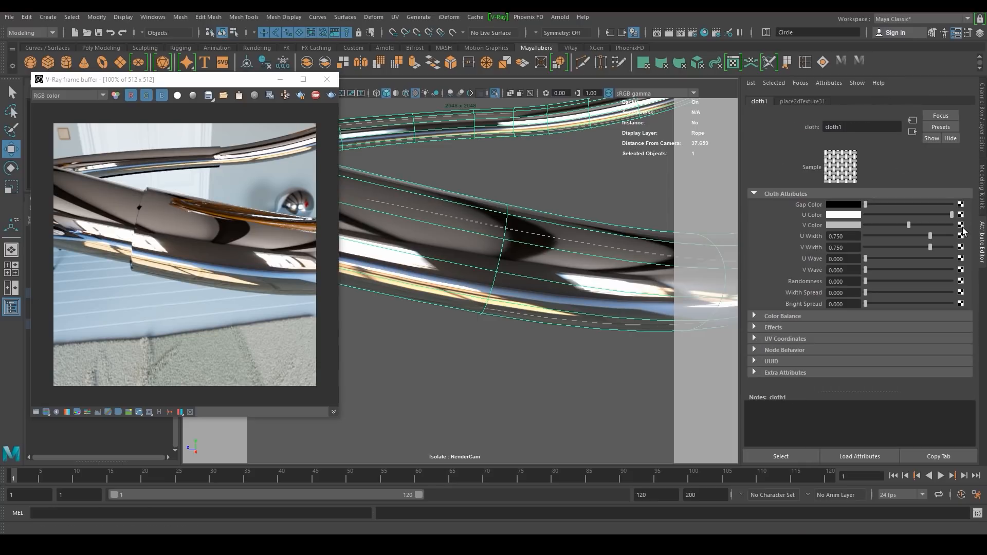
click(802, 102)
drag(854, 281, 753, 288)
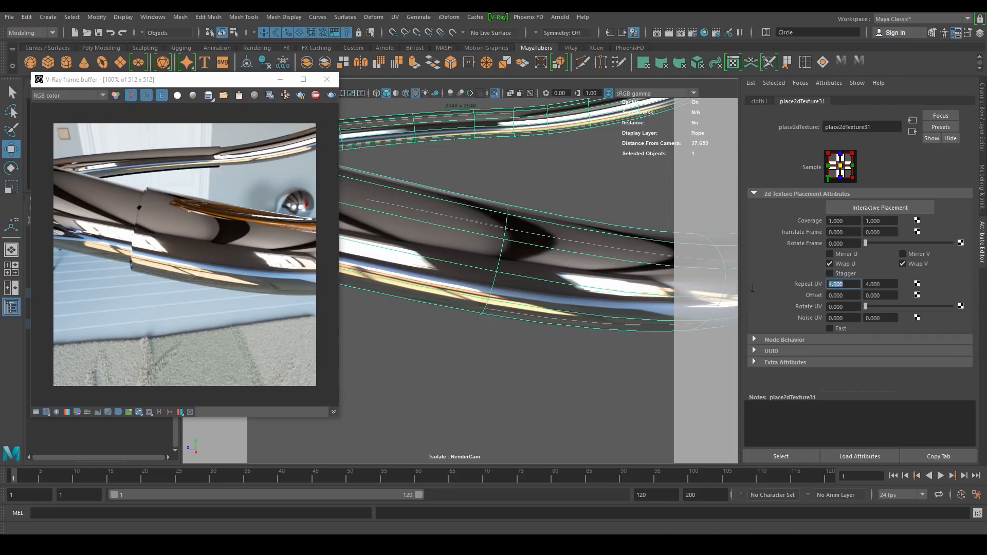
Try a Repeat UV of 100 by 100 on the cloth texture's placement
text(100)
key(Tab)
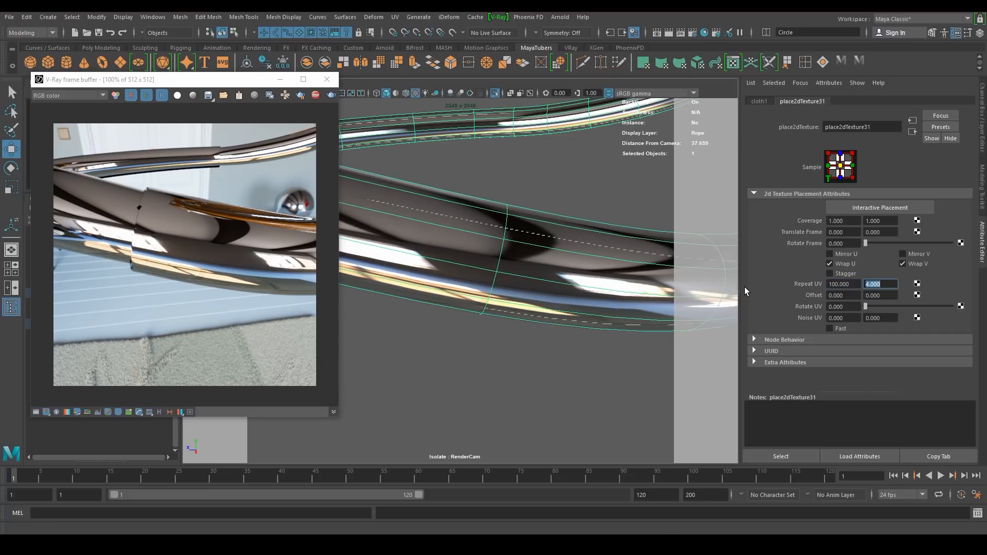
text(100)
key(Tab)
Set the cloth texture's Repeat UV to 300 by 300 and its Rotate UV to 45
drag(843, 284, 766, 293)
text(300)
key(Tab)
text(300)
key(Tab)
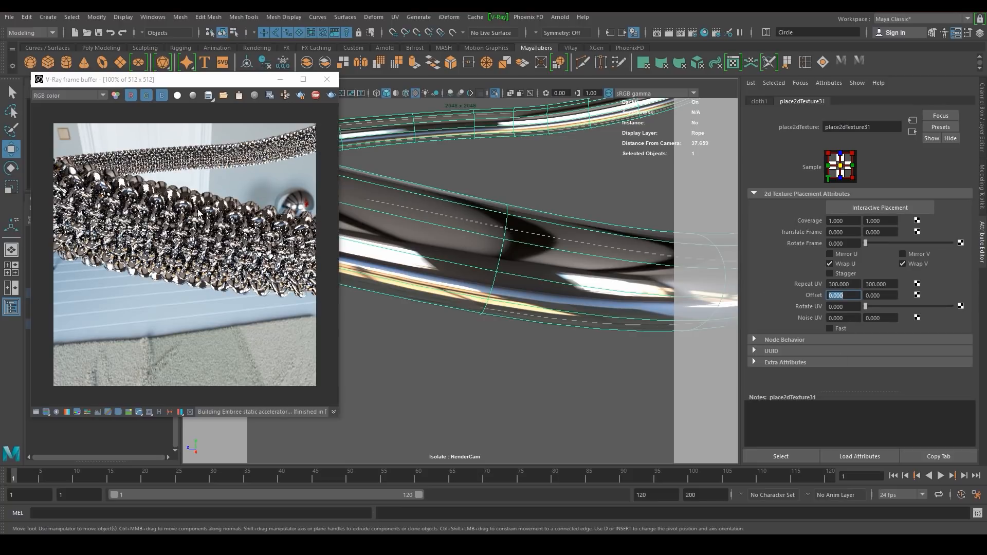
click(849, 305)
text(45)
key(Return)
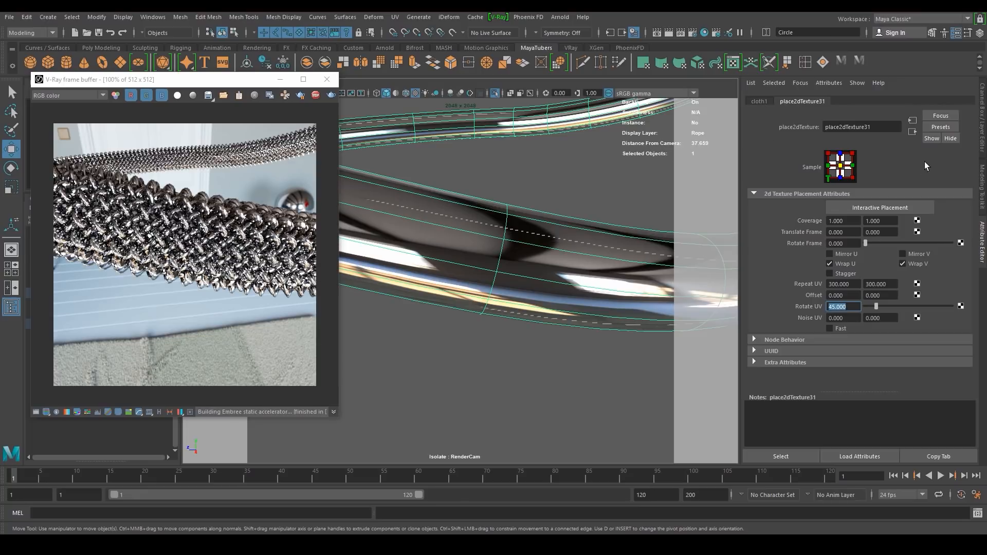
Return to the rope's shape attributes and set the Displacement Amount to 0.3
click(913, 132)
click(914, 133)
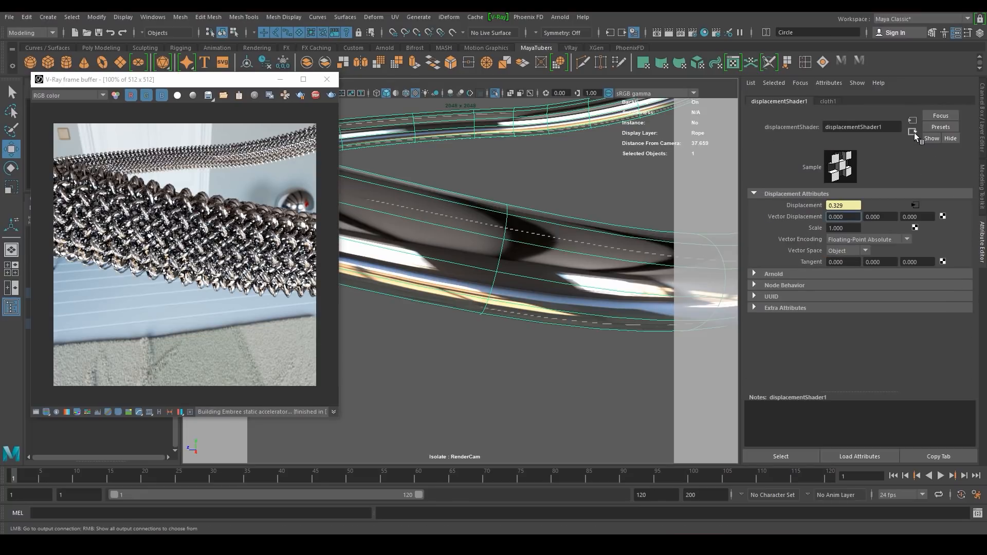
click(485, 237)
click(791, 102)
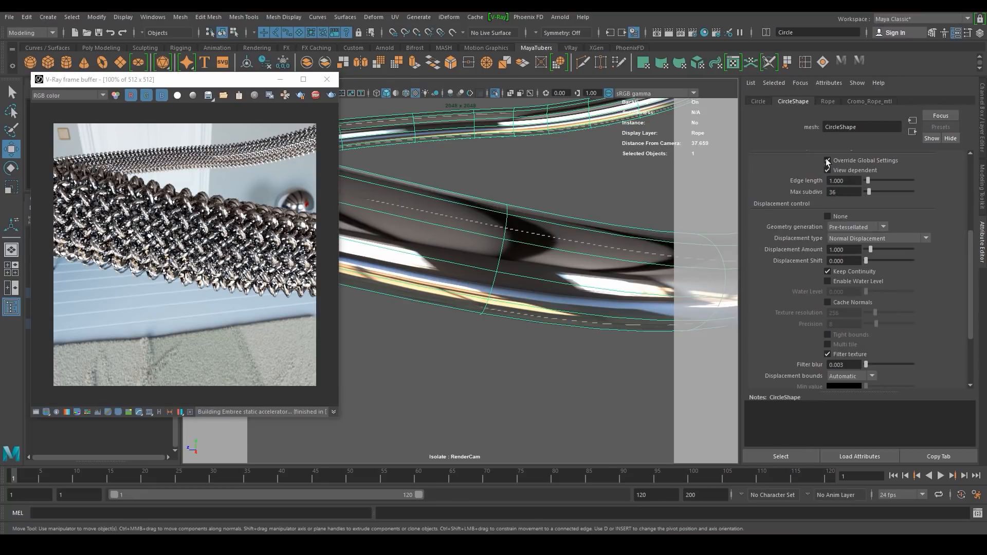
scroll(829, 271, down, 5)
scroll(849, 256, up, 3)
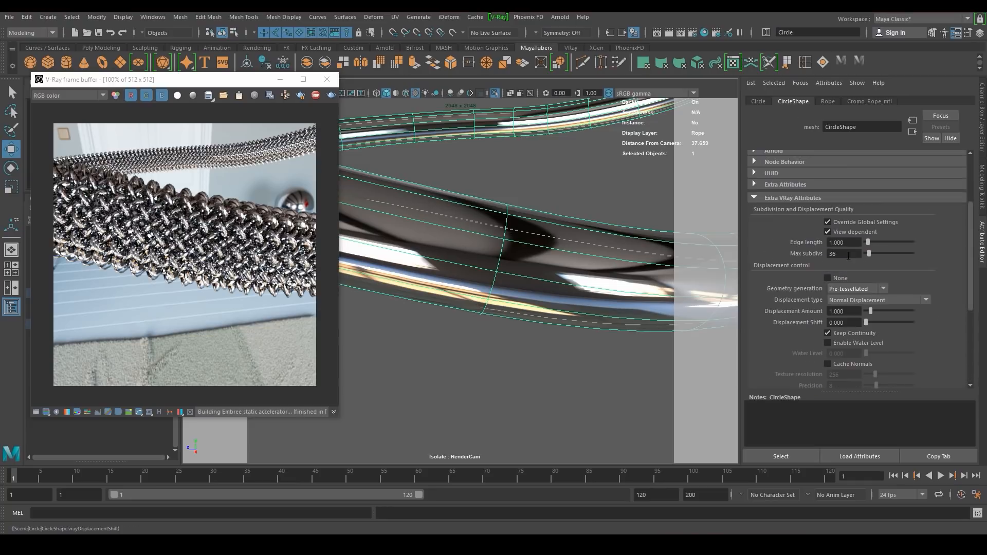
drag(854, 242, 817, 242)
drag(854, 311, 781, 313)
text(0.3)
key(Return)
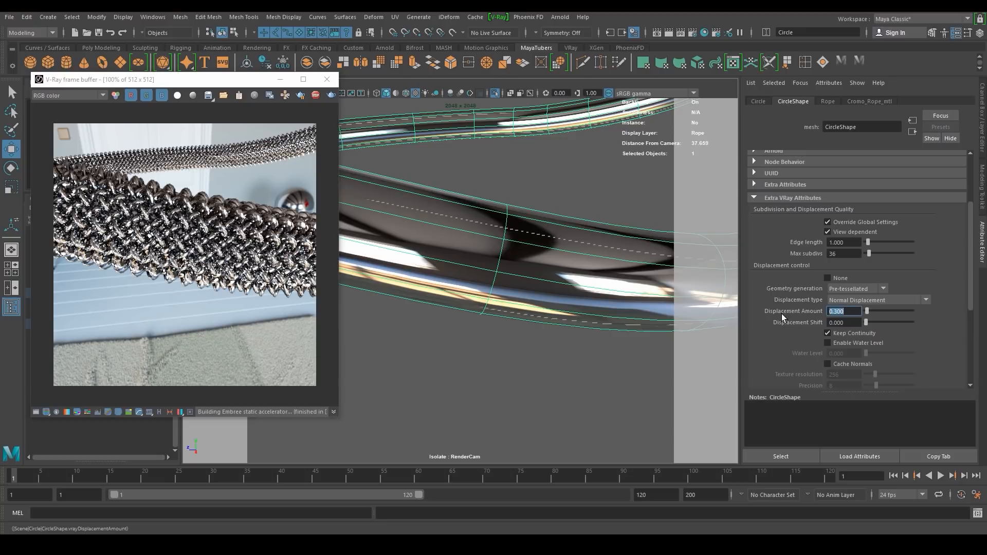
Inspect the braided rope up close in the render and enable rendering it as an OpenSubdiv surface
scroll(212, 222, up, 2)
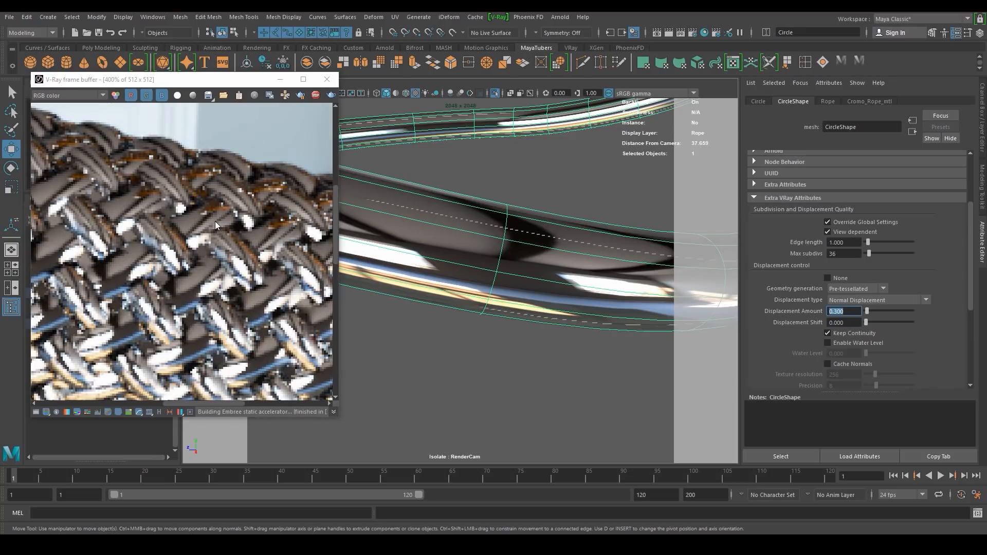
scroll(876, 363, down, 5)
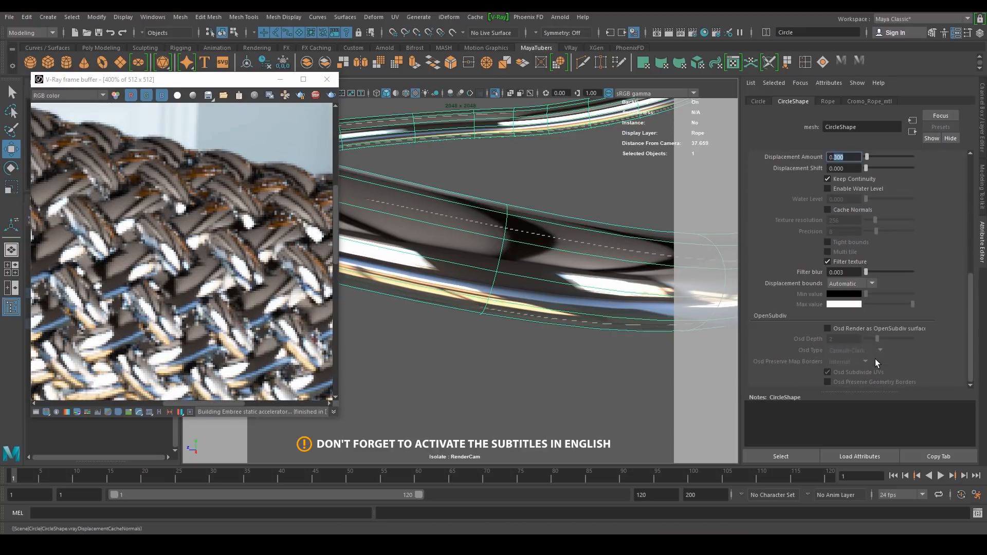
scroll(228, 184, down, 1)
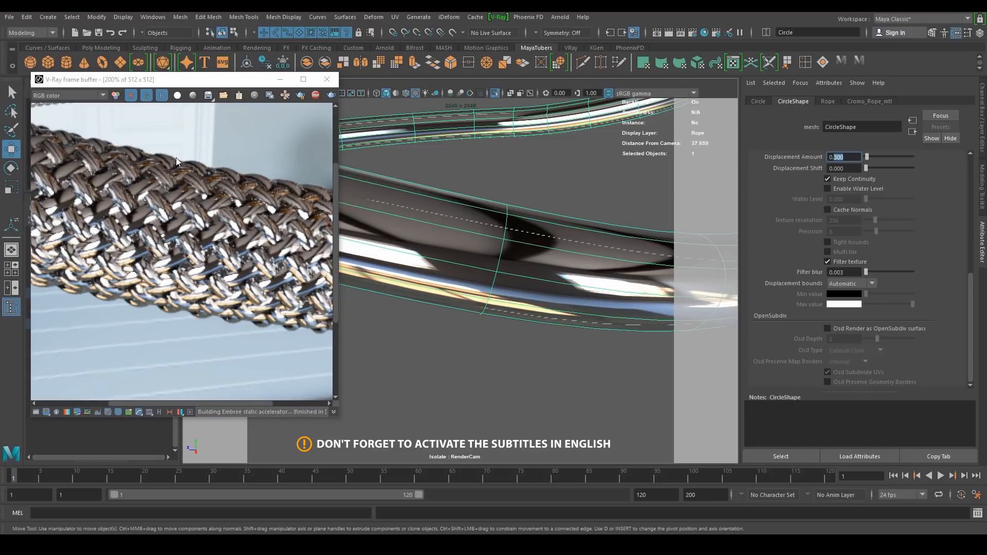
click(830, 328)
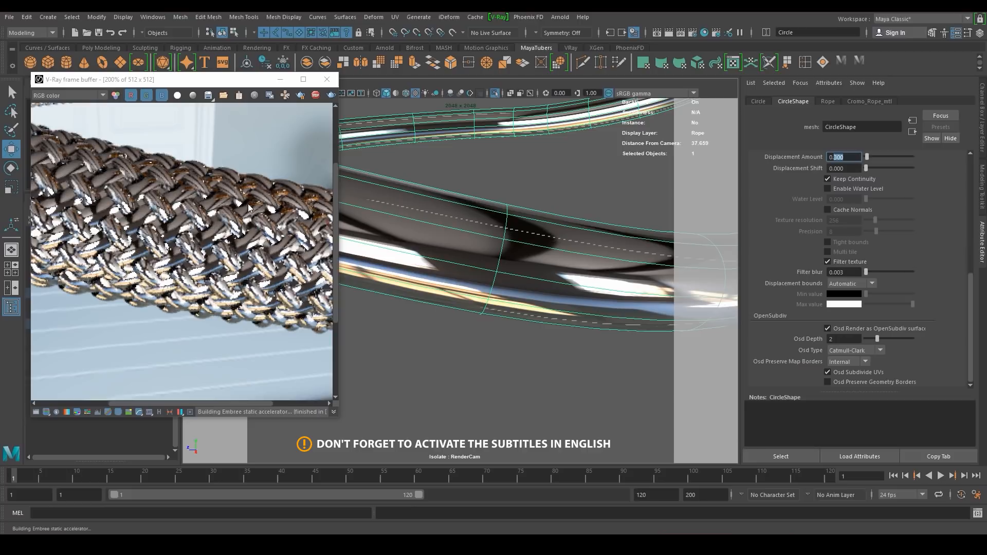
Set the rope's Displacement Amount to 0.4 and check the braid up close in the render
scroll(870, 188, up, 3)
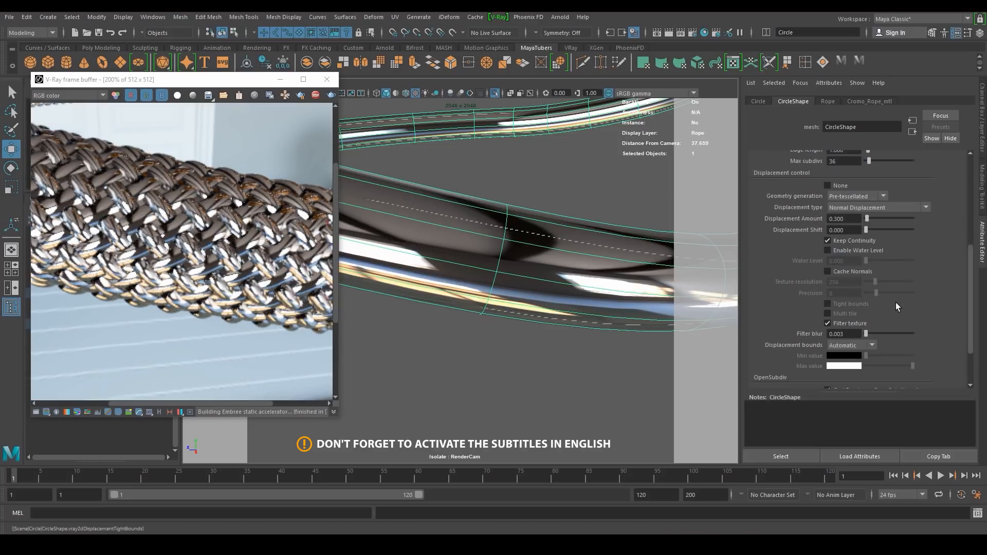
scroll(896, 302, up, 2)
drag(848, 280, 835, 279)
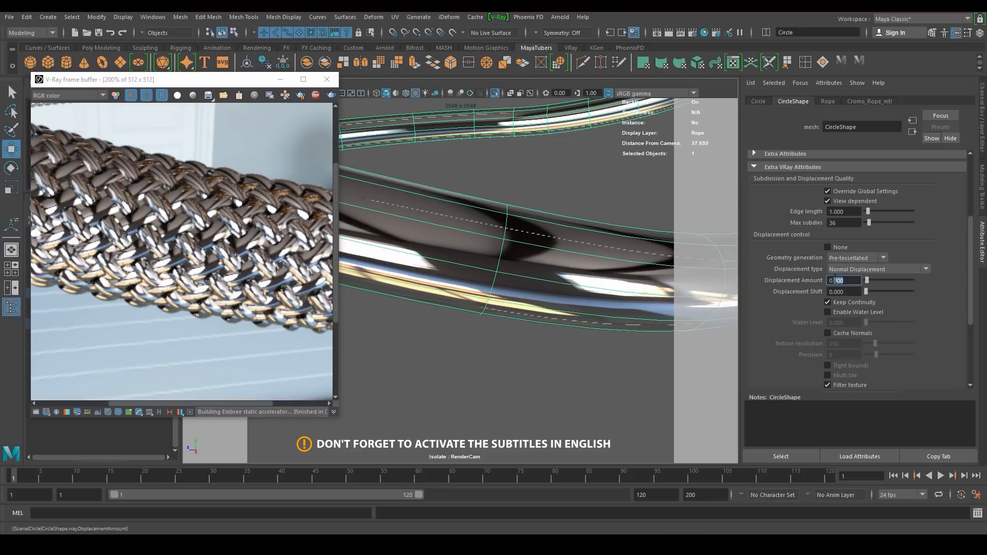
key(Return)
scroll(841, 331, down, 4)
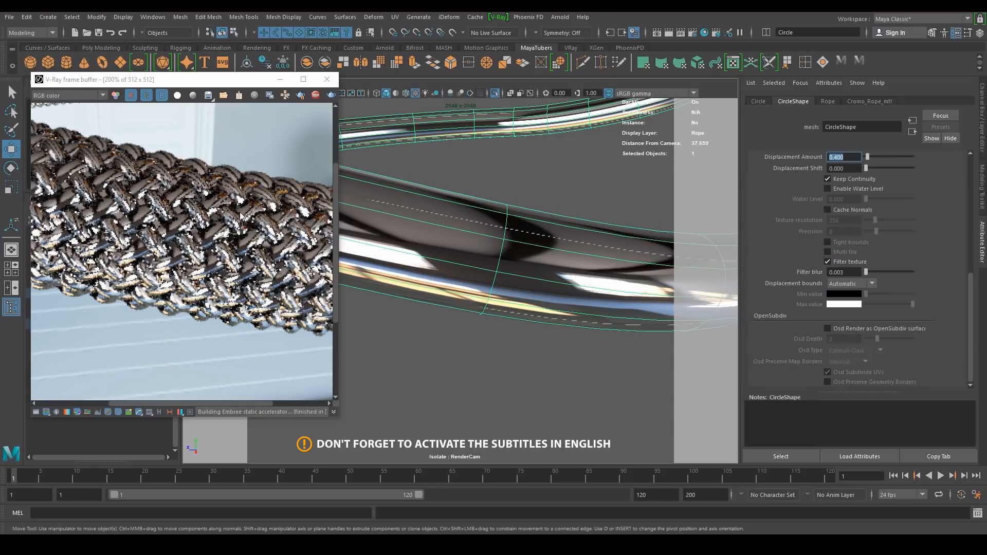
alt+right_drag(431, 221, 503, 228)
alt+drag(502, 230, 474, 247)
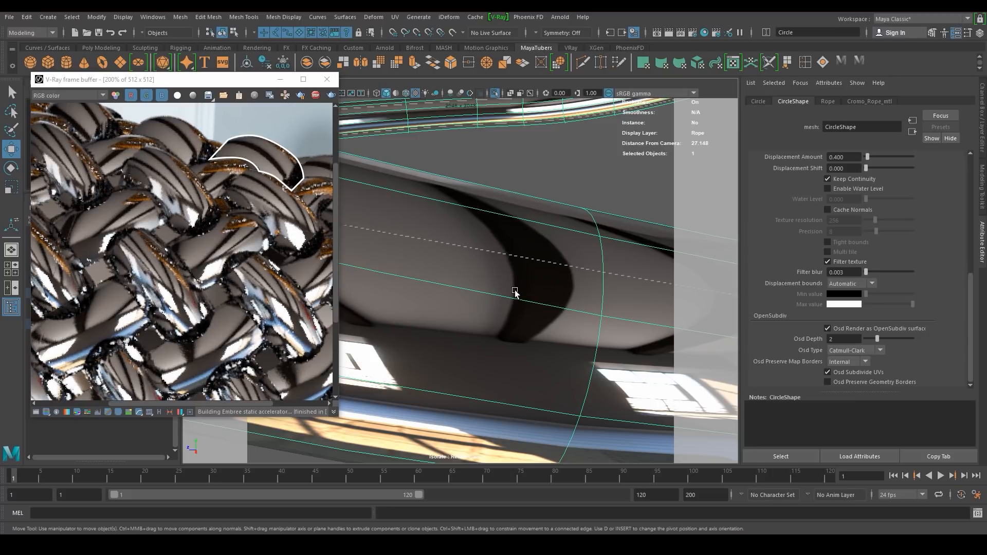
scroll(515, 293, down, 15)
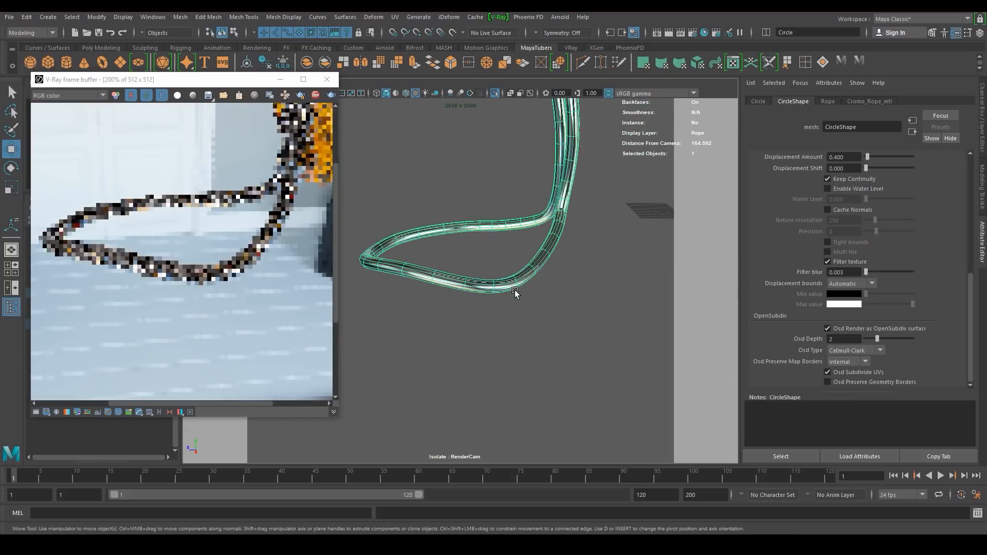
Turn off the rope's isolation in the viewport to bring back the full clock scene, moving the V-Ray frame buffer aside
alt+drag(514, 291, 574, 320)
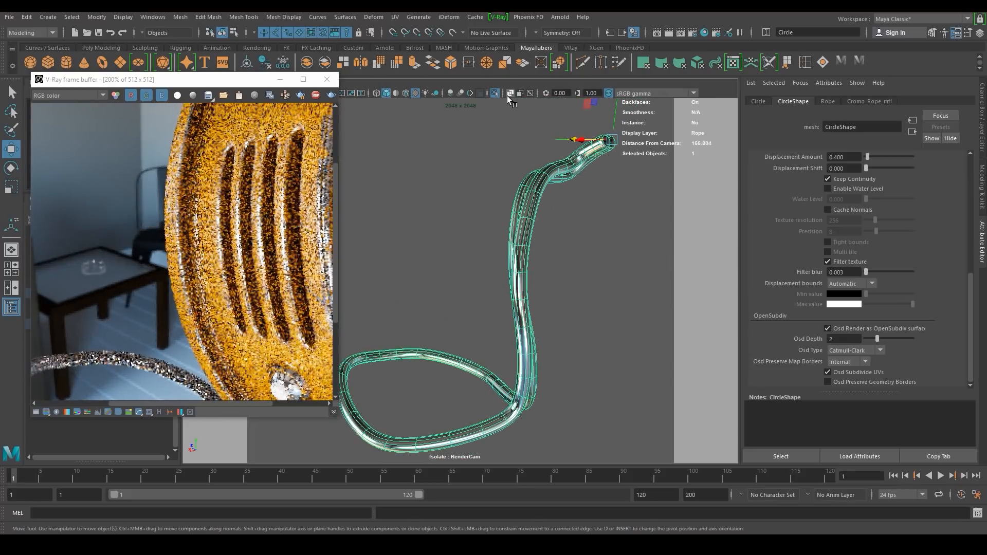
click(494, 93)
alt+drag(530, 240, 421, 239)
drag(221, 78, 246, 177)
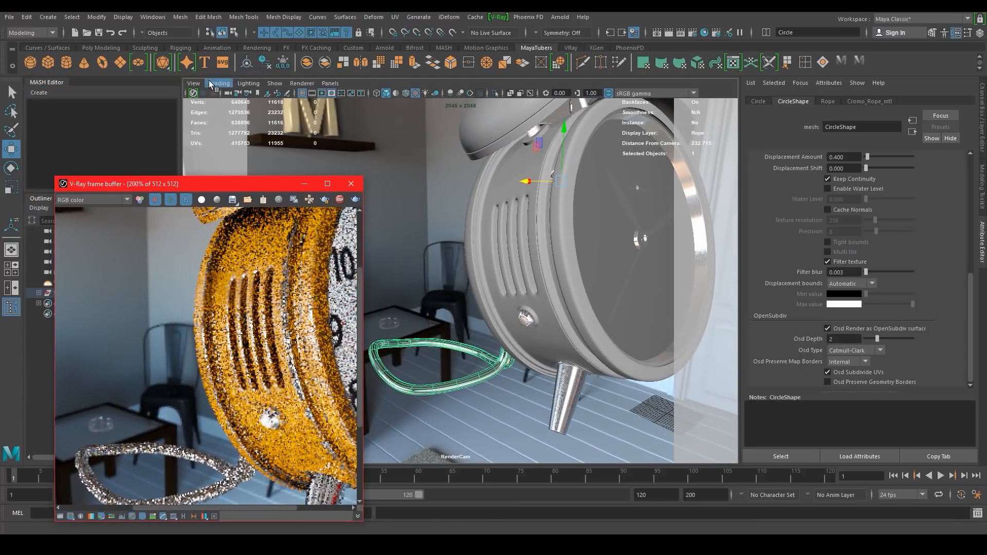
Restore the Cuadrado camera bookmark and show the whole render at 100% in the V-Ray frame buffer
click(194, 83)
mouse_move(231, 266)
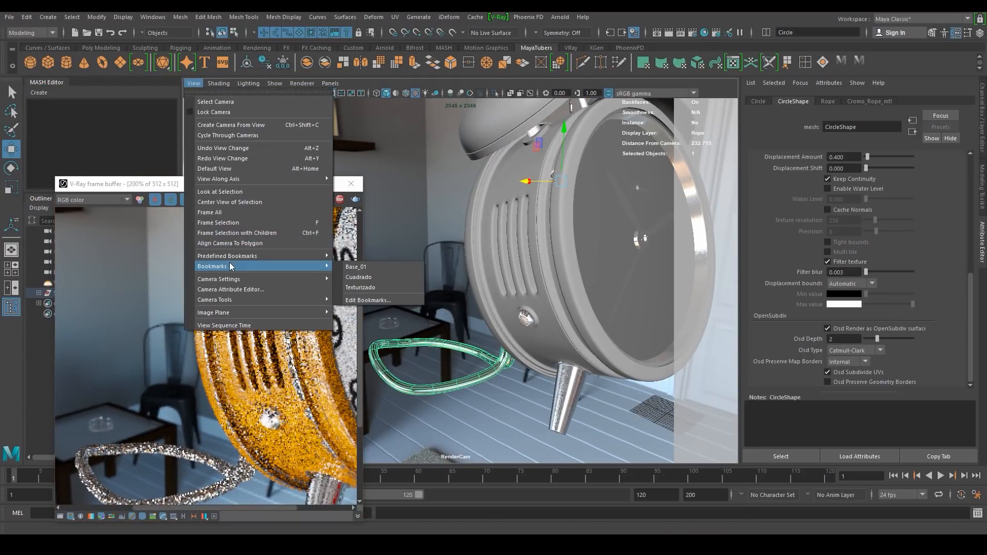
click(347, 276)
drag(273, 184, 339, 80)
scroll(349, 226, down, 1)
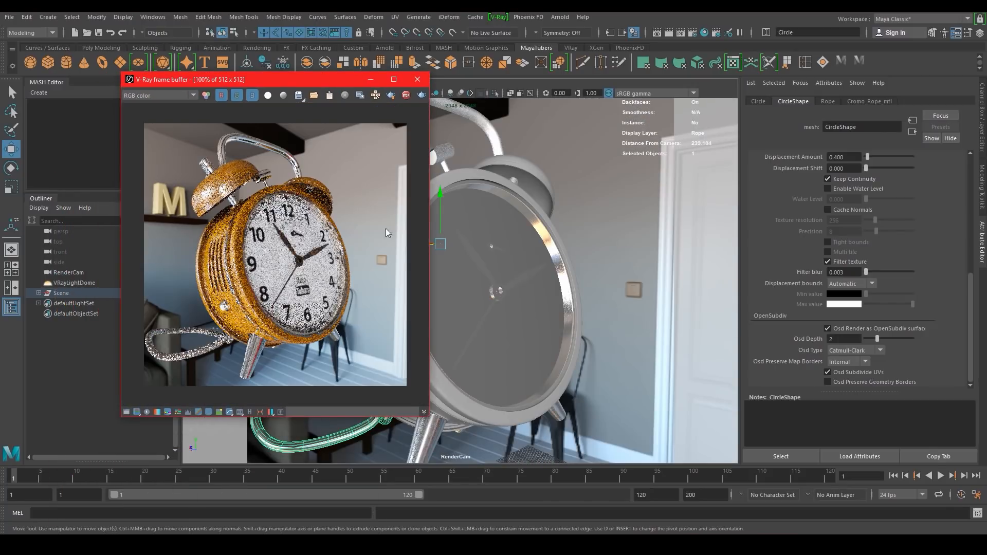